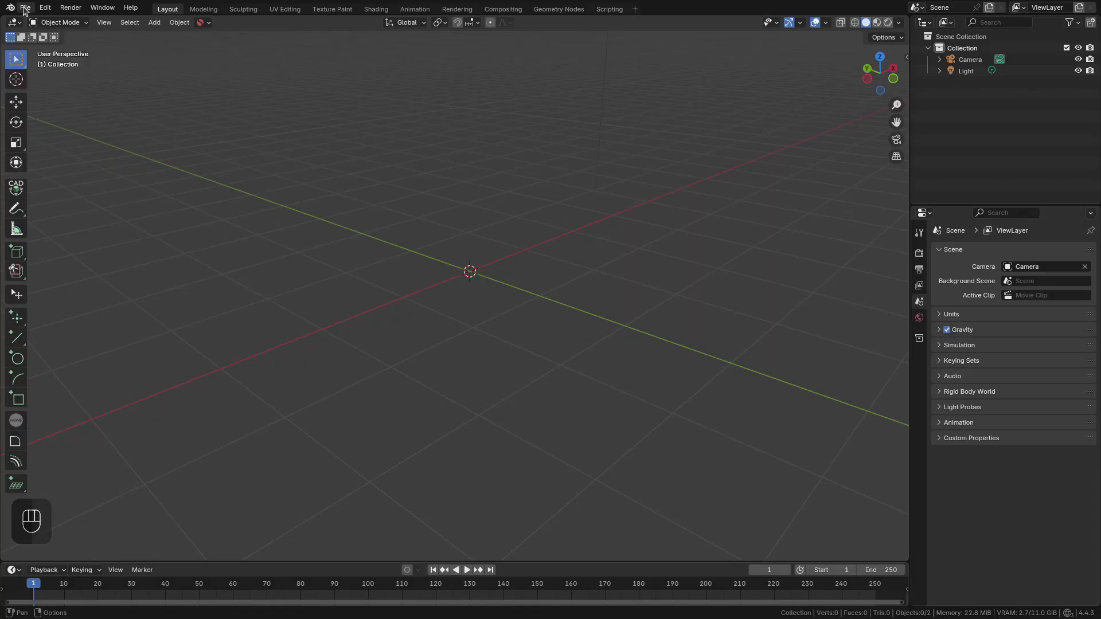
- Import the file blender_logo.svg as Scalable Vector Graphics
{"action": "mouse_move", "coordinate": [322, 606]}
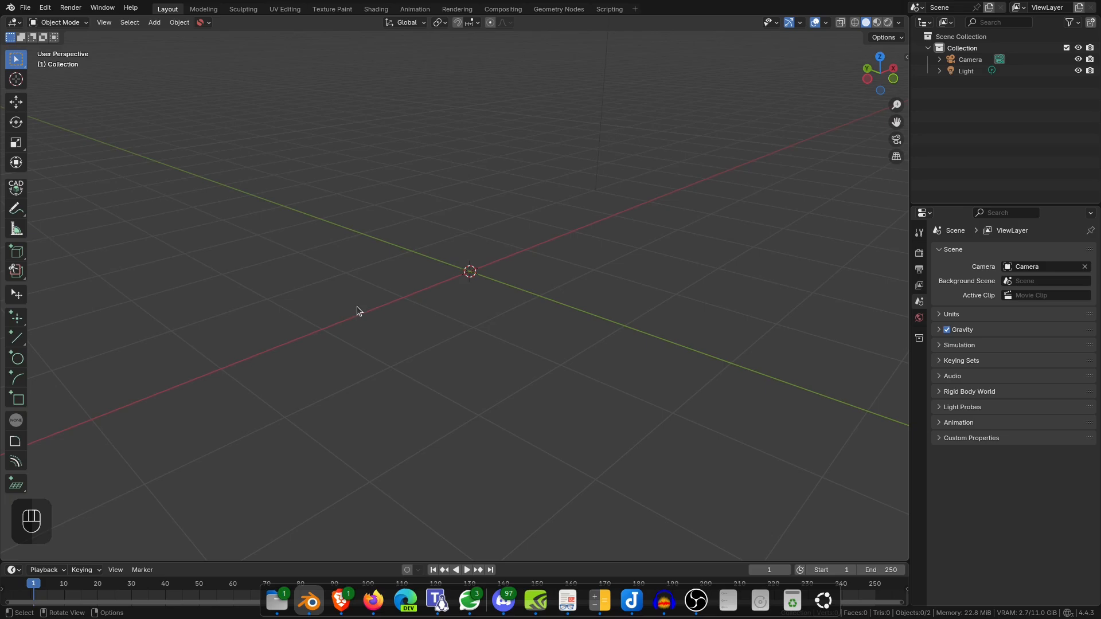
{"action": "left_click", "coordinate": [25, 8]}
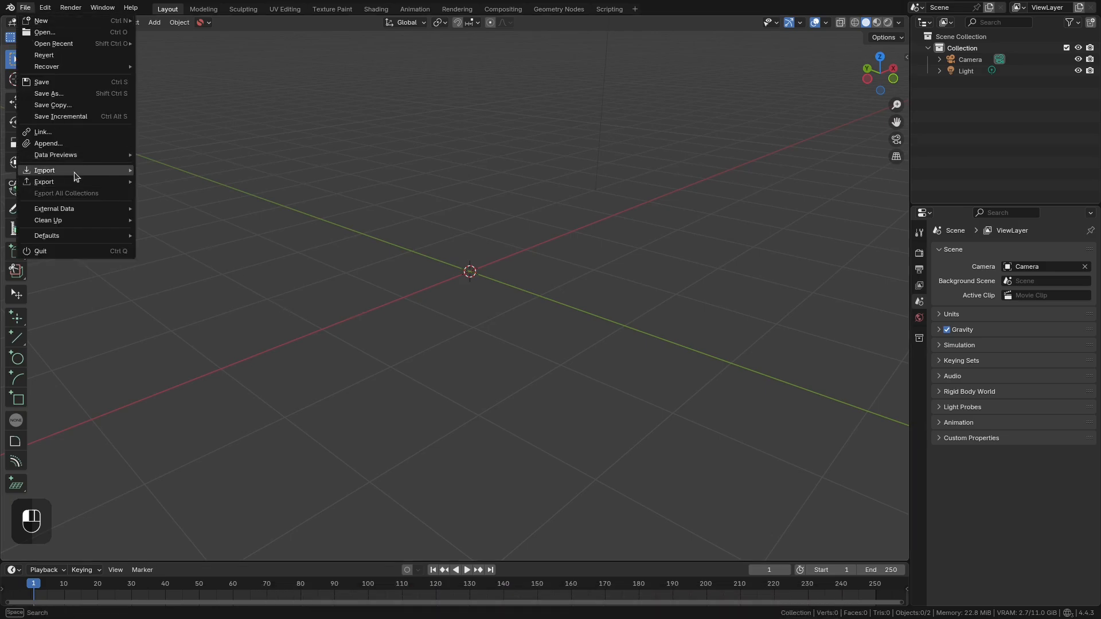
{"action": "mouse_move", "coordinate": [76, 172]}
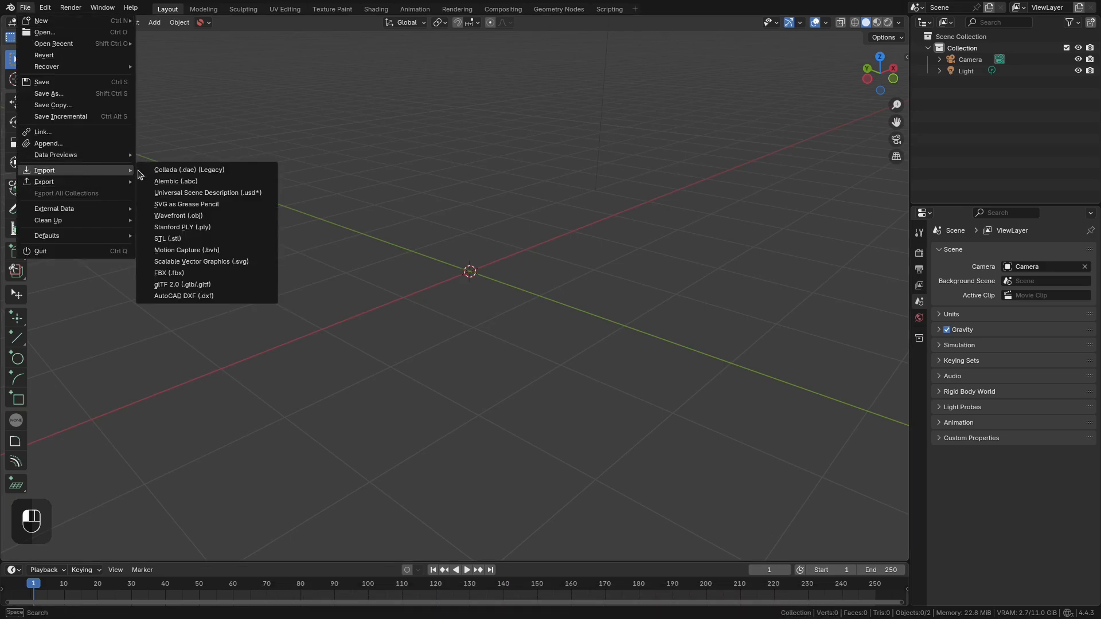
{"action": "left_click", "coordinate": [245, 264]}
{"action": "left_click", "coordinate": [447, 215]}
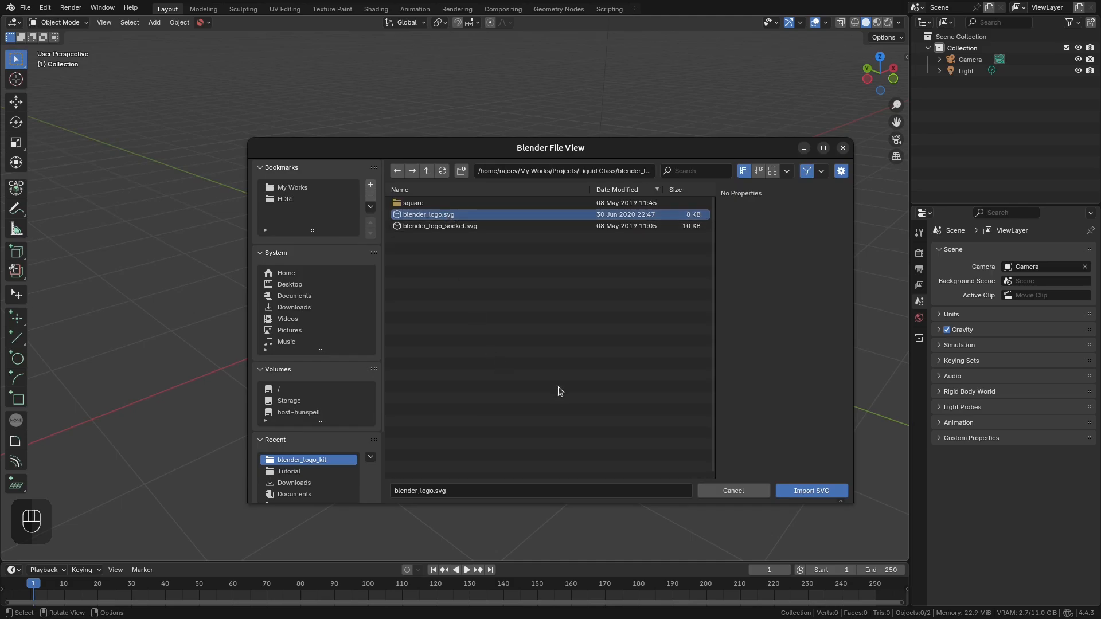
{"action": "left_click", "coordinate": [817, 490]}
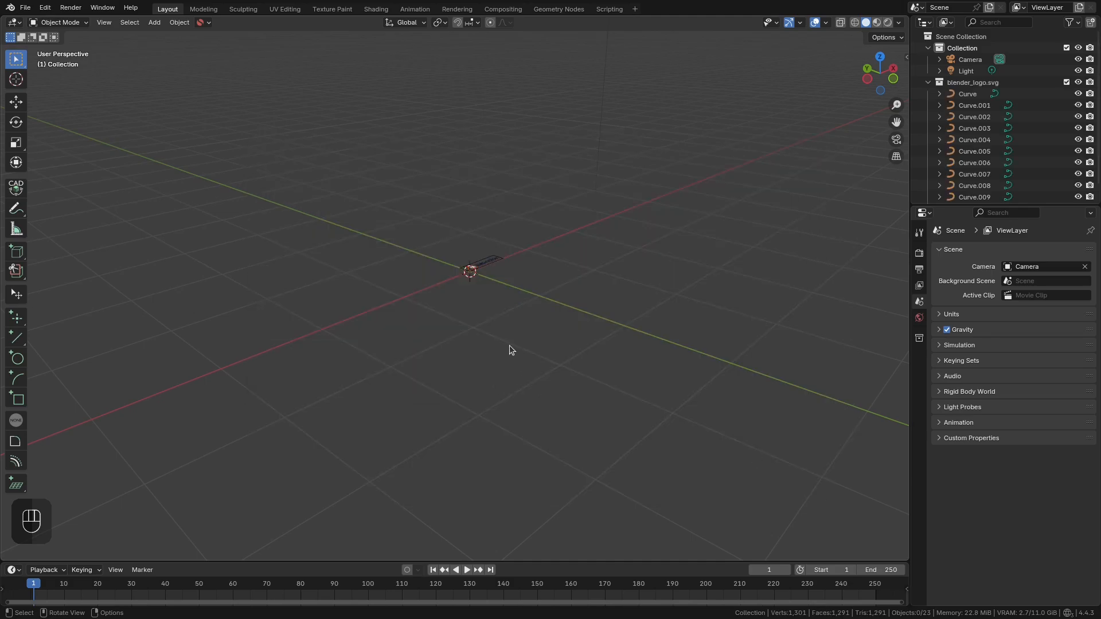
- Select the orange part of the imported logo and show its curve geometry settings
{"action": "middle_click_drag", "start_coordinate": [509, 345], "coordinate": [488, 352]}
{"action": "scroll", "coordinate": [490, 351], "scroll_direction": "up", "scroll_amount": 8}
{"action": "middle_click_drag", "start_coordinate": [559, 267], "coordinate": [492, 402], "text": "shift"}
{"action": "scroll", "coordinate": [504, 409], "scroll_direction": "up", "scroll_amount": 7}
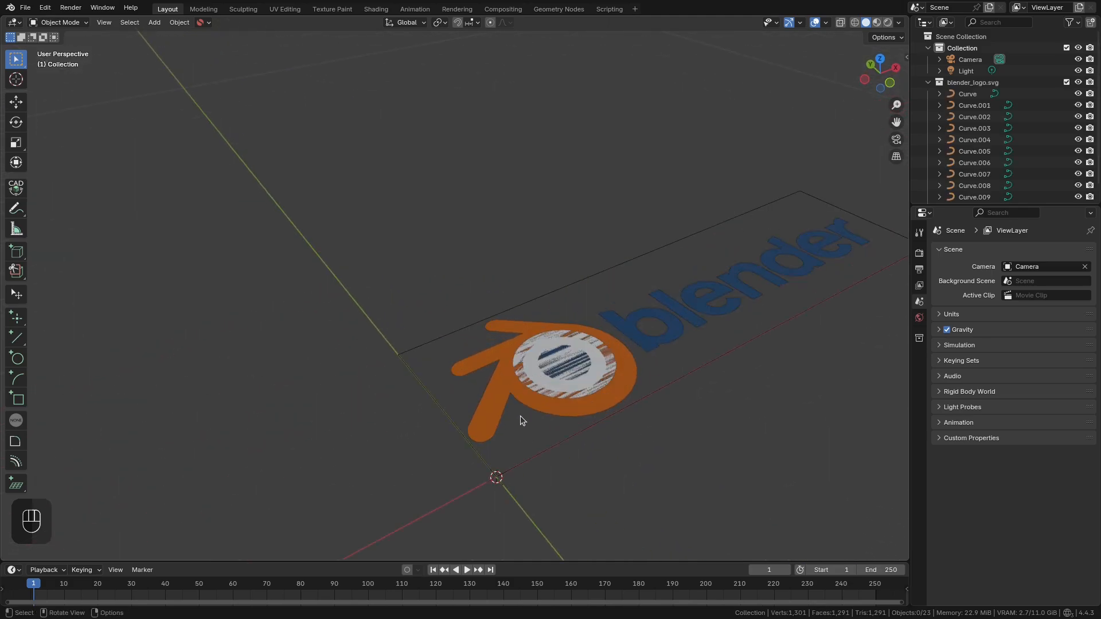
{"action": "middle_click_drag", "start_coordinate": [561, 415], "coordinate": [464, 339], "text": "shift"}
{"action": "middle_click_drag", "start_coordinate": [453, 349], "coordinate": [461, 335]}
{"action": "left_click", "coordinate": [428, 308]}
{"action": "middle_click_drag", "start_coordinate": [460, 390], "coordinate": [468, 371]}
{"action": "scroll", "coordinate": [467, 371], "scroll_direction": "up", "scroll_amount": 2}
{"action": "scroll", "coordinate": [967, 473], "scroll_direction": "down", "scroll_amount": 5}
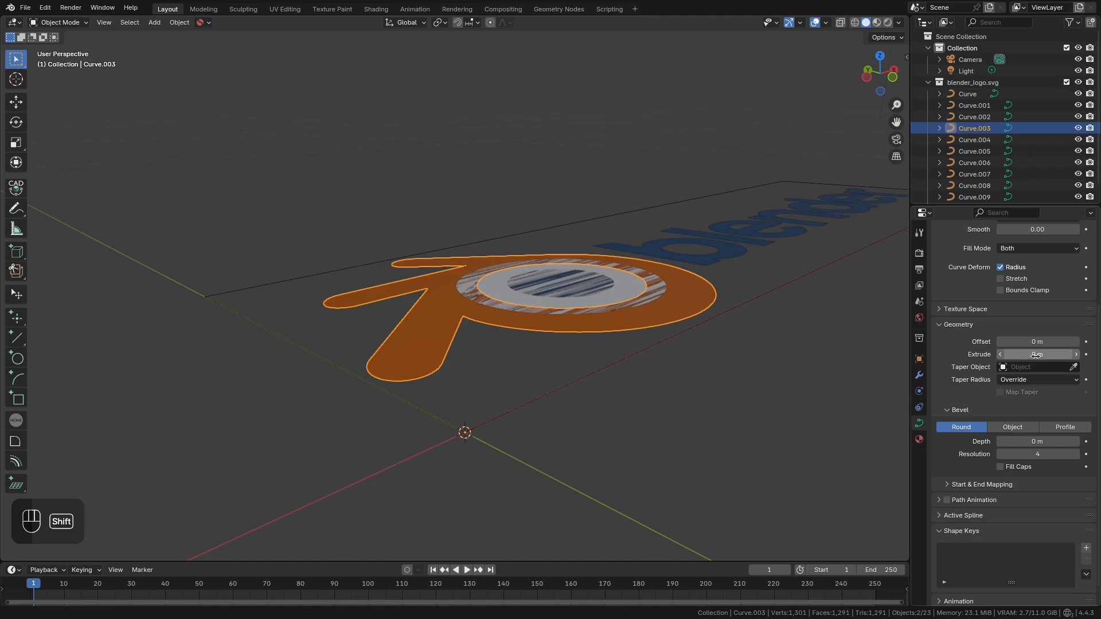
- Extrude the orange logo curve 0.008 m and give it a round bevel with a depth of 0.003 m
{"action": "left_click_drag", "start_coordinate": [1037, 354], "coordinate": [1049, 354], "text": "shift"}
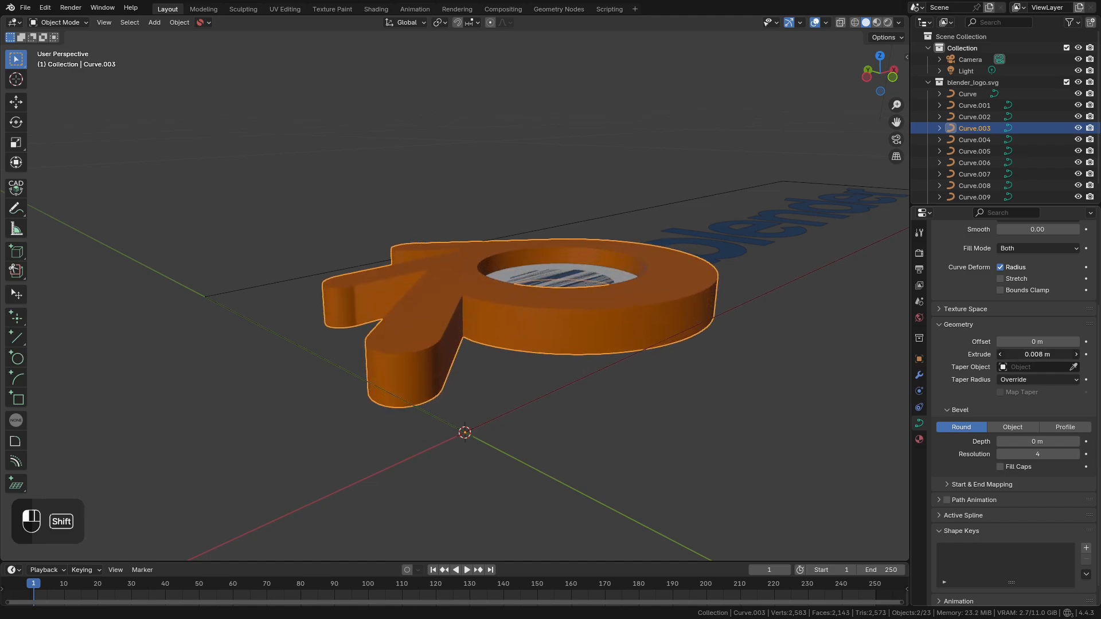
{"action": "left_click_drag", "start_coordinate": [1037, 441], "coordinate": [1041, 441], "text": "shift"}
{"action": "middle_click_drag", "start_coordinate": [522, 340], "coordinate": [470, 335]}
{"action": "scroll", "coordinate": [575, 418], "scroll_direction": "up", "scroll_amount": 4}
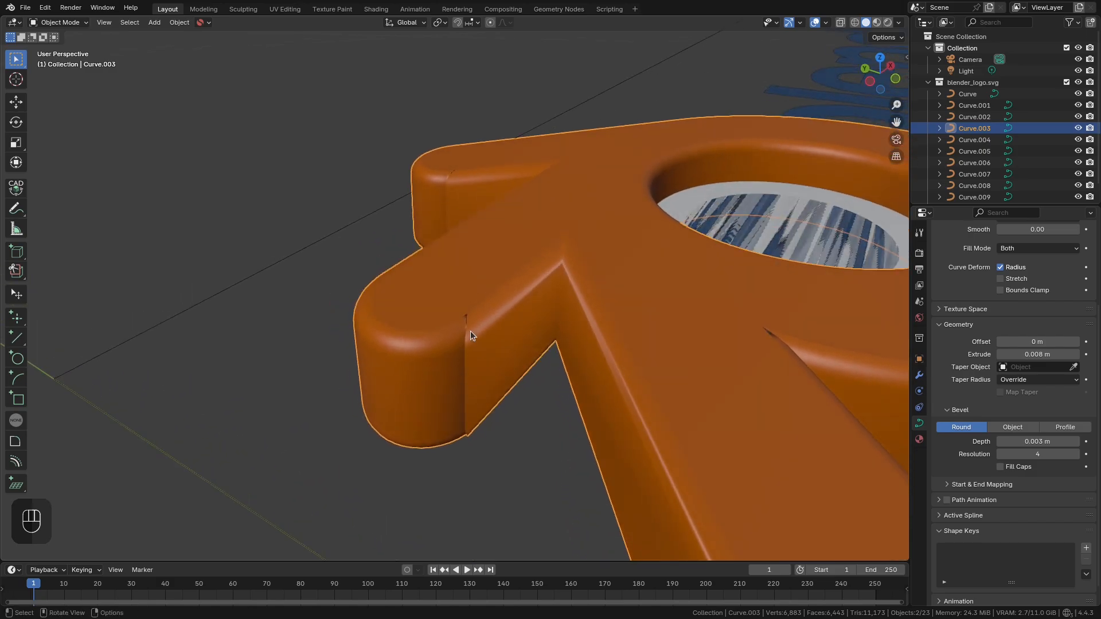
{"action": "middle_click_drag", "start_coordinate": [493, 432], "coordinate": [469, 401], "text": "shift"}
{"action": "scroll", "coordinate": [490, 384], "scroll_direction": "down", "scroll_amount": 2}
{"action": "scroll", "coordinate": [469, 402], "scroll_direction": "down", "scroll_amount": 4}
{"action": "scroll", "coordinate": [469, 401], "scroll_direction": "up", "scroll_amount": 3}
{"action": "scroll", "coordinate": [967, 434], "scroll_direction": "up", "scroll_amount": 1}
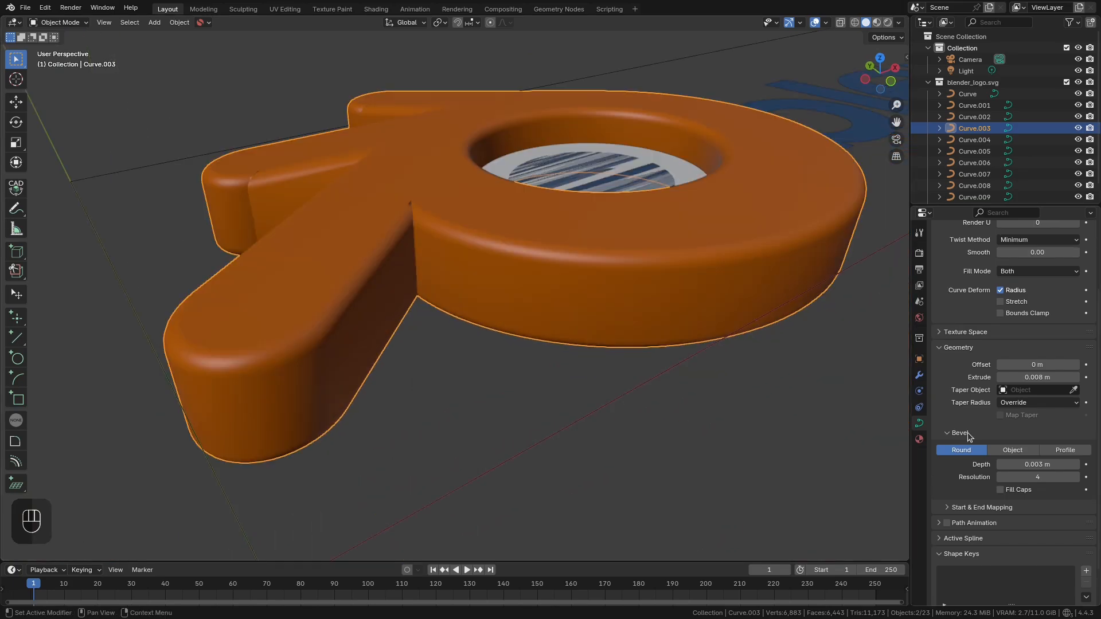
- Reset the orange logo curve's extrusion and bevel depth to 0 m
{"action": "left_click", "coordinate": [1040, 377]}
{"action": "type", "text": "0"}
{"action": "key", "text": "Return"}
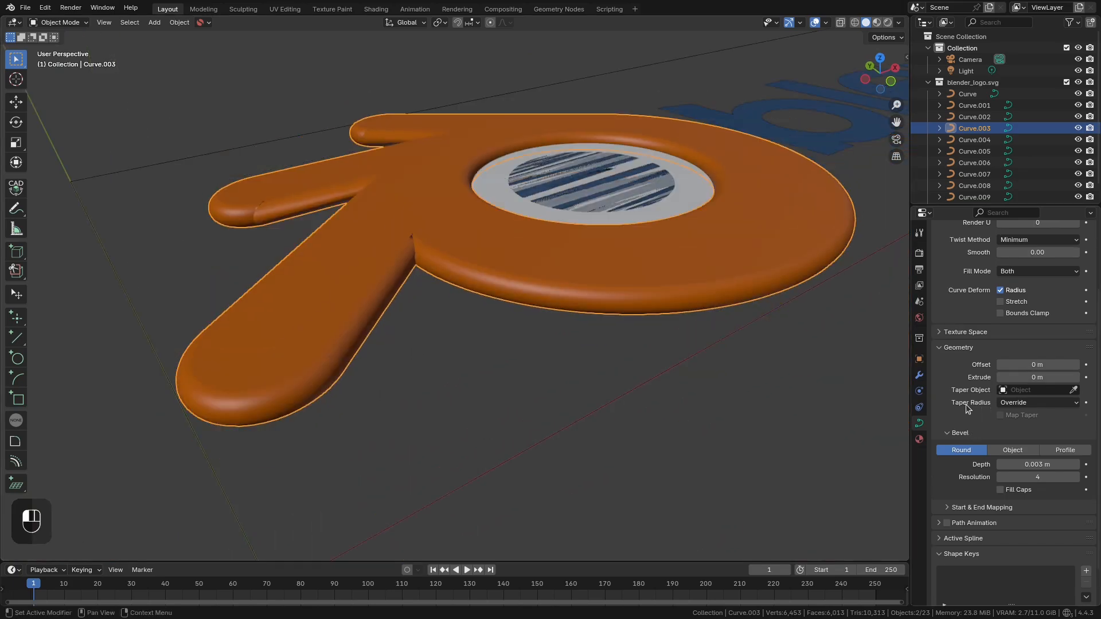
{"action": "left_click", "coordinate": [1037, 464]}
{"action": "type", "text": "0"}
{"action": "key", "text": "Return"}
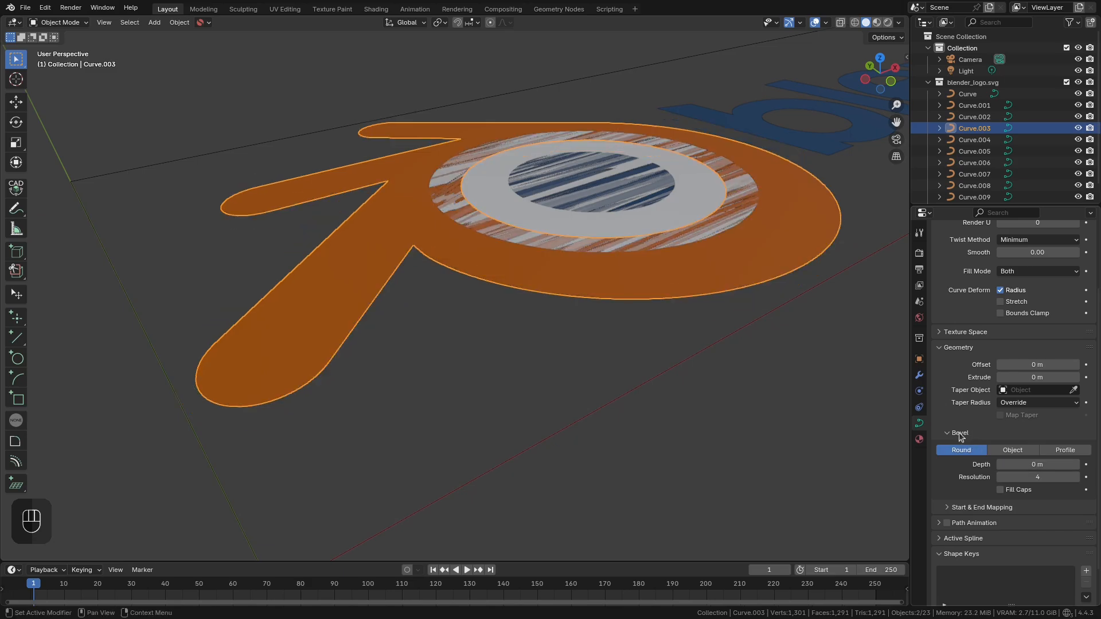
- Switch the orange logo curve to a 3D shape and hide the other imported logo curves in the viewport
{"action": "scroll", "coordinate": [980, 322], "scroll_direction": "up", "scroll_amount": 4}
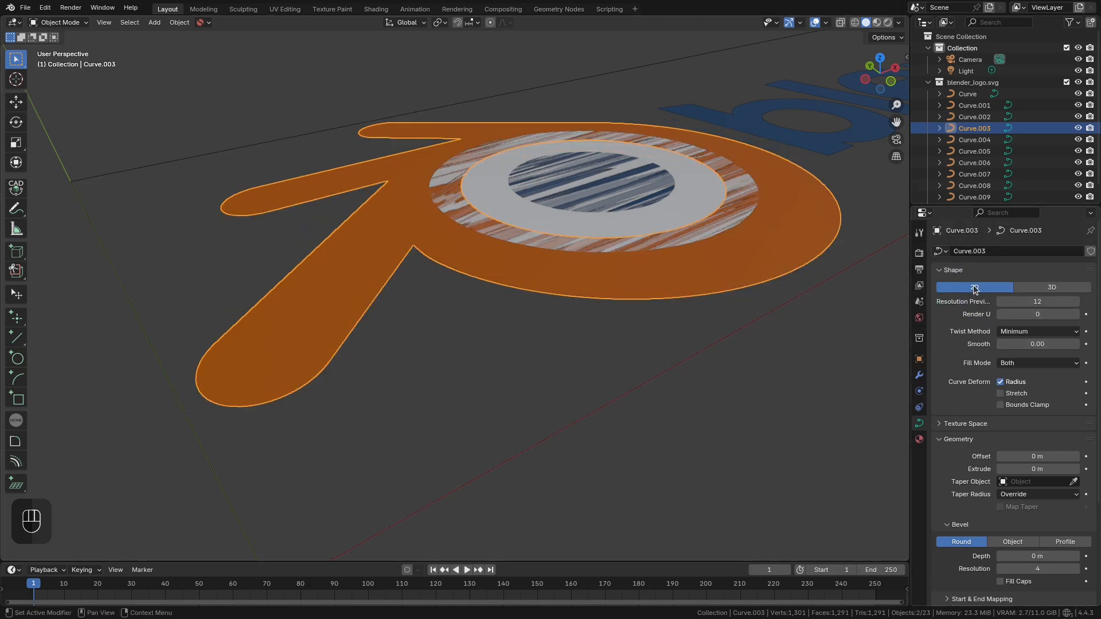
{"action": "left_click", "coordinate": [1042, 287]}
{"action": "middle_click_drag", "start_coordinate": [515, 349], "coordinate": [379, 347]}
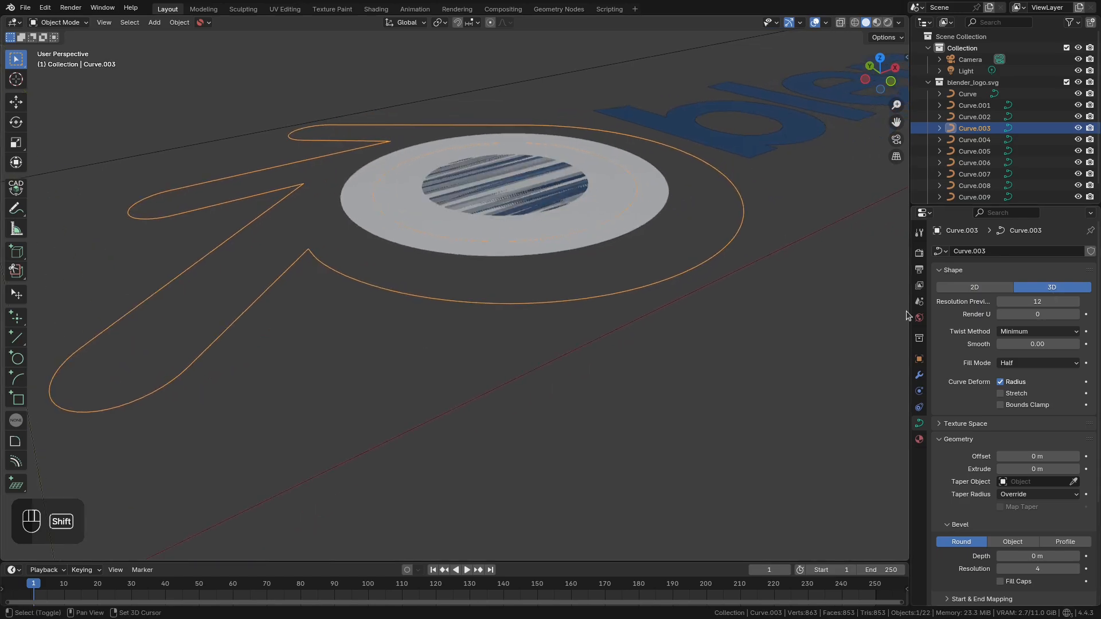
{"action": "left_click_drag", "start_coordinate": [1078, 94], "coordinate": [1076, 197]}
{"action": "scroll", "coordinate": [1049, 177], "scroll_direction": "down", "scroll_amount": 1}
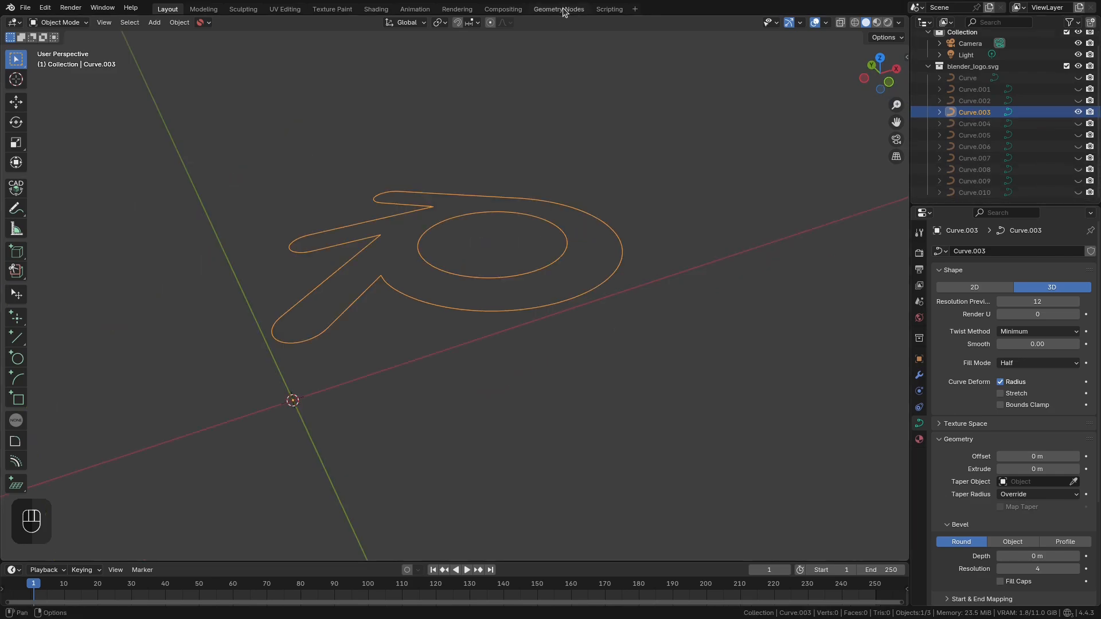
- Open the Geometry Nodes workspace and create a new node tree for the logo curve
{"action": "left_click", "coordinate": [559, 9]}
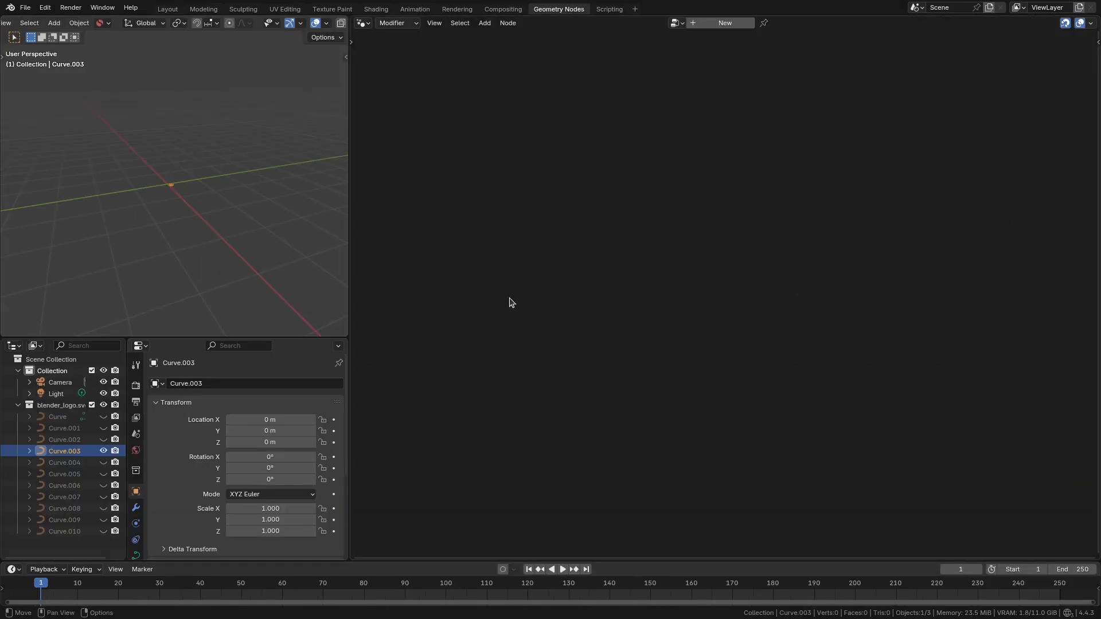
{"action": "scroll", "coordinate": [191, 218], "scroll_direction": "up", "scroll_amount": 9}
{"action": "middle_click_drag", "start_coordinate": [189, 228], "coordinate": [213, 235]}
{"action": "left_click", "coordinate": [725, 24]}
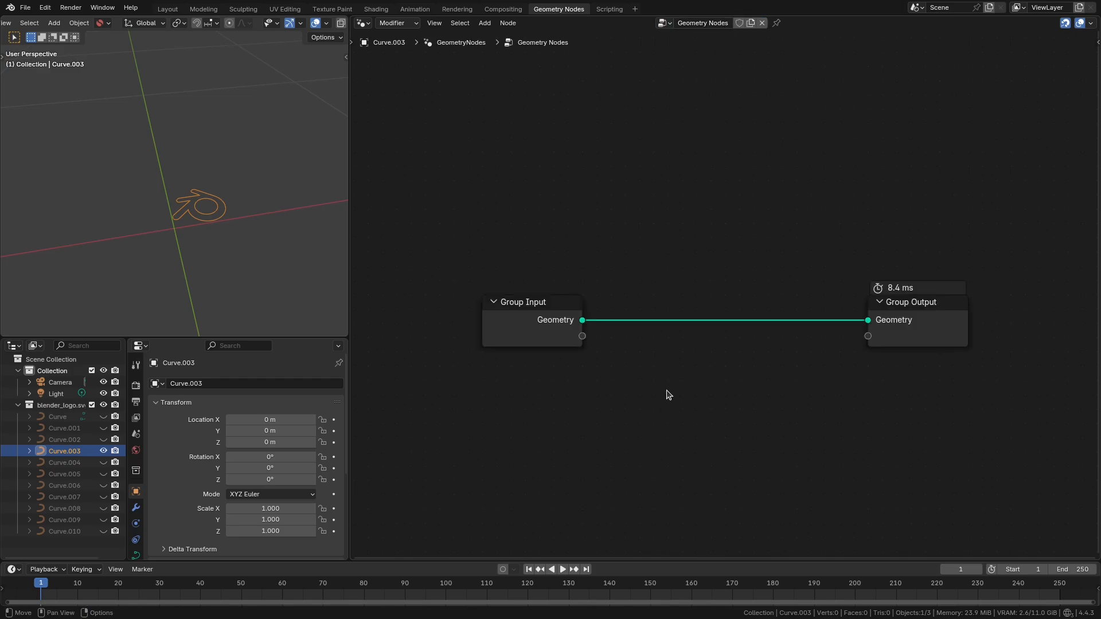
- Insert a Fill Curve node set to N-gons between Group Input and Group Output
{"action": "middle_click_drag", "start_coordinate": [232, 271], "coordinate": [189, 235]}
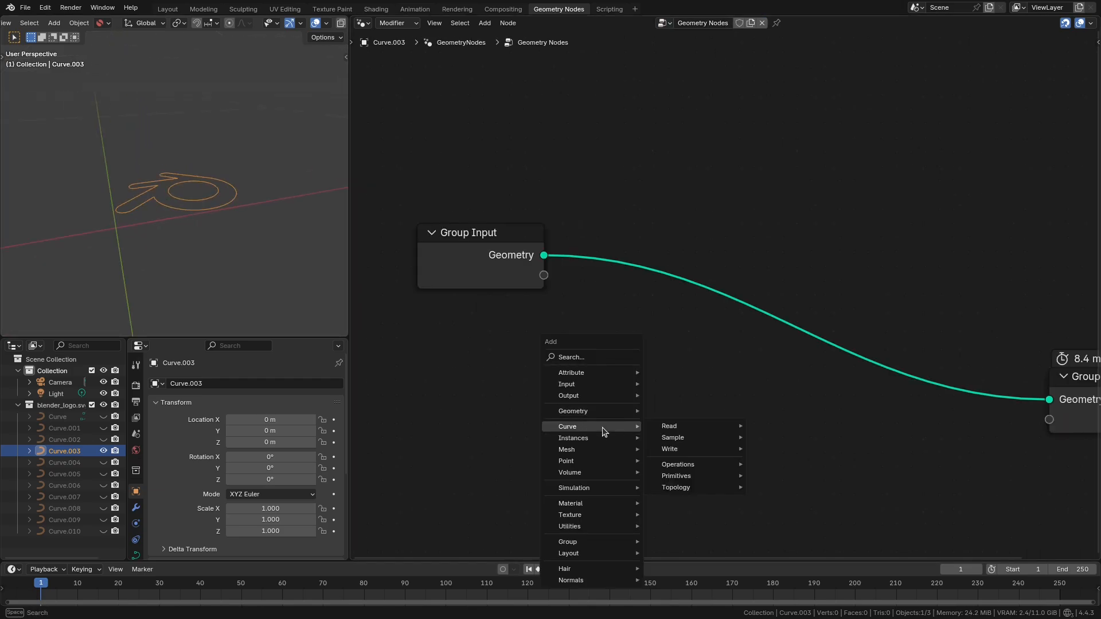
{"action": "mouse_move", "coordinate": [690, 466]}
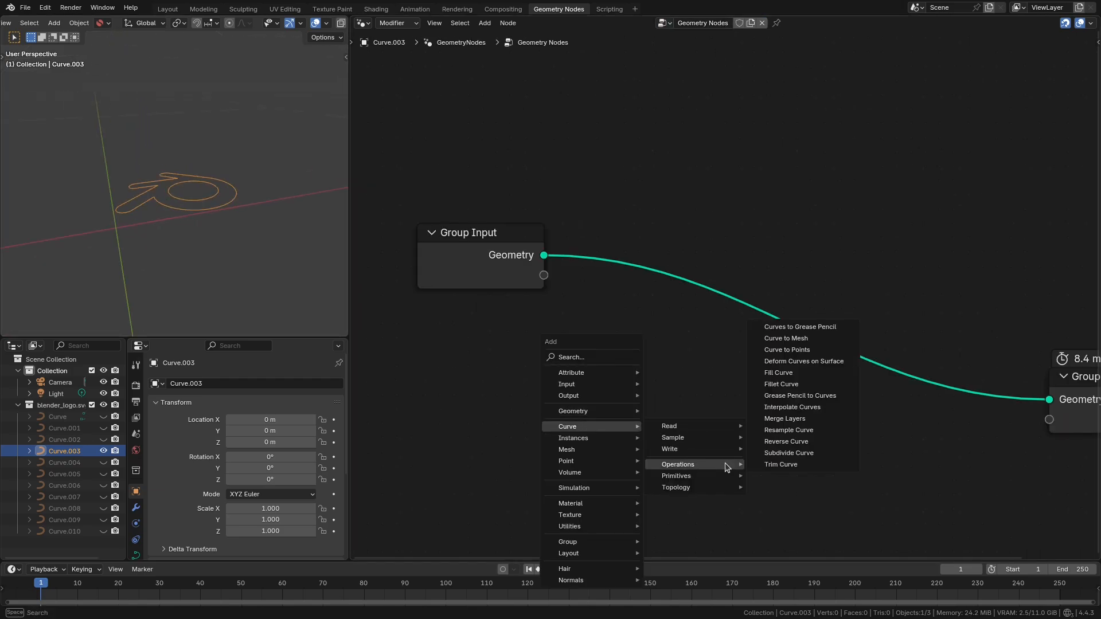
{"action": "left_click", "coordinate": [779, 372]}
{"action": "left_click", "coordinate": [617, 243]}
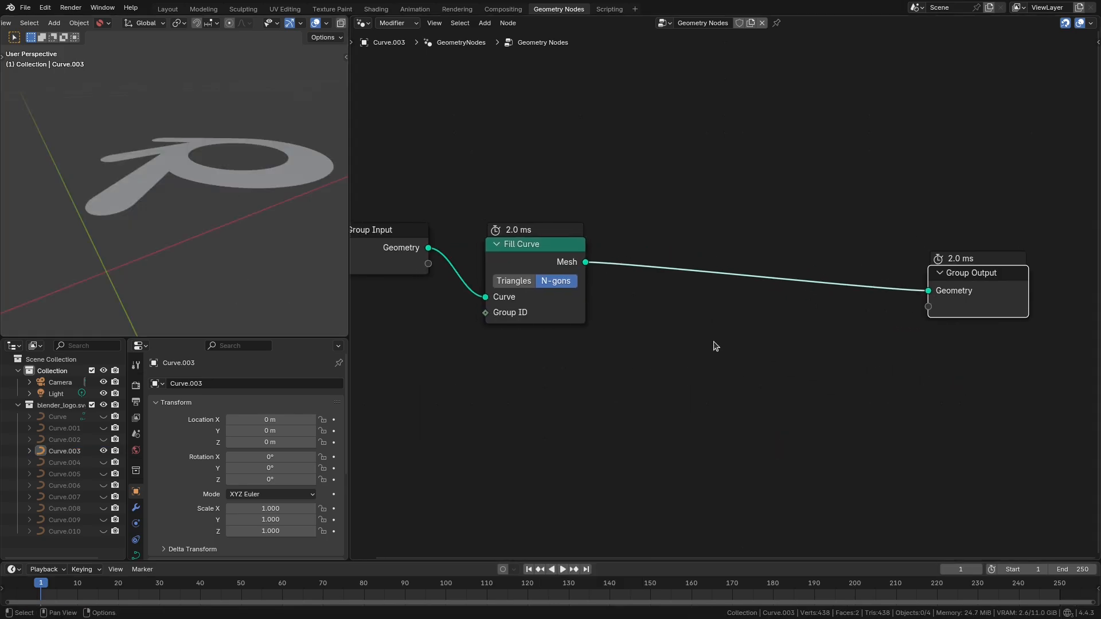
- Insert an Extrude Mesh node between Fill Curve and Group Output
{"action": "scroll", "coordinate": [713, 341], "scroll_direction": "up", "scroll_amount": 2}
{"action": "key", "text": "shift+a"}
{"action": "type", "text": "extr"}
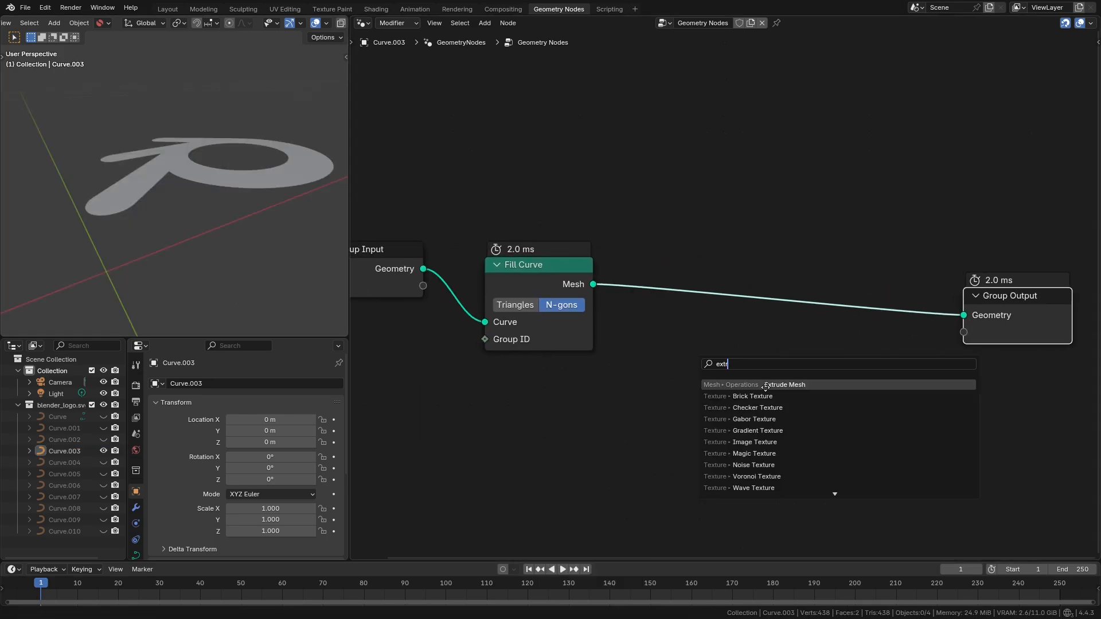
{"action": "key", "text": "Return"}
{"action": "left_click", "coordinate": [637, 256]}
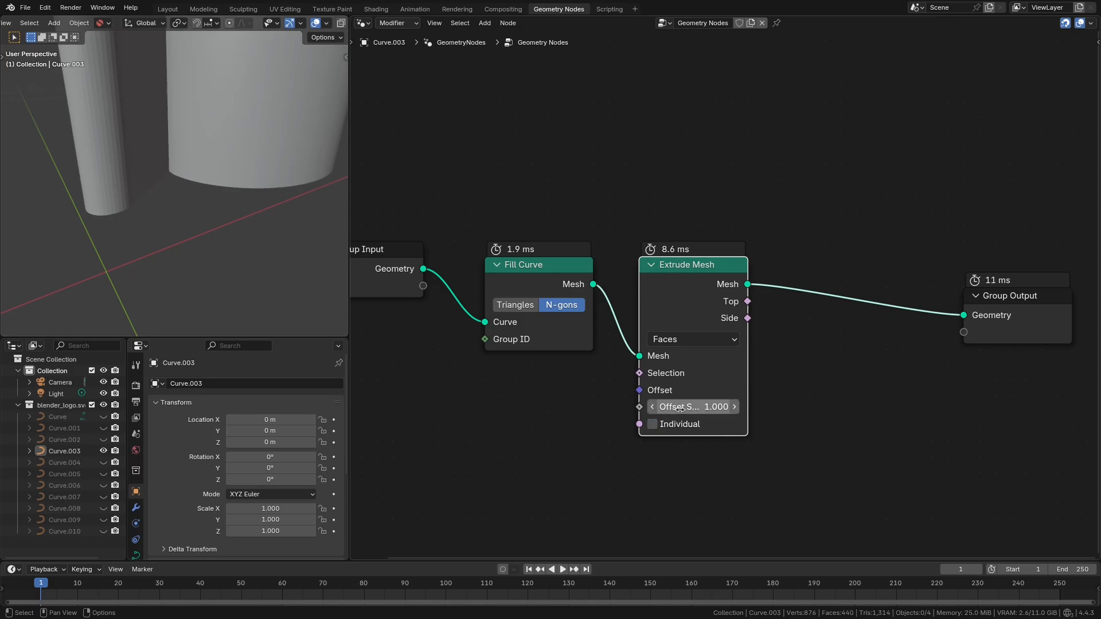
- Set the Extrude Mesh node's offset scale to 0.010
{"action": "left_click_drag", "start_coordinate": [695, 407], "coordinate": [696, 407]}
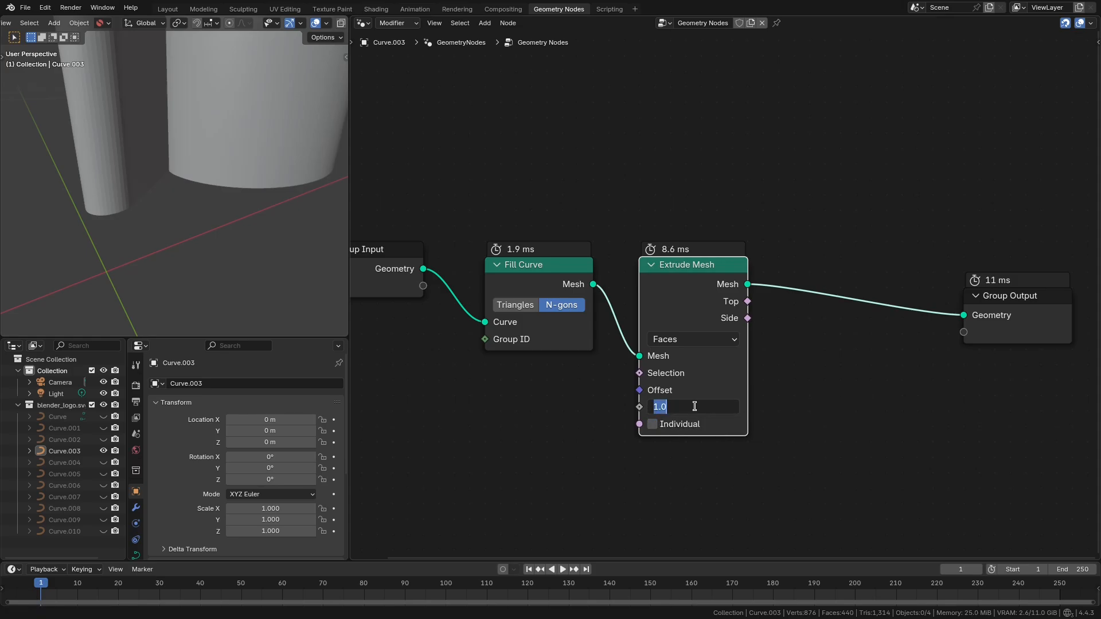
{"action": "key", "text": "Return"}
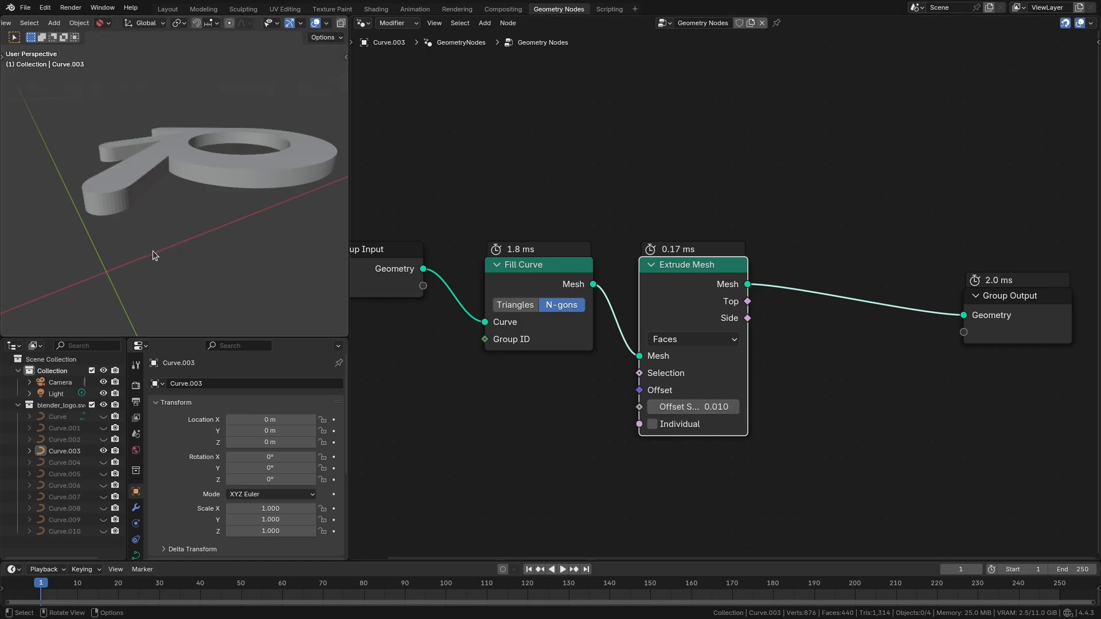
{"action": "scroll", "coordinate": [185, 250], "scroll_direction": "up", "scroll_amount": 5}
{"action": "scroll", "coordinate": [185, 250], "scroll_direction": "down", "scroll_amount": 4}
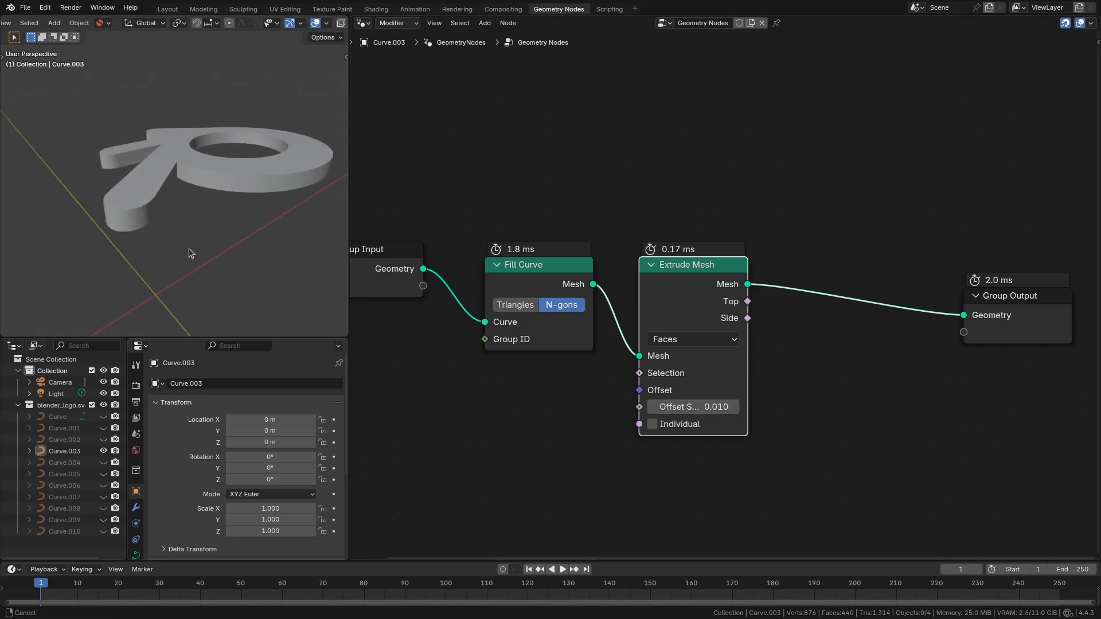
{"action": "middle_click_drag", "start_coordinate": [188, 249], "coordinate": [116, 239]}
{"action": "scroll", "coordinate": [179, 270], "scroll_direction": "up", "scroll_amount": 3}
{"action": "scroll", "coordinate": [180, 267], "scroll_direction": "down", "scroll_amount": 3}
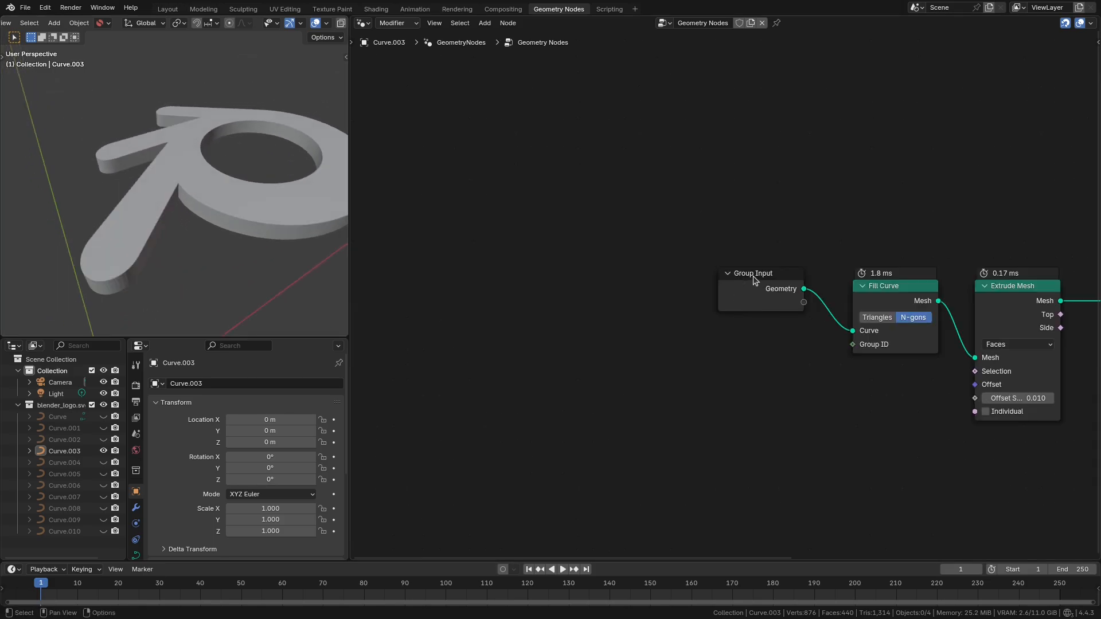
- Move the Group Input node well away from Fill Curve, and mute the Fill Curve and Extrude Mesh nodes
{"action": "left_click_drag", "start_coordinate": [752, 282], "coordinate": [452, 289]}
{"action": "scroll", "coordinate": [860, 482], "scroll_direction": "up", "scroll_amount": 1}
{"action": "middle_click_drag", "start_coordinate": [860, 482], "coordinate": [797, 474]}
{"action": "left_click_drag", "start_coordinate": [796, 481], "coordinate": [1041, 214]}
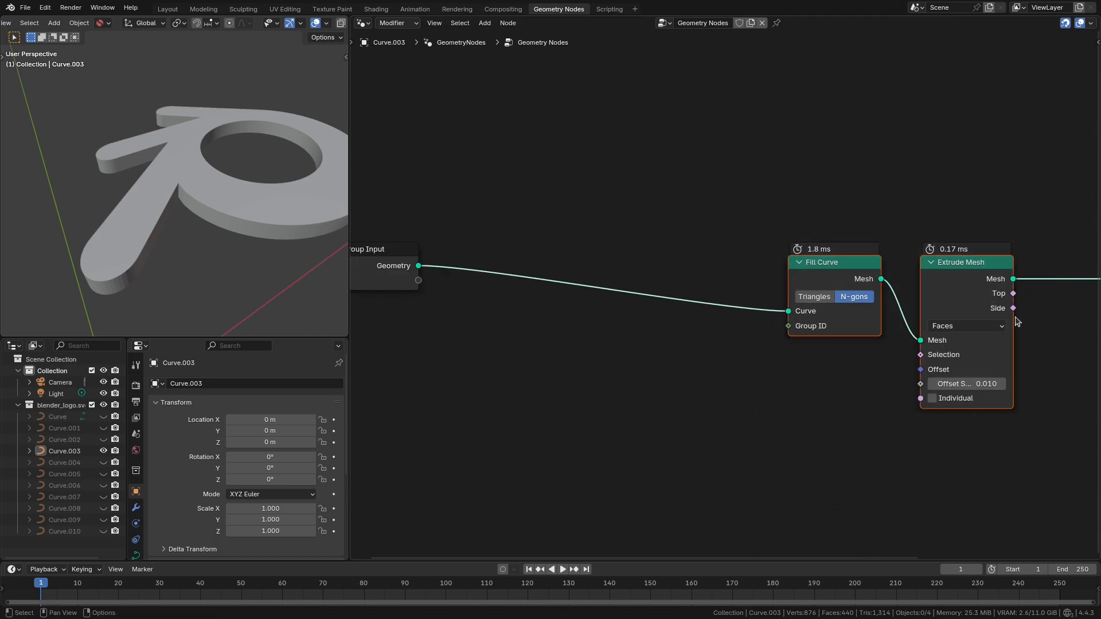
{"action": "middle_click_drag", "start_coordinate": [1015, 332], "coordinate": [981, 348]}
{"action": "key", "text": "m"}
- Add an Arc curve primitive node near the Group Input node
{"action": "middle_click_drag", "start_coordinate": [520, 262], "coordinate": [635, 300]}
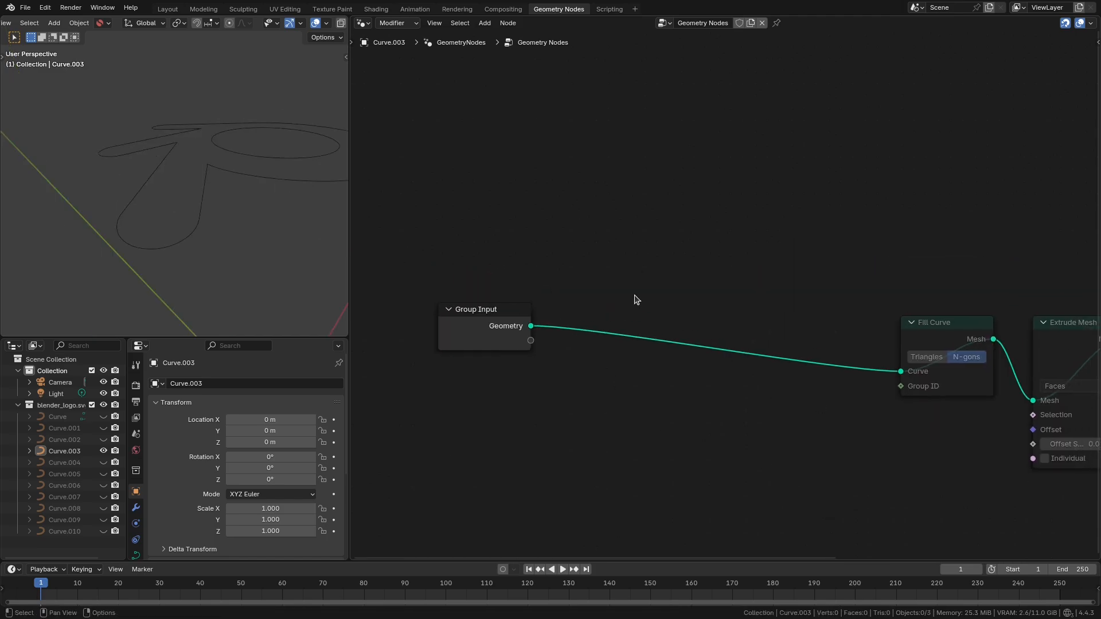
{"action": "key", "text": "shift+a"}
{"action": "type", "text": "arc"}
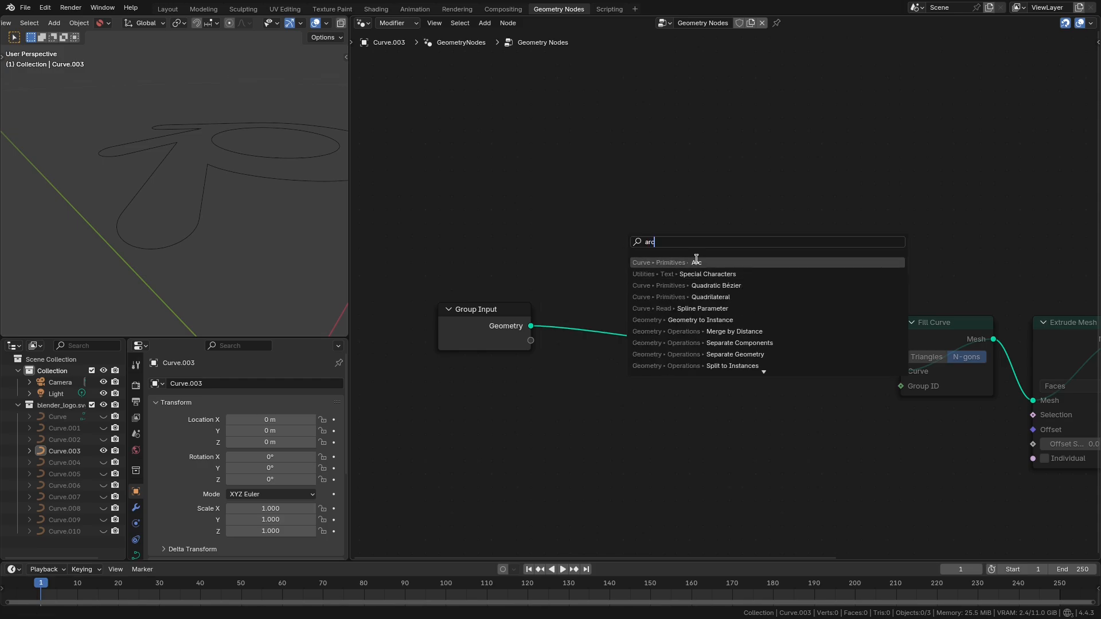
{"action": "key", "text": "Return"}
{"action": "left_click", "coordinate": [579, 252]}
- Insert a Curve to Mesh node between Group Input and Fill Curve, and connect the Arc curve as its profile curve
{"action": "key", "text": "shift+a"}
{"action": "type", "text": "to me"}
{"action": "key", "text": "Return"}
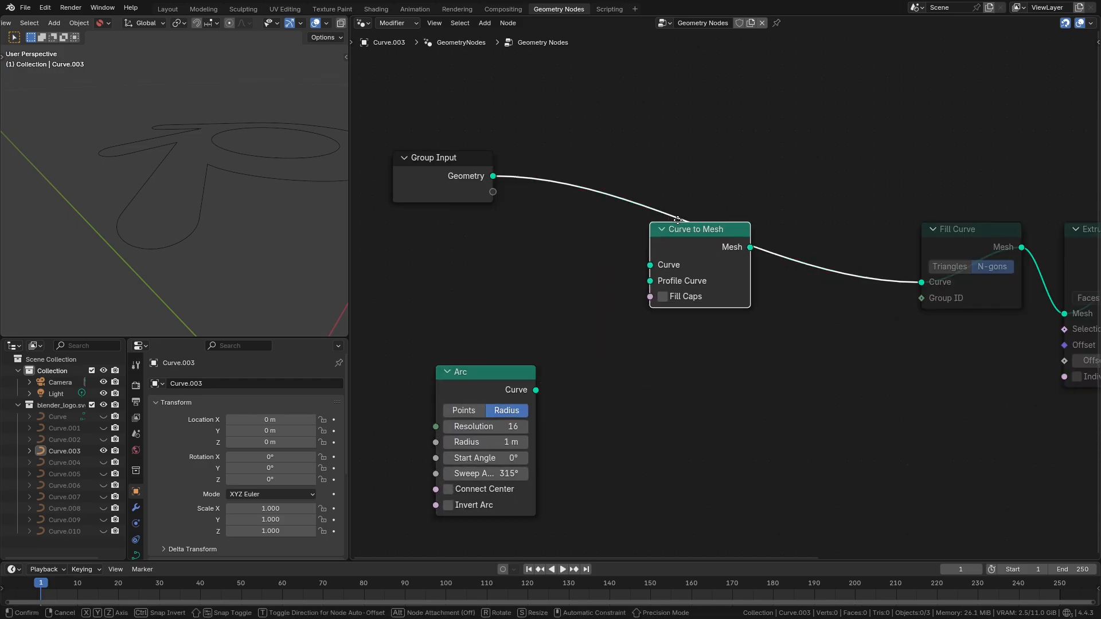
{"action": "left_click", "coordinate": [683, 226]}
{"action": "left_click_drag", "start_coordinate": [536, 391], "coordinate": [609, 331]}
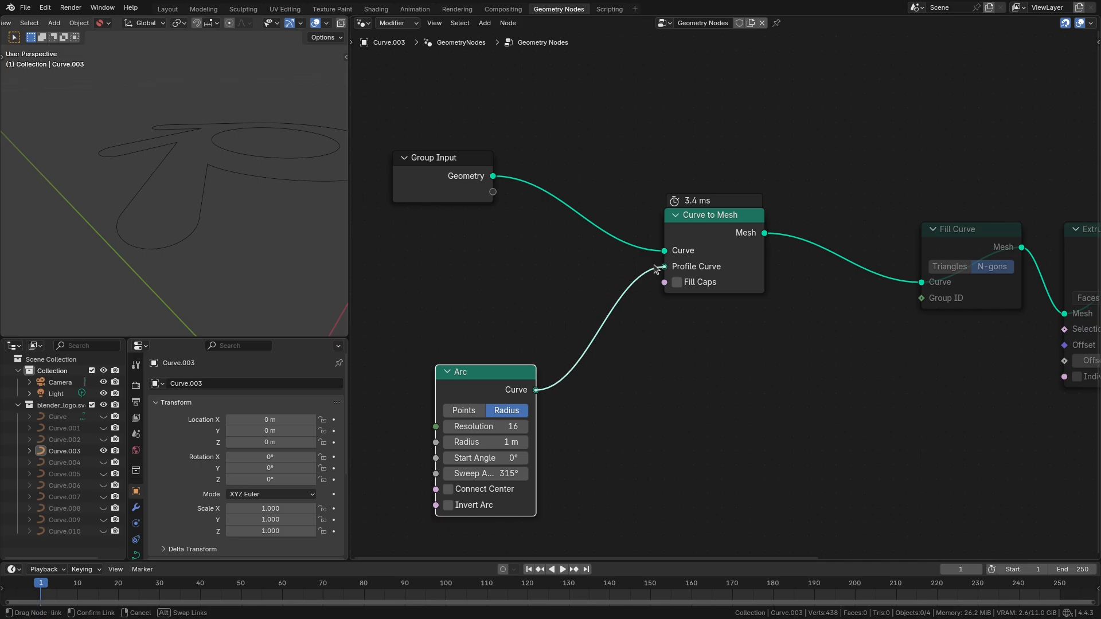
{"action": "left_click_drag", "start_coordinate": [657, 269], "coordinate": [657, 268]}
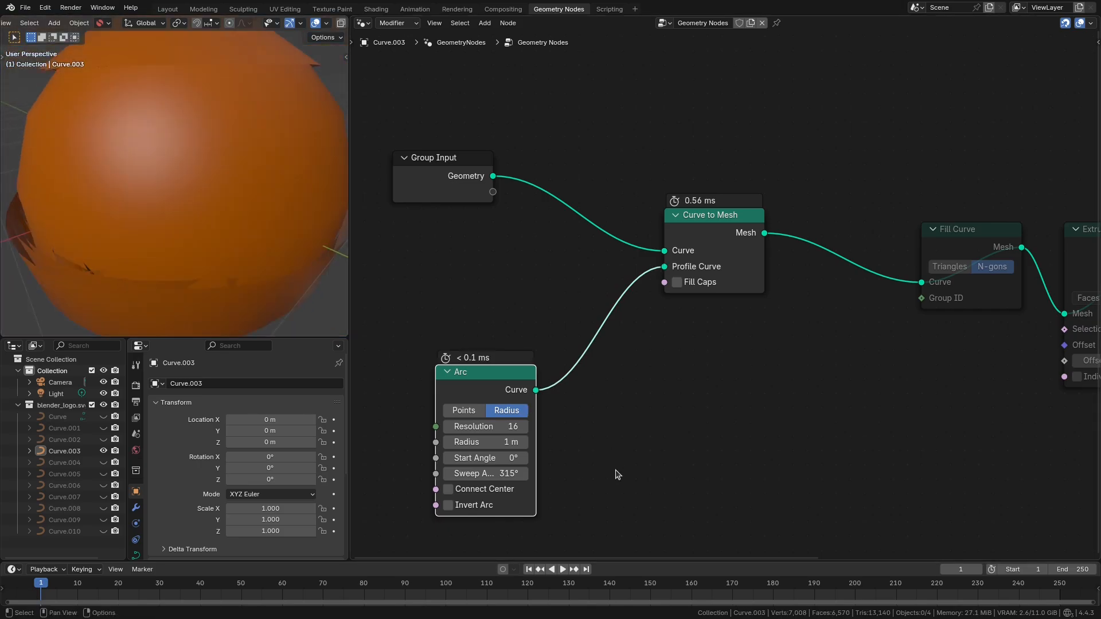
- Set the Arc node's radius to 0.01 m
{"action": "scroll", "coordinate": [461, 439], "scroll_direction": "up", "scroll_amount": 3}
{"action": "left_click", "coordinate": [459, 437]}
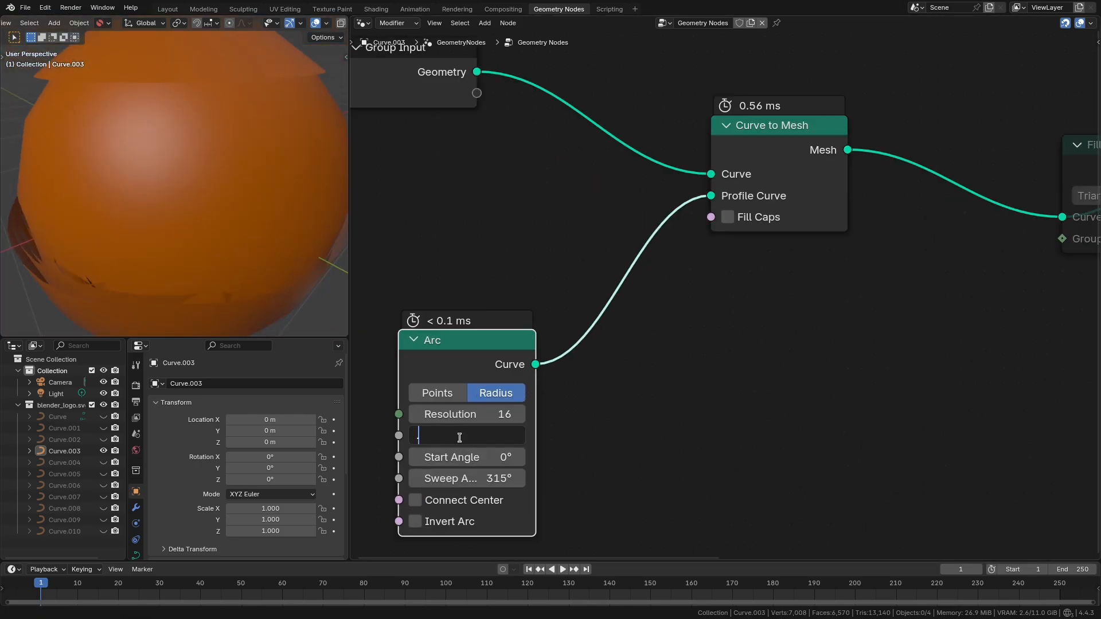
{"action": "key", "text": "Return"}
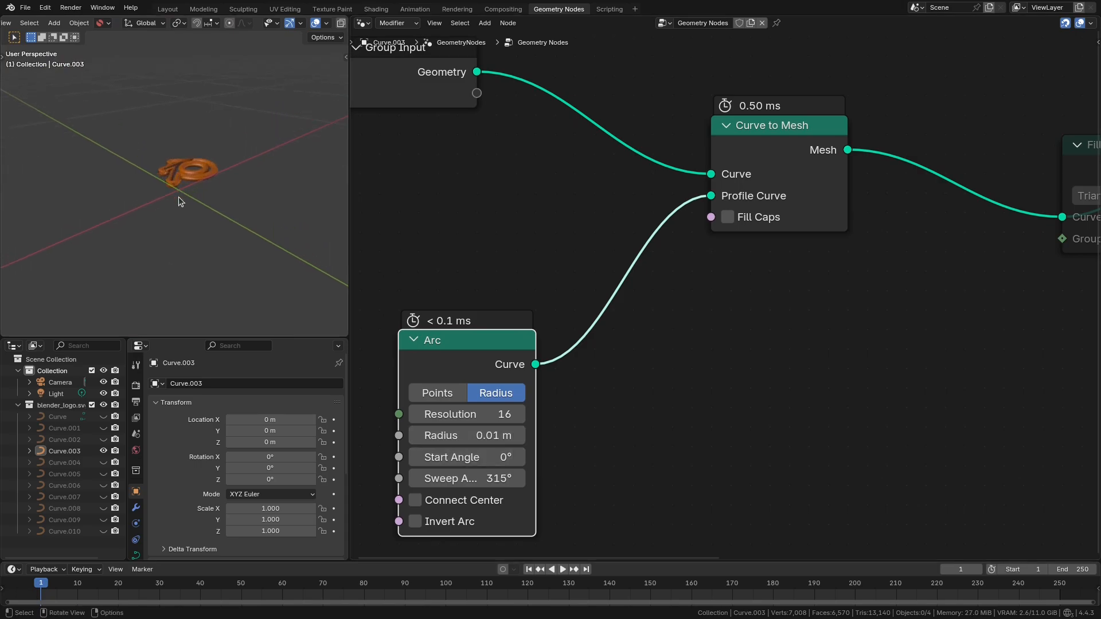
{"action": "scroll", "coordinate": [195, 201], "scroll_direction": "up", "scroll_amount": 5}
{"action": "mouse_move", "coordinate": [197, 222]}
{"action": "middle_mouse_down"}
{"action": "mouse_move", "coordinate": [171, 220]}
{"action": "mouse_move", "coordinate": [174, 211]}
{"action": "mouse_move", "coordinate": [197, 222]}
{"action": "mouse_move", "coordinate": [197, 235]}
{"action": "middle_mouse_up"}
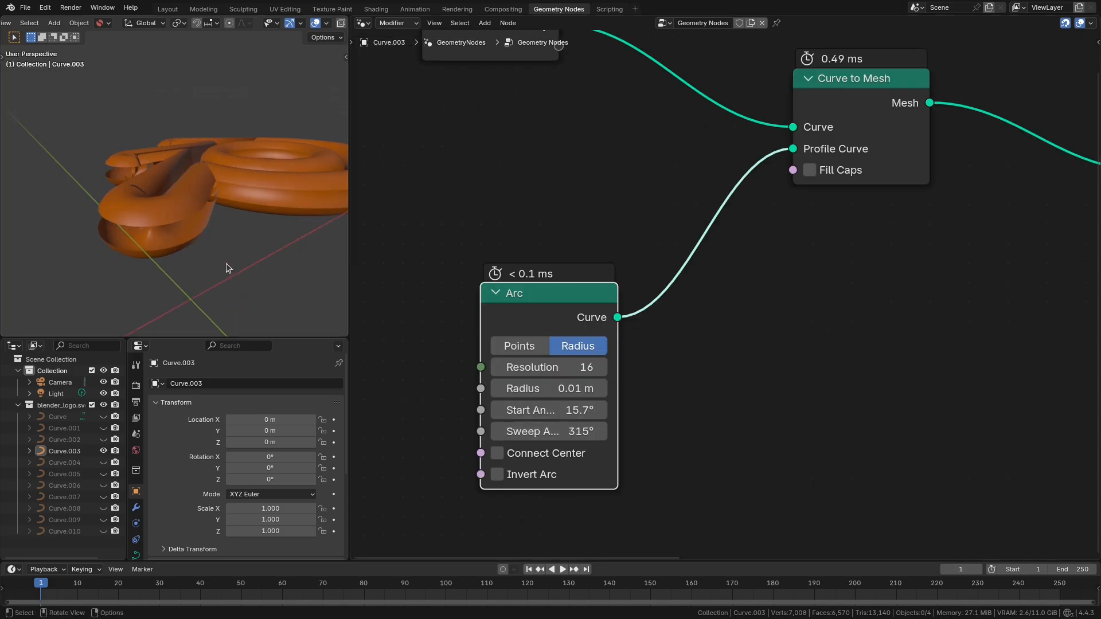
- Set the Arc node's sweep angle to 180° and its start angle to -90°
{"action": "mouse_move", "coordinate": [226, 264]}
{"action": "middle_mouse_down"}
{"action": "mouse_move", "coordinate": [200, 255]}
{"action": "mouse_move", "coordinate": [221, 271]}
{"action": "middle_mouse_up"}
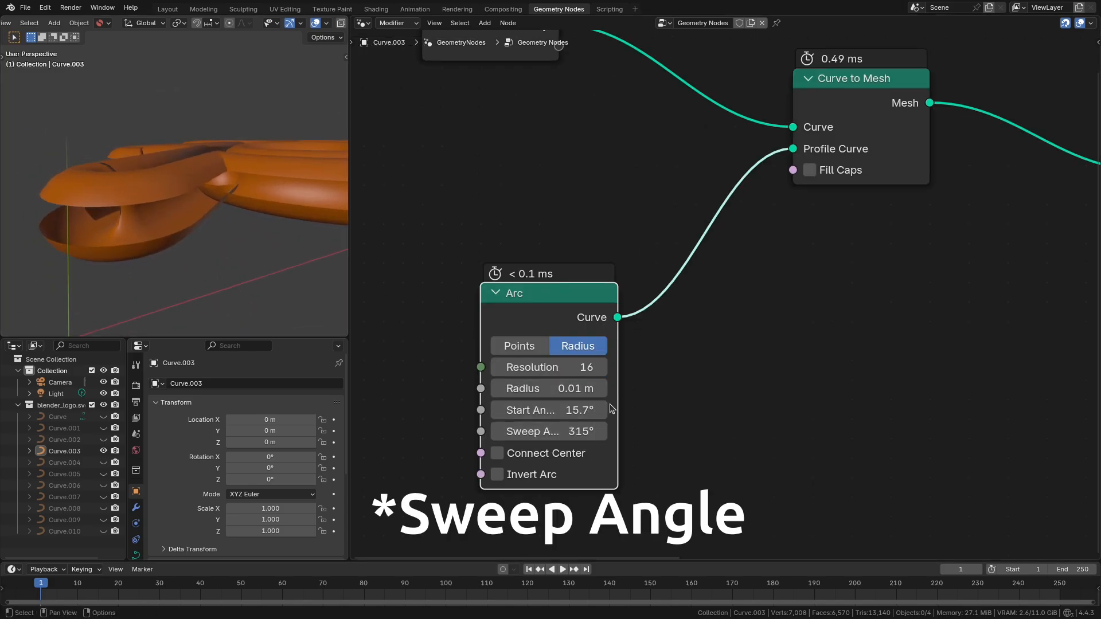
{"action": "left_click", "coordinate": [564, 432]}
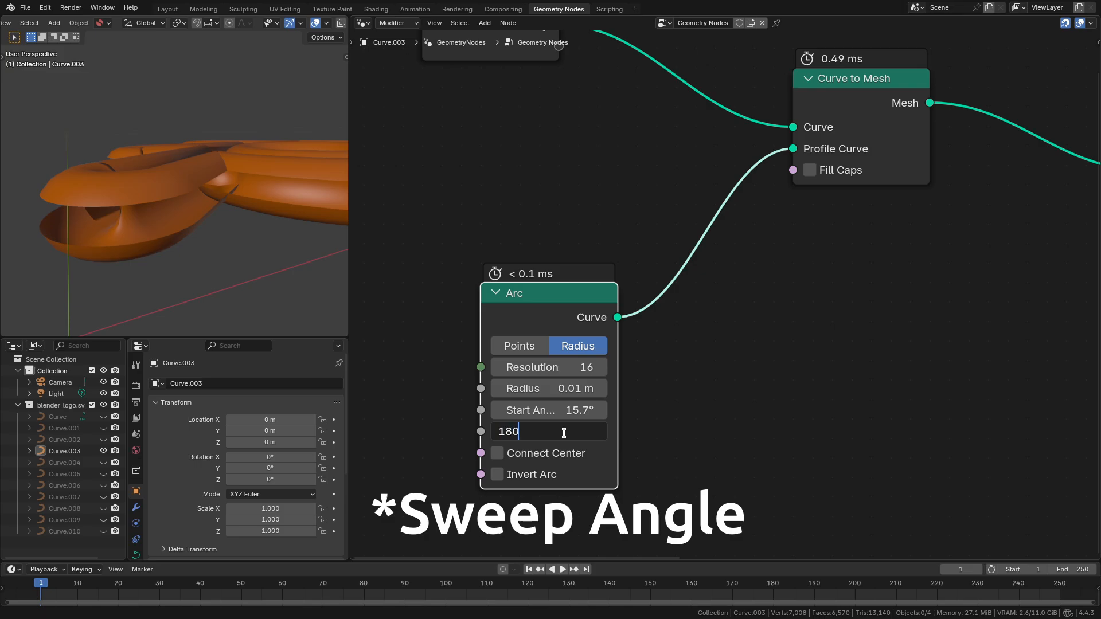
{"action": "key", "text": "Return"}
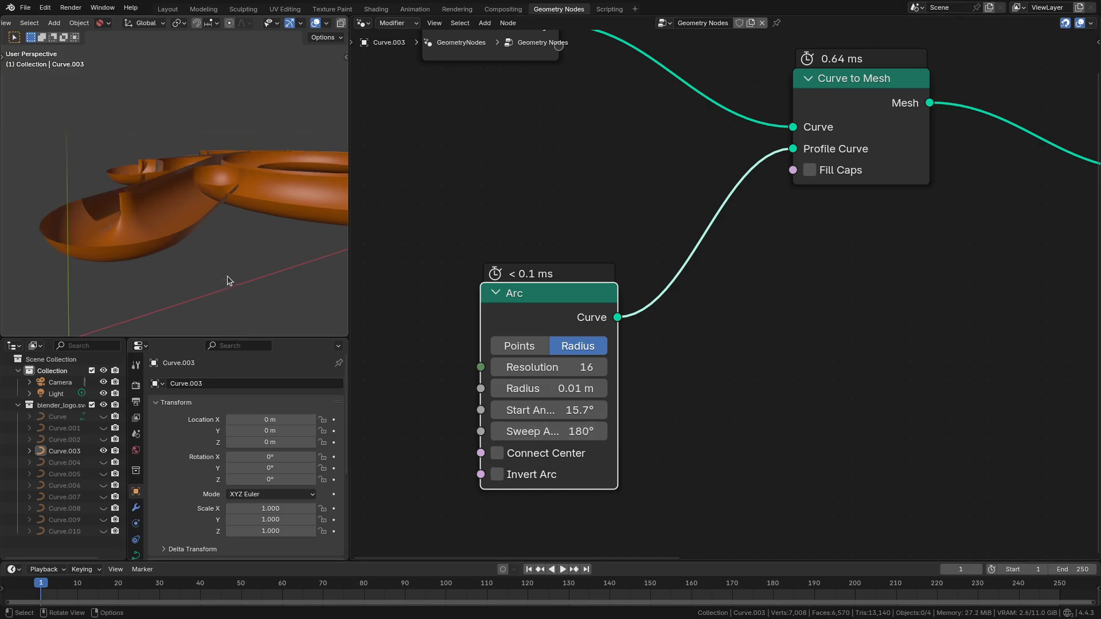
{"action": "middle_click_drag", "start_coordinate": [227, 277], "coordinate": [239, 280]}
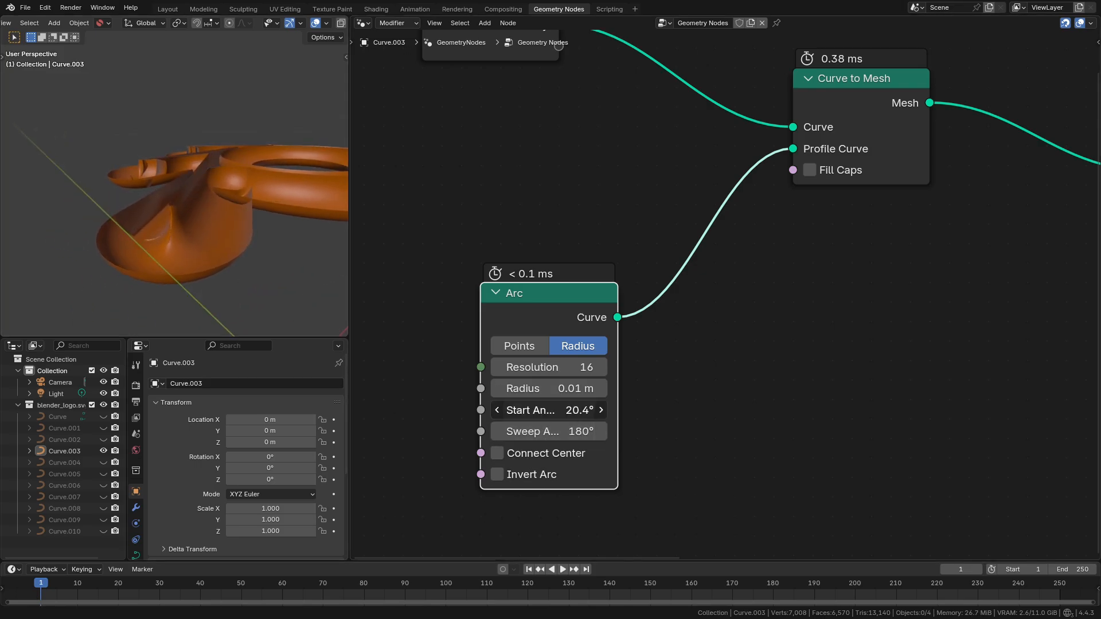
{"action": "left_click_drag", "start_coordinate": [550, 410], "coordinate": [489, 410]}
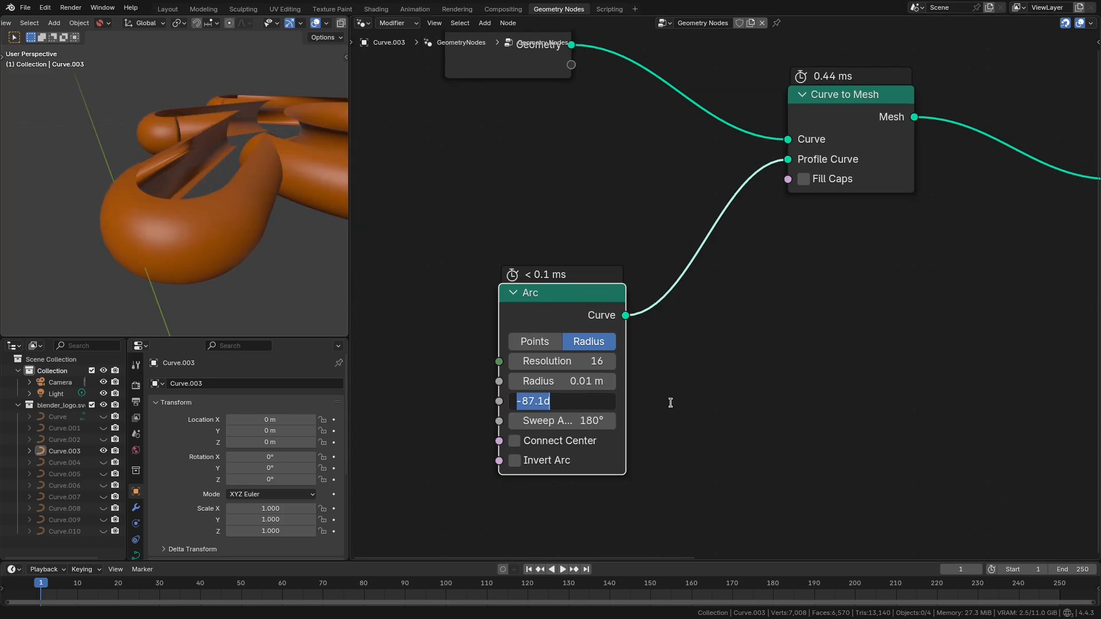
{"action": "key", "text": "Return"}
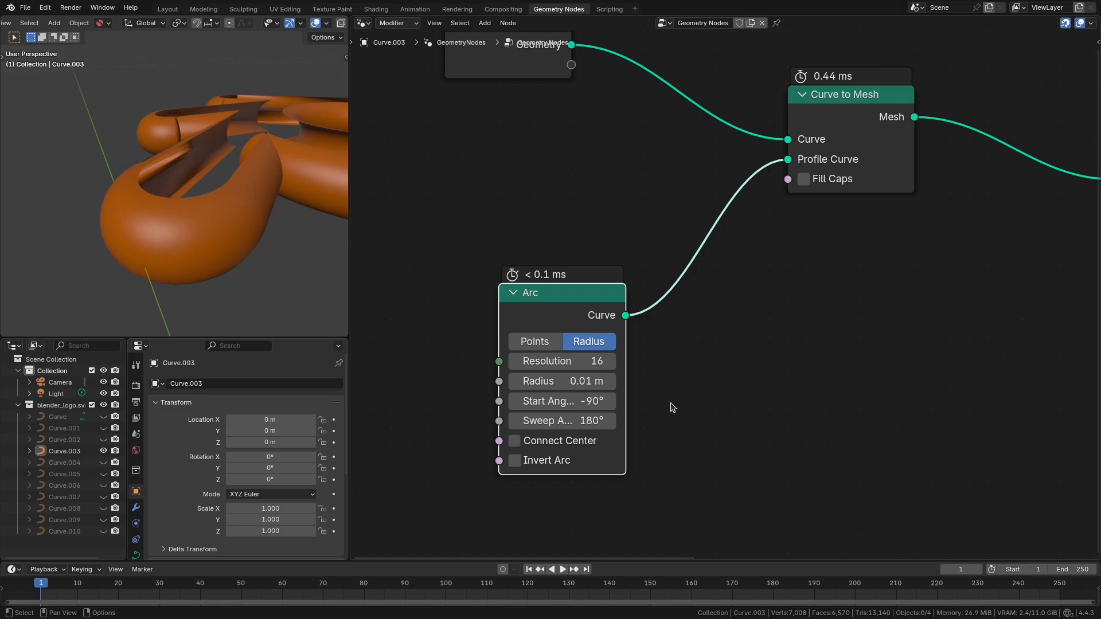
- Reduce the Arc node's radius to 0.005 m
{"action": "left_click", "coordinate": [567, 380]}
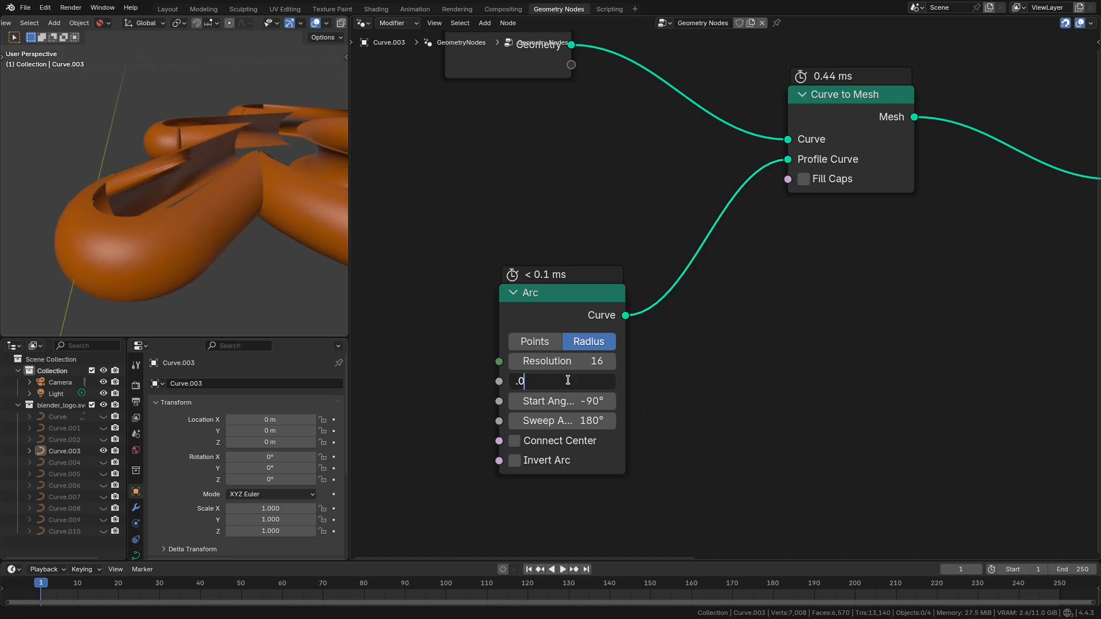
{"action": "type", "text": ".005"}
{"action": "key", "text": "Return"}
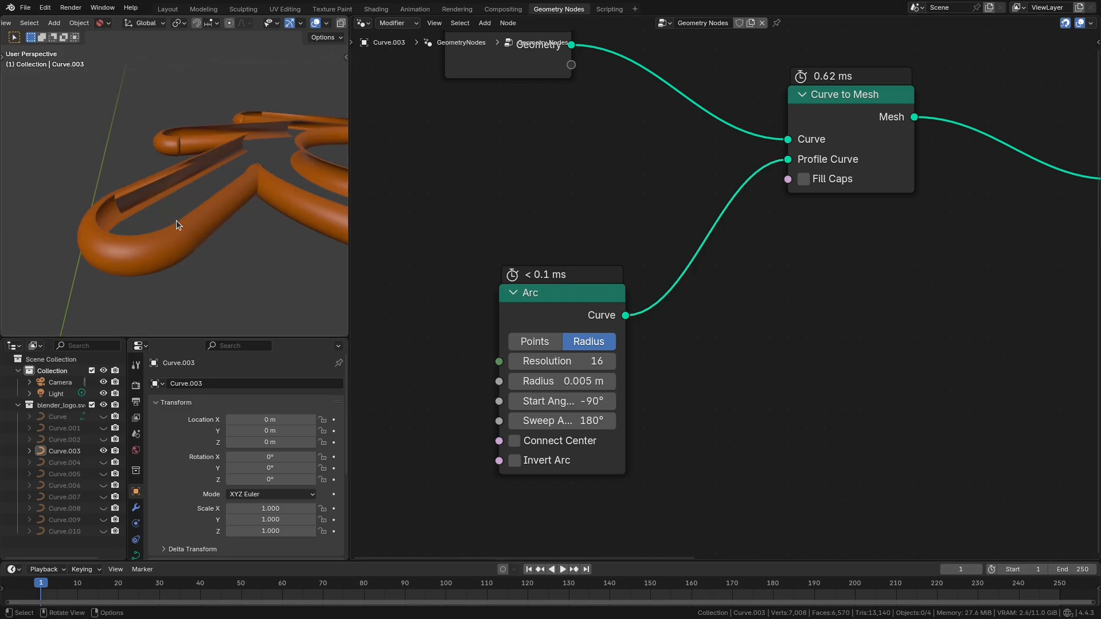
- Examine the half-round profile along the logo's outline up close, especially at the arm tips and sharp corners
{"action": "middle_click_drag", "start_coordinate": [176, 221], "coordinate": [166, 249]}
{"action": "middle_click_drag", "start_coordinate": [247, 262], "coordinate": [172, 214]}
{"action": "middle_click_drag", "start_coordinate": [183, 150], "coordinate": [180, 195]}
{"action": "scroll", "coordinate": [183, 196], "scroll_direction": "up", "scroll_amount": 3}
{"action": "scroll", "coordinate": [203, 220], "scroll_direction": "up", "scroll_amount": 3}
{"action": "scroll", "coordinate": [204, 218], "scroll_direction": "down", "scroll_amount": 6}
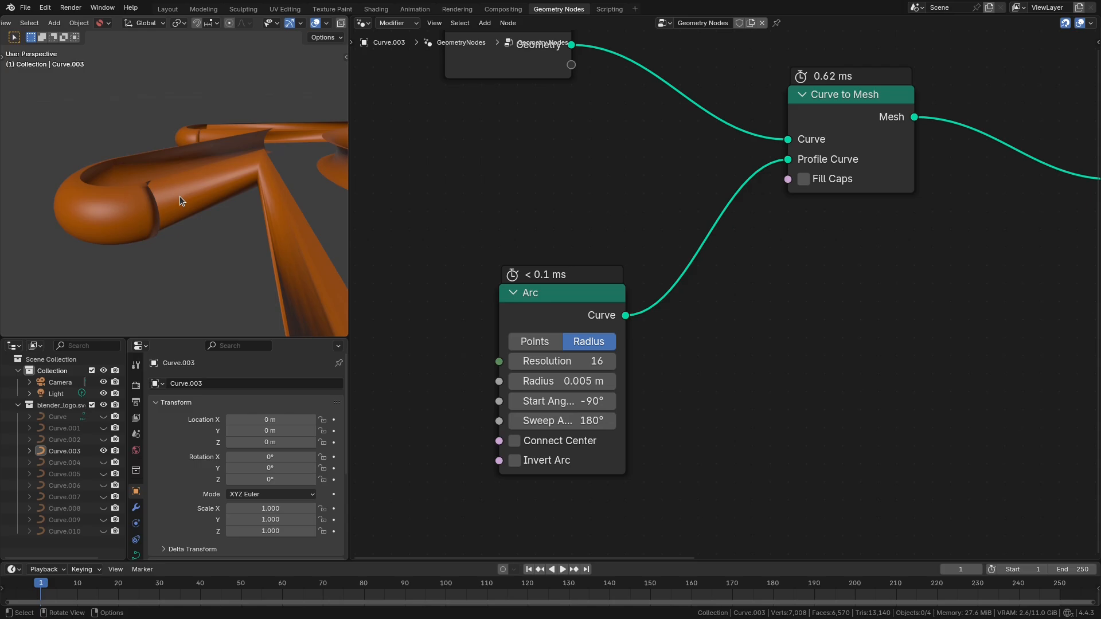
{"action": "middle_click_drag", "start_coordinate": [183, 239], "coordinate": [190, 224]}
{"action": "middle_click_drag", "start_coordinate": [190, 224], "coordinate": [195, 252]}
- Add a Resample Curve node above the link between Group Input and Curve to Mesh
{"action": "key", "text": "shift+a"}
{"action": "type", "text": "resa"}
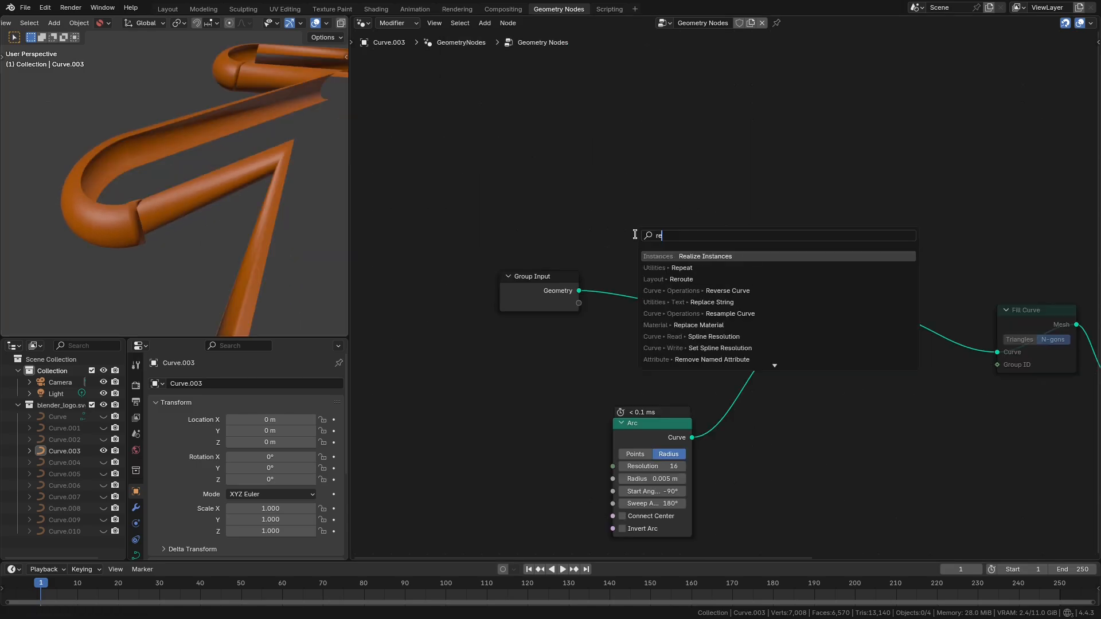
{"action": "left_click", "coordinate": [675, 253]}
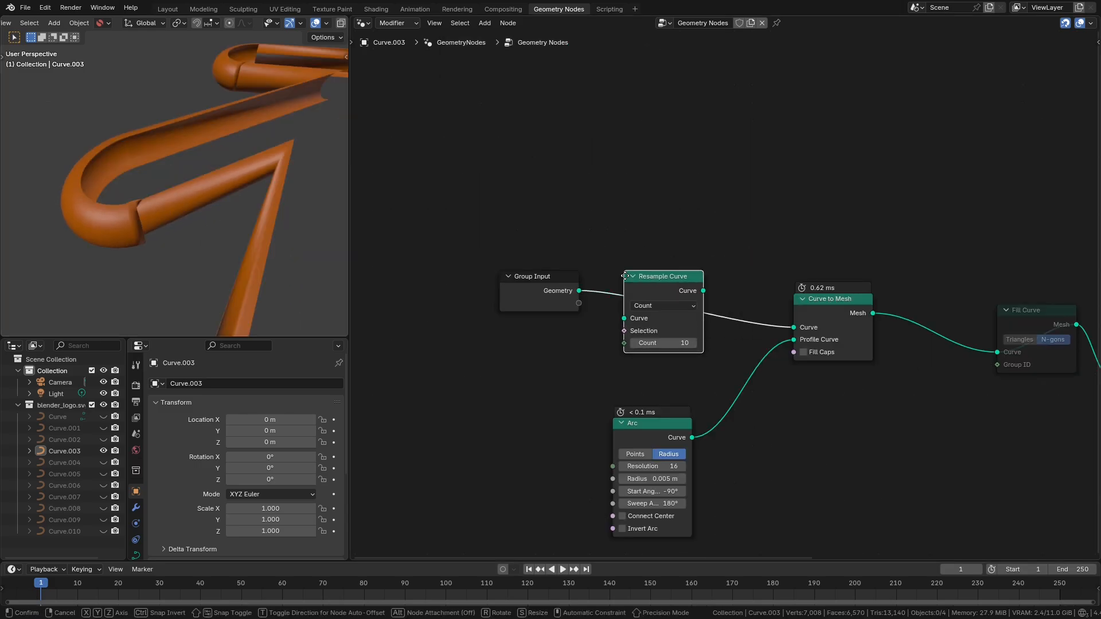
{"action": "left_click", "coordinate": [676, 206]}
- Switch Resample Curve to Length mode with a length of 0.001 m and insert it between Group Input and Curve to Mesh
{"action": "left_click", "coordinate": [675, 205]}
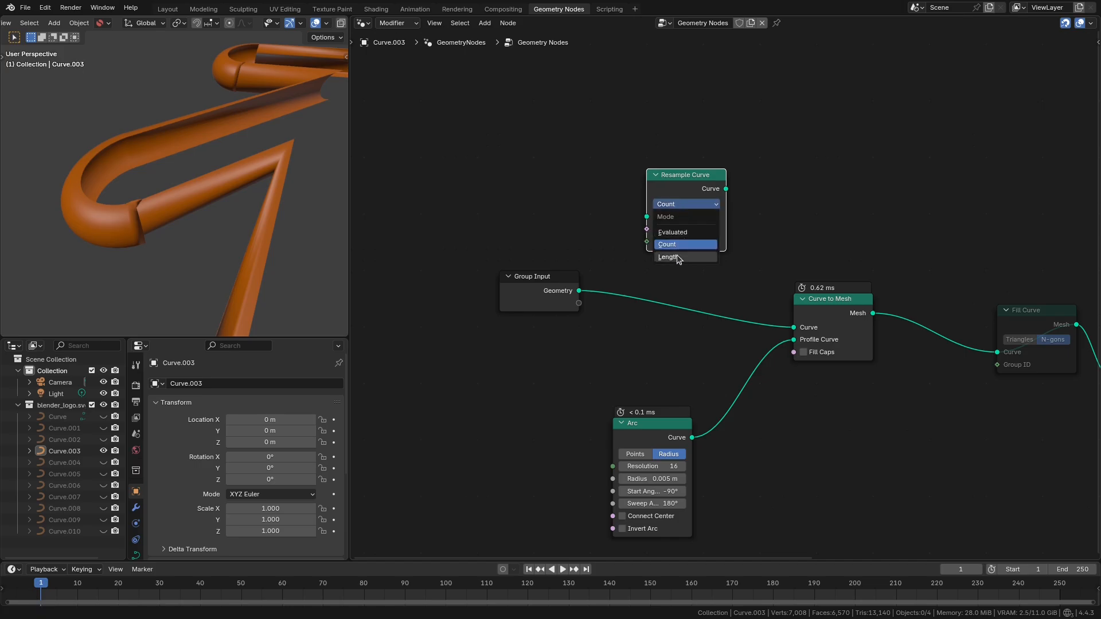
{"action": "left_click", "coordinate": [677, 258]}
{"action": "left_click", "coordinate": [684, 241]}
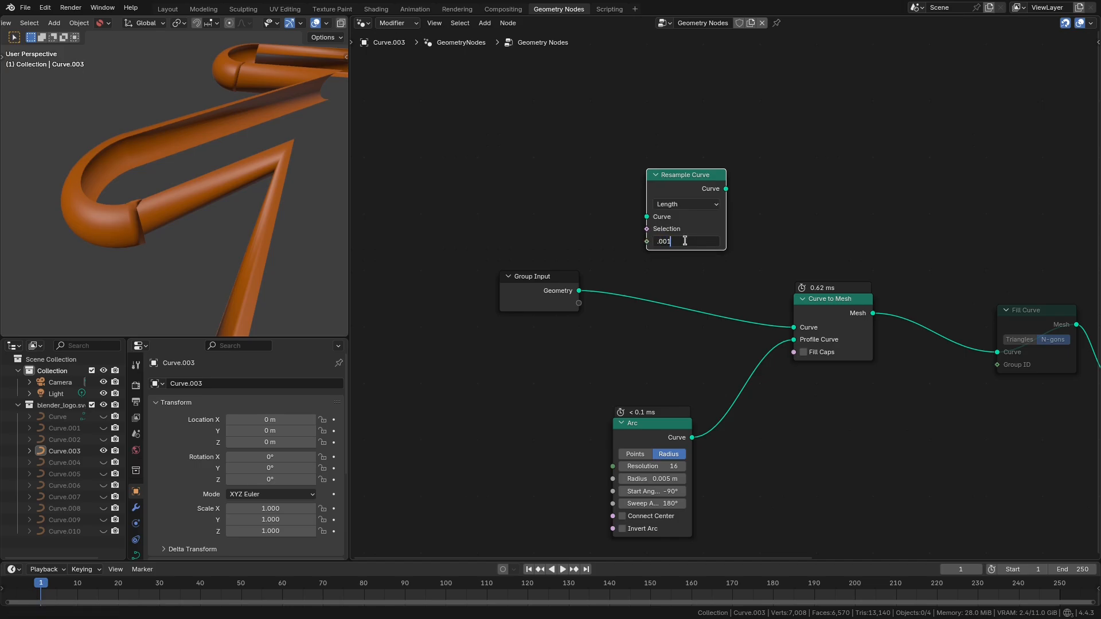
{"action": "key", "text": "Return"}
{"action": "left_click_drag", "start_coordinate": [690, 186], "coordinate": [678, 288]}
- Check the resampled inner corner of the logo and move the Arc node up directly beneath the Resample Curve node
{"action": "middle_click_drag", "start_coordinate": [269, 229], "coordinate": [218, 177]}
{"action": "scroll", "coordinate": [222, 177], "scroll_direction": "down", "scroll_amount": 2}
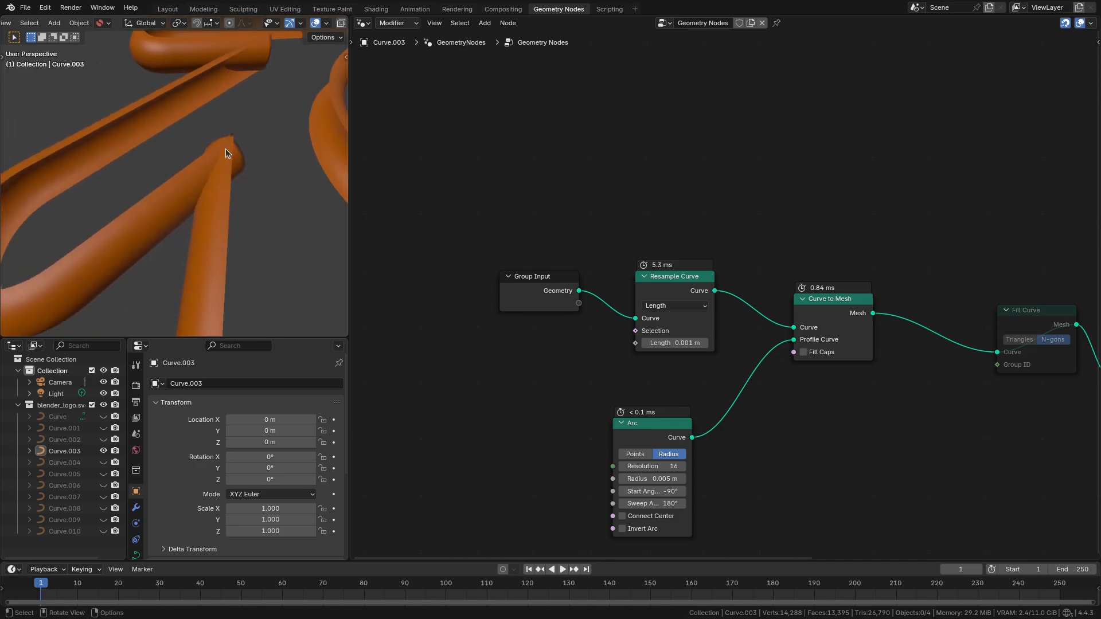
{"action": "scroll", "coordinate": [225, 149], "scroll_direction": "up", "scroll_amount": 2}
{"action": "scroll", "coordinate": [247, 182], "scroll_direction": "up", "scroll_amount": 1}
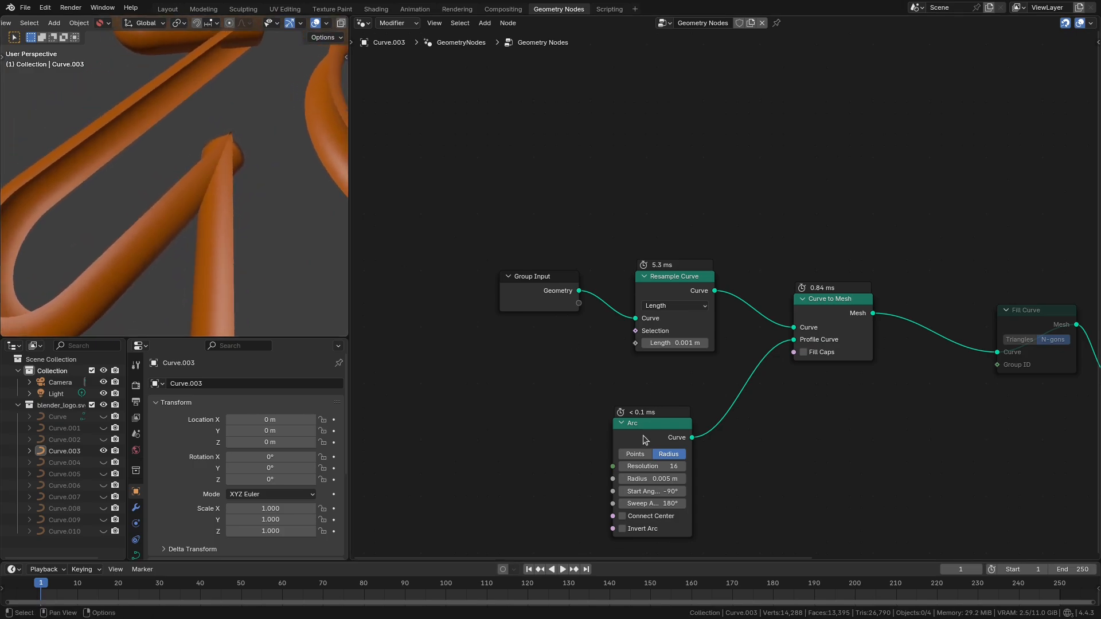
{"action": "left_click_drag", "start_coordinate": [644, 439], "coordinate": [666, 395]}
{"action": "scroll", "coordinate": [666, 395], "scroll_direction": "up", "scroll_amount": 1}
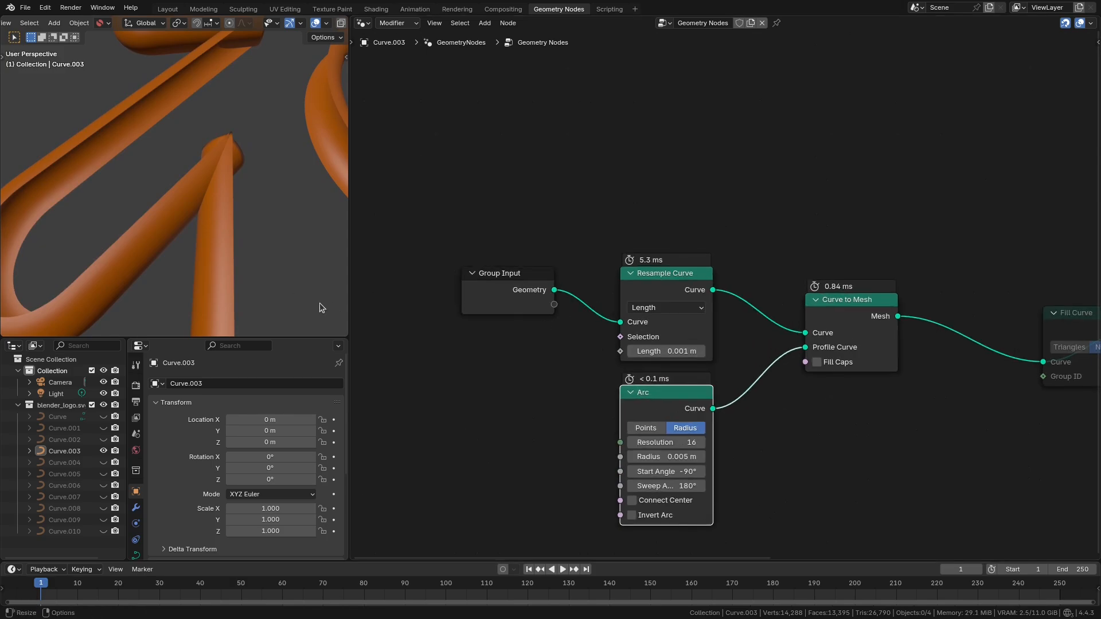
- Compare the bare logo curve with the swept outline in top view by temporarily muting the Curve to Mesh node
{"action": "middle_click_drag", "start_coordinate": [229, 149], "coordinate": [188, 182]}
{"action": "key", "text": "KP_7"}
{"action": "left_click", "coordinate": [765, 321]}
{"action": "key", "text": "m"}
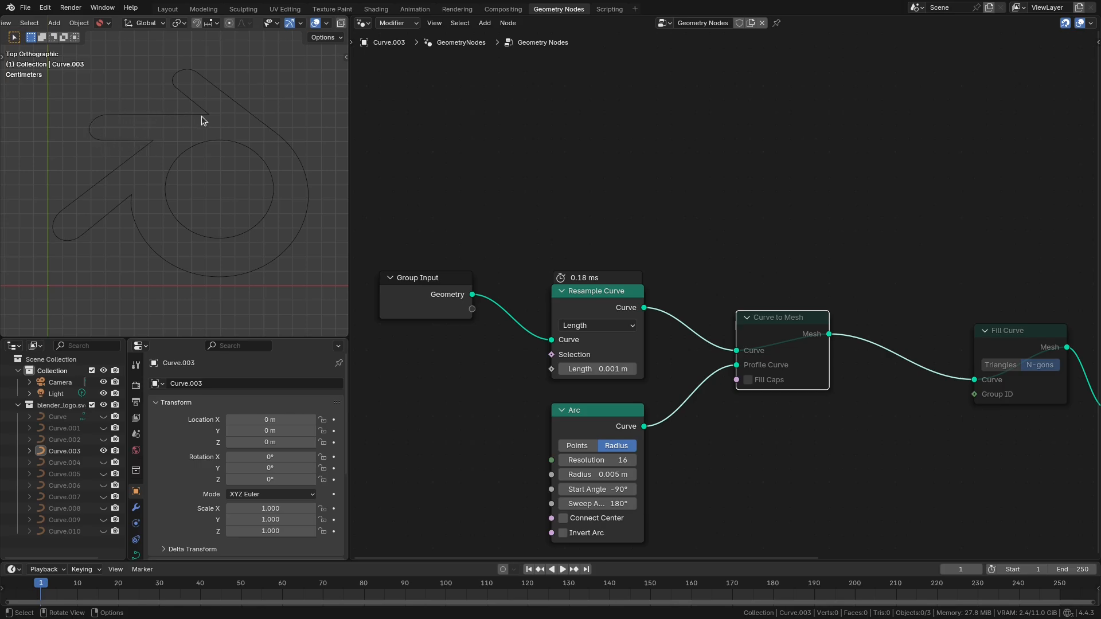
{"action": "key", "text": "m"}
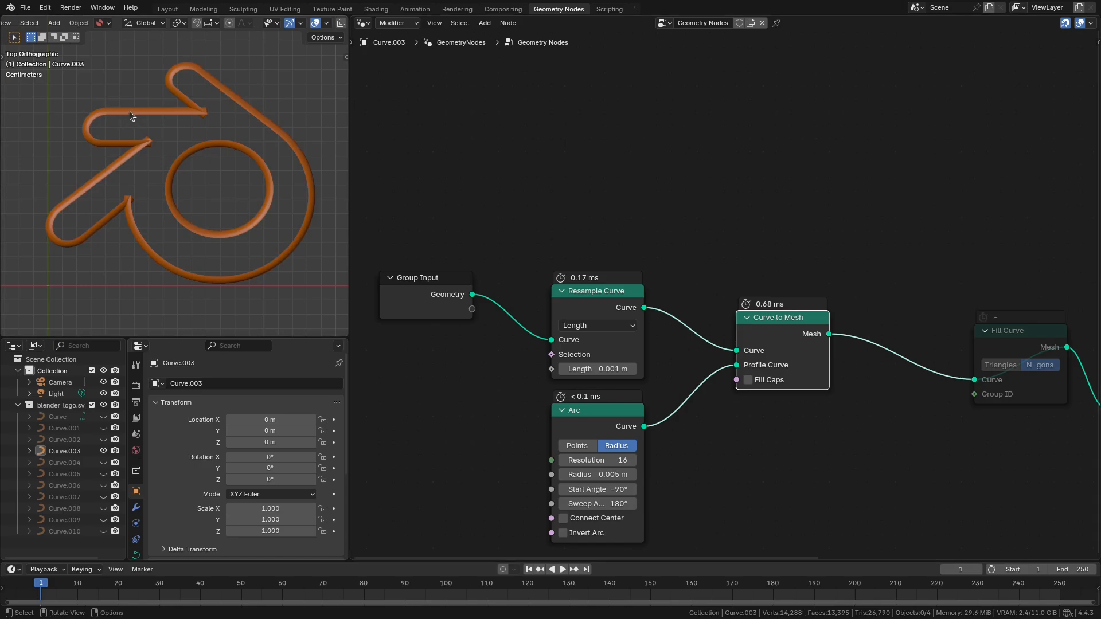
- Insert a Transform Geometry node between the Arc node and the Profile Curve input of Curve to Mesh
{"action": "middle_click_drag", "start_coordinate": [130, 115], "coordinate": [191, 268]}
{"action": "scroll", "coordinate": [195, 231], "scroll_direction": "down", "scroll_amount": 3}
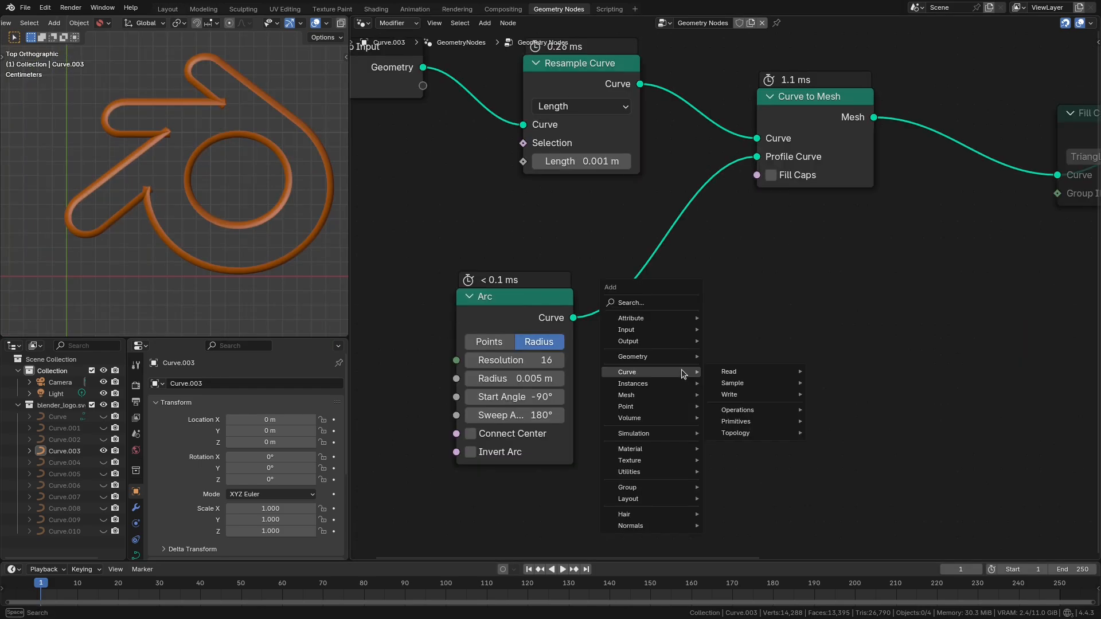
{"action": "type", "text": "tra"}
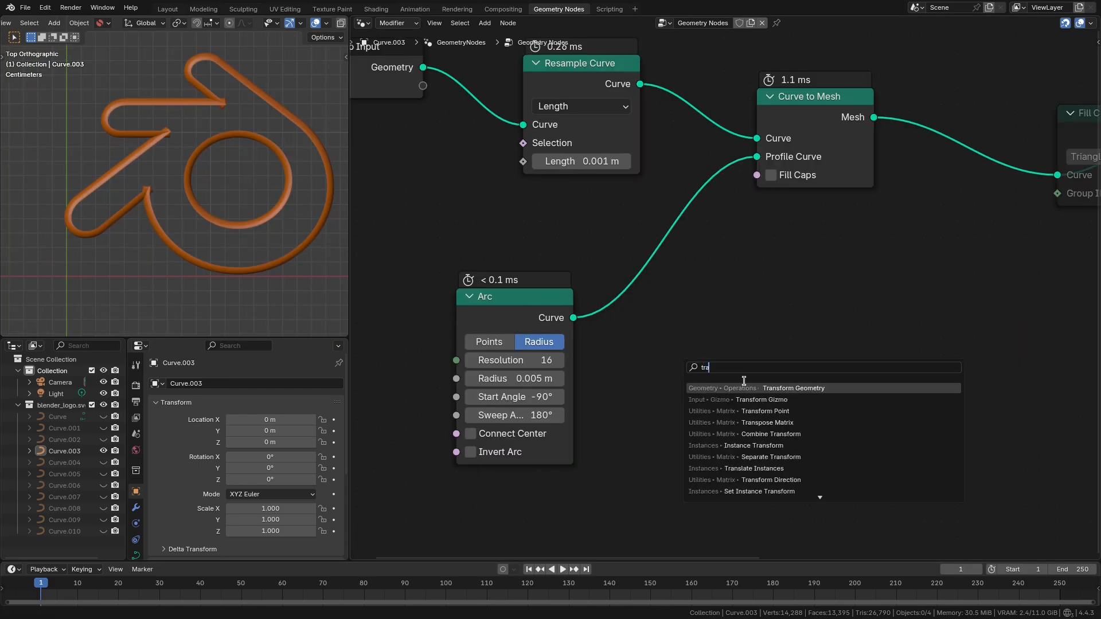
{"action": "left_click", "coordinate": [753, 388]}
{"action": "left_click_drag", "start_coordinate": [639, 288], "coordinate": [639, 300]}
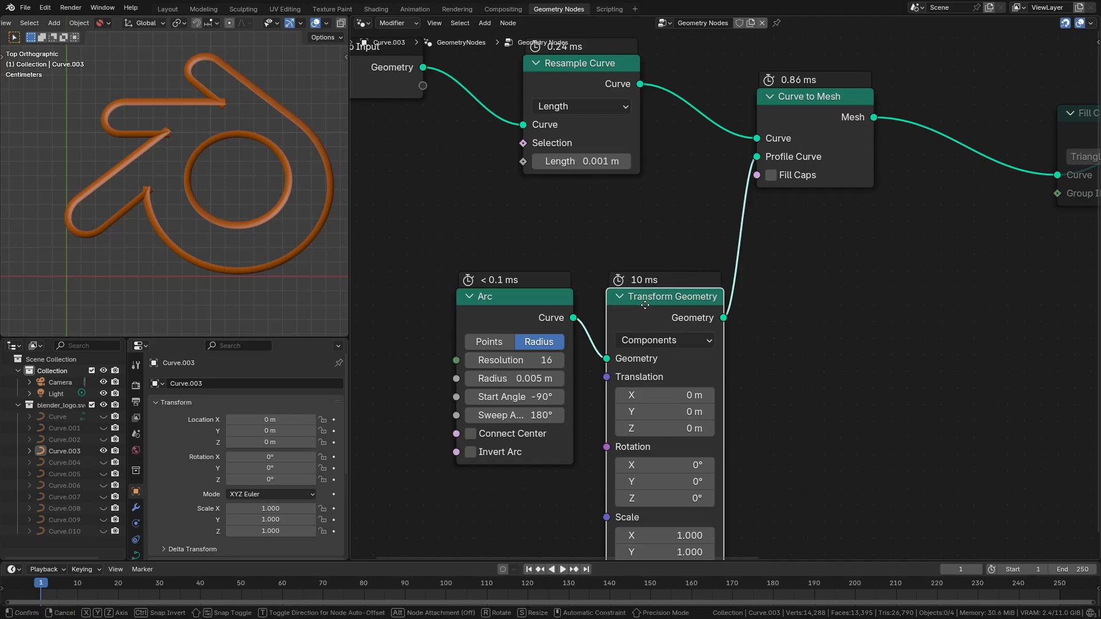
{"action": "left_click", "coordinate": [791, 459]}
- Try adjusting the X translation of the arc profile in the Transform Geometry node
{"action": "middle_click_drag", "start_coordinate": [790, 486], "coordinate": [887, 388]}
{"action": "scroll", "coordinate": [887, 388], "scroll_direction": "up", "scroll_amount": 4}
{"action": "middle_click_drag", "start_coordinate": [816, 321], "coordinate": [847, 342]}
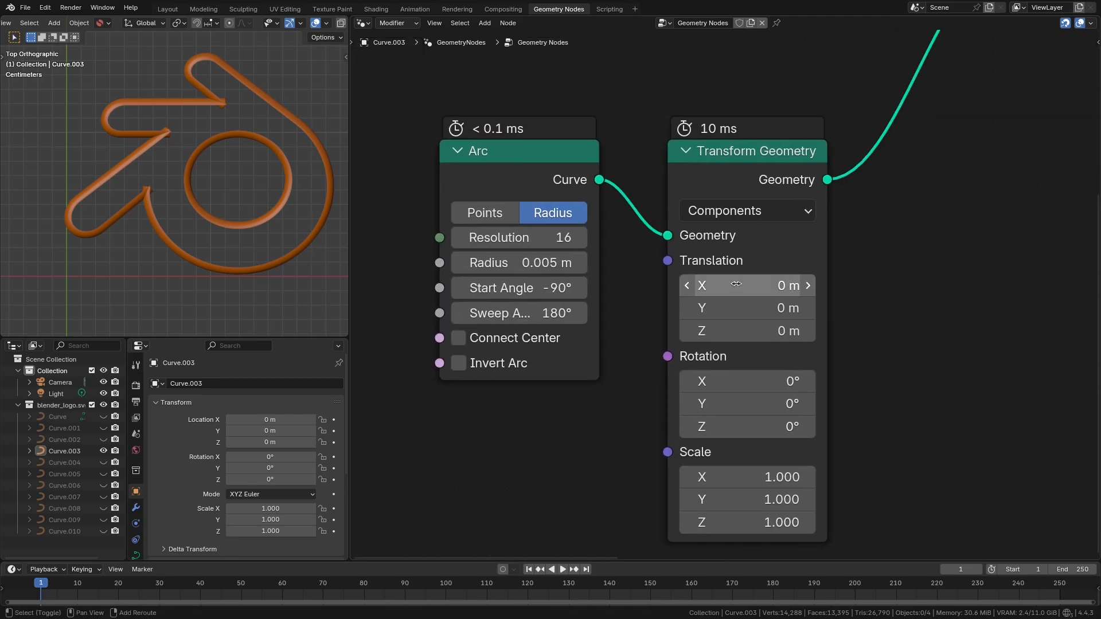
{"action": "mouse_move", "coordinate": [736, 283]}
{"action": "left_mouse_down"}
{"action": "mouse_move", "coordinate": [760, 284]}
{"action": "mouse_move", "coordinate": [735, 283]}
{"action": "left_mouse_up"}
{"action": "scroll", "coordinate": [887, 329], "scroll_direction": "down", "scroll_amount": 9}
{"action": "middle_click_drag", "start_coordinate": [902, 300], "coordinate": [896, 312]}
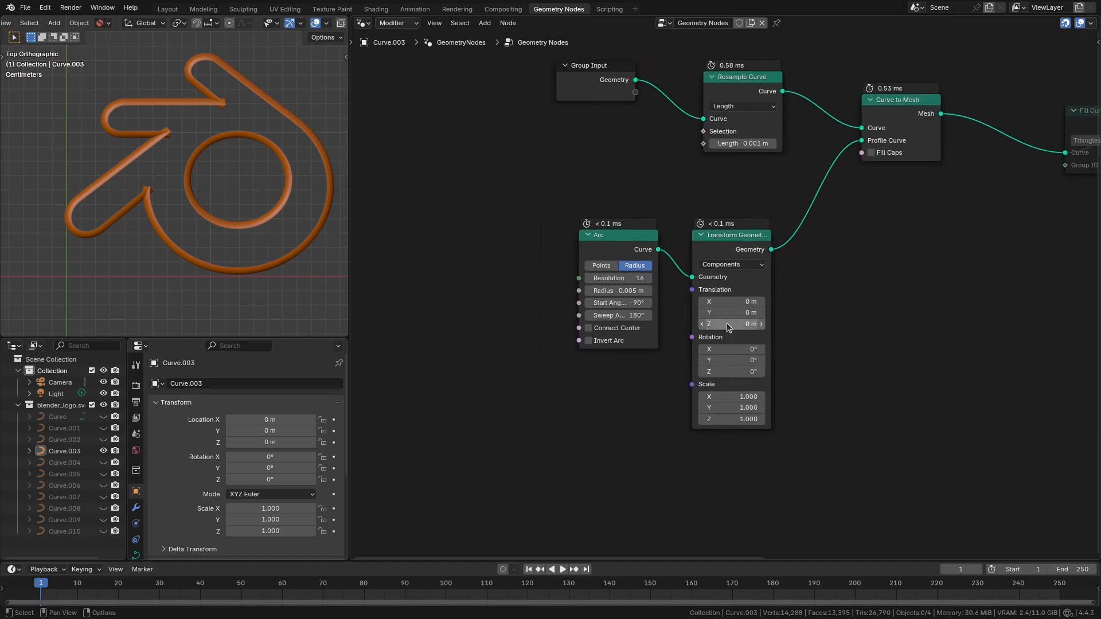
{"action": "scroll", "coordinate": [726, 296], "scroll_direction": "up", "scroll_amount": 4}
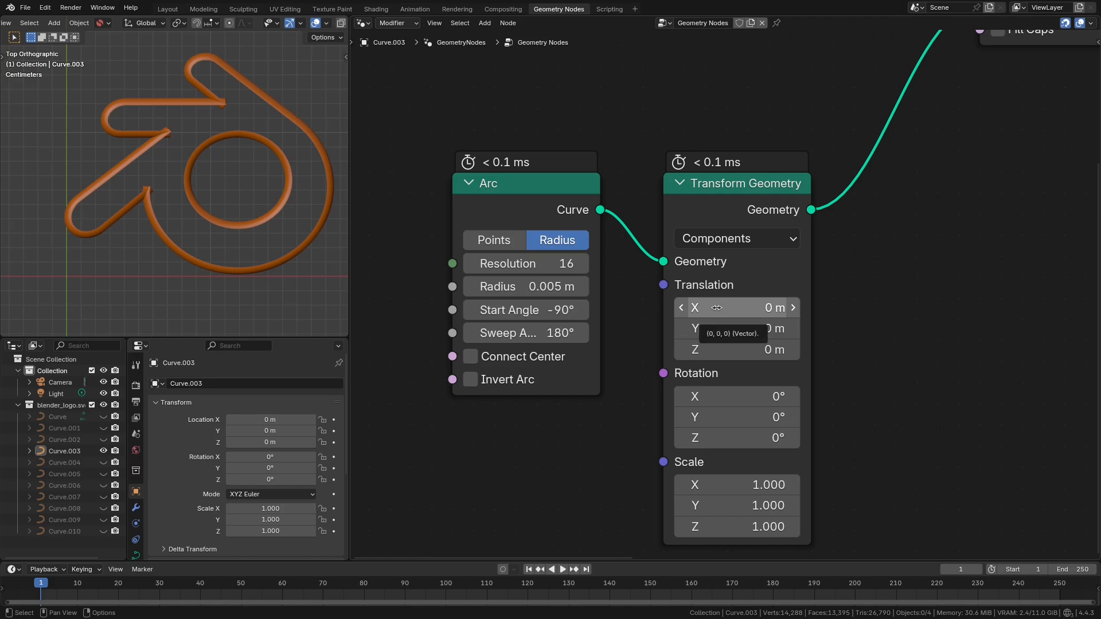
{"action": "middle_click_drag", "start_coordinate": [893, 290], "coordinate": [896, 329]}
{"action": "scroll", "coordinate": [896, 329], "scroll_direction": "down", "scroll_amount": 6}
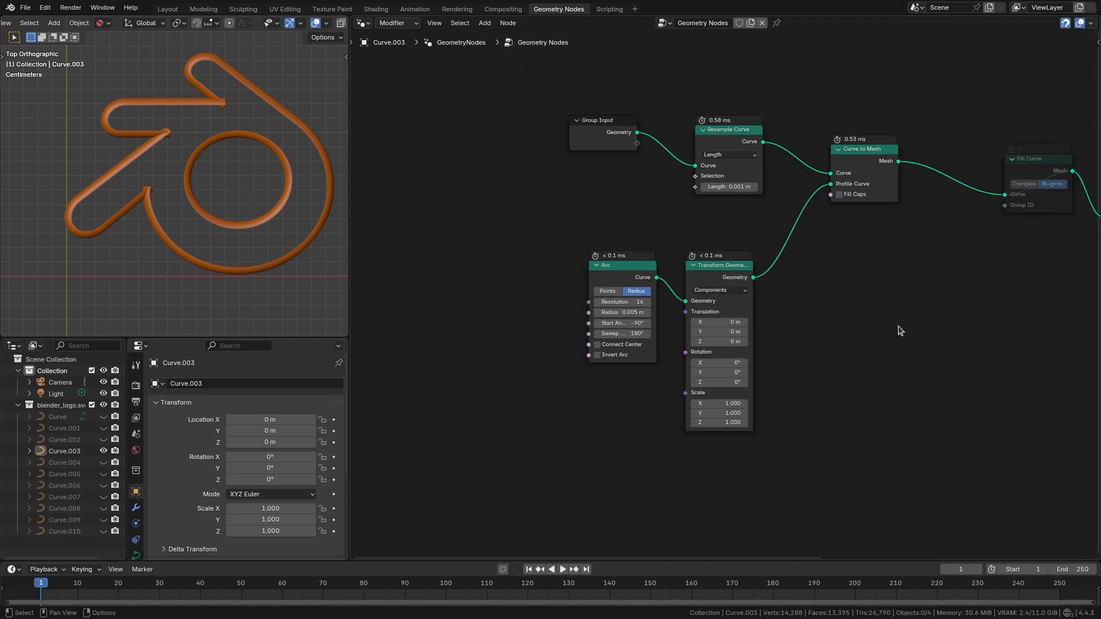
- Move Group Input well away from Resample Curve and insert a duplicate of the Transform Geometry node between them
{"action": "left_click_drag", "start_coordinate": [791, 238], "coordinate": [465, 224]}
{"action": "left_click", "coordinate": [907, 331]}
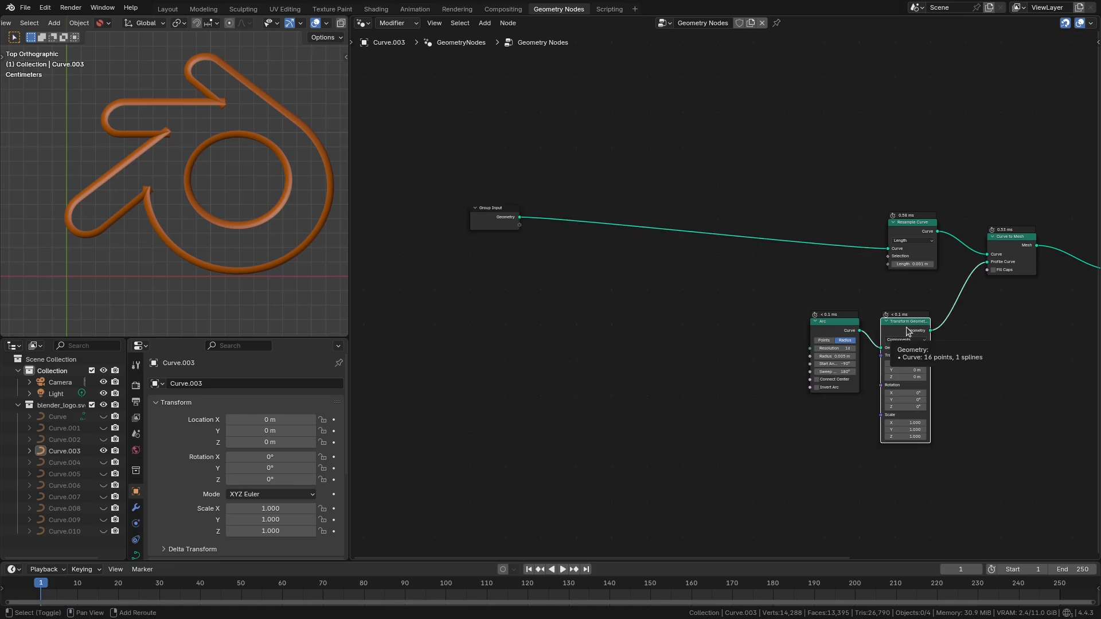
{"action": "left_click_drag", "start_coordinate": [907, 330], "coordinate": [562, 218]}
{"action": "middle_click_drag", "start_coordinate": [491, 312], "coordinate": [625, 394]}
{"action": "scroll", "coordinate": [626, 395], "scroll_direction": "up", "scroll_amount": 1}
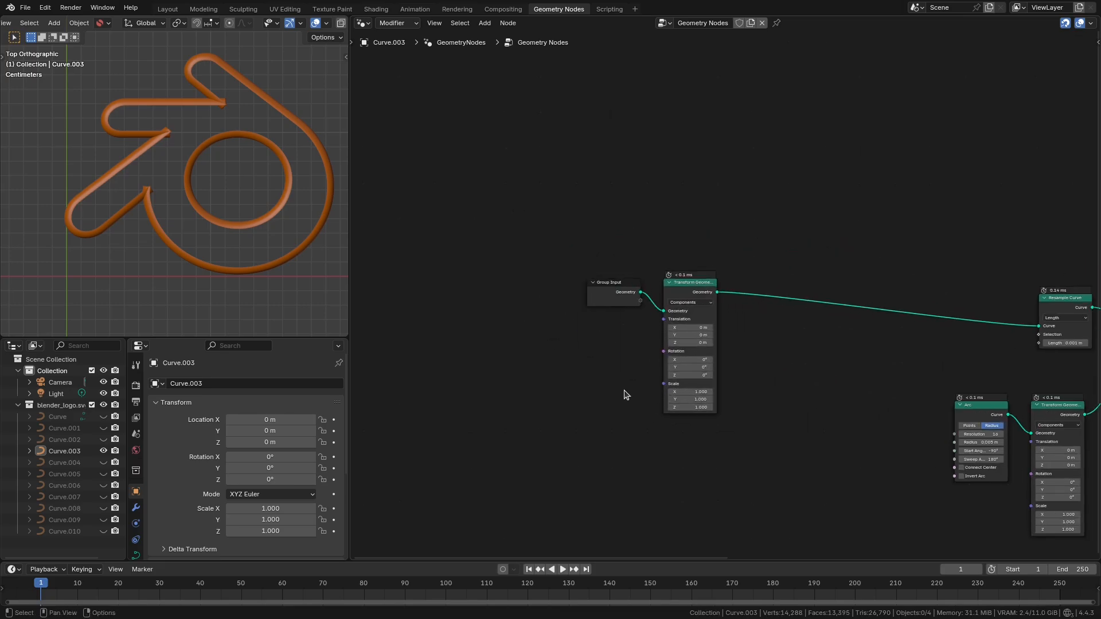
- Connect a Value node to the Scale input of the Transform Geometry node after Group Input and set it to 10
{"action": "scroll", "coordinate": [626, 394], "scroll_direction": "up", "scroll_amount": 3}
{"action": "left_click_drag", "start_coordinate": [685, 329], "coordinate": [629, 377]}
{"action": "left_click", "coordinate": [560, 388]}
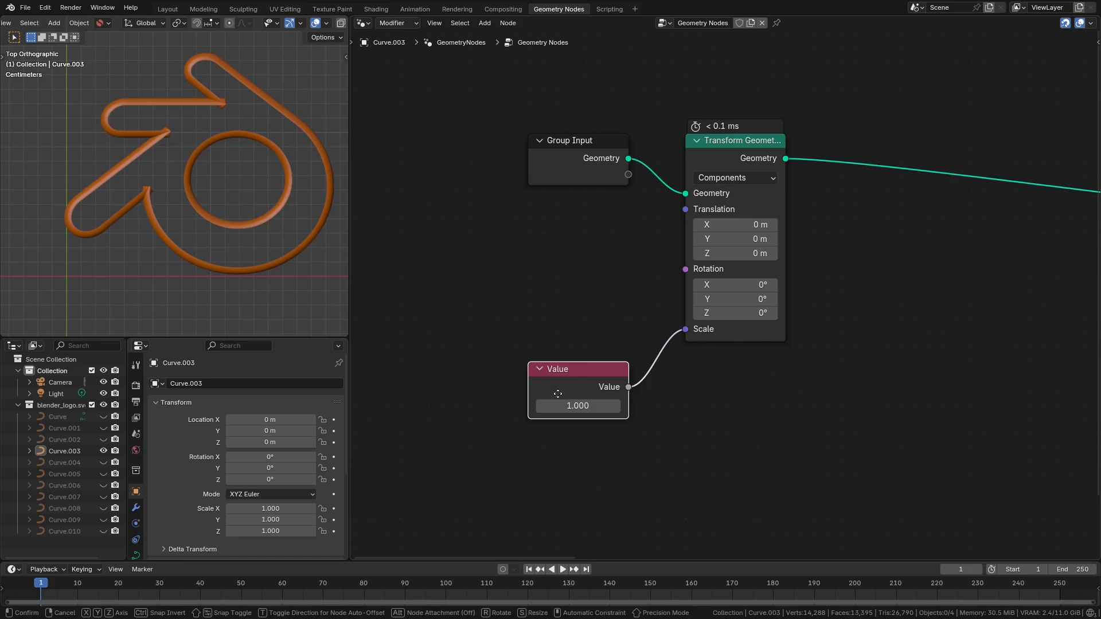
{"action": "left_click", "coordinate": [573, 362]}
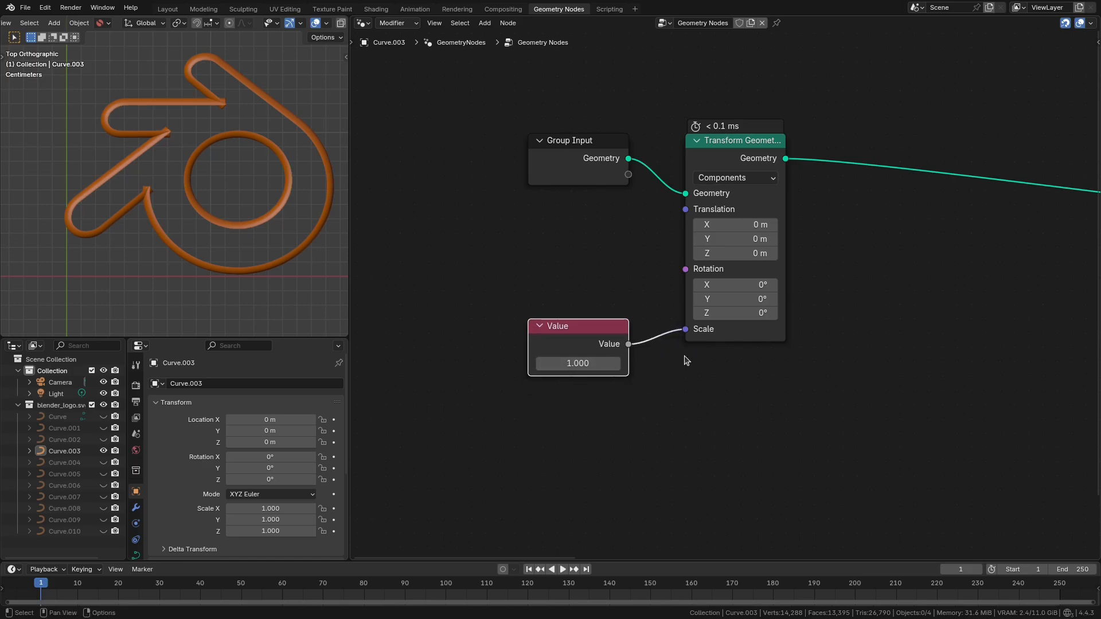
{"action": "left_click", "coordinate": [574, 363]}
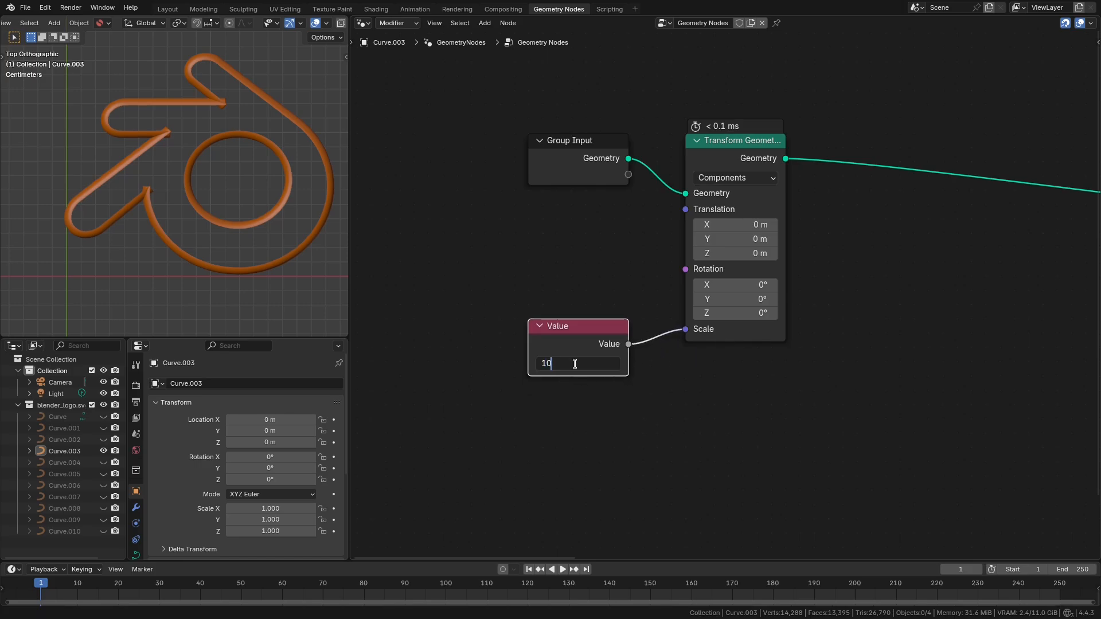
{"action": "key", "text": "Return"}
{"action": "scroll", "coordinate": [206, 234], "scroll_direction": "down", "scroll_amount": 5}
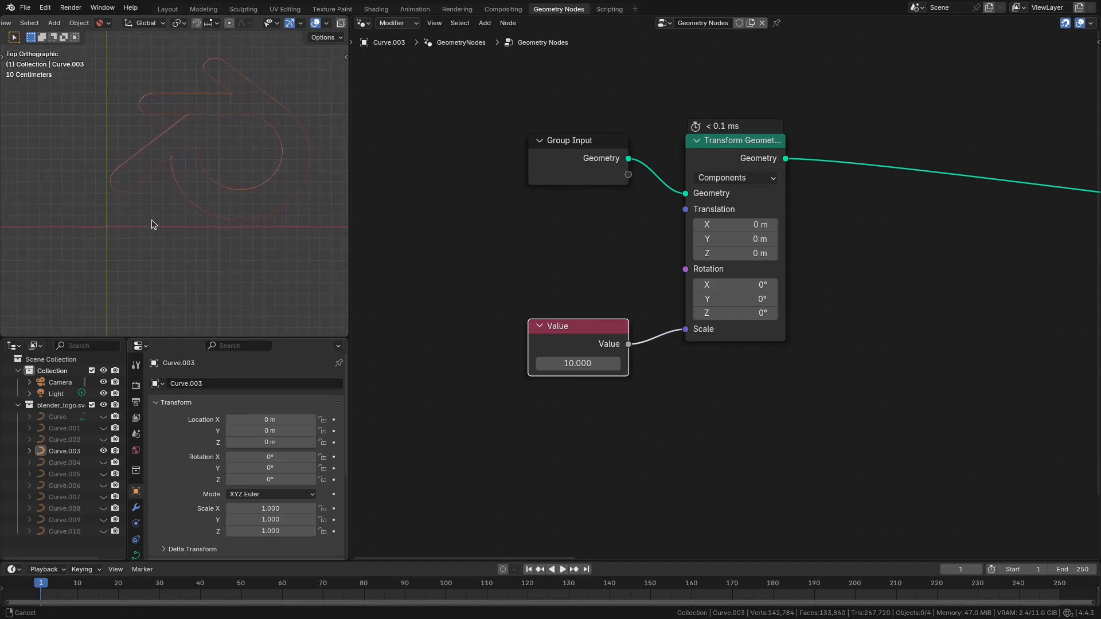
{"action": "middle_click_drag", "start_coordinate": [152, 219], "coordinate": [181, 216]}
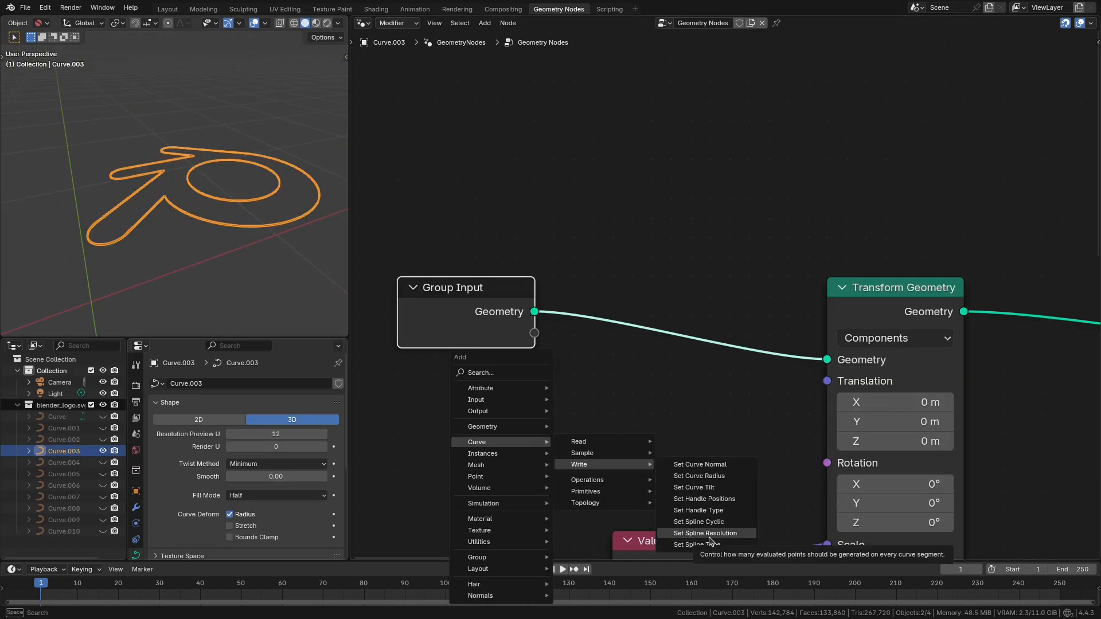
- Insert a Set Spline Resolution node between Group Input and Transform Geometry and adjust its resolution
{"action": "left_click", "coordinate": [705, 533]}
{"action": "left_click", "coordinate": [708, 387]}
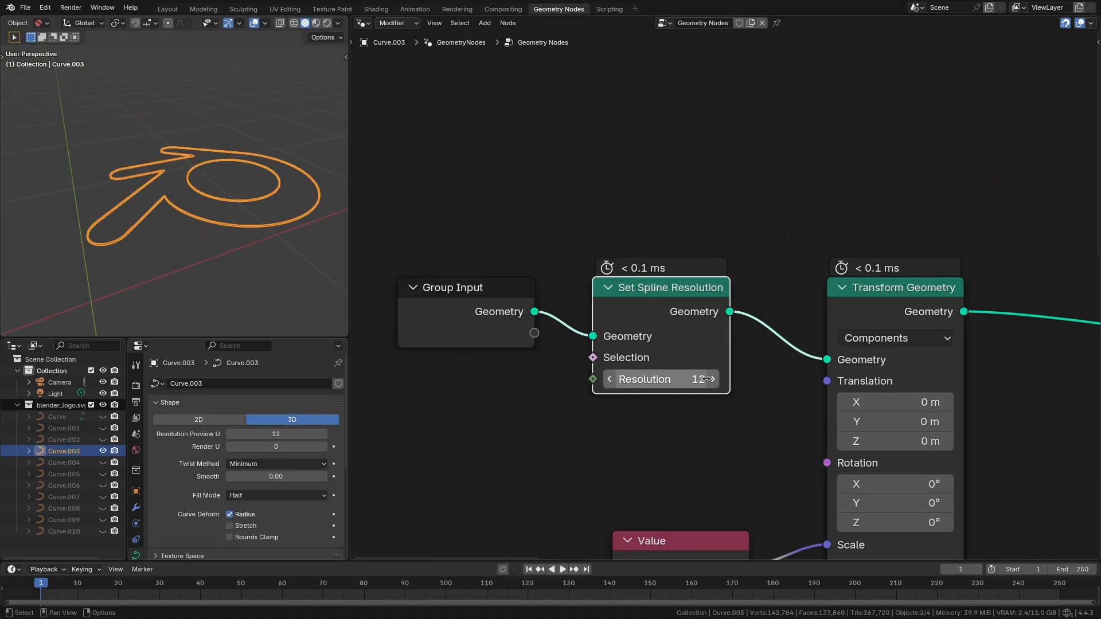
{"action": "left_click_drag", "start_coordinate": [707, 386], "coordinate": [724, 386]}
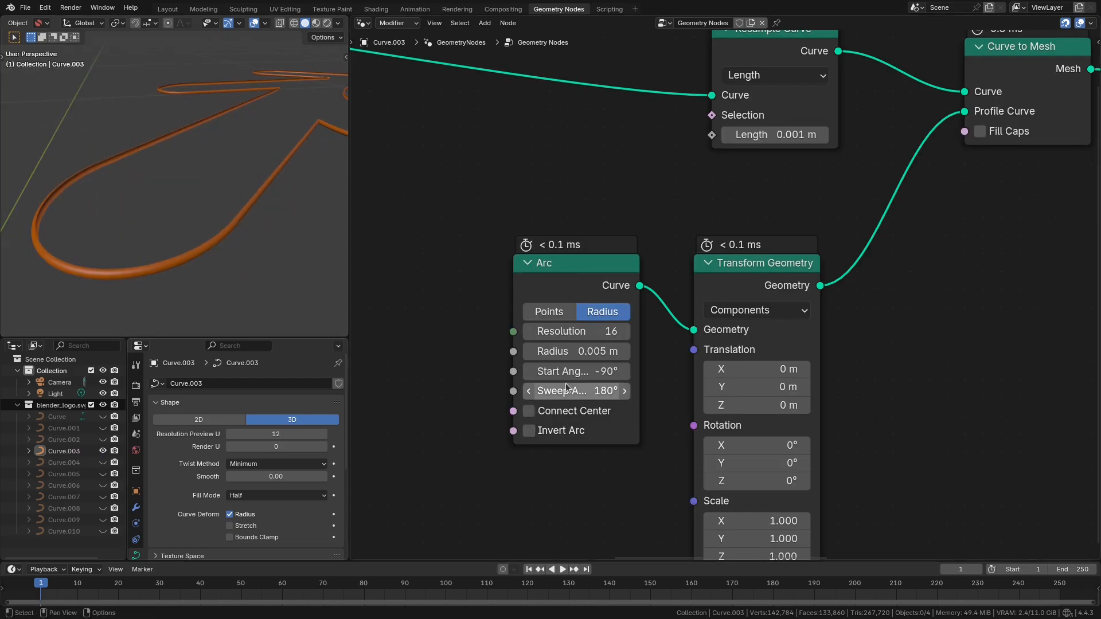
- Increase the Arc node's radius to 0.025 m
{"action": "mouse_move", "coordinate": [572, 350]}
{"action": "left_mouse_down"}
{"action": "mouse_move", "coordinate": [597, 350]}
{"action": "mouse_move", "coordinate": [585, 350]}
{"action": "left_mouse_up"}
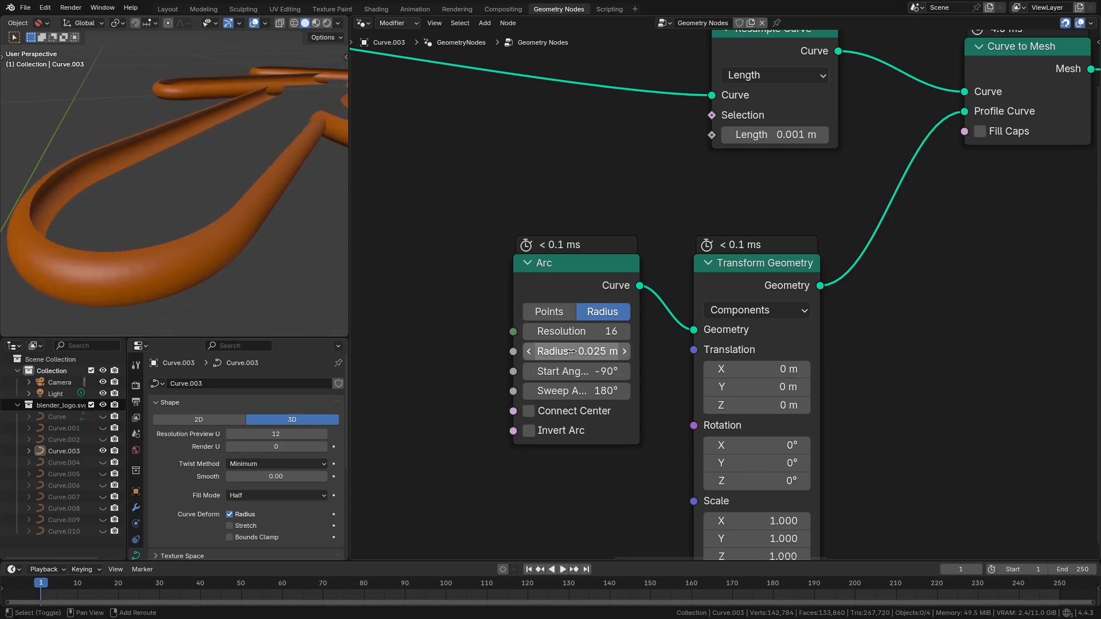
- Set the Arc radius to 0.01 m and compare the top view with the Curve to Mesh node muted and unmuted
{"action": "left_click", "coordinate": [570, 351]}
{"action": "type", "text": ".01"}
{"action": "key", "text": "Return"}
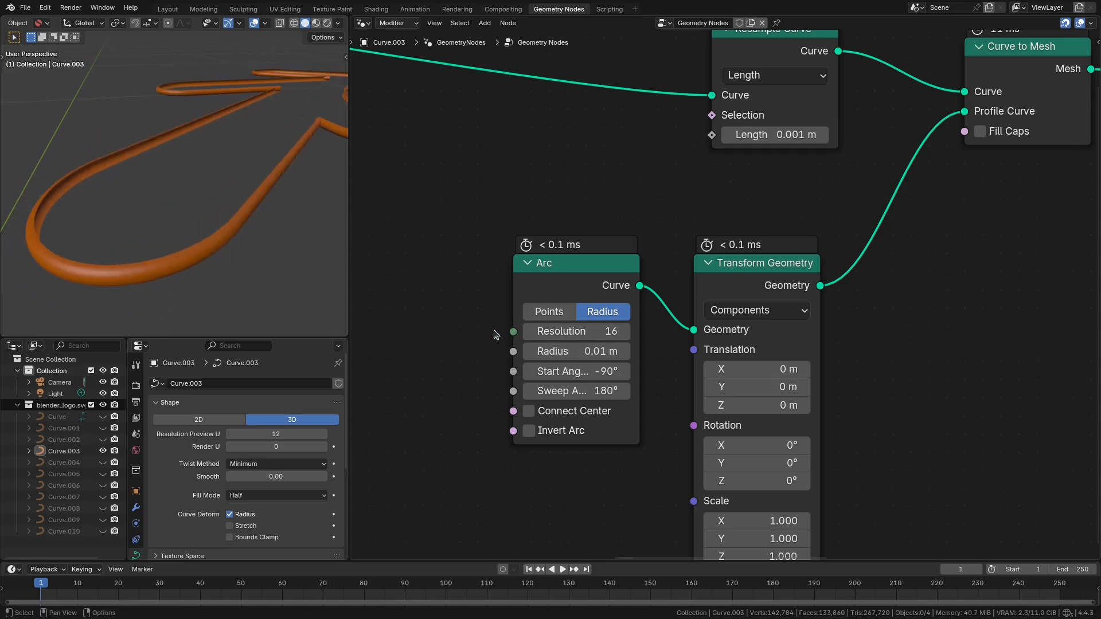
{"action": "key", "text": "KP_7"}
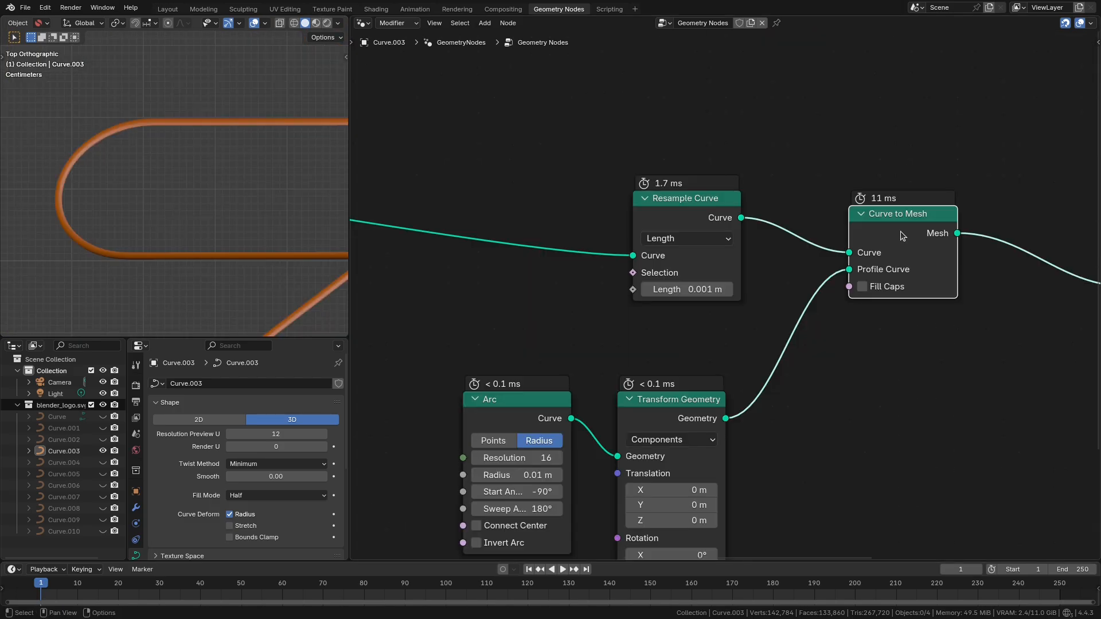
{"action": "key", "text": "m"}
{"action": "key", "text": "m"}
- Try shifting the arc profile along Y, then offset it by -0.02 m in X with the Transform Geometry translation
{"action": "middle_click_drag", "start_coordinate": [576, 331], "coordinate": [788, 167]}
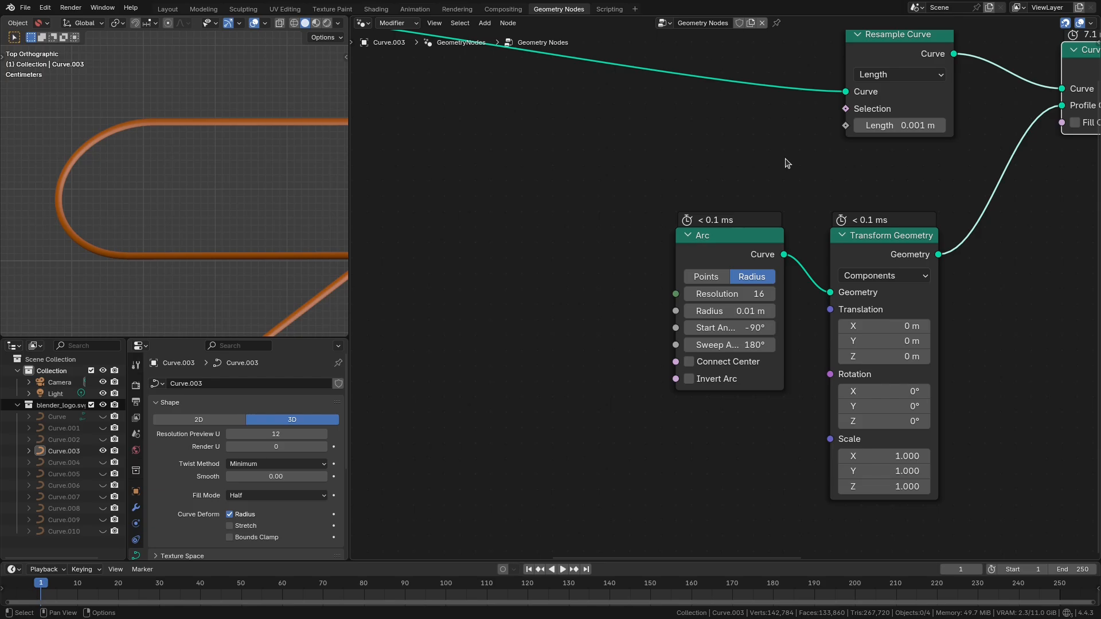
{"action": "middle_click_drag", "start_coordinate": [748, 419], "coordinate": [676, 407]}
{"action": "scroll", "coordinate": [674, 407], "scroll_direction": "up", "scroll_amount": 1}
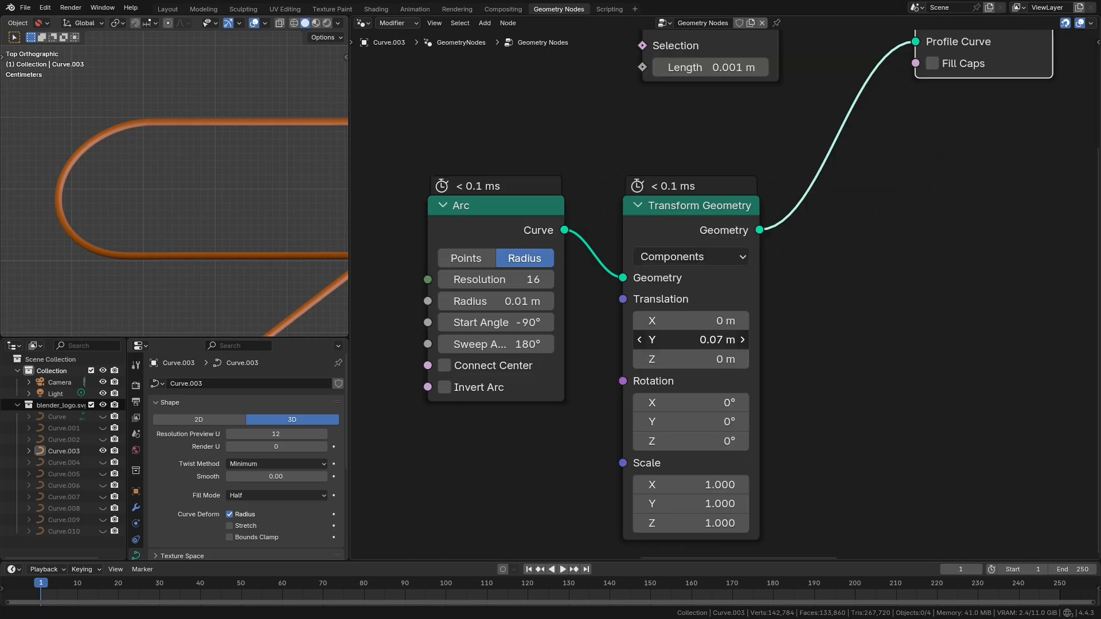
{"action": "middle_click_drag", "start_coordinate": [147, 127], "coordinate": [240, 115]}
{"action": "mouse_move", "coordinate": [699, 343]}
{"action": "left_mouse_down"}
{"action": "mouse_move", "coordinate": [659, 343]}
{"action": "mouse_move", "coordinate": [721, 343]}
{"action": "mouse_move", "coordinate": [688, 343]}
{"action": "left_mouse_up"}
{"action": "middle_click_drag", "start_coordinate": [261, 207], "coordinate": [241, 226]}
{"action": "left_click_drag", "start_coordinate": [688, 320], "coordinate": [686, 323]}
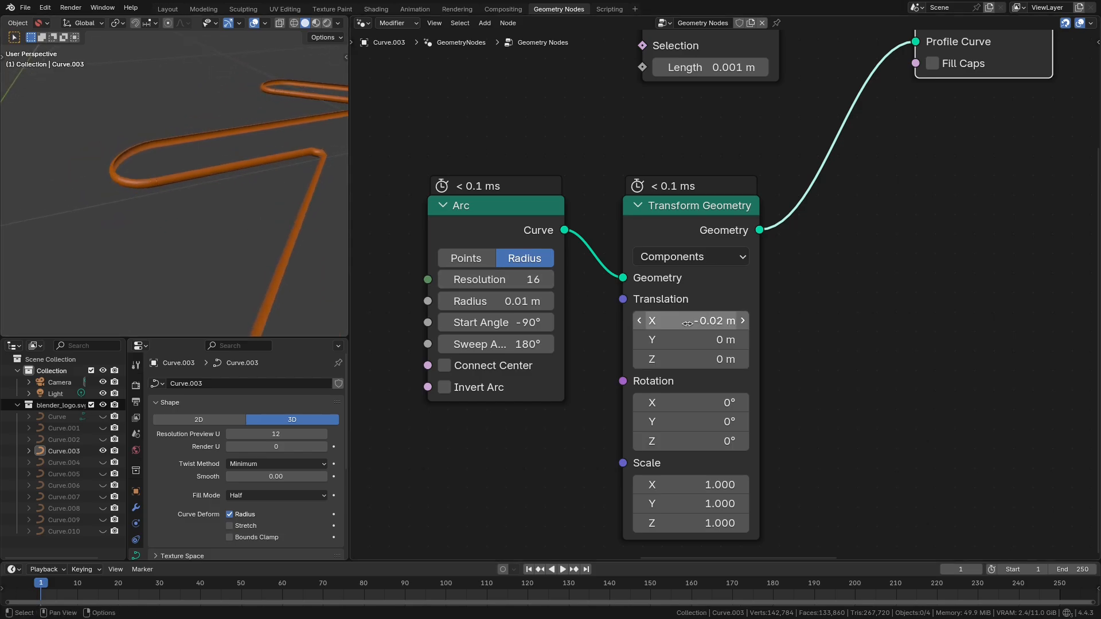
{"action": "key", "text": "KP_7"}
- Connect a Combine XYZ node to the Translation input of the arc's Transform Geometry node and place it below the Arc node
{"action": "middle_click_drag", "start_coordinate": [623, 307], "coordinate": [663, 267]}
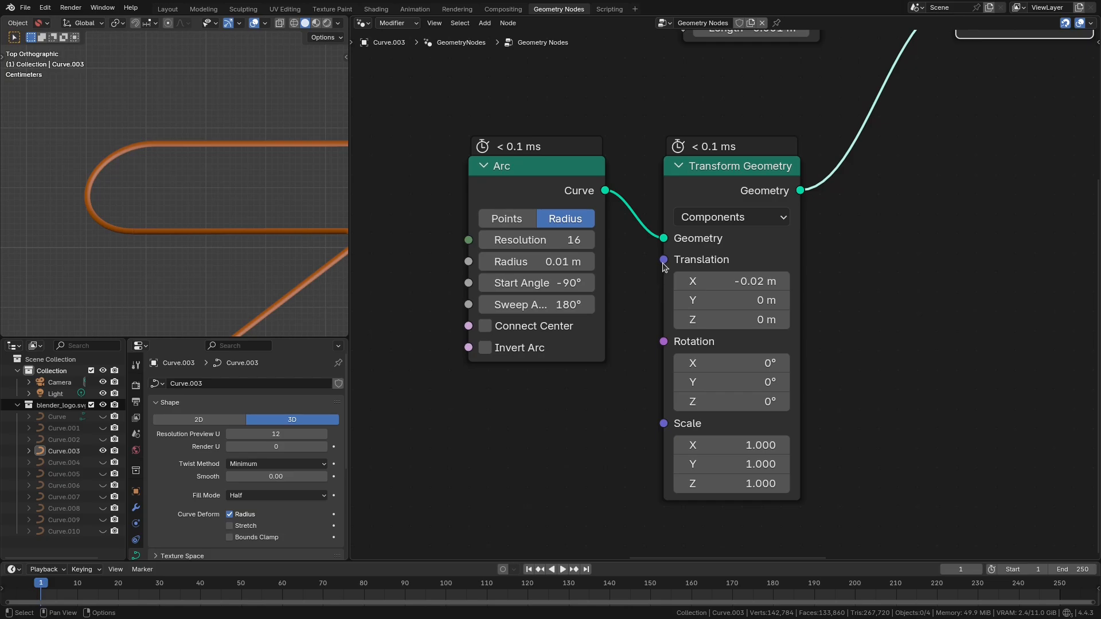
{"action": "left_click_drag", "start_coordinate": [664, 260], "coordinate": [605, 401]}
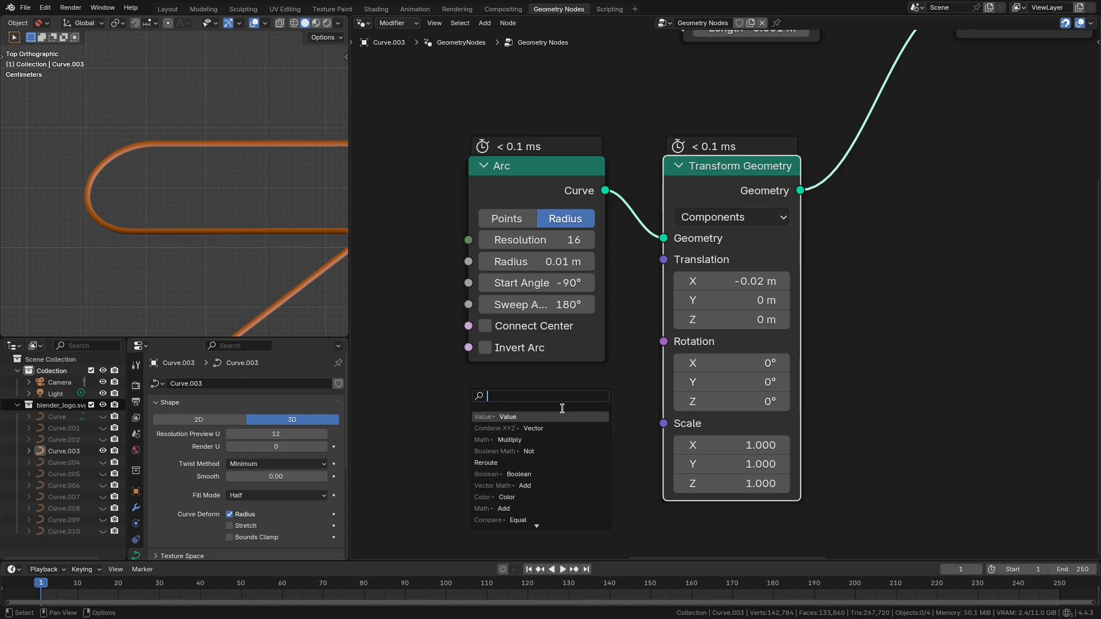
{"action": "left_click", "coordinate": [537, 428]}
{"action": "left_click", "coordinate": [499, 449]}
- Connect a Value node to the Arc's Radius input and set it to 0.020
{"action": "middle_click_drag", "start_coordinate": [485, 277], "coordinate": [755, 333]}
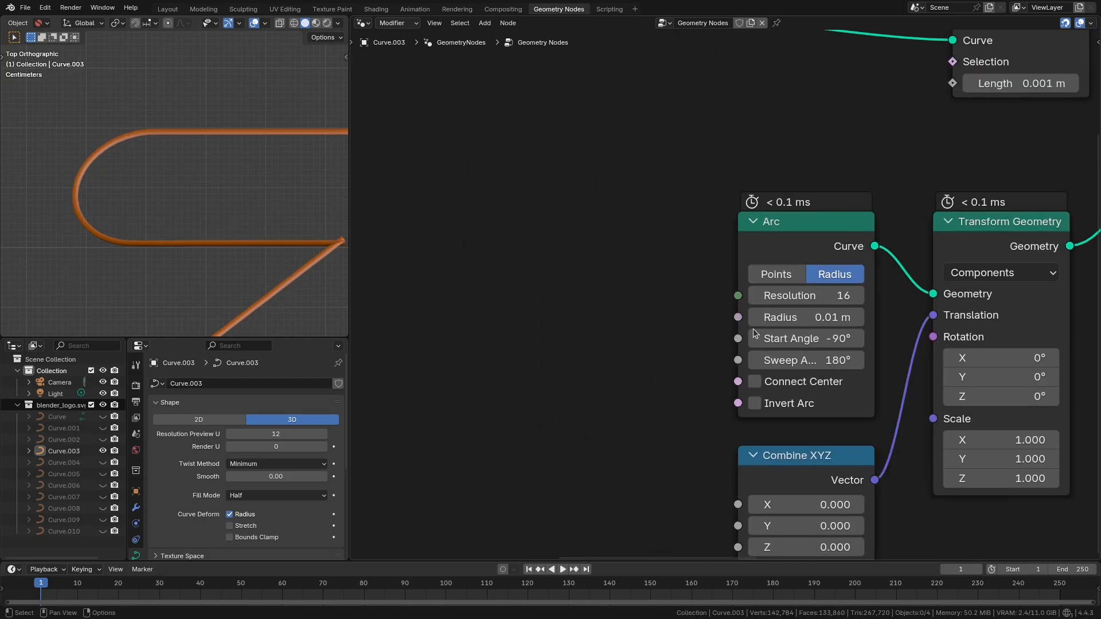
{"action": "left_click_drag", "start_coordinate": [737, 317], "coordinate": [460, 293]}
{"action": "left_click", "coordinate": [490, 310]}
{"action": "left_click", "coordinate": [441, 279]}
{"action": "scroll", "coordinate": [441, 280], "scroll_direction": "up", "scroll_amount": 2}
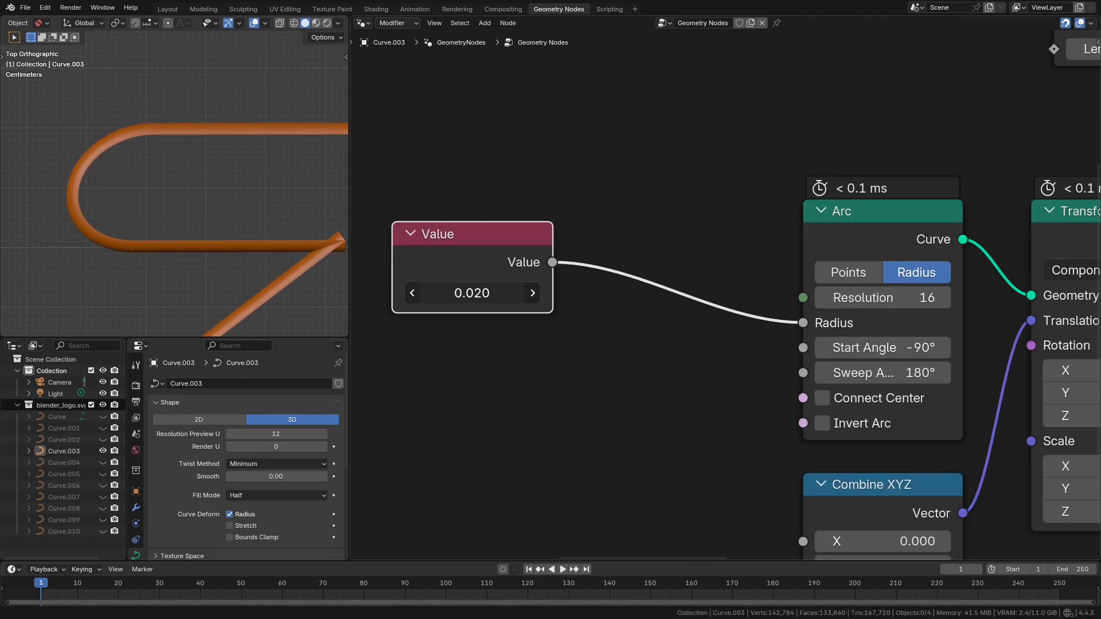
- Link the radius Value to the X input of Combine XYZ through a Multiply node with a factor of -1
{"action": "middle_click_drag", "start_coordinate": [661, 416], "coordinate": [571, 333]}
{"action": "scroll", "coordinate": [571, 332], "scroll_direction": "down", "scroll_amount": 1}
{"action": "left_click", "coordinate": [571, 333]}
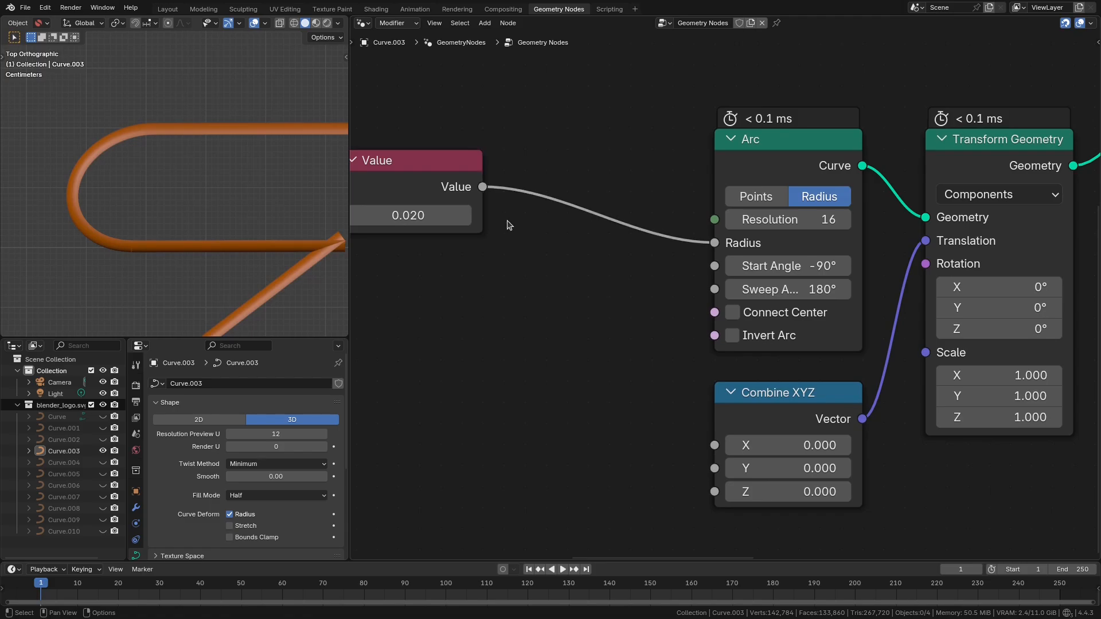
{"action": "left_click_drag", "start_coordinate": [485, 188], "coordinate": [691, 440]}
{"action": "left_click_drag", "start_coordinate": [451, 183], "coordinate": [539, 335]}
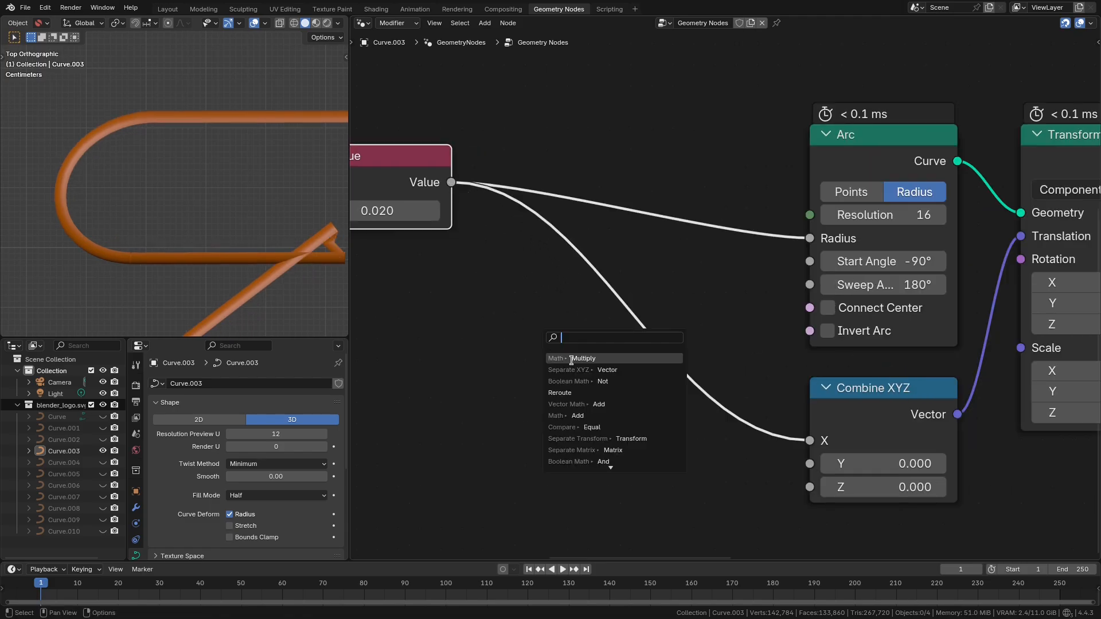
{"action": "left_click", "coordinate": [582, 358]}
{"action": "left_click", "coordinate": [599, 431]}
{"action": "type", "text": "-1"}
{"action": "key", "text": "Return"}
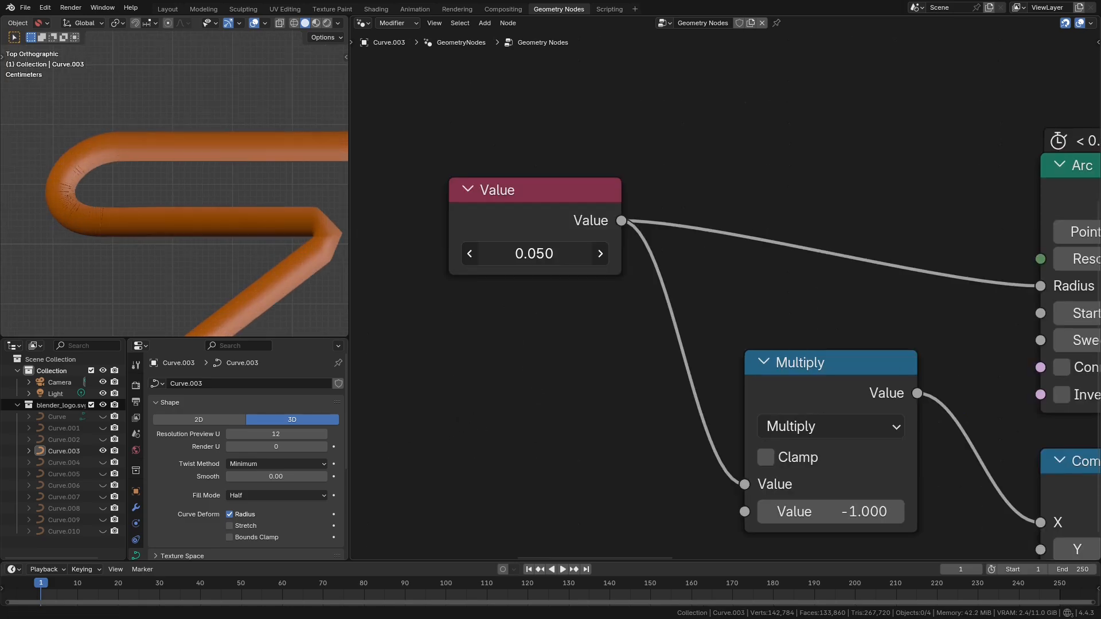
- Test the radius Value at 0.050, return it to 0.020, and examine the swept rim from several angles
{"action": "left_click_drag", "start_coordinate": [538, 254], "coordinate": [528, 253]}
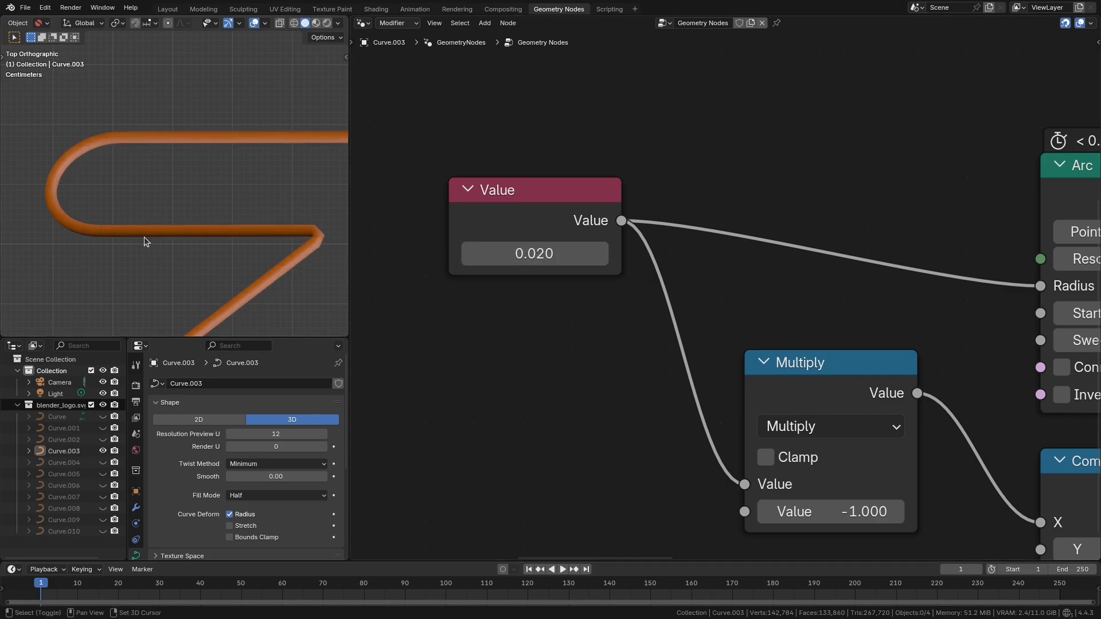
{"action": "middle_click_drag", "start_coordinate": [68, 199], "coordinate": [158, 203]}
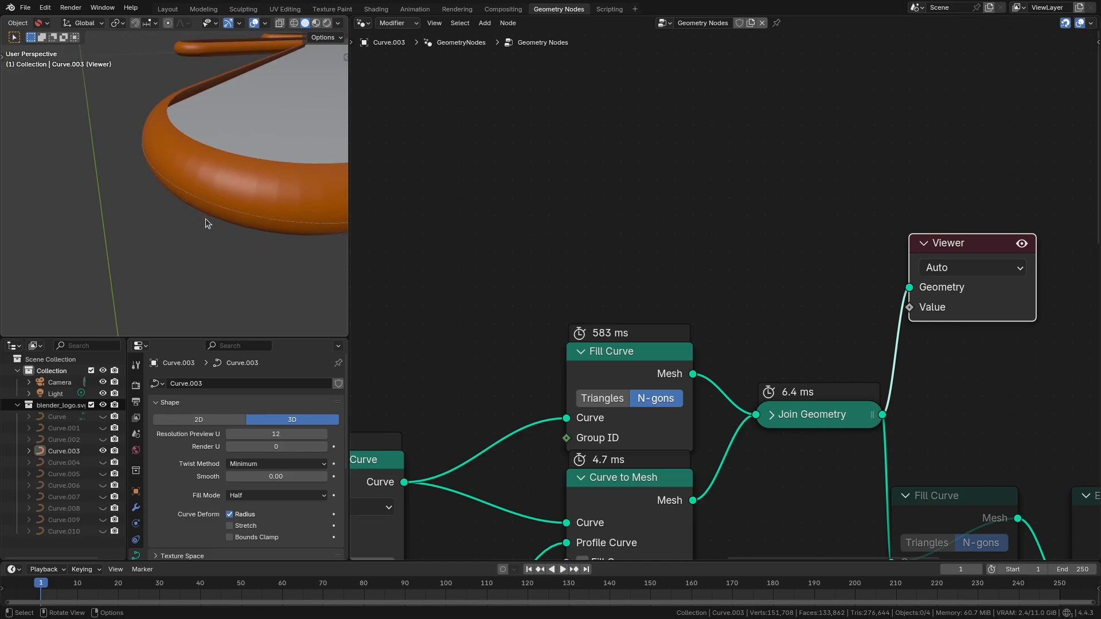
{"action": "middle_click_drag", "start_coordinate": [244, 219], "coordinate": [201, 237], "text": "shift"}
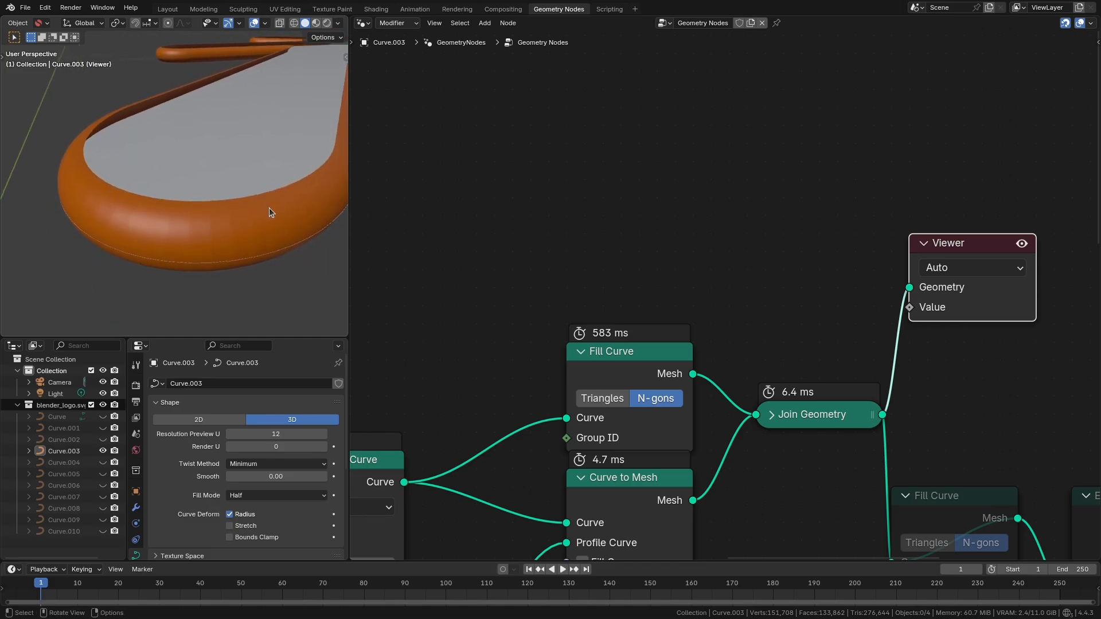
{"action": "middle_click_drag", "start_coordinate": [269, 207], "coordinate": [223, 245]}
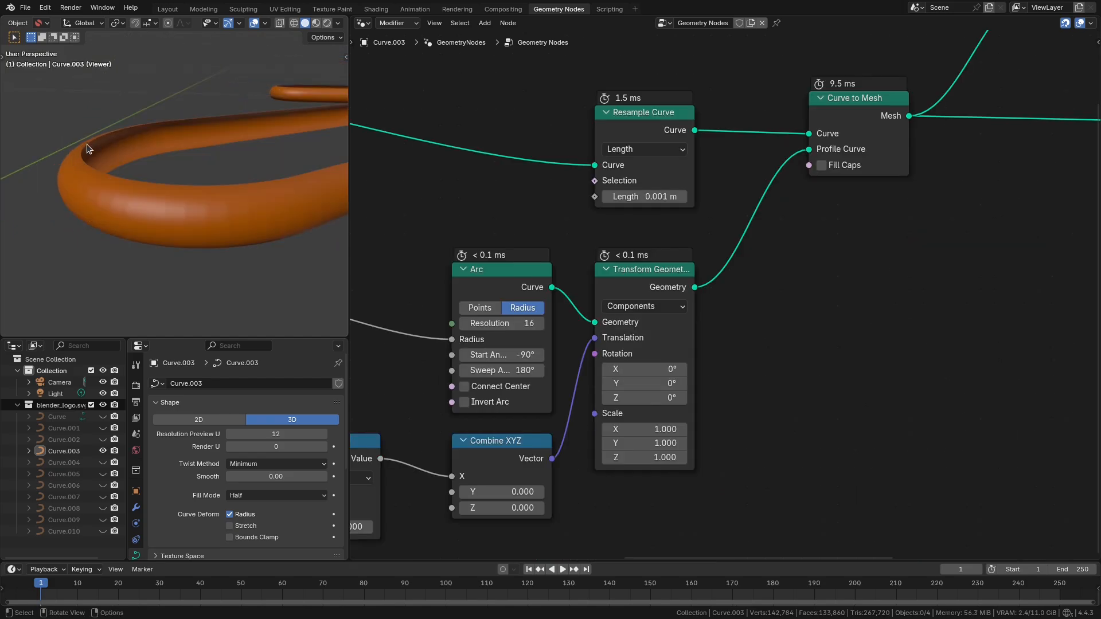
{"action": "middle_click_drag", "start_coordinate": [173, 208], "coordinate": [125, 173]}
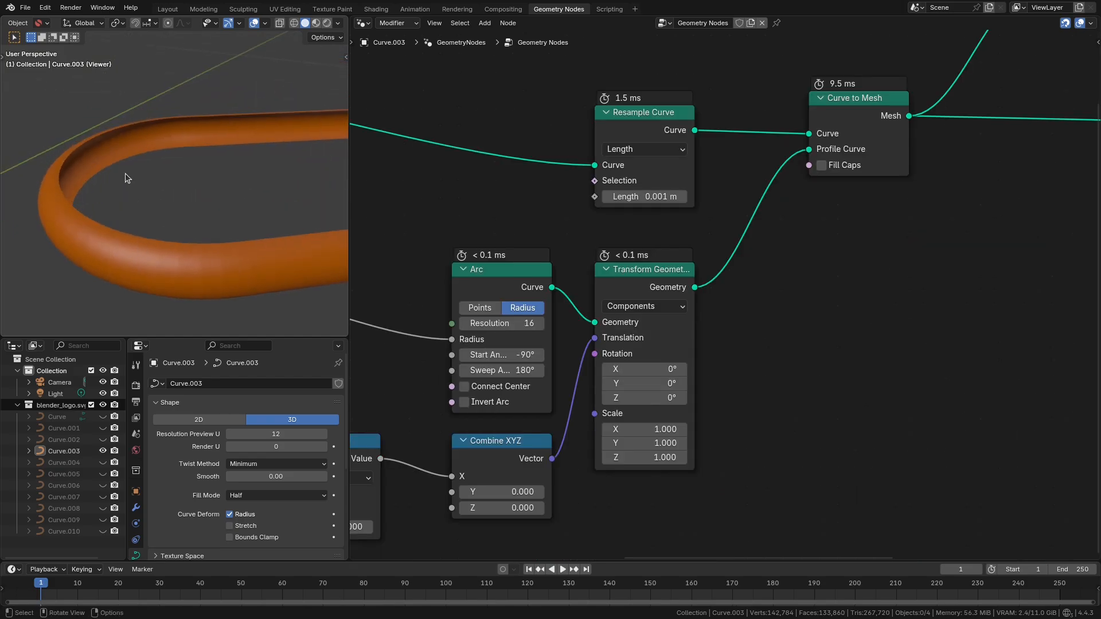
- Insert a Capture Attribute node between the arc's Transform Geometry node and the Profile Curve input of Curve to Mesh
{"action": "scroll", "coordinate": [711, 376], "scroll_direction": "up", "scroll_amount": 3}
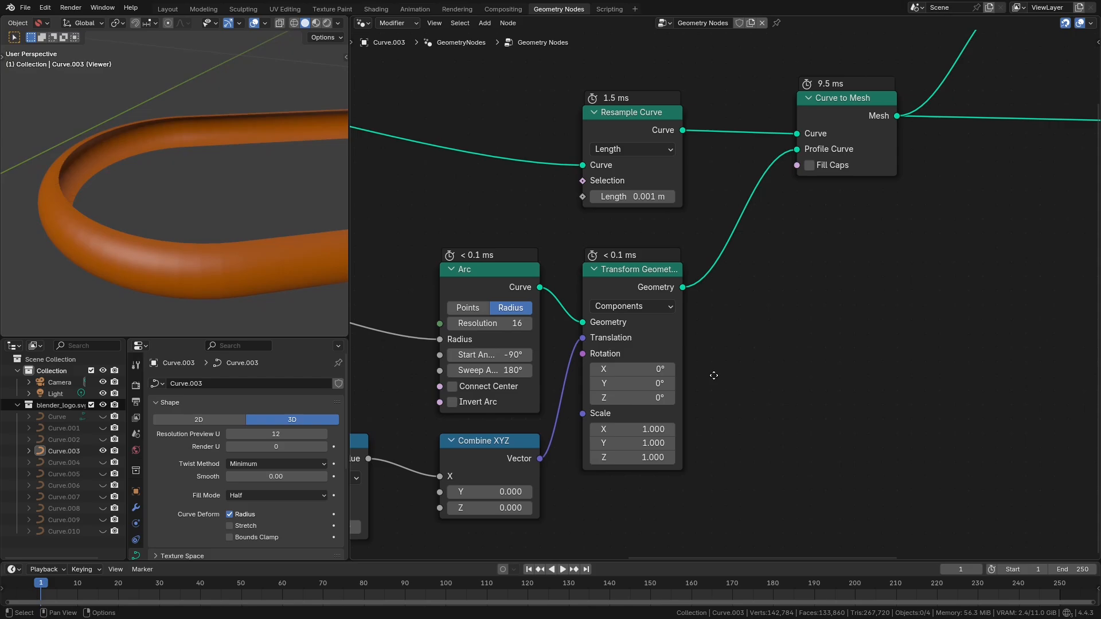
{"action": "key", "text": "shift+a"}
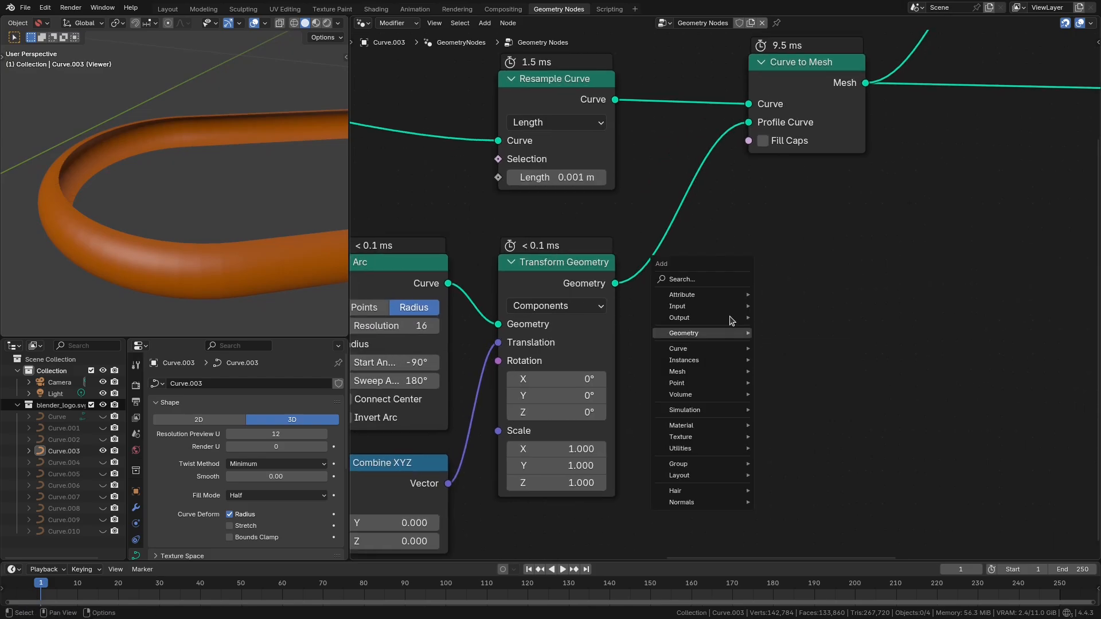
{"action": "mouse_move", "coordinate": [716, 295]}
{"action": "left_click", "coordinate": [816, 334]}
{"action": "left_click", "coordinate": [679, 247]}
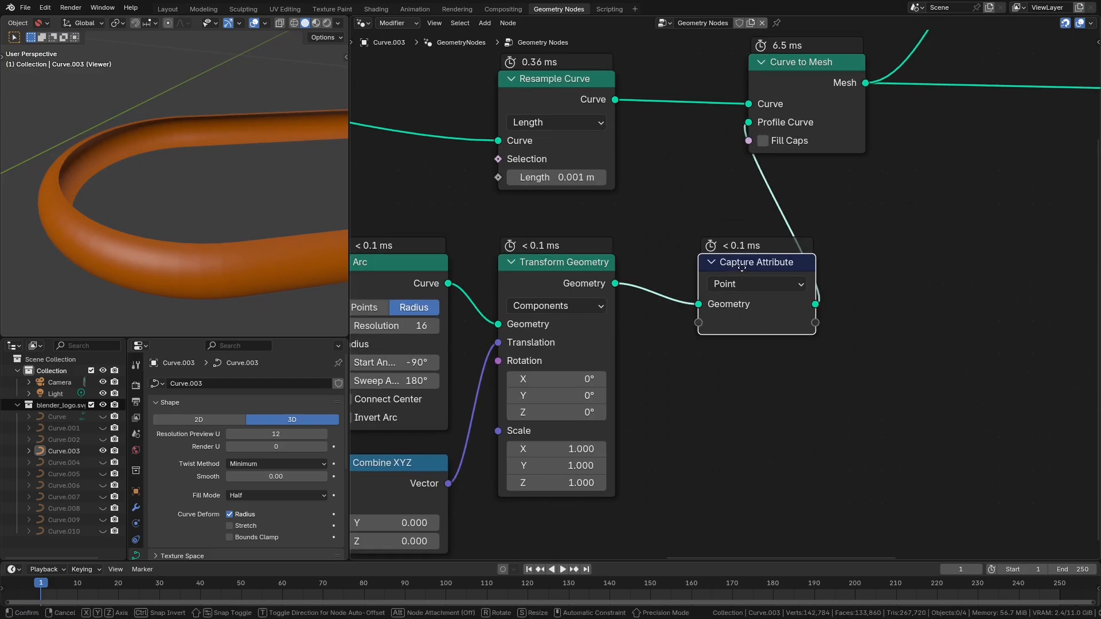
- Add an Endpoint Selection node below Capture Attribute and capture its Selection output
{"action": "scroll", "coordinate": [706, 401], "scroll_direction": "up", "scroll_amount": 1}
{"action": "key", "text": "shift+a"}
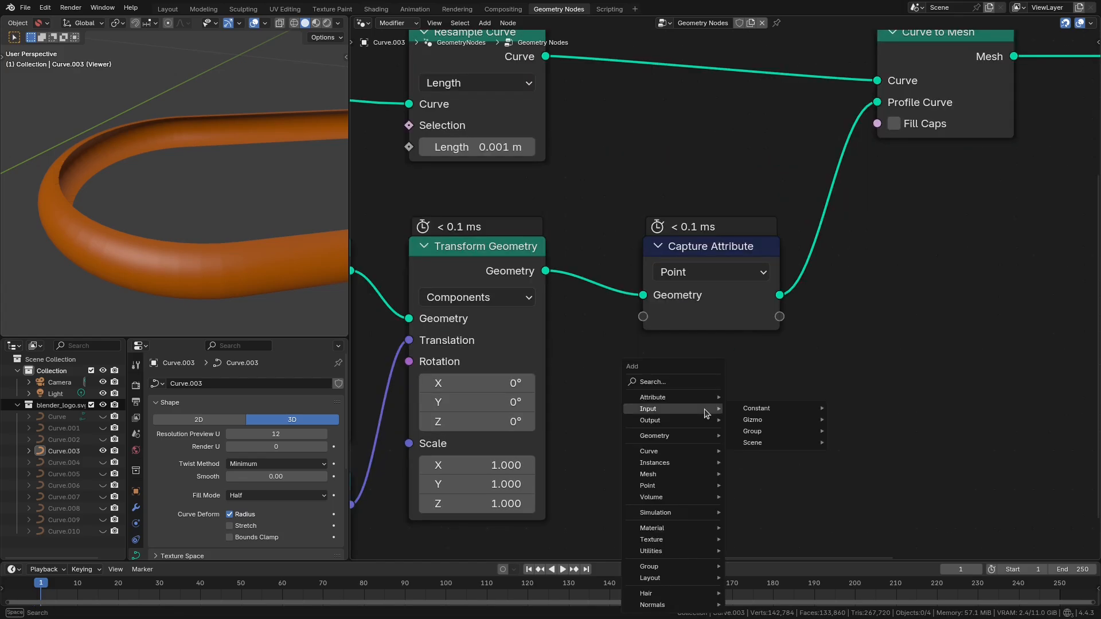
{"action": "type", "text": "end"}
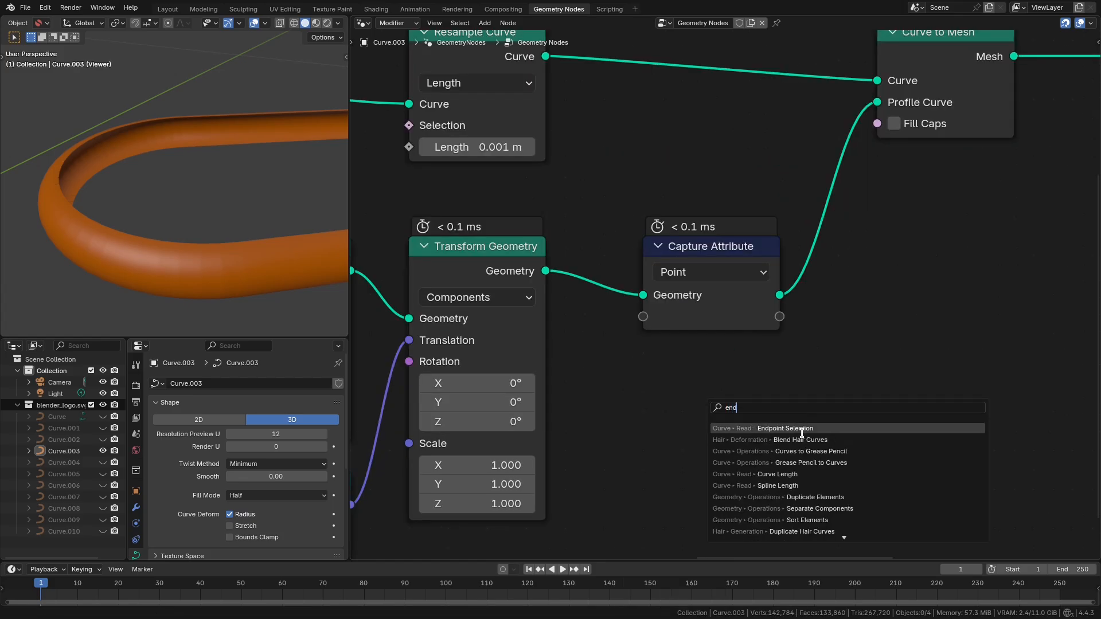
{"action": "left_click", "coordinate": [801, 434]}
{"action": "left_click", "coordinate": [665, 374]}
{"action": "left_click_drag", "start_coordinate": [780, 387], "coordinate": [641, 317]}
{"action": "left_click", "coordinate": [824, 350]}
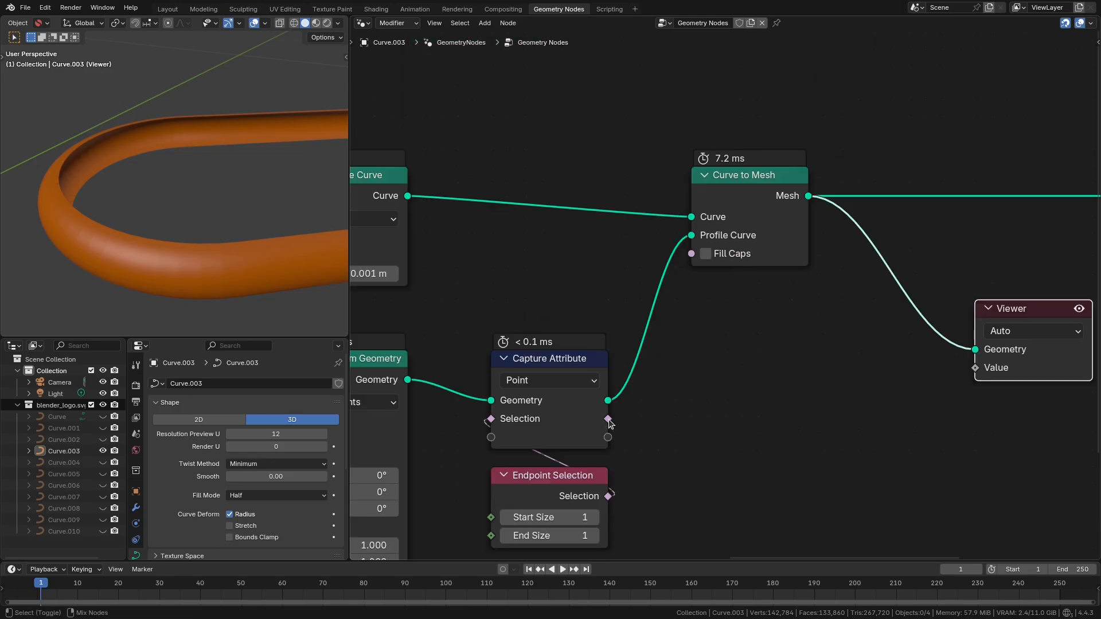
- Preview the captured Selection on the Curve to Mesh result and place the Viewer node beyond Curve to Mesh
{"action": "left_click", "coordinate": [609, 421], "text": "ctrl+shift"}
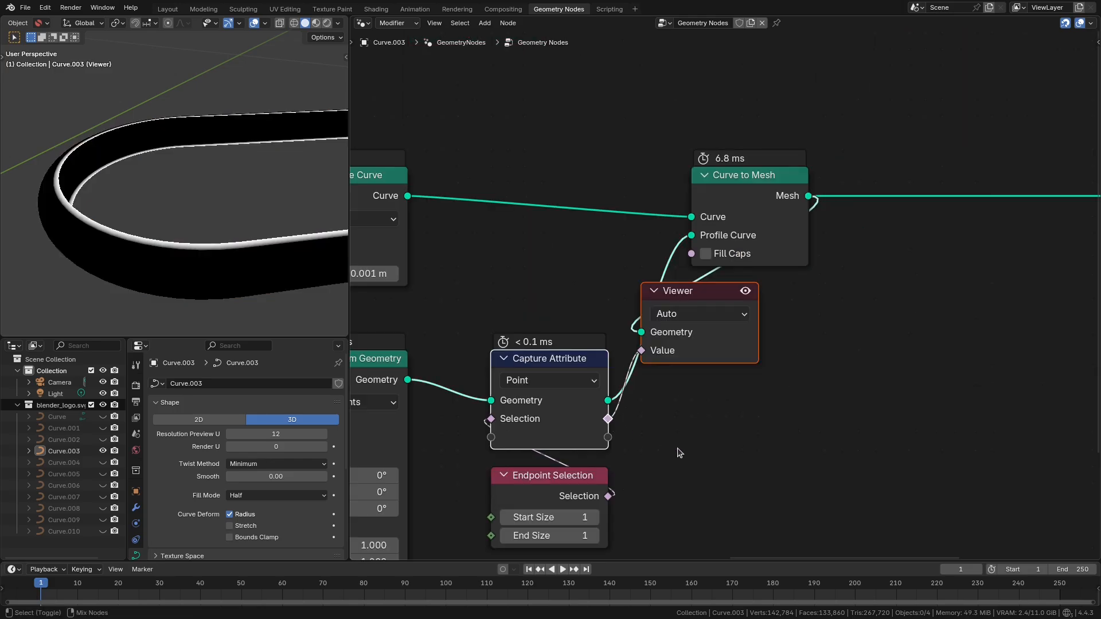
{"action": "left_click_drag", "start_coordinate": [710, 355], "coordinate": [943, 389]}
{"action": "key", "text": "ctrl+z"}
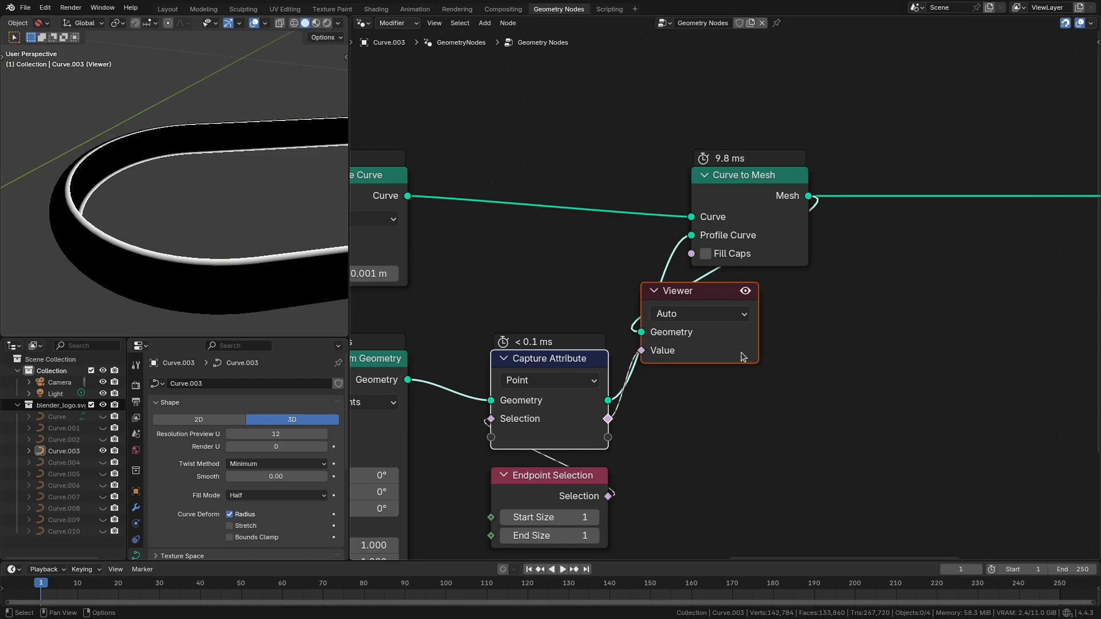
{"action": "left_click", "coordinate": [741, 352]}
{"action": "left_click_drag", "start_coordinate": [708, 332], "coordinate": [958, 350]}
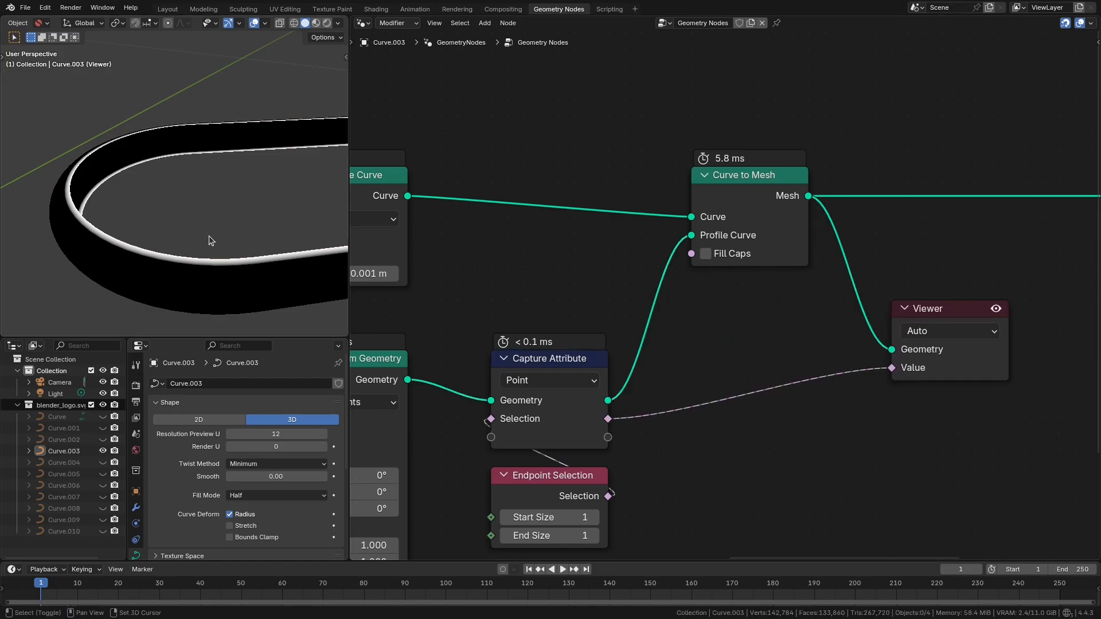
- Set the End Size of the Endpoint Selection node to 0 and check the selected edge on the rim
{"action": "middle_click_drag", "start_coordinate": [208, 241], "coordinate": [131, 215]}
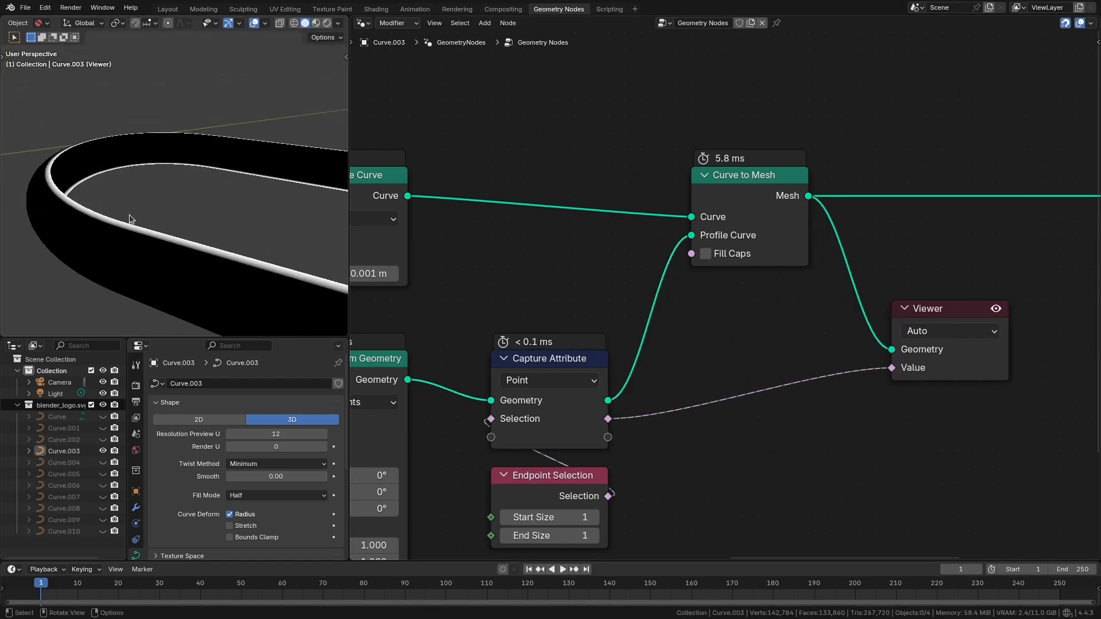
{"action": "scroll", "coordinate": [130, 182], "scroll_direction": "up", "scroll_amount": 2}
{"action": "middle_click_drag", "start_coordinate": [665, 490], "coordinate": [669, 436]}
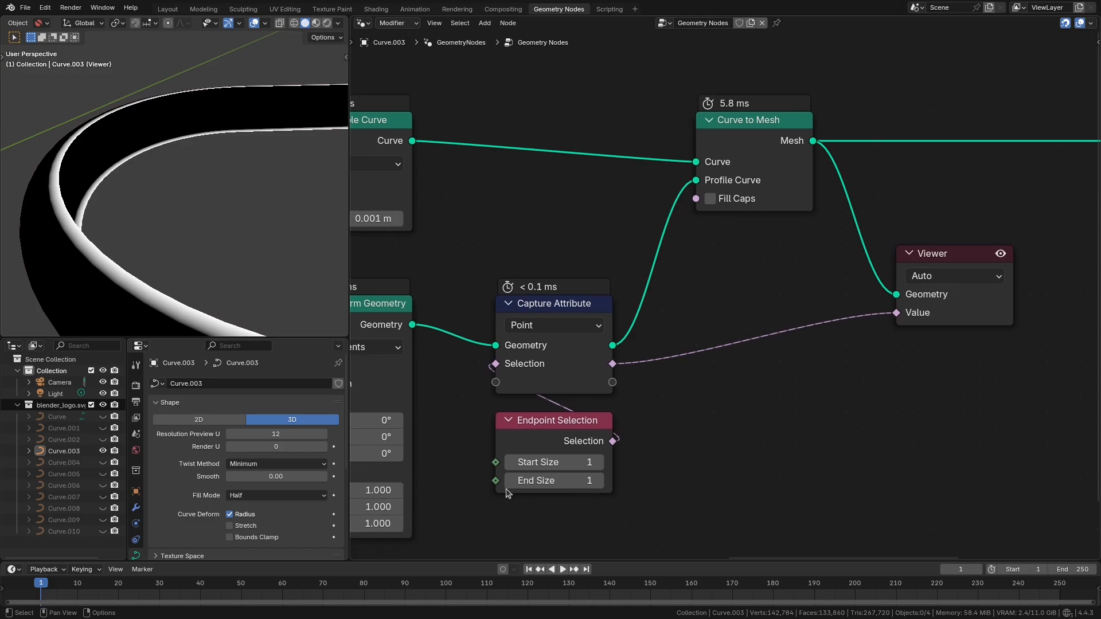
{"action": "left_click", "coordinate": [511, 480]}
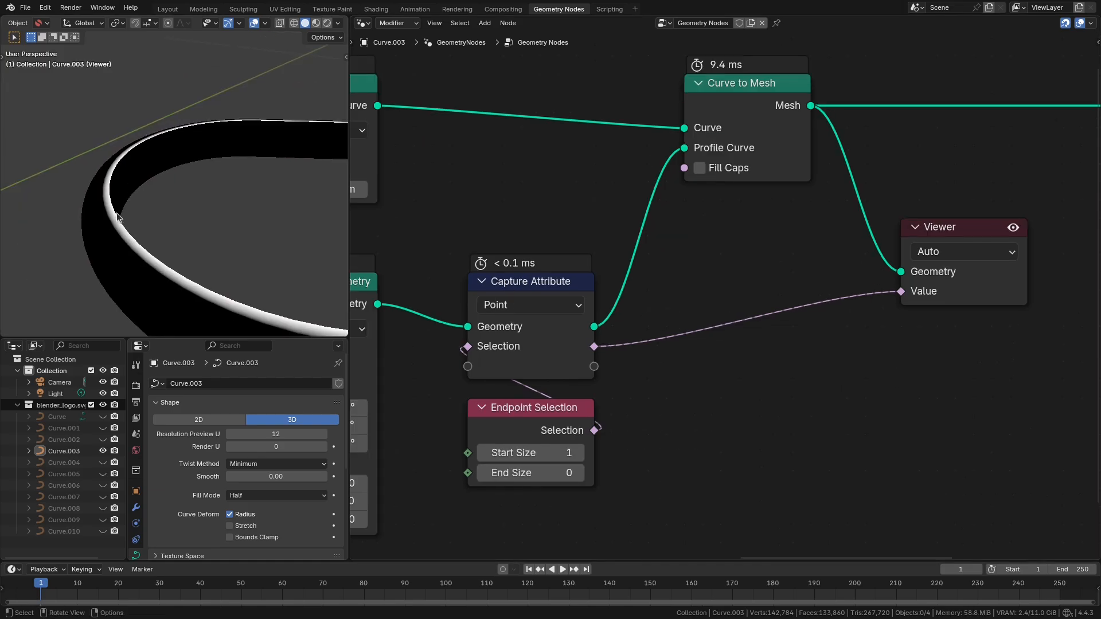
{"action": "middle_click_drag", "start_coordinate": [83, 275], "coordinate": [74, 330]}
- Move the Viewer node farther away and insert a Delete Geometry node between Curve to Mesh and the Viewer
{"action": "scroll", "coordinate": [958, 301], "scroll_direction": "down", "scroll_amount": 3}
{"action": "middle_click_drag", "start_coordinate": [963, 300], "coordinate": [848, 333]}
{"action": "left_click_drag", "start_coordinate": [848, 333], "coordinate": [1019, 362]}
{"action": "middle_click_drag", "start_coordinate": [738, 446], "coordinate": [594, 461]}
{"action": "scroll", "coordinate": [587, 344], "scroll_direction": "up", "scroll_amount": 3}
{"action": "key", "text": "shift+a"}
{"action": "type", "text": "dele"}
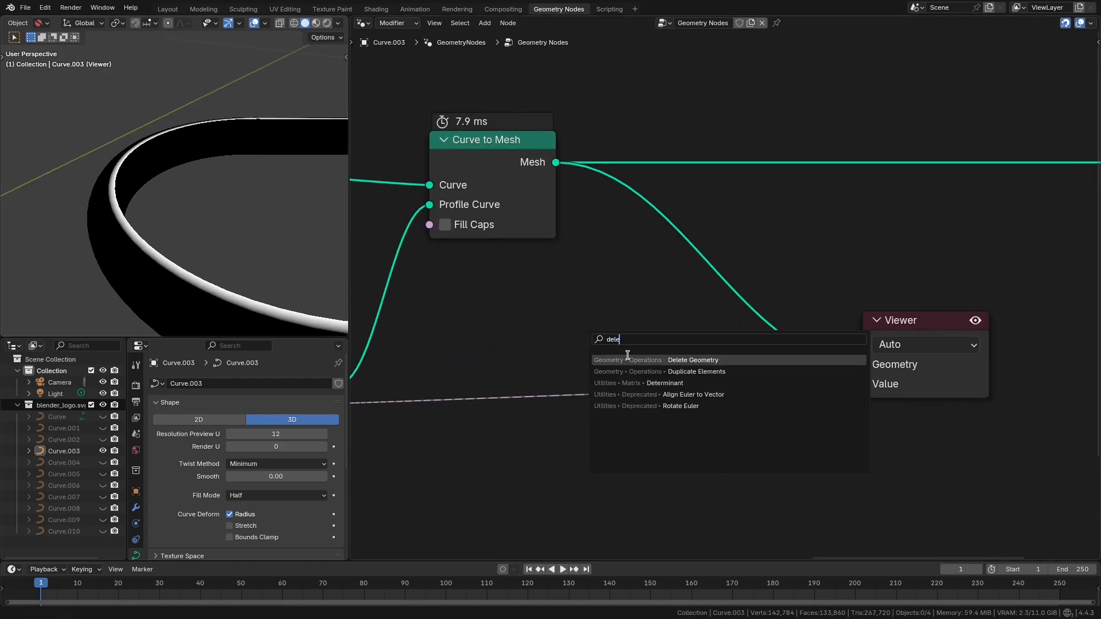
{"action": "left_click", "coordinate": [630, 359]}
{"action": "left_click", "coordinate": [648, 217]}
{"action": "middle_click_drag", "start_coordinate": [605, 412], "coordinate": [656, 425]}
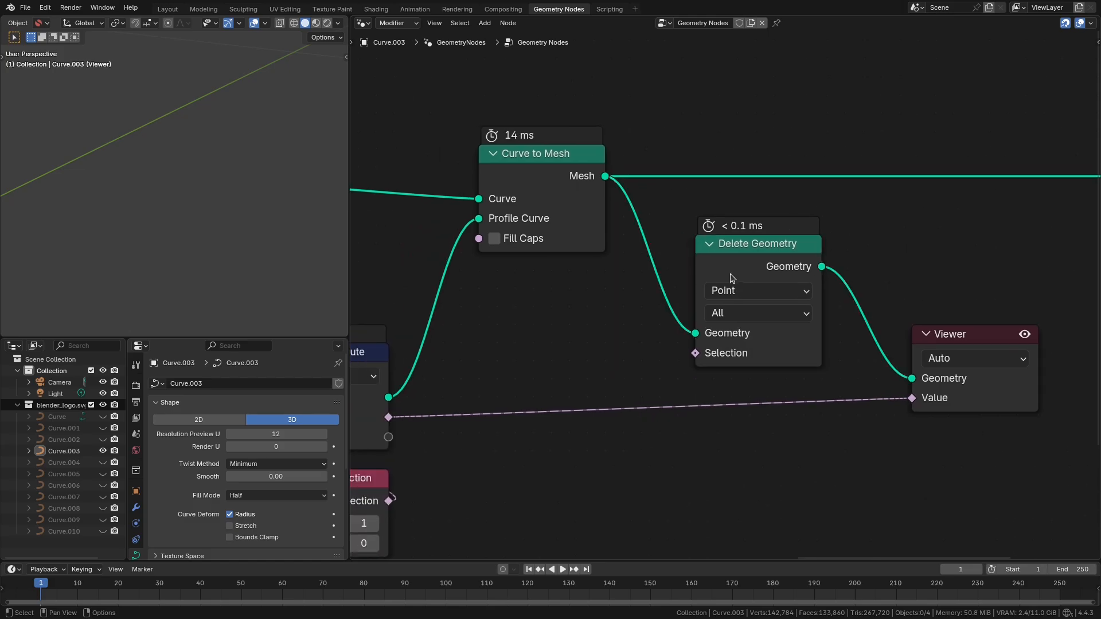
{"action": "left_click_drag", "start_coordinate": [731, 276], "coordinate": [731, 295]}
- Feed the captured Selection into Delete Geometry instead of the Viewer's Value, and compare the result with Delete Geometry muted and unmuted
{"action": "middle_click_drag", "start_coordinate": [564, 398], "coordinate": [609, 407]}
{"action": "left_click_drag", "start_coordinate": [435, 426], "coordinate": [736, 383]}
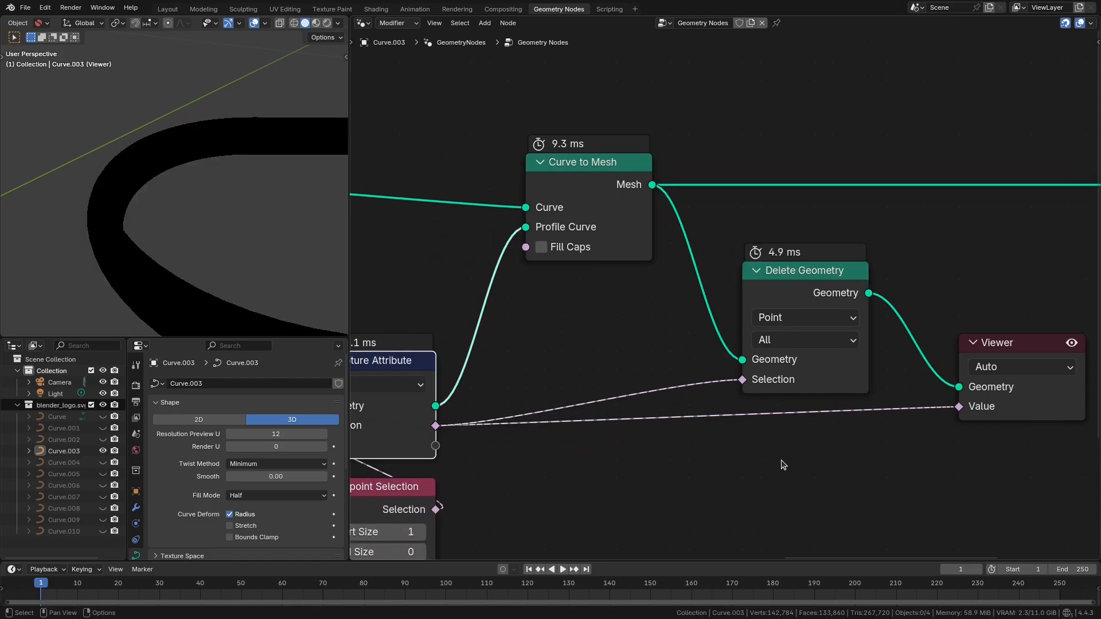
{"action": "middle_click_drag", "start_coordinate": [784, 455], "coordinate": [717, 441]}
{"action": "left_click_drag", "start_coordinate": [879, 395], "coordinate": [813, 468]}
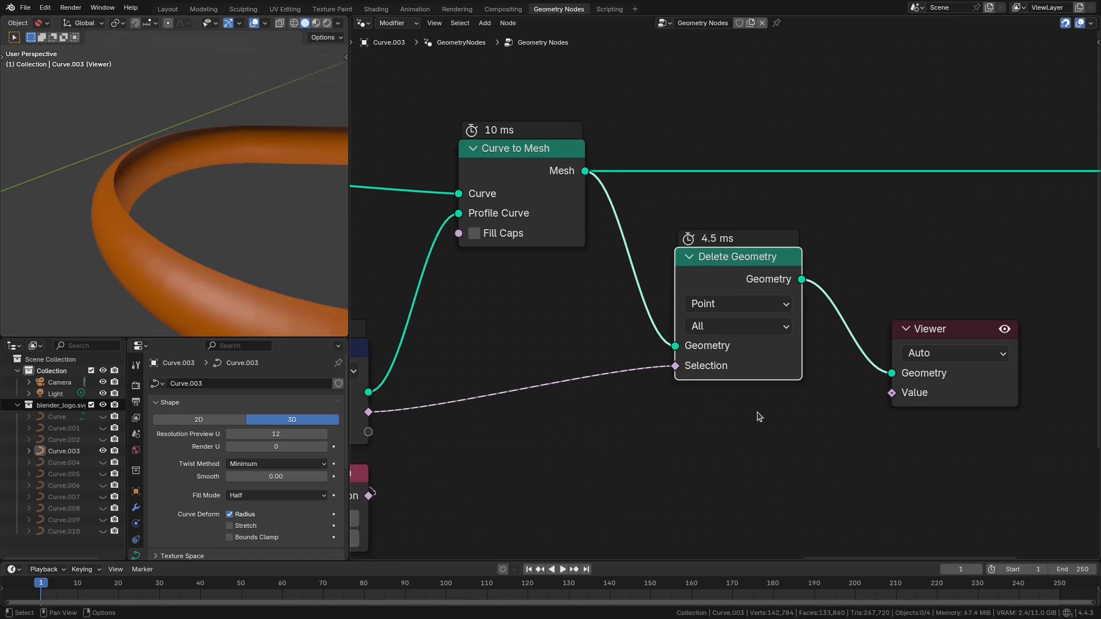
{"action": "key", "text": "m"}
{"action": "key", "text": "m"}
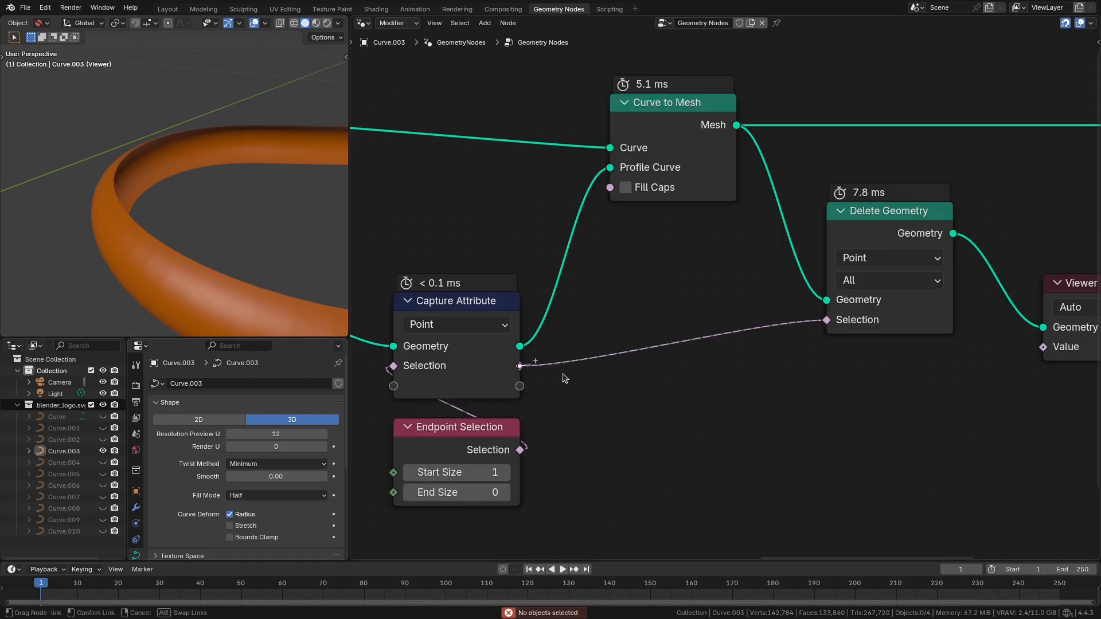
- Insert a Not node between the captured Selection and the Selection input of Delete Geometry, and inspect the remaining outline
{"action": "left_click_drag", "start_coordinate": [519, 366], "coordinate": [618, 417]}
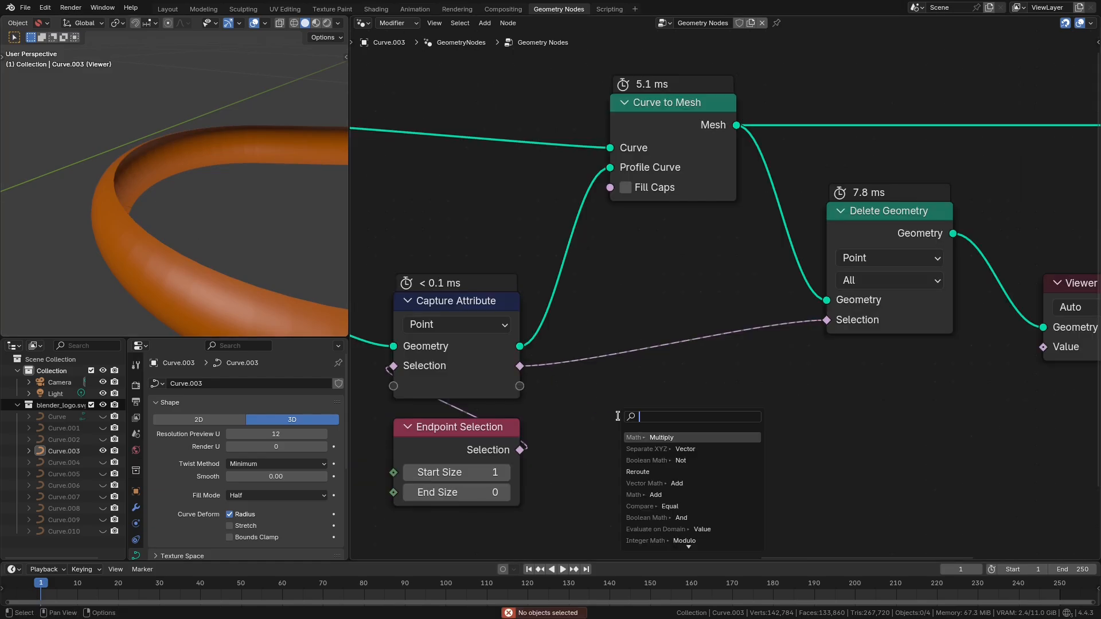
{"action": "left_click", "coordinate": [681, 460]}
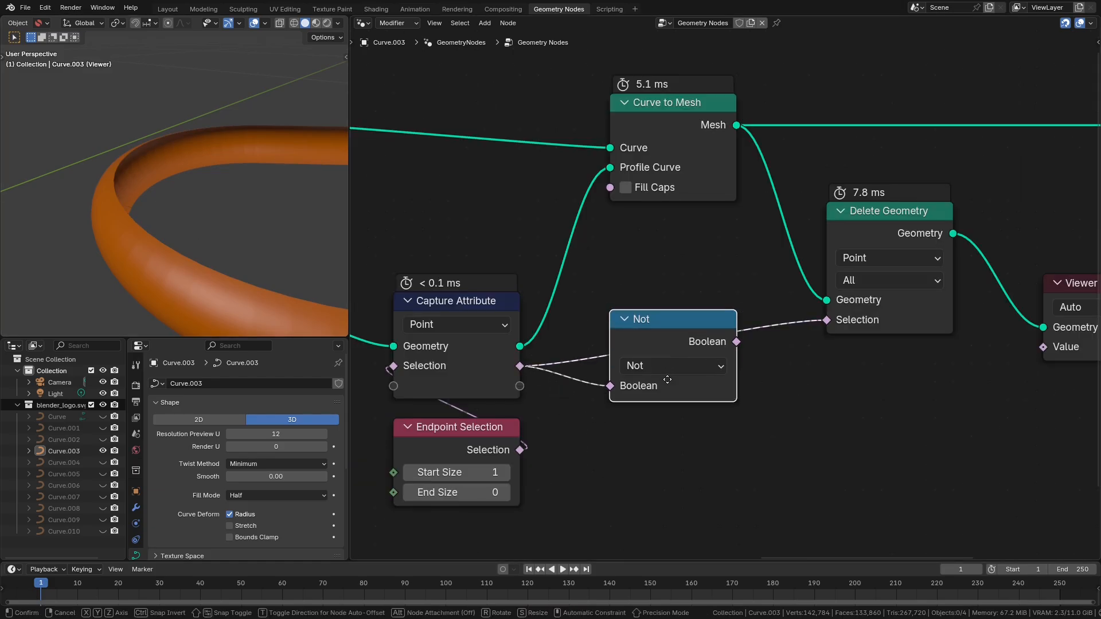
{"action": "left_click", "coordinate": [668, 380]}
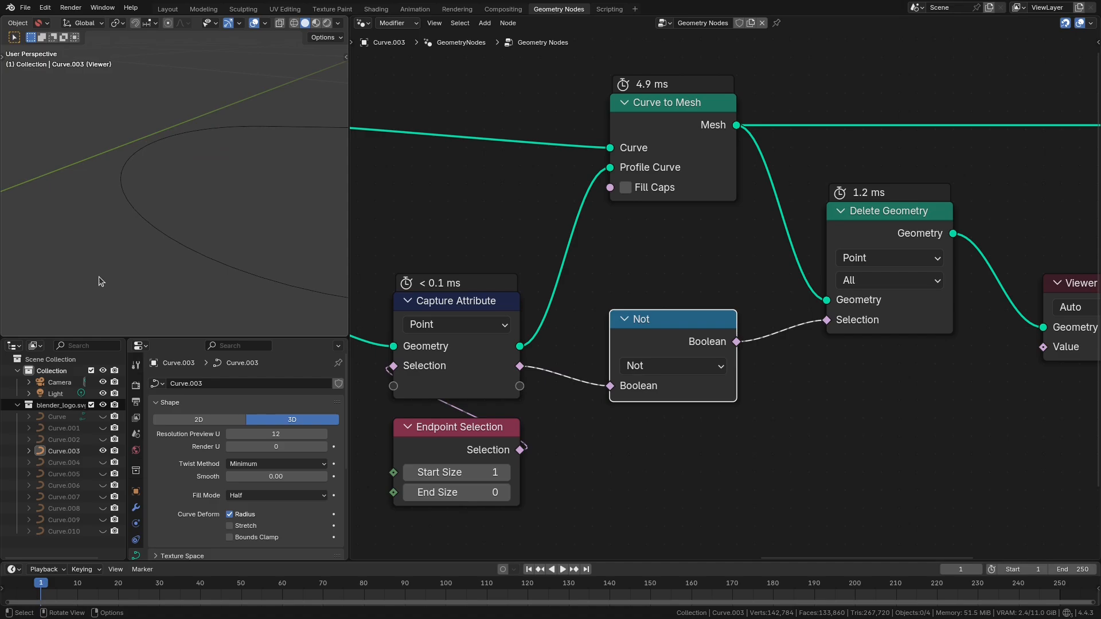
{"action": "middle_click_drag", "start_coordinate": [99, 277], "coordinate": [51, 222]}
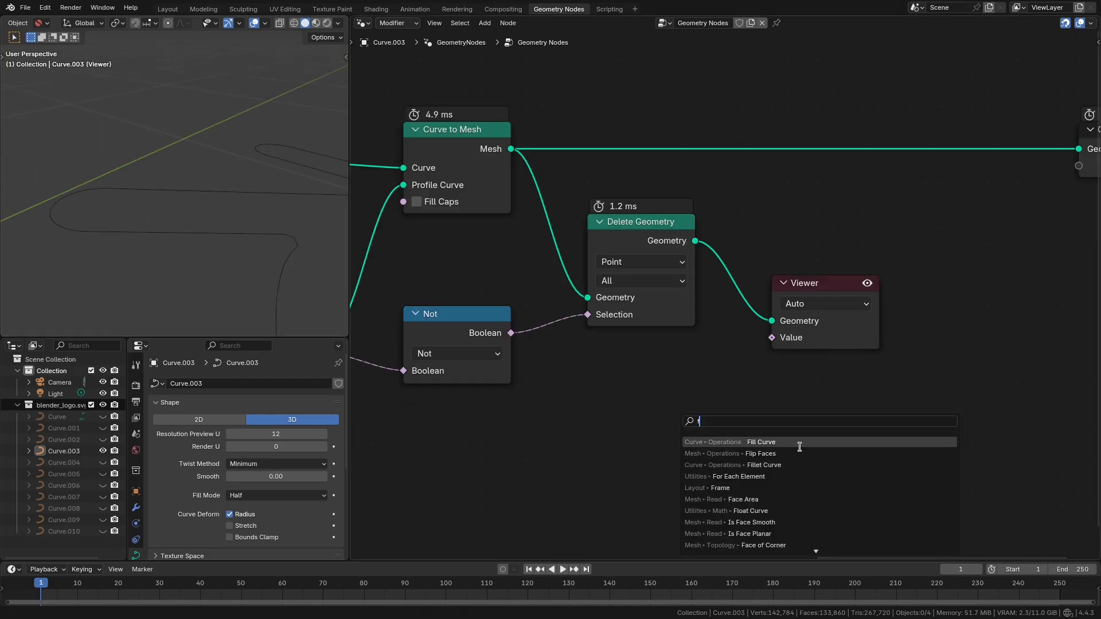
- Add a Fill Curve node between Delete Geometry and the Viewer, moving the Viewer farther along to make room
{"action": "left_click", "coordinate": [799, 446]}
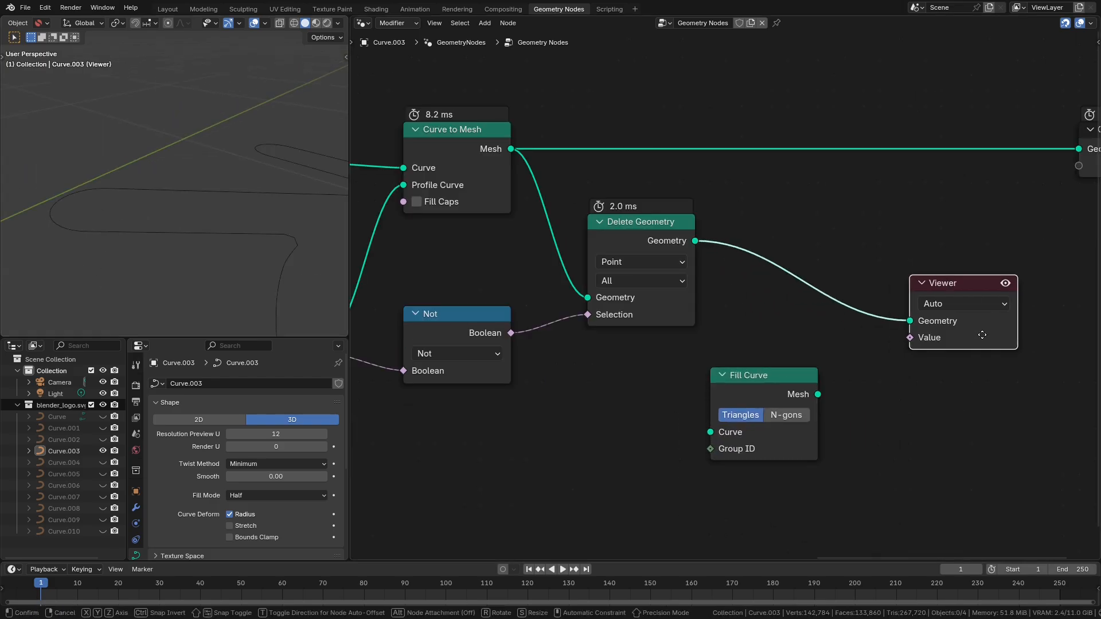
{"action": "left_click", "coordinate": [814, 281]}
{"action": "left_click", "coordinate": [751, 509]}
{"action": "left_click_drag", "start_coordinate": [781, 311], "coordinate": [765, 295]}
{"action": "left_click", "coordinate": [806, 385]}
{"action": "middle_click_drag", "start_coordinate": [808, 386], "coordinate": [636, 414]}
{"action": "left_click_drag", "start_coordinate": [807, 357], "coordinate": [777, 310]}
{"action": "left_click_drag", "start_coordinate": [621, 458], "coordinate": [782, 265]}
{"action": "left_click_drag", "start_coordinate": [617, 256], "coordinate": [880, 316]}
{"action": "middle_click_drag", "start_coordinate": [537, 360], "coordinate": [566, 375]}
{"action": "left_click", "coordinate": [573, 340]}
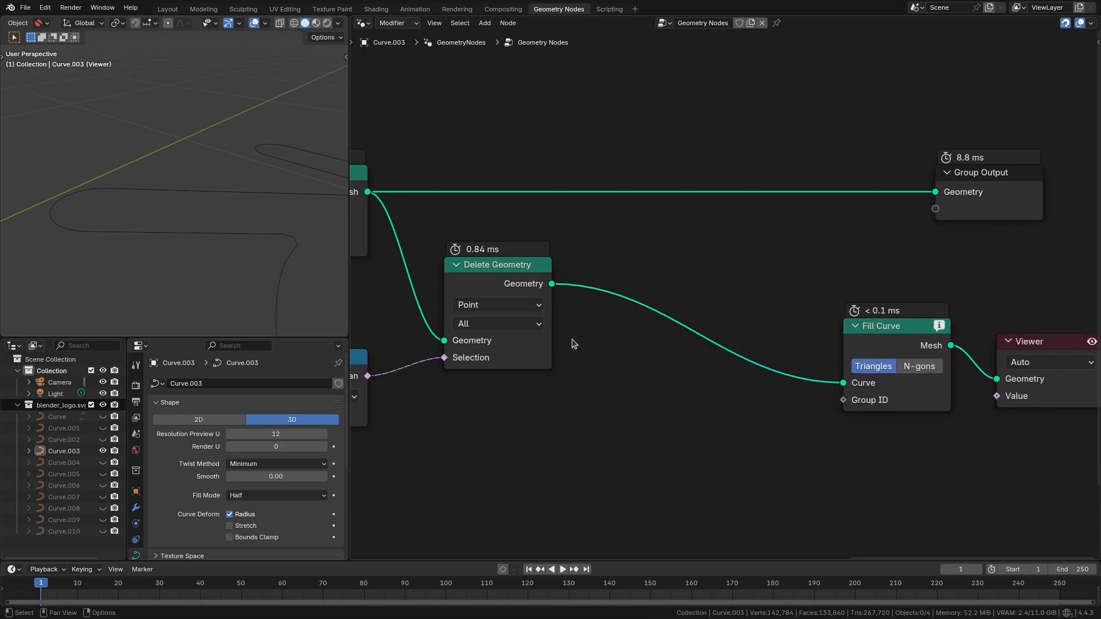
- Insert a Mesh to Curve node between Delete Geometry and Fill Curve, and set Fill Curve to N-gons
{"action": "left_click_drag", "start_coordinate": [555, 291], "coordinate": [605, 390]}
{"action": "type", "text": "to cur"}
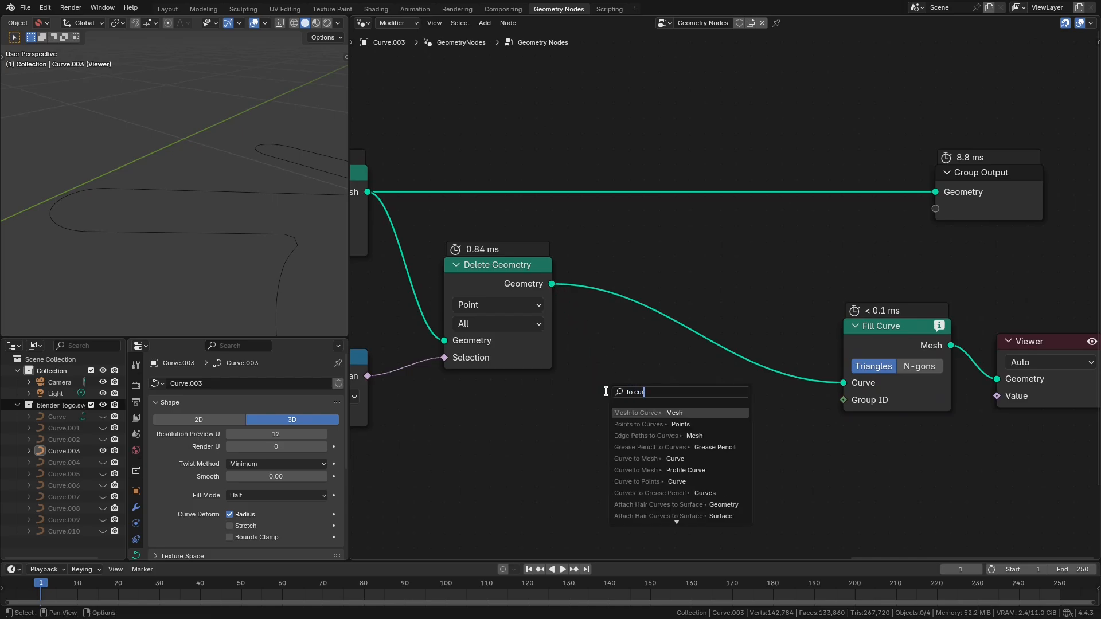
{"action": "key", "text": "Return"}
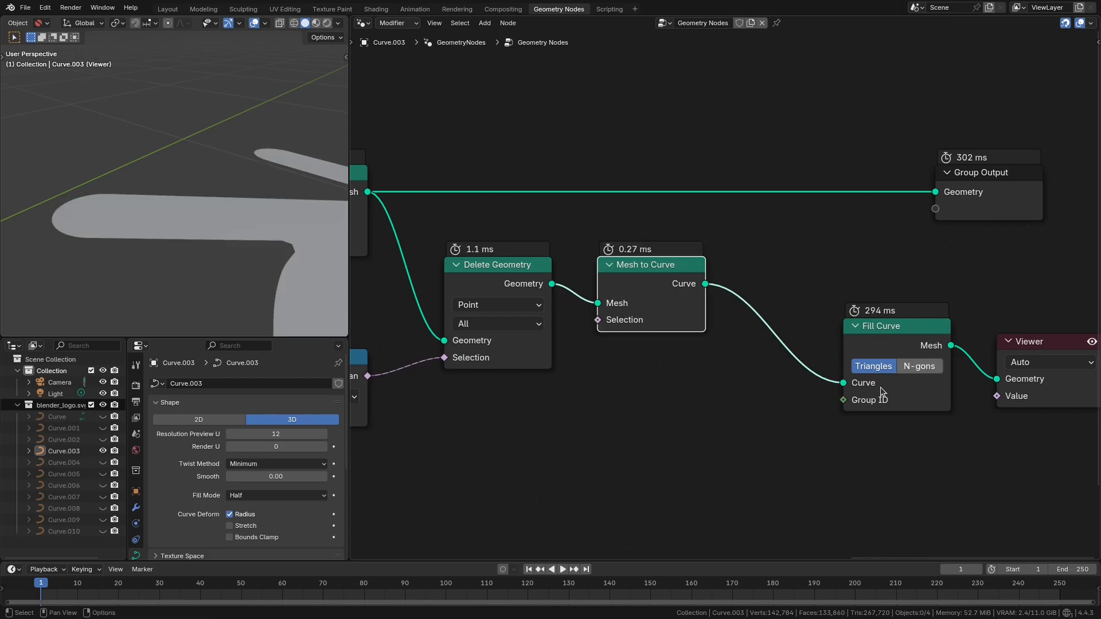
{"action": "scroll", "coordinate": [125, 211], "scroll_direction": "down", "scroll_amount": 2}
{"action": "middle_click_drag", "start_coordinate": [126, 211], "coordinate": [145, 221]}
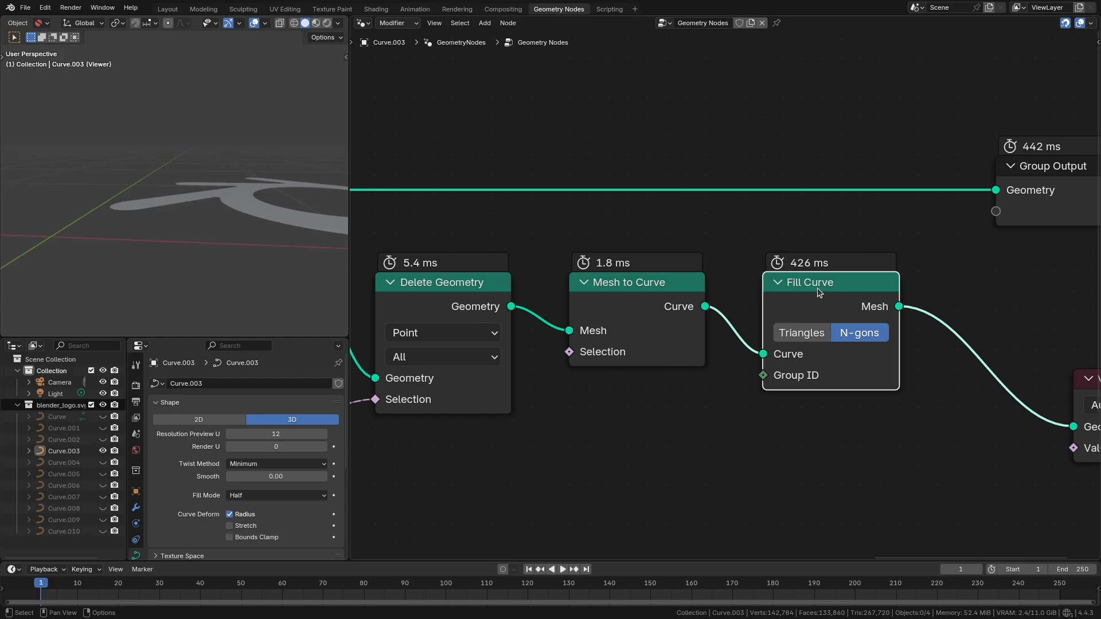
- Compare the result with Fill Curve muted and unmuted, and examine the outline's height in the front view
{"action": "key", "text": "m"}
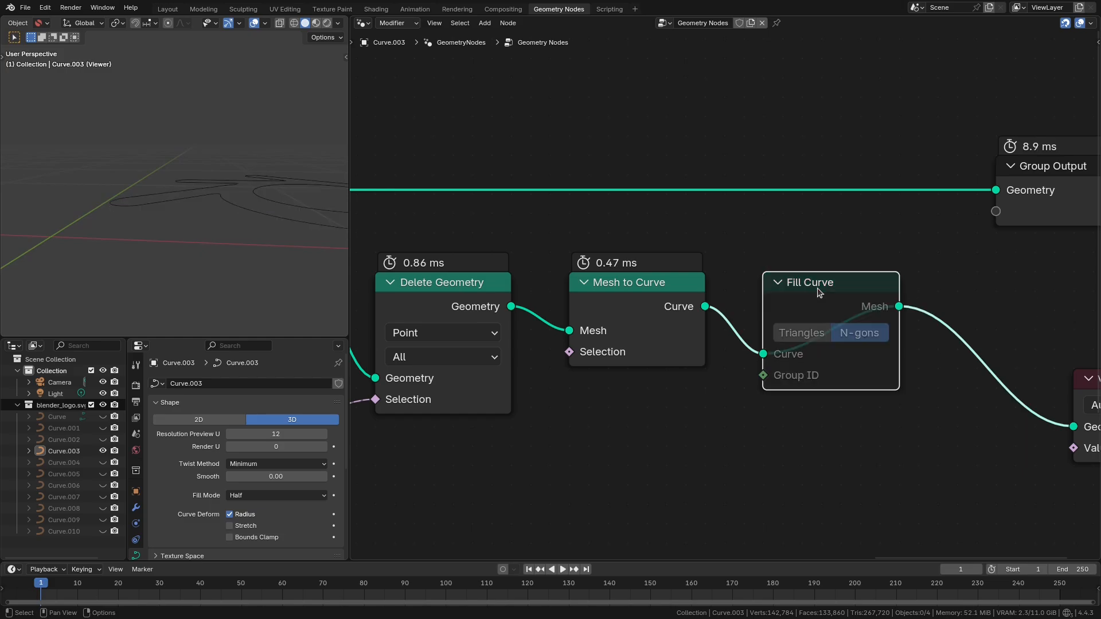
{"action": "key", "text": "m"}
{"action": "key", "text": "m"}
{"action": "middle_click_drag", "start_coordinate": [287, 194], "coordinate": [290, 181]}
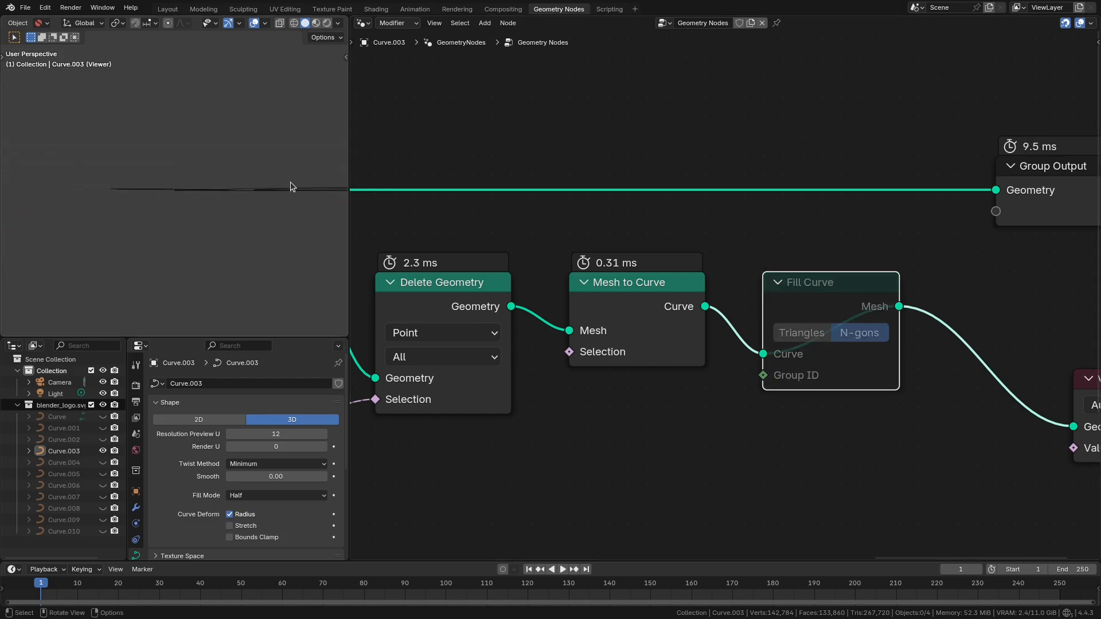
{"action": "key", "text": "KP_1"}
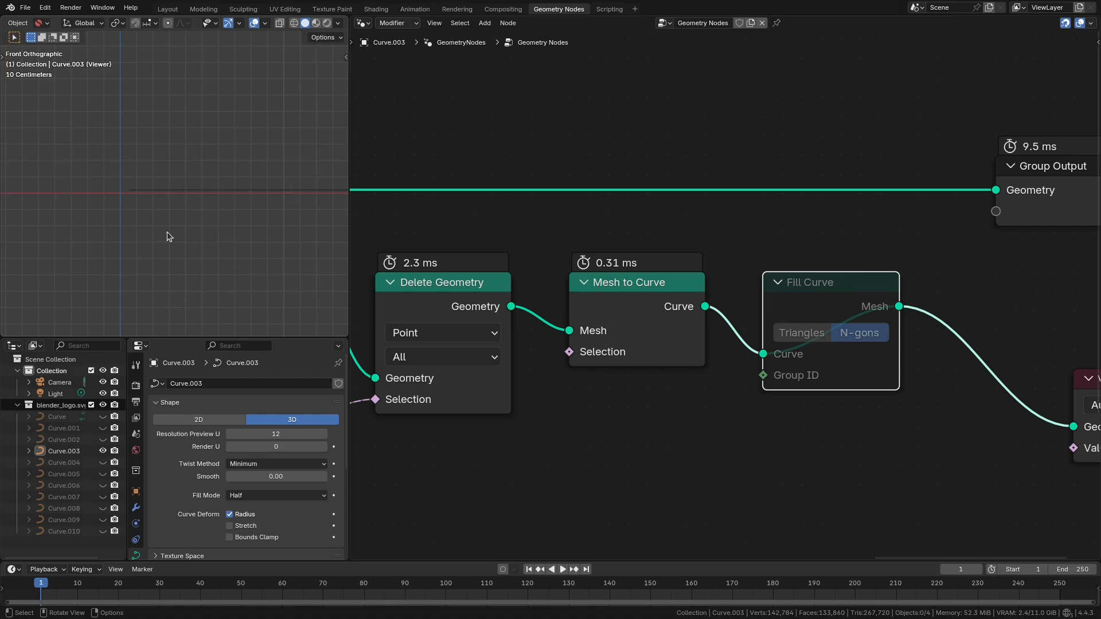
{"action": "scroll", "coordinate": [167, 232], "scroll_direction": "up", "scroll_amount": 7}
{"action": "middle_click_drag", "start_coordinate": [108, 261], "coordinate": [293, 238], "text": "shift"}
{"action": "scroll", "coordinate": [217, 247], "scroll_direction": "up", "scroll_amount": 1}
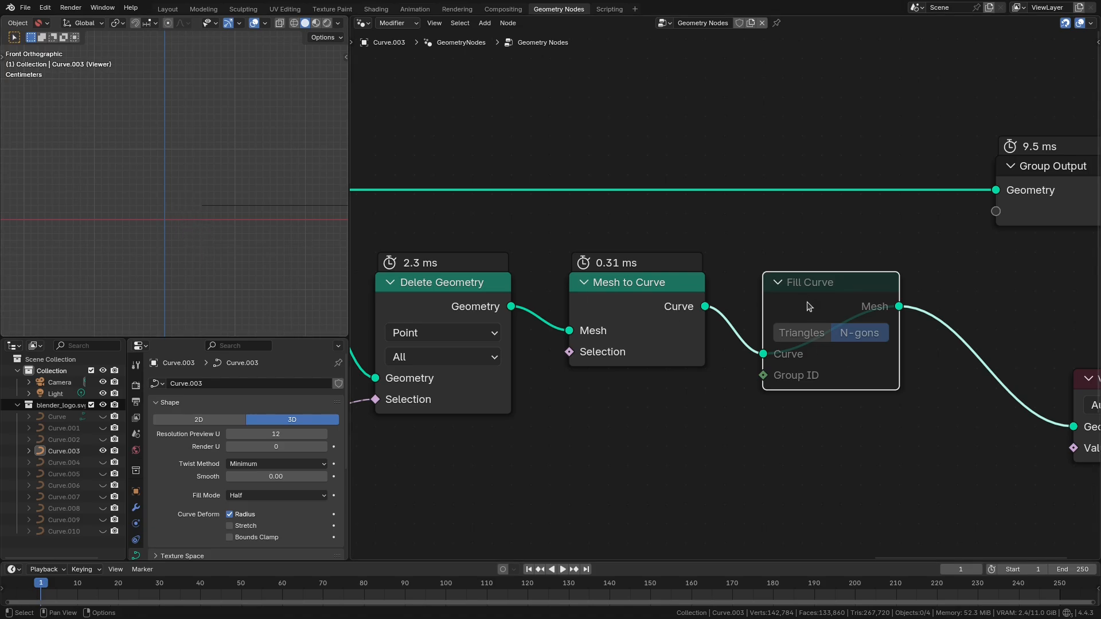
{"action": "key", "text": "m"}
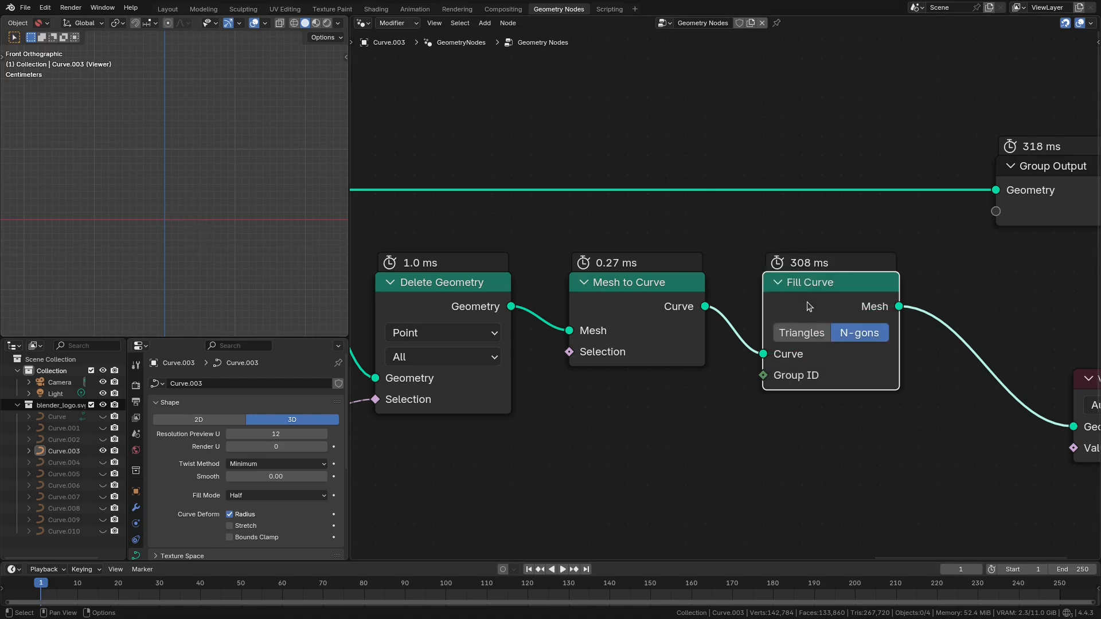
{"action": "left_click", "coordinate": [239, 222]}
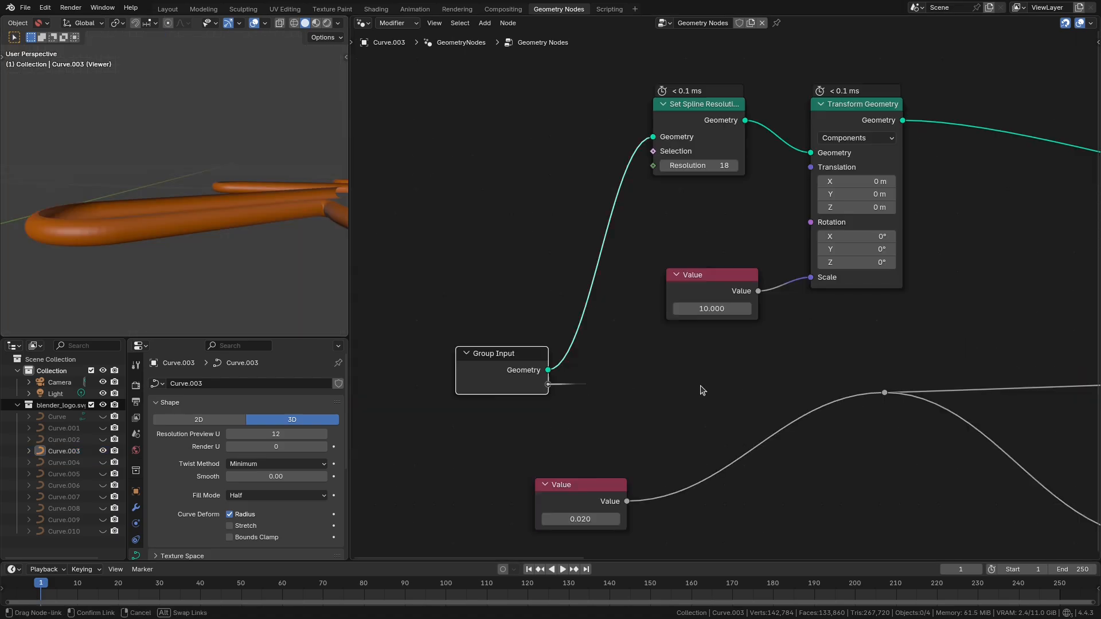
- Replace the 0.020 Value node's link with a new Group Input socket and set that modifier input to 0.02
{"action": "left_click_drag", "start_coordinate": [548, 399], "coordinate": [884, 393]}
{"action": "left_click", "coordinate": [56, 451]}
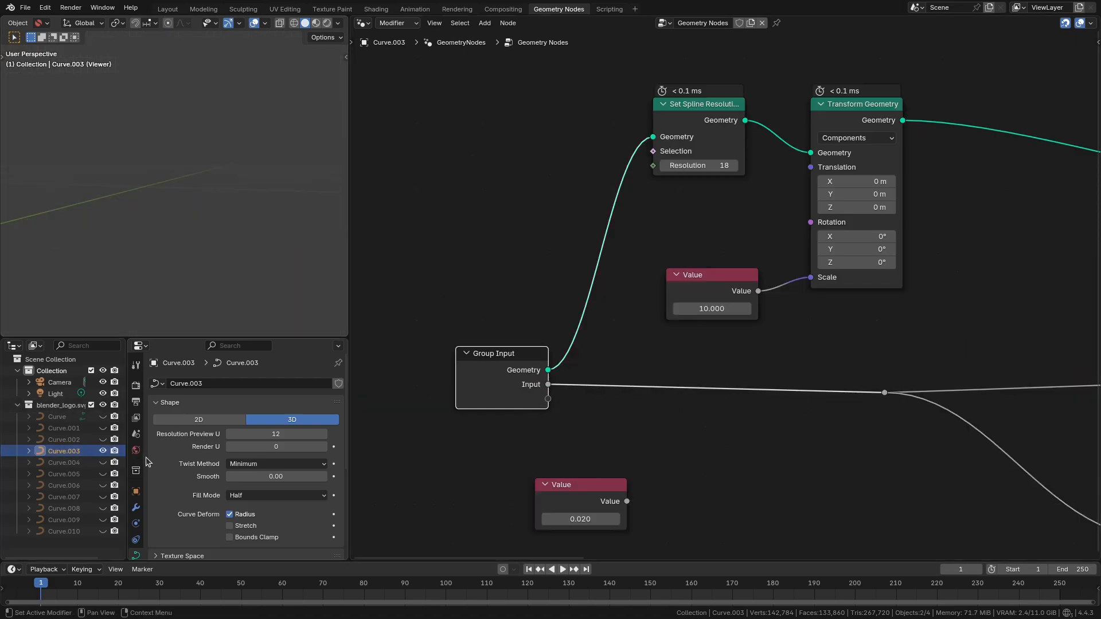
{"action": "left_click", "coordinate": [136, 507]}
{"action": "left_click", "coordinate": [268, 460]}
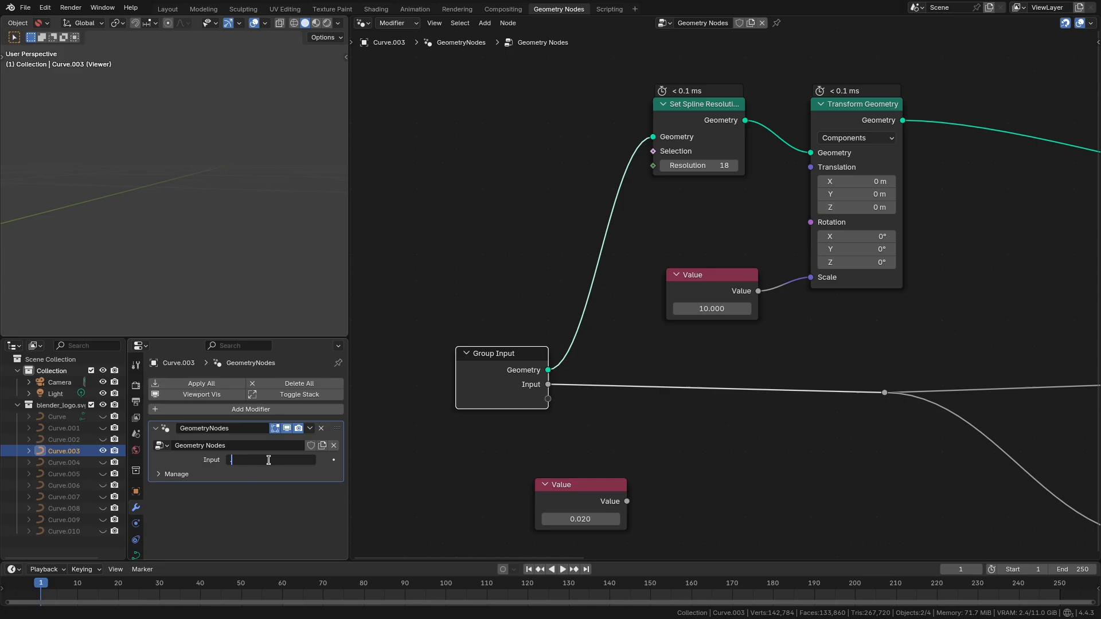
{"action": "type", "text": "0.02"}
{"action": "key", "text": "Return"}
- Rename the new group input socket to Radius and give it a distance subtype
{"action": "scroll", "coordinate": [799, 352], "scroll_direction": "down", "scroll_amount": 2}
{"action": "key", "text": "n"}
{"action": "left_click", "coordinate": [990, 207]}
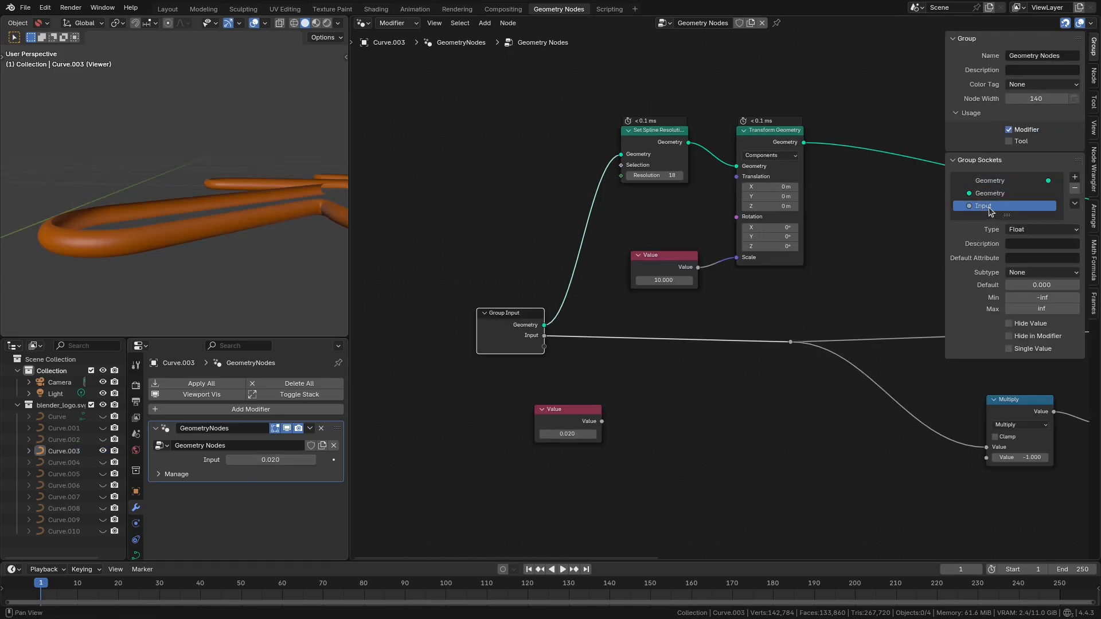
{"action": "double_click", "coordinate": [984, 208]}
{"action": "type", "text": "Radiu"}
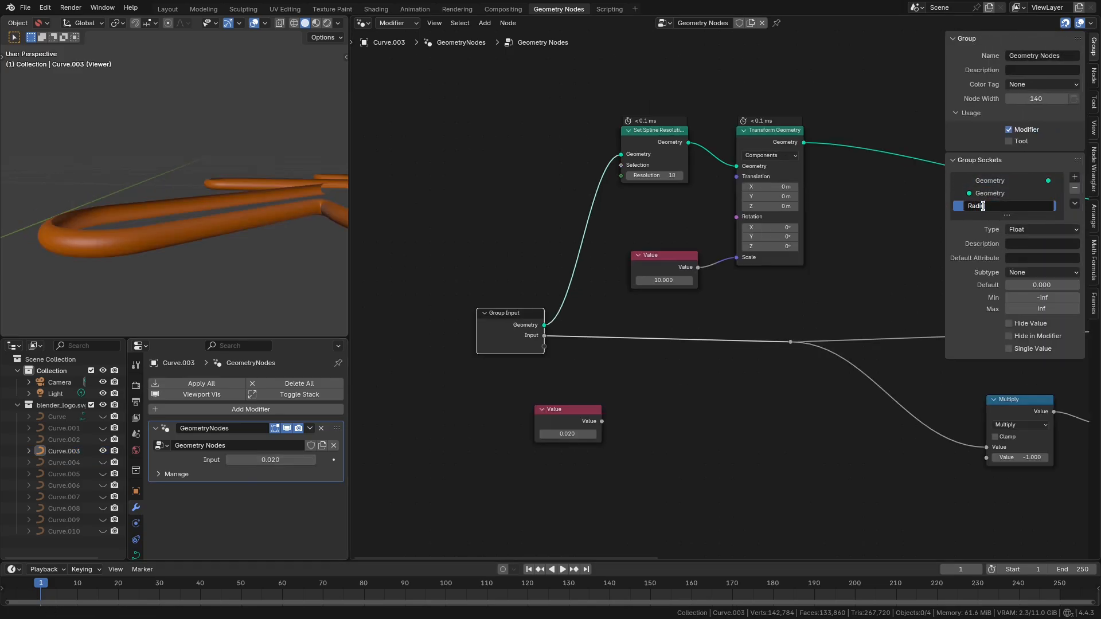
{"action": "type", "text": "s"}
{"action": "key", "text": "Return"}
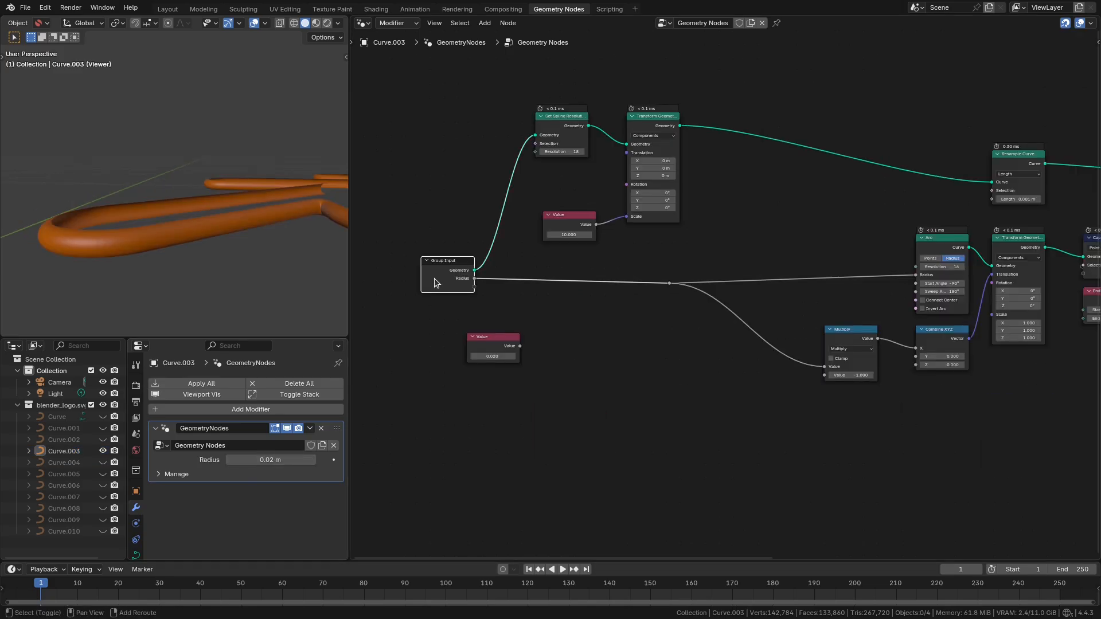
- Duplicate the Group Input node and place the copy below the Fill Curve node
{"action": "key", "text": "shift+d"}
{"action": "left_click", "coordinate": [1031, 403]}
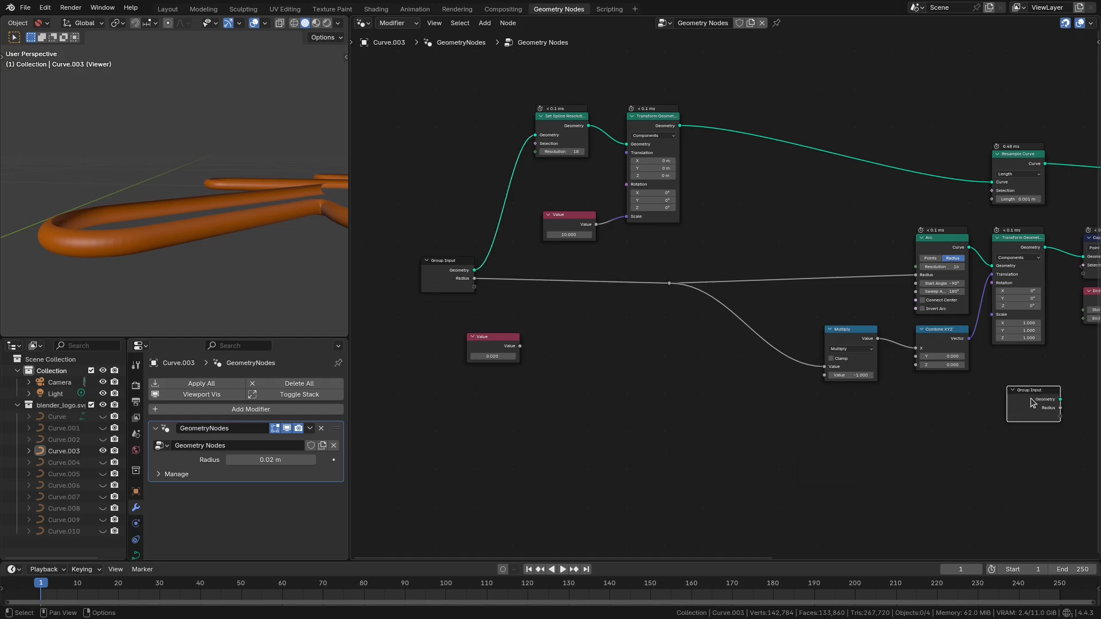
{"action": "middle_click_drag", "start_coordinate": [1044, 407], "coordinate": [696, 452]}
{"action": "scroll", "coordinate": [778, 467], "scroll_direction": "up", "scroll_amount": 5}
{"action": "middle_click_drag", "start_coordinate": [765, 410], "coordinate": [635, 422]}
{"action": "key", "text": "g"}
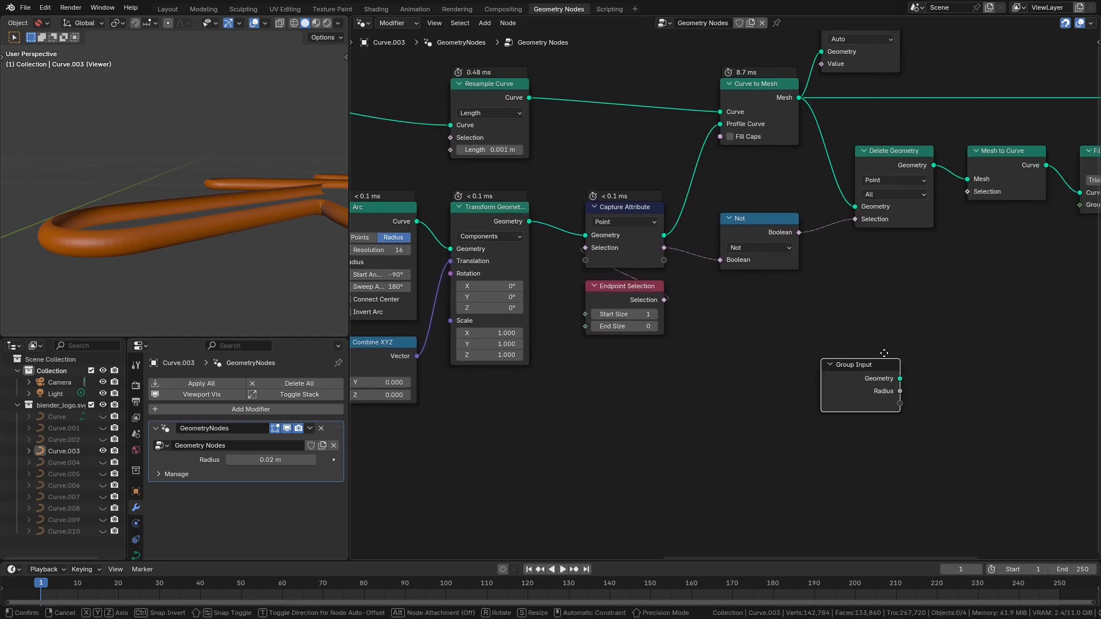
{"action": "left_click", "coordinate": [903, 312]}
{"action": "middle_click_drag", "start_coordinate": [993, 389], "coordinate": [698, 420]}
{"action": "scroll", "coordinate": [854, 392], "scroll_direction": "up", "scroll_amount": 3}
{"action": "key", "text": "g"}
{"action": "left_click", "coordinate": [818, 383]}
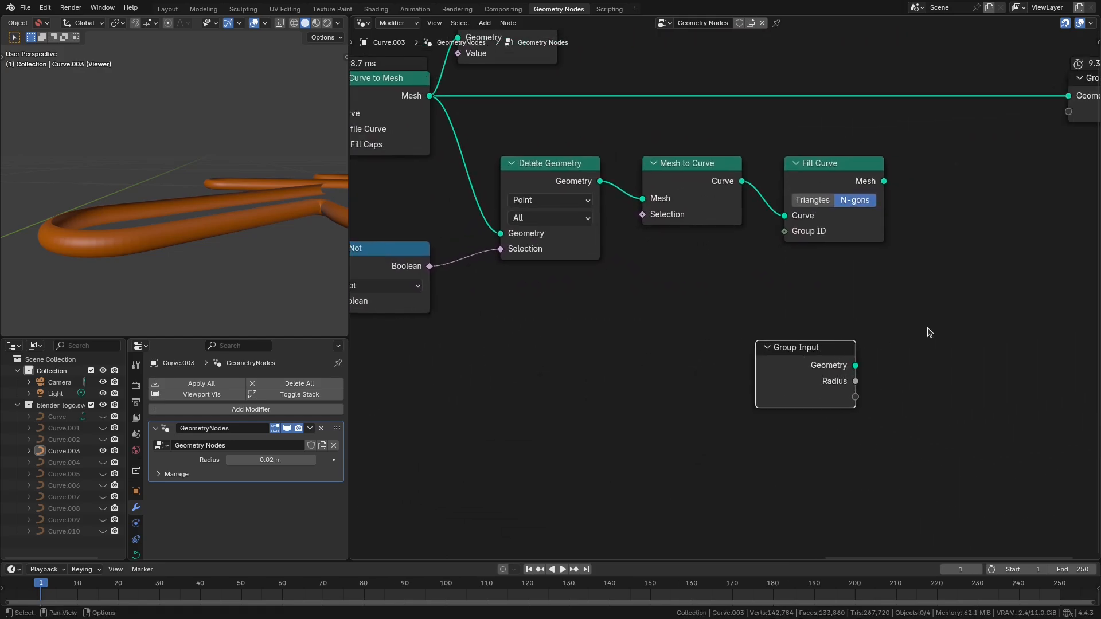
- Join the Fill Curve mesh with the Curve to Mesh result through a Join Geometry node feeding the Group Output
{"action": "scroll", "coordinate": [929, 332], "scroll_direction": "down", "scroll_amount": 3}
{"action": "middle_click_drag", "start_coordinate": [929, 331], "coordinate": [654, 389]}
{"action": "left_click", "coordinate": [828, 215]}
{"action": "key", "text": "g"}
{"action": "left_click", "coordinate": [741, 314]}
{"action": "middle_click_drag", "start_coordinate": [636, 332], "coordinate": [881, 413]}
{"action": "right_click_drag", "start_coordinate": [811, 360], "coordinate": [476, 276], "text": "ctrl+shift"}
{"action": "middle_click_drag", "start_coordinate": [938, 328], "coordinate": [728, 362]}
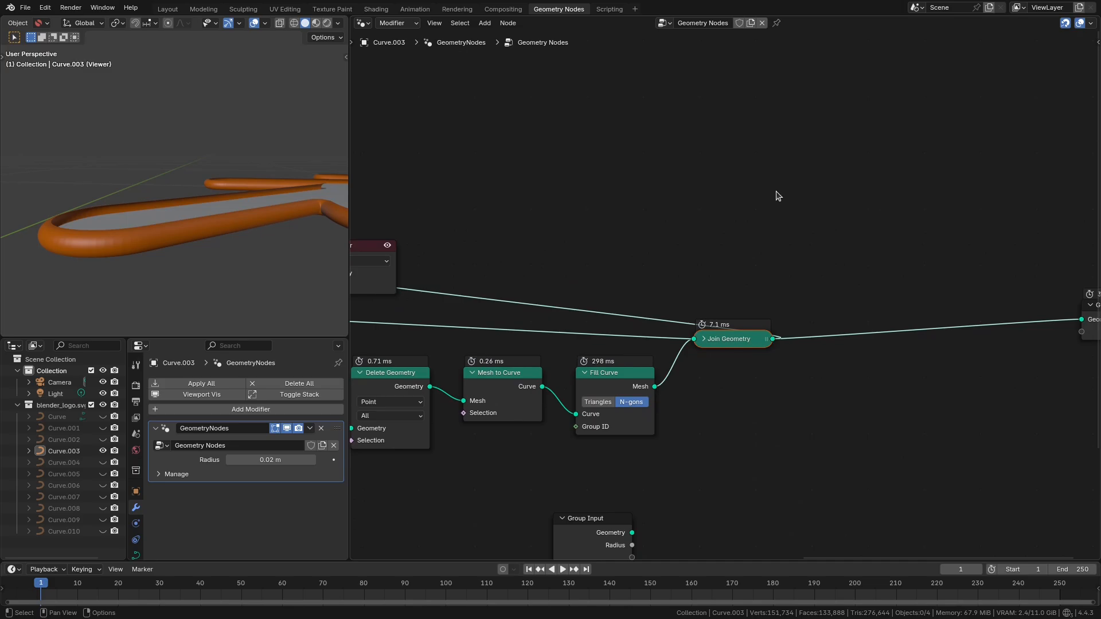
- Delete the Viewer node and move Join Geometry away from Fill Curve to make room
{"action": "left_click_drag", "start_coordinate": [381, 279], "coordinate": [776, 192]}
{"action": "key", "text": "x"}
{"action": "left_click", "coordinate": [737, 336]}
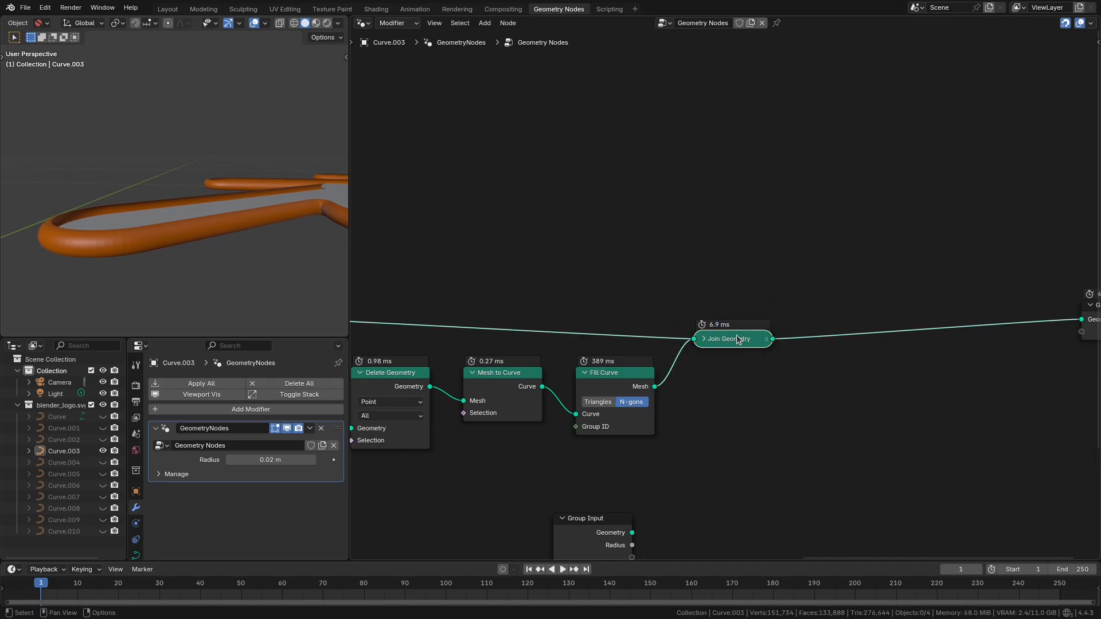
{"action": "left_click_drag", "start_coordinate": [736, 335], "coordinate": [776, 311]}
{"action": "left_click_drag", "start_coordinate": [775, 311], "coordinate": [779, 310]}
- Insert a Transform Geometry node between Fill Curve and Join Geometry
{"action": "key", "text": "shift+a"}
{"action": "type", "text": "tra"}
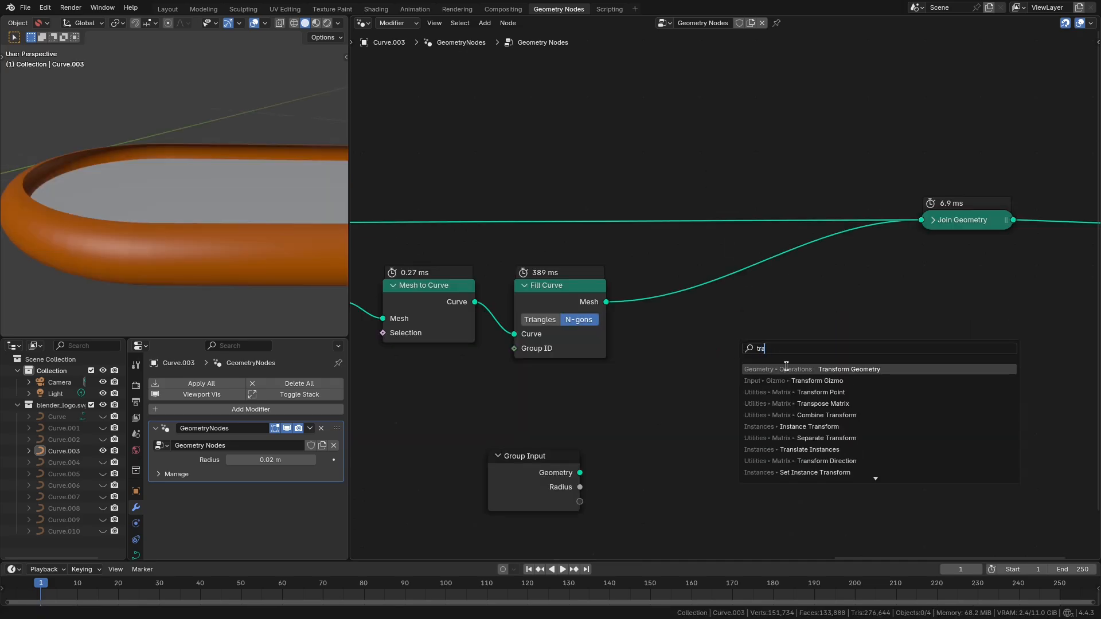
{"action": "left_click", "coordinate": [787, 366]}
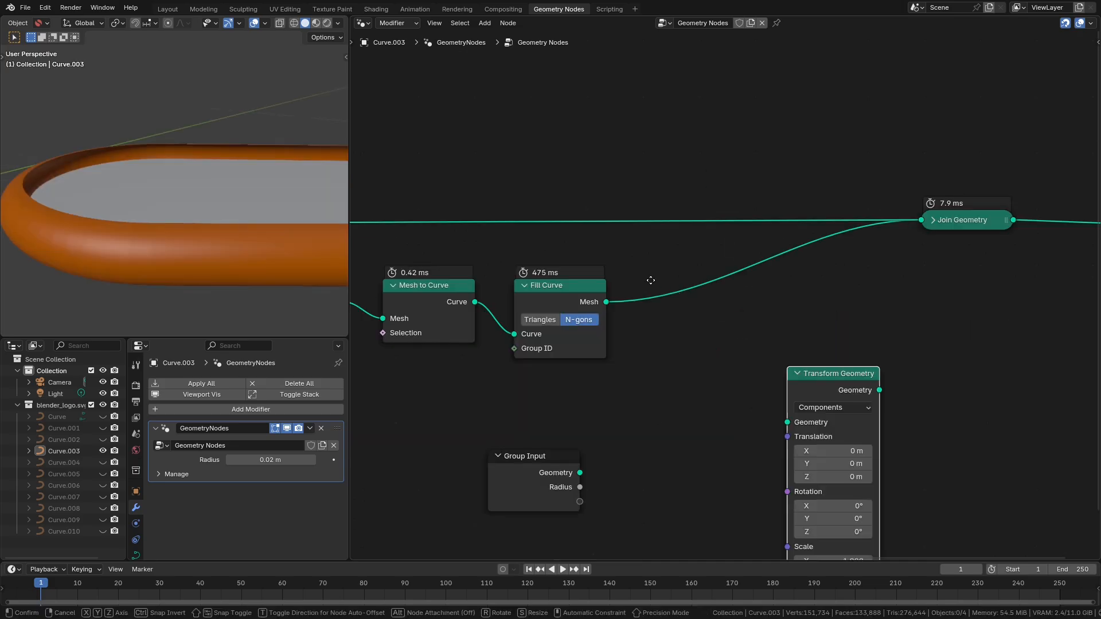
{"action": "left_click", "coordinate": [646, 360]}
- Drive the Translation of Transform Geometry with a Combine XYZ node whose Z comes from the duplicated Group Input's Radius
{"action": "left_click_drag", "start_coordinate": [602, 430], "coordinate": [600, 430]}
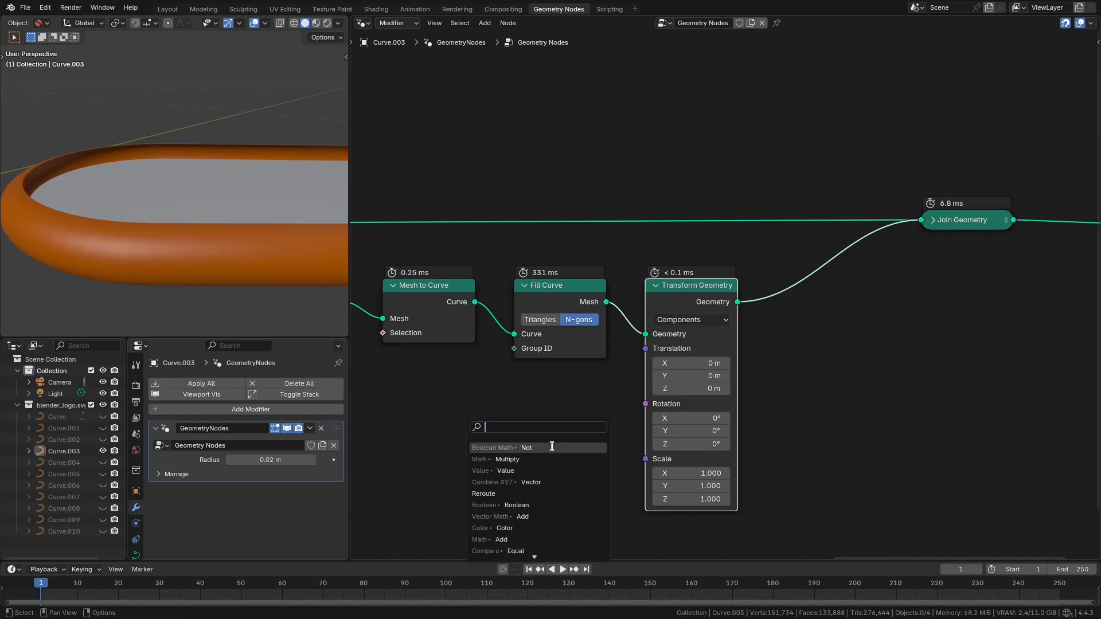
{"action": "left_click", "coordinate": [559, 482]}
{"action": "left_click", "coordinate": [560, 438]}
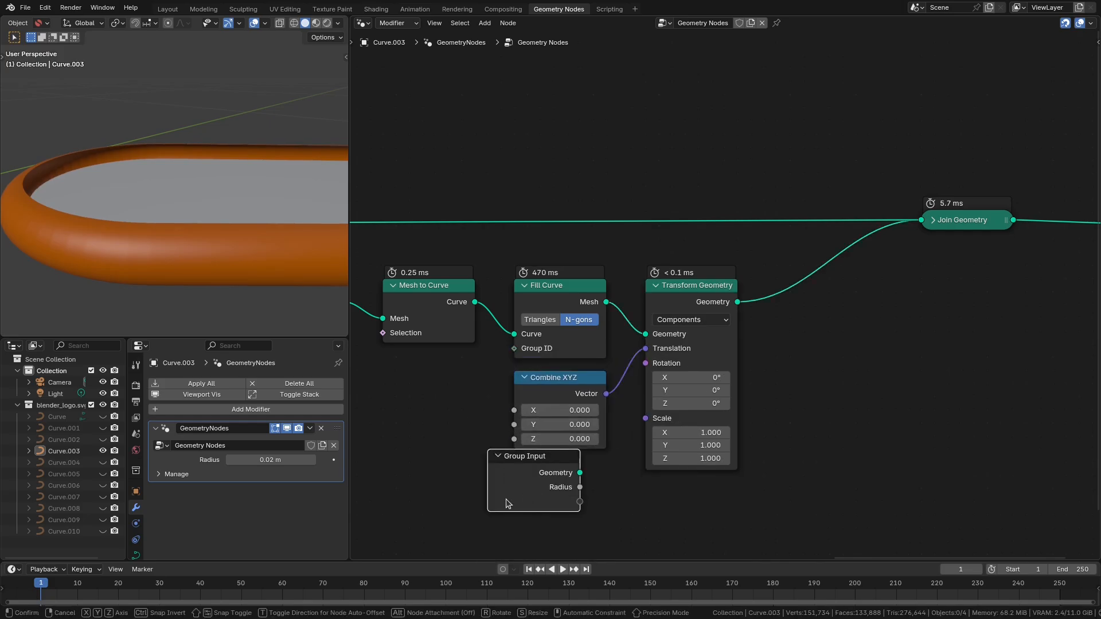
{"action": "left_click_drag", "start_coordinate": [506, 503], "coordinate": [349, 491]}
{"action": "middle_click_drag", "start_coordinate": [462, 475], "coordinate": [509, 498]}
{"action": "left_click_drag", "start_coordinate": [469, 496], "coordinate": [529, 490]}
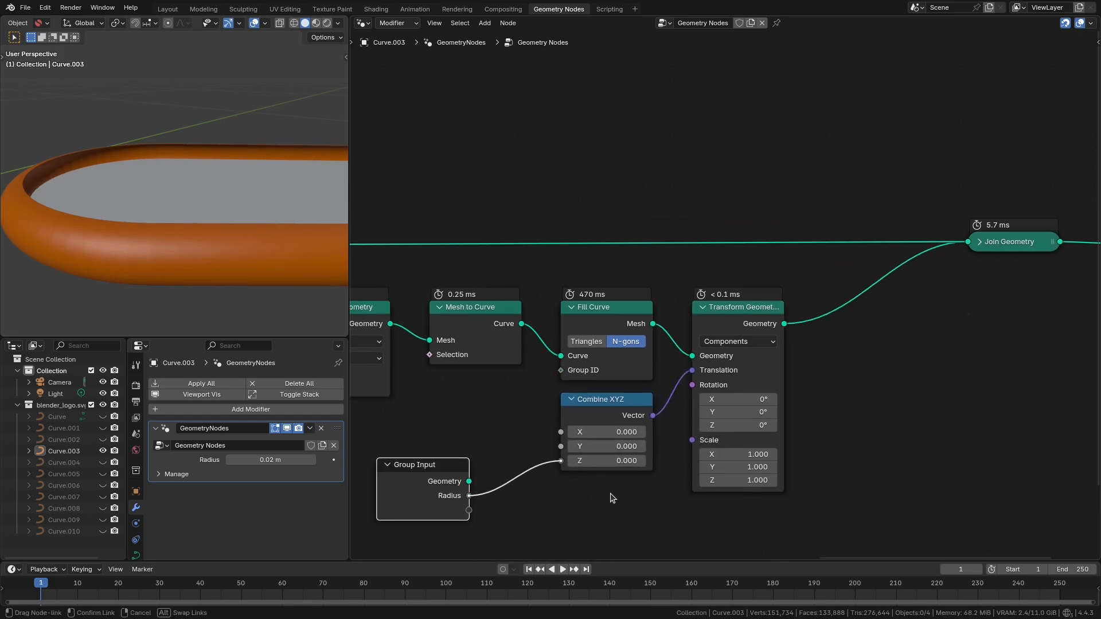
{"action": "left_click_drag", "start_coordinate": [612, 497], "coordinate": [602, 510]}
{"action": "middle_click_drag", "start_coordinate": [172, 241], "coordinate": [212, 276]}
- Duplicate the Combine XYZ and Transform Geometry nodes with their input links and place the copies below the originals
{"action": "left_click_drag", "start_coordinate": [665, 407], "coordinate": [821, 289]}
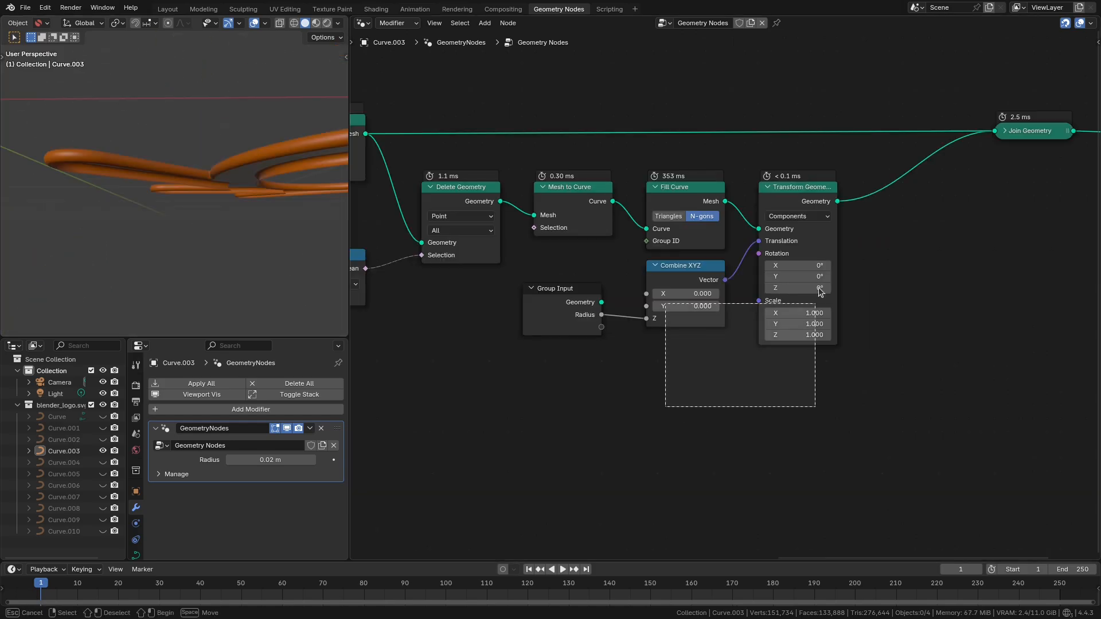
{"action": "key", "text": "shift+d"}
{"action": "left_click", "coordinate": [727, 546]}
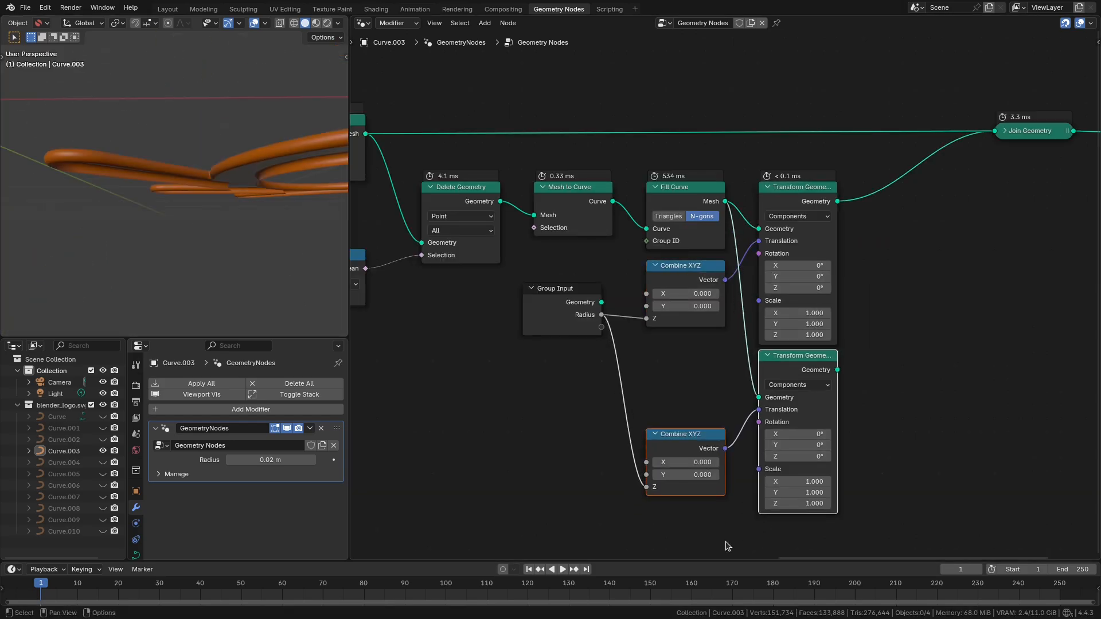
- Insert a Multiply node between the Group Input's Radius and the lower Combine XYZ's Z, and edit its multiplier
{"action": "scroll", "coordinate": [569, 298], "scroll_direction": "up", "scroll_amount": 3}
{"action": "left_click_drag", "start_coordinate": [568, 293], "coordinate": [430, 401]}
{"action": "scroll", "coordinate": [612, 539], "scroll_direction": "up", "scroll_amount": 1}
{"action": "left_click_drag", "start_coordinate": [462, 346], "coordinate": [528, 474]}
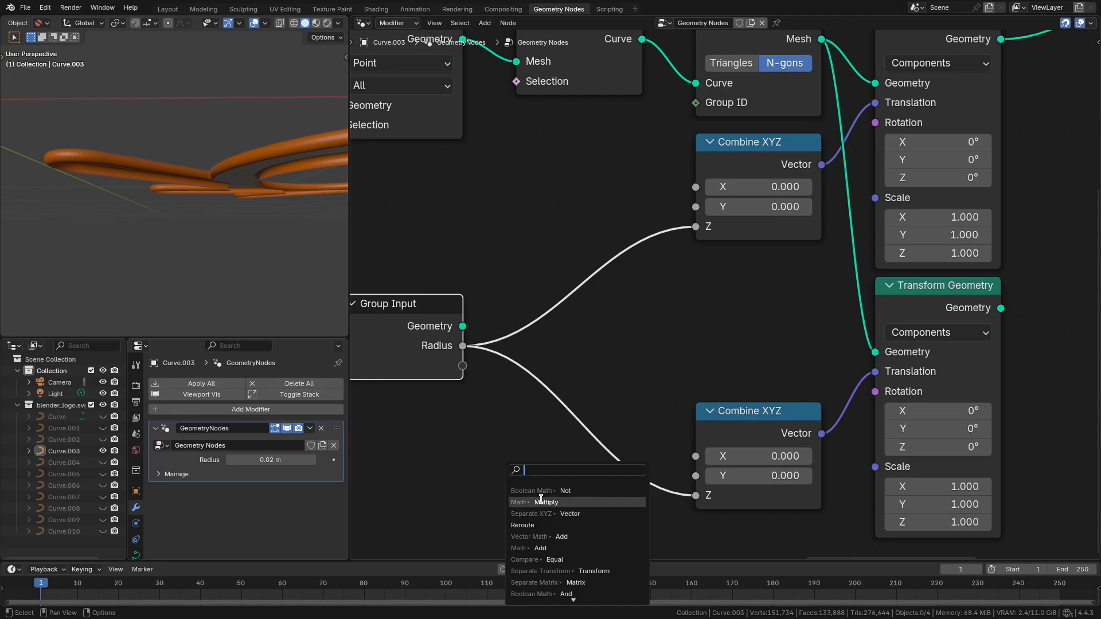
{"action": "key", "text": "Return"}
{"action": "left_click", "coordinate": [549, 427]}
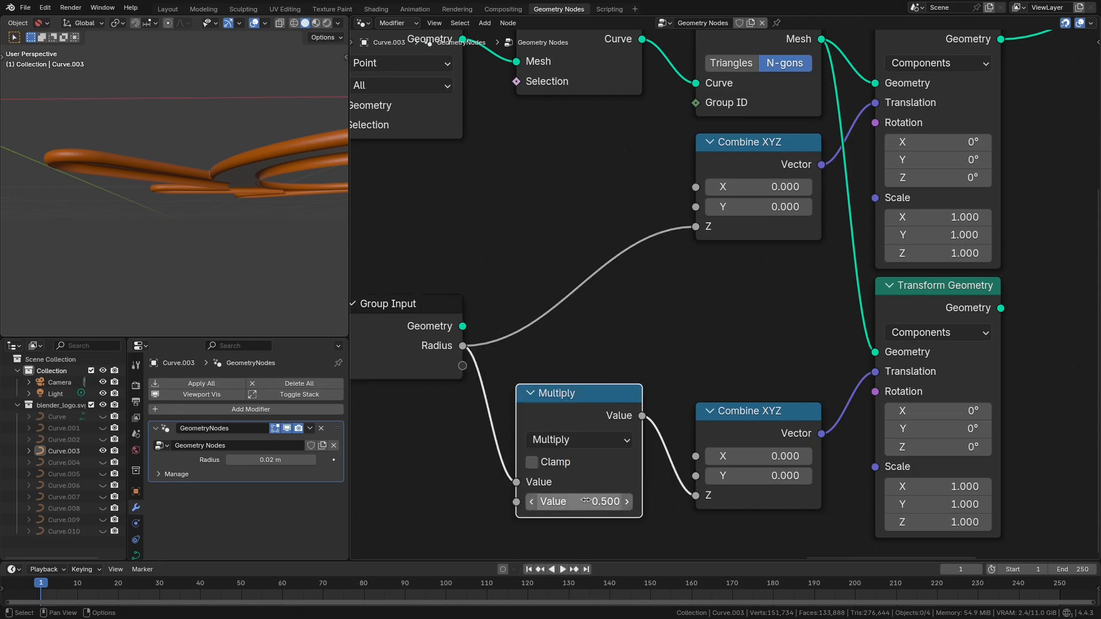
{"action": "left_click", "coordinate": [578, 503]}
{"action": "key", "text": "Return"}
- Combine both Transform Geometry outputs in a new Join Geometry node that feeds the final Join Geometry
{"action": "middle_click_drag", "start_coordinate": [872, 301], "coordinate": [759, 319]}
{"action": "scroll", "coordinate": [872, 297], "scroll_direction": "down", "scroll_amount": 3}
{"action": "right_click_drag", "start_coordinate": [581, 376], "coordinate": [574, 277], "text": "ctrl+shift"}
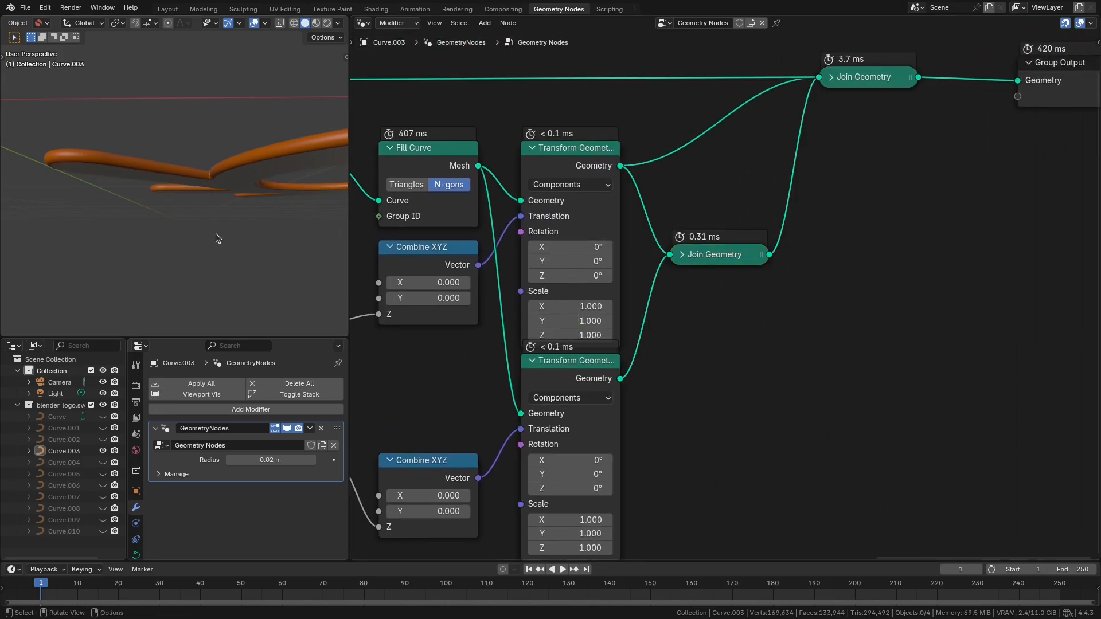
- Delete the lower Multiply, Combine XYZ and Transform Geometry nodes together with the intermediate Join Geometry node
{"action": "middle_click_drag", "start_coordinate": [215, 231], "coordinate": [228, 198]}
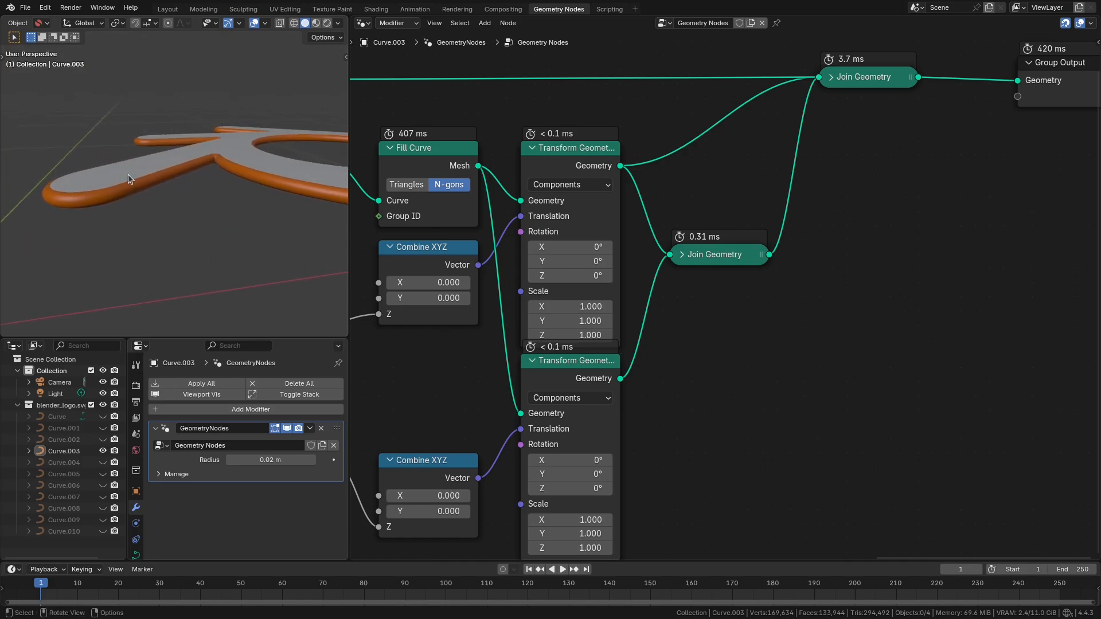
{"action": "middle_click_drag", "start_coordinate": [691, 437], "coordinate": [892, 369]}
{"action": "middle_click_drag", "start_coordinate": [630, 468], "coordinate": [758, 440]}
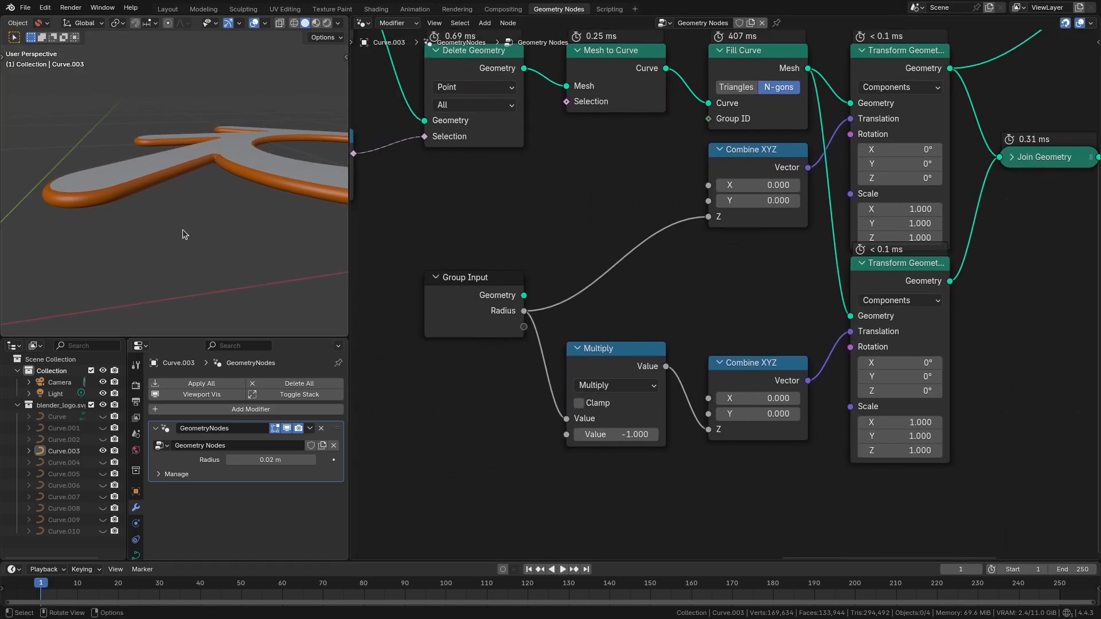
{"action": "left_click_drag", "start_coordinate": [592, 516], "coordinate": [989, 287]}
{"action": "middle_click_drag", "start_coordinate": [1043, 355], "coordinate": [922, 371]}
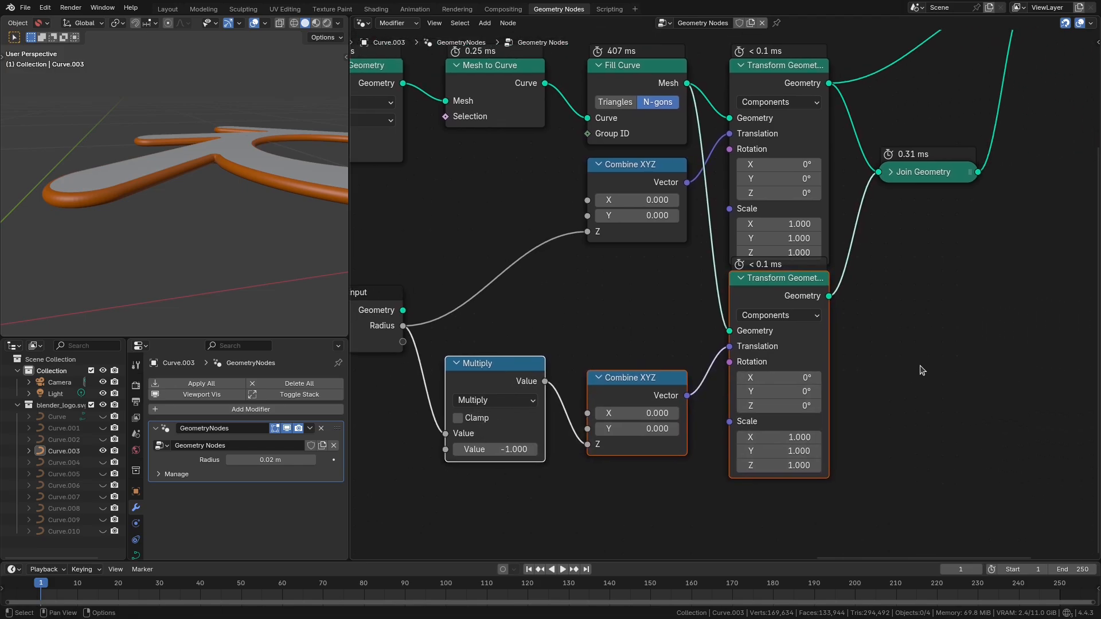
{"action": "key", "text": "x"}
{"action": "left_click_drag", "start_coordinate": [381, 314], "coordinate": [523, 201]}
{"action": "left_click", "coordinate": [1014, 261]}
{"action": "middle_click_drag", "start_coordinate": [1014, 261], "coordinate": [855, 382]}
{"action": "key", "text": "x"}
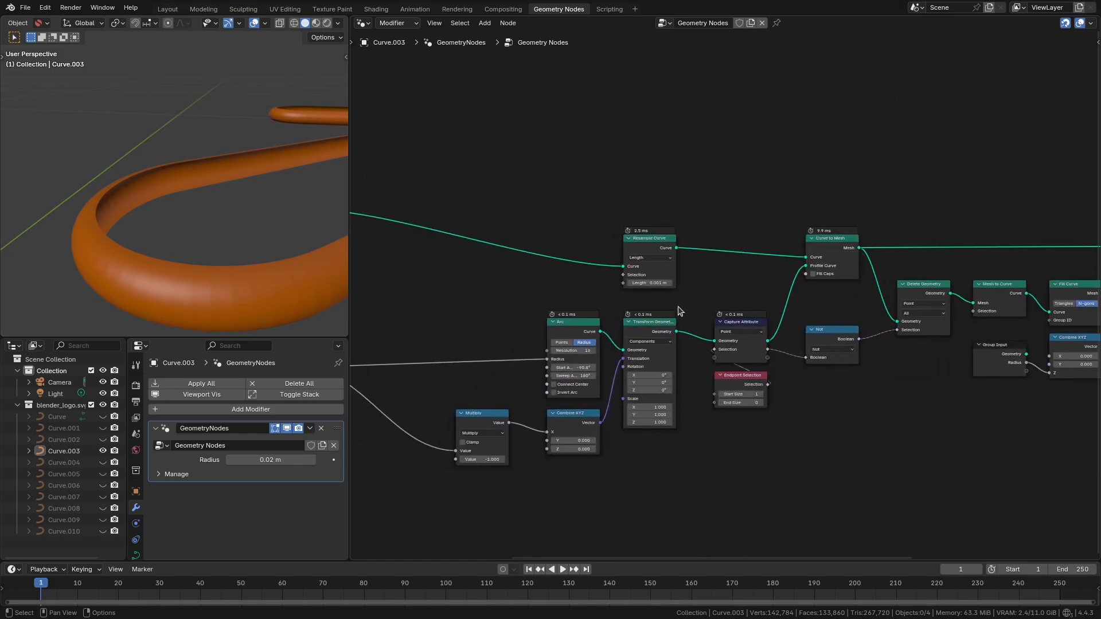
- Set the Resample Curve node's length to 0.01 m
{"action": "scroll", "coordinate": [678, 311], "scroll_direction": "up", "scroll_amount": 3}
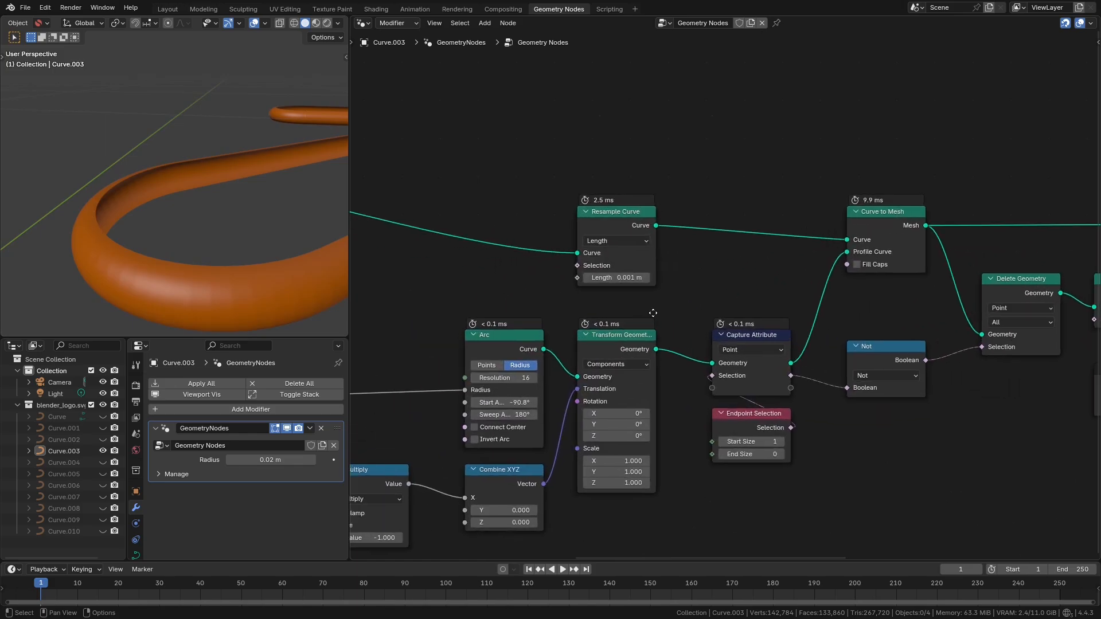
{"action": "left_click", "coordinate": [633, 281]}
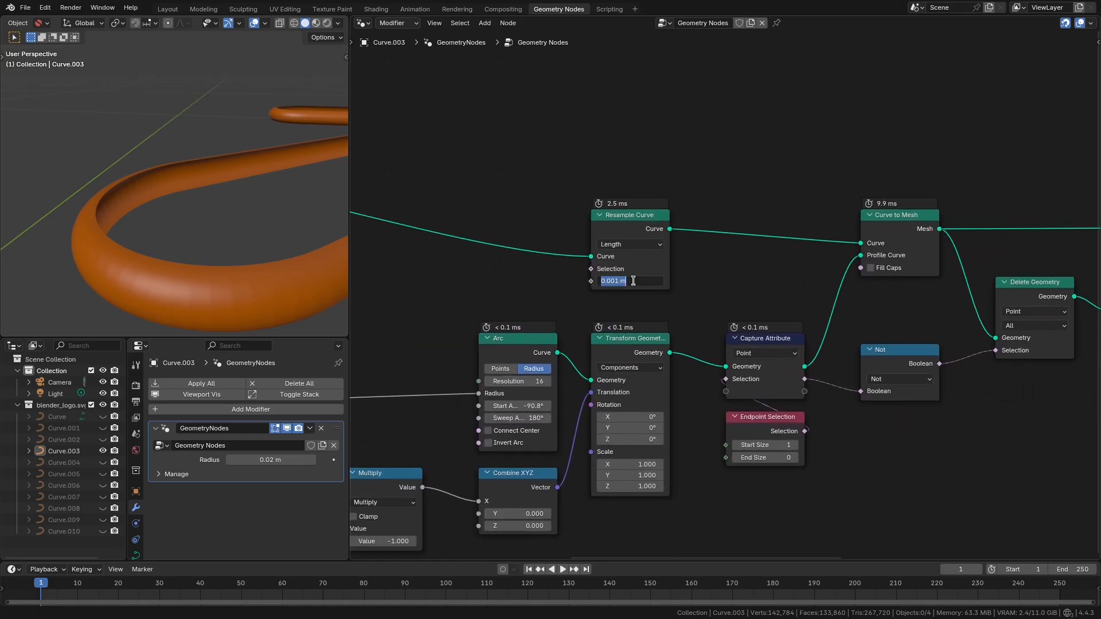
{"action": "type", "text": ".01"}
{"action": "key", "text": "Return"}
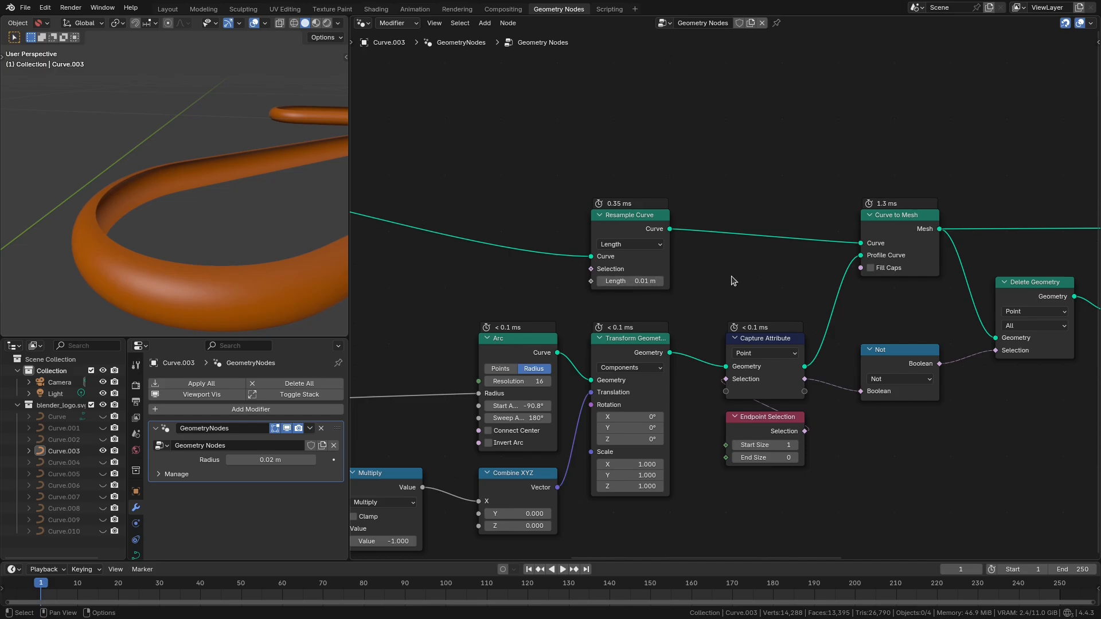
- Set the Arc node's start angle to -90° and its sweep angle to 90°
{"action": "mouse_move", "coordinate": [236, 258]}
{"action": "middle_mouse_down"}
{"action": "mouse_move", "coordinate": [235, 220]}
{"action": "mouse_move", "coordinate": [227, 246]}
{"action": "middle_mouse_up"}
{"action": "middle_click_drag", "start_coordinate": [774, 262], "coordinate": [847, 226]}
{"action": "middle_click_drag", "start_coordinate": [680, 497], "coordinate": [693, 487]}
{"action": "middle_click_drag", "start_coordinate": [694, 487], "coordinate": [706, 476]}
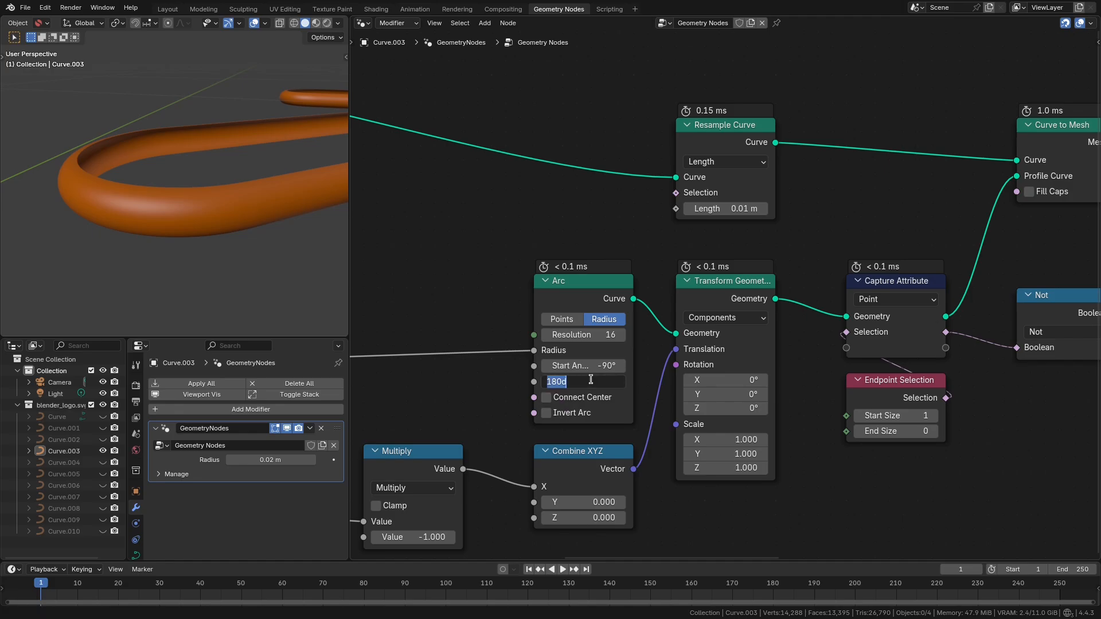
{"action": "key", "text": "Return"}
{"action": "middle_click_drag", "start_coordinate": [139, 224], "coordinate": [137, 176]}
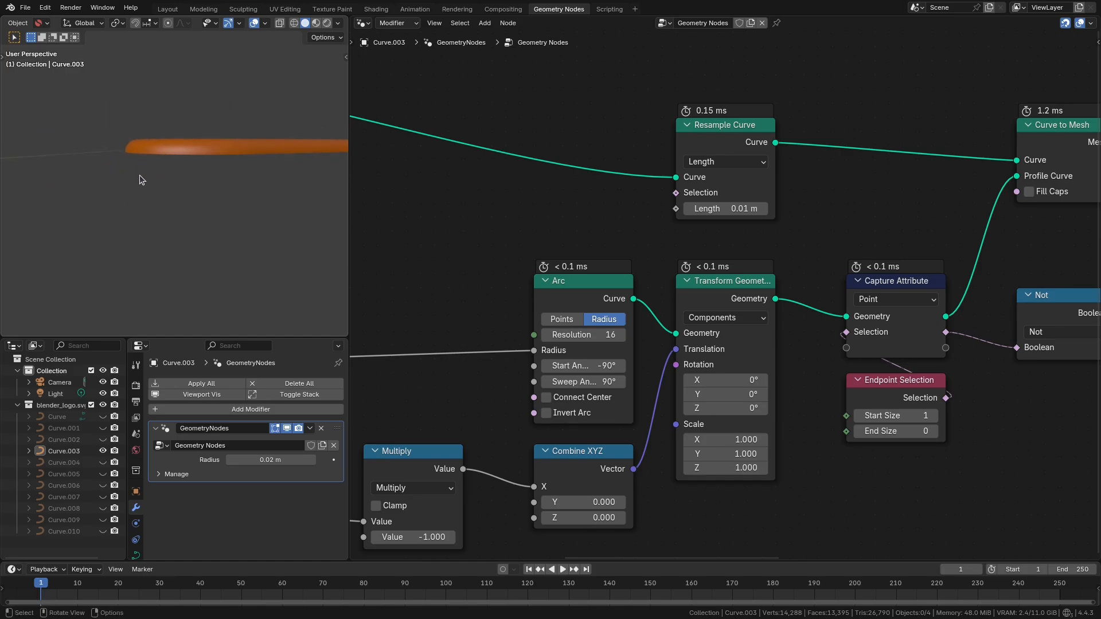
{"action": "middle_click_drag", "start_coordinate": [232, 174], "coordinate": [151, 231]}
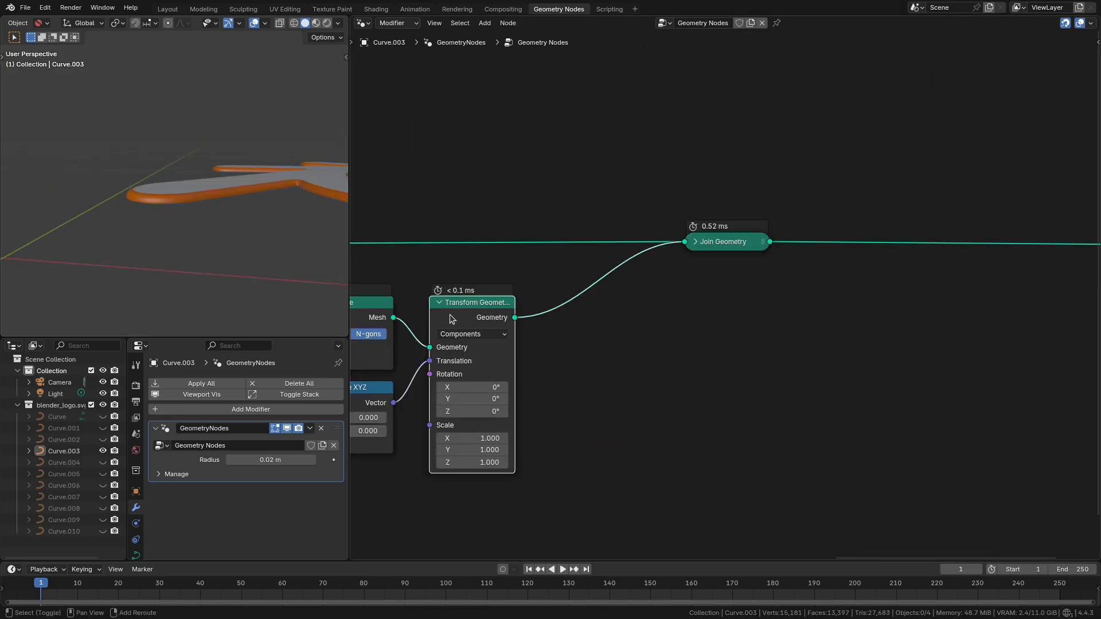
- Duplicate the Transform Geometry node beyond the Join Geometry and feed it the joined geometry
{"action": "key", "text": "shift+d"}
{"action": "left_click", "coordinate": [556, 334]}
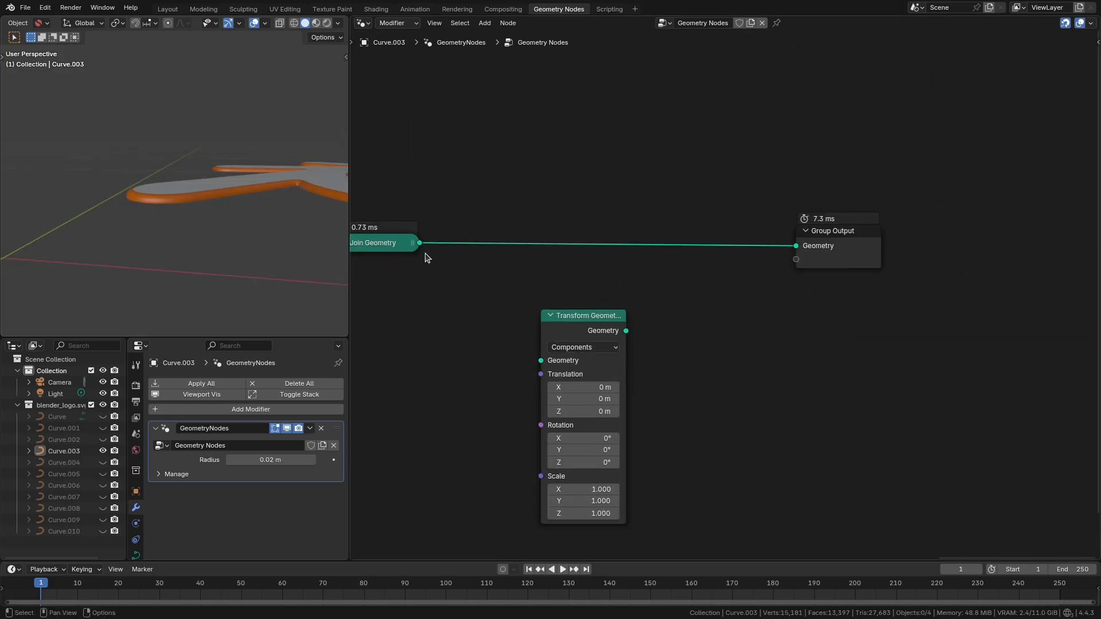
{"action": "left_click_drag", "start_coordinate": [419, 242], "coordinate": [538, 364]}
{"action": "middle_click_drag", "start_coordinate": [405, 319], "coordinate": [467, 361]}
- Insert a duplicated Join Geometry before the Group Output and connect the new Transform Geometry's output to it
{"action": "left_click", "coordinate": [439, 284]}
{"action": "key", "text": "shift+d"}
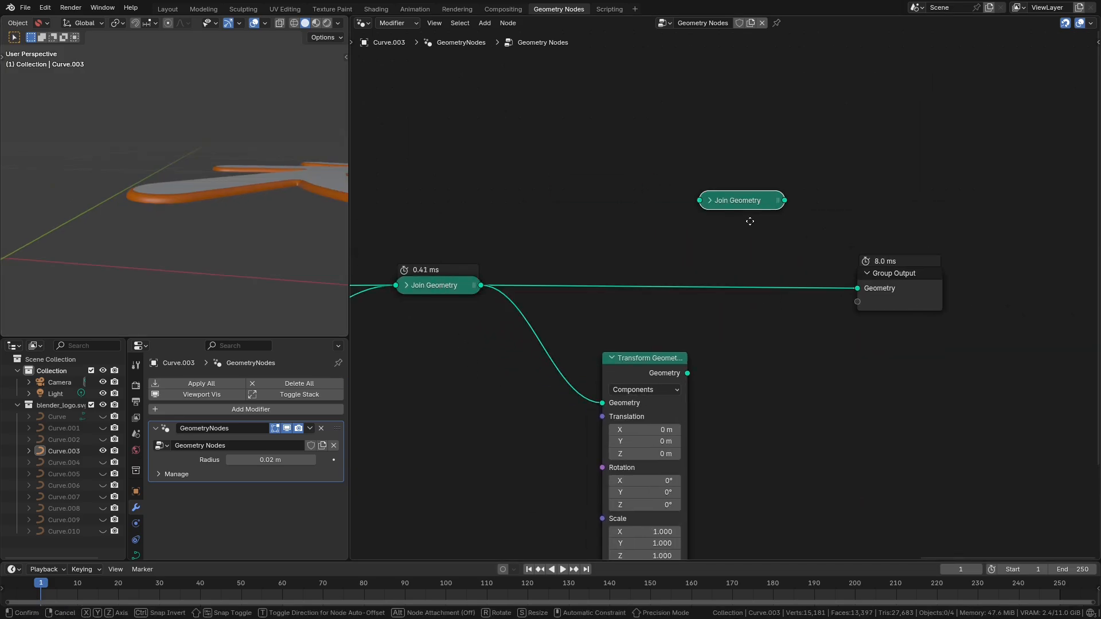
{"action": "left_click", "coordinate": [863, 285]}
{"action": "scroll", "coordinate": [744, 429], "scroll_direction": "up", "scroll_amount": 1}
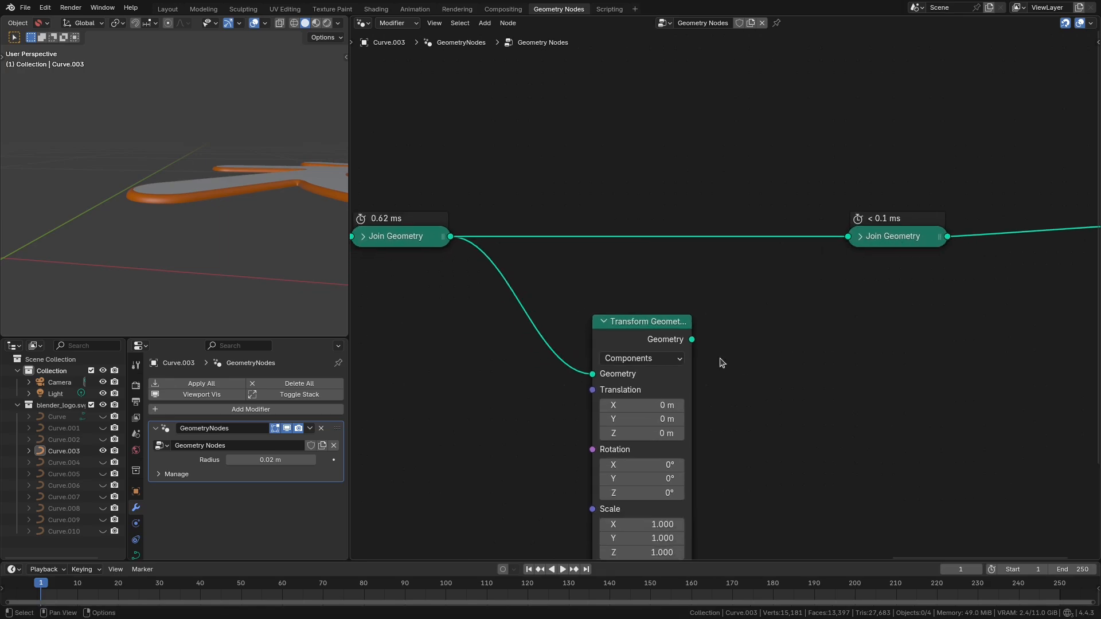
{"action": "left_click_drag", "start_coordinate": [696, 339], "coordinate": [852, 237]}
{"action": "middle_click_drag", "start_coordinate": [722, 559], "coordinate": [761, 468]}
{"action": "scroll", "coordinate": [688, 523], "scroll_direction": "up", "scroll_amount": 1}
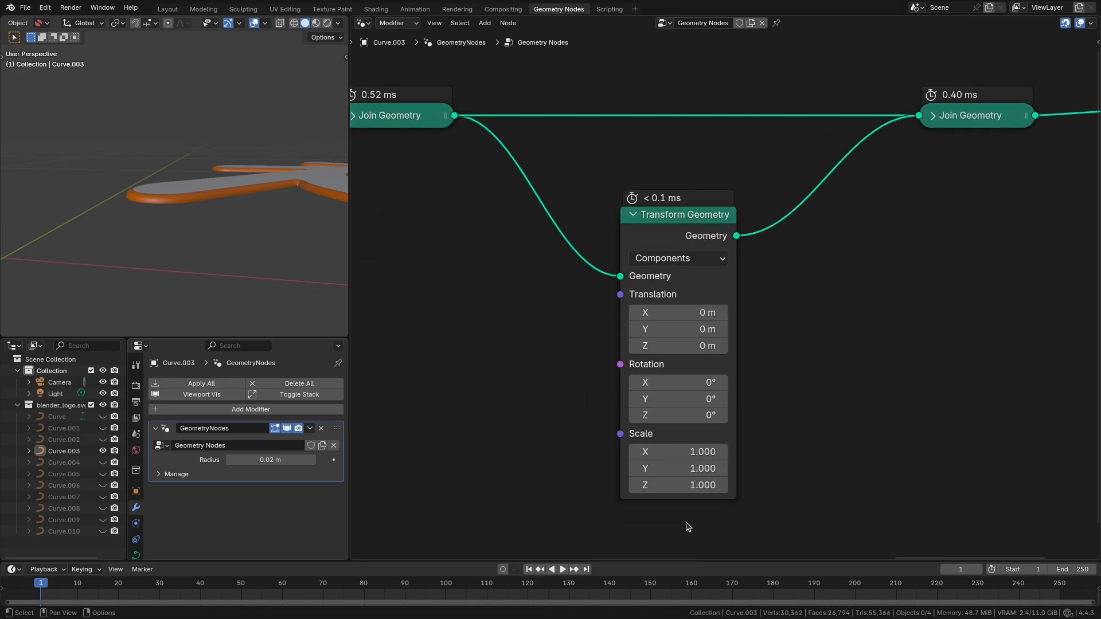
- Mirror the transformed copy vertically with a Z scale of -1 and offset its Z translation to -0.09 m
{"action": "left_click", "coordinate": [667, 487]}
{"action": "type", "text": "-1"}
{"action": "key", "text": "Return"}
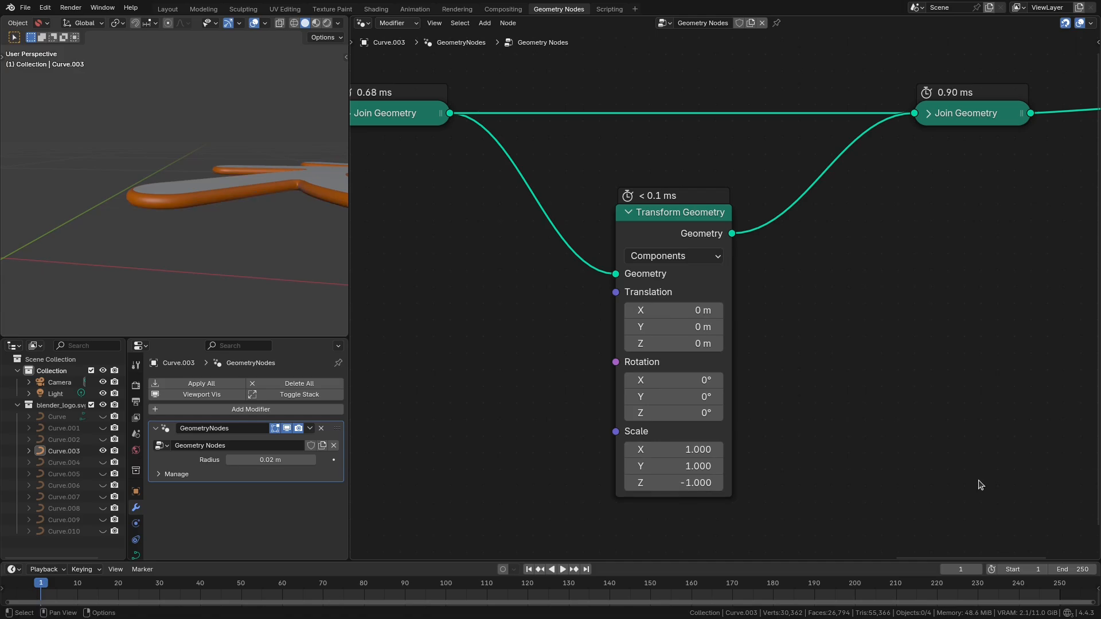
- Duplicate the Fill Curve node above Curve to Mesh and link Resample Curve's output to its Curve input
{"action": "scroll", "coordinate": [733, 206], "scroll_direction": "down", "scroll_amount": 5}
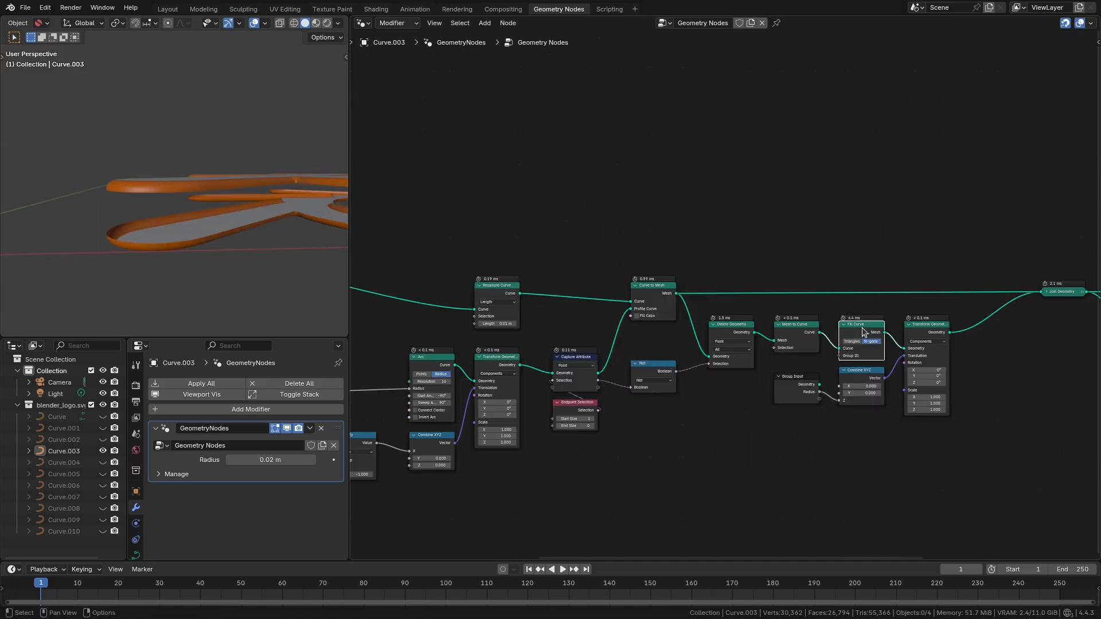
{"action": "key", "text": "shift+d"}
{"action": "left_click", "coordinate": [674, 208]}
{"action": "scroll", "coordinate": [624, 413], "scroll_direction": "up", "scroll_amount": 2}
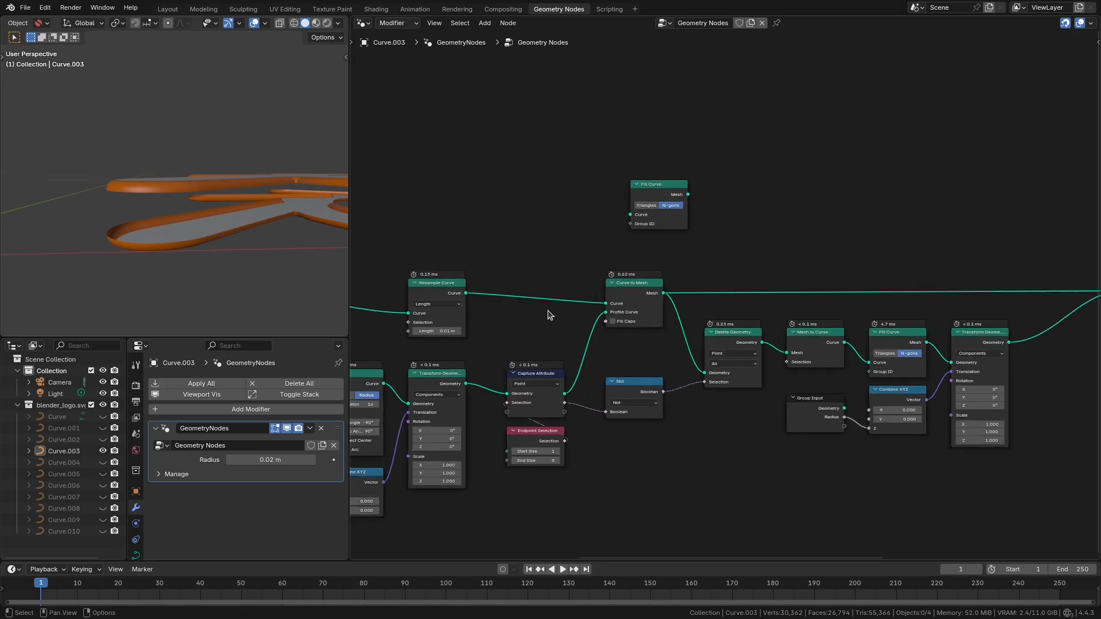
{"action": "middle_click_drag", "start_coordinate": [623, 413], "coordinate": [620, 367]}
{"action": "left_click_drag", "start_coordinate": [522, 436], "coordinate": [730, 337]}
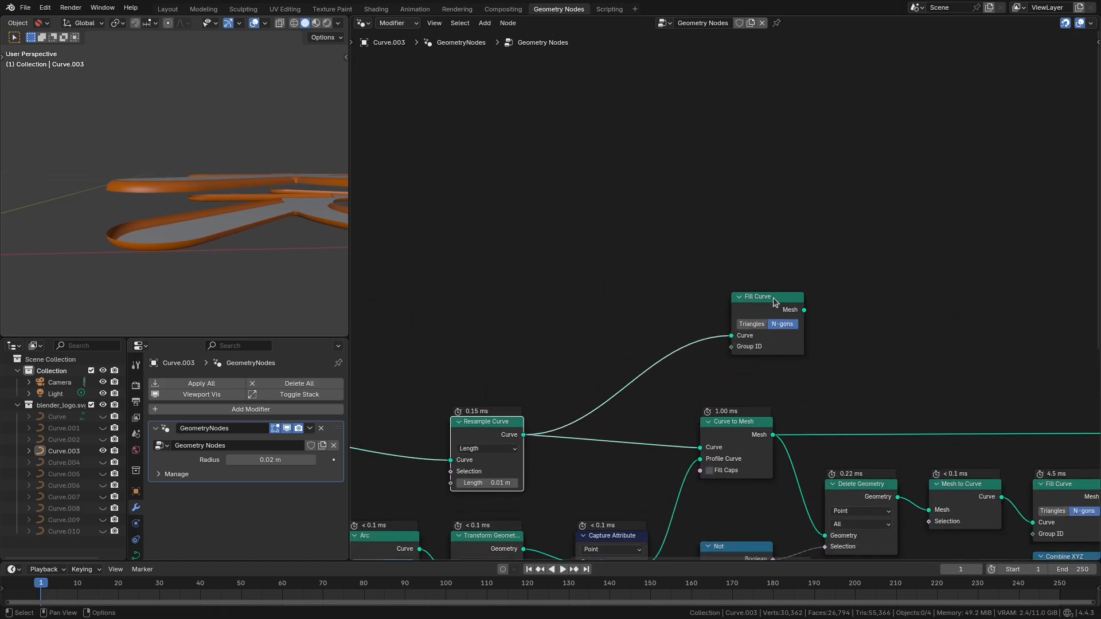
{"action": "left_click_drag", "start_coordinate": [771, 297], "coordinate": [750, 298]}
- Preview the duplicated Fill Curve's mesh through a Viewer node
{"action": "scroll", "coordinate": [745, 297], "scroll_direction": "down", "scroll_amount": 1}
{"action": "scroll", "coordinate": [883, 380], "scroll_direction": "down", "scroll_amount": 1}
{"action": "middle_click_drag", "start_coordinate": [883, 380], "coordinate": [634, 327]}
{"action": "left_click", "coordinate": [533, 279], "text": "ctrl+shift"}
{"action": "middle_click_drag", "start_coordinate": [252, 247], "coordinate": [207, 266]}
{"action": "scroll", "coordinate": [590, 306], "scroll_direction": "up", "scroll_amount": 2}
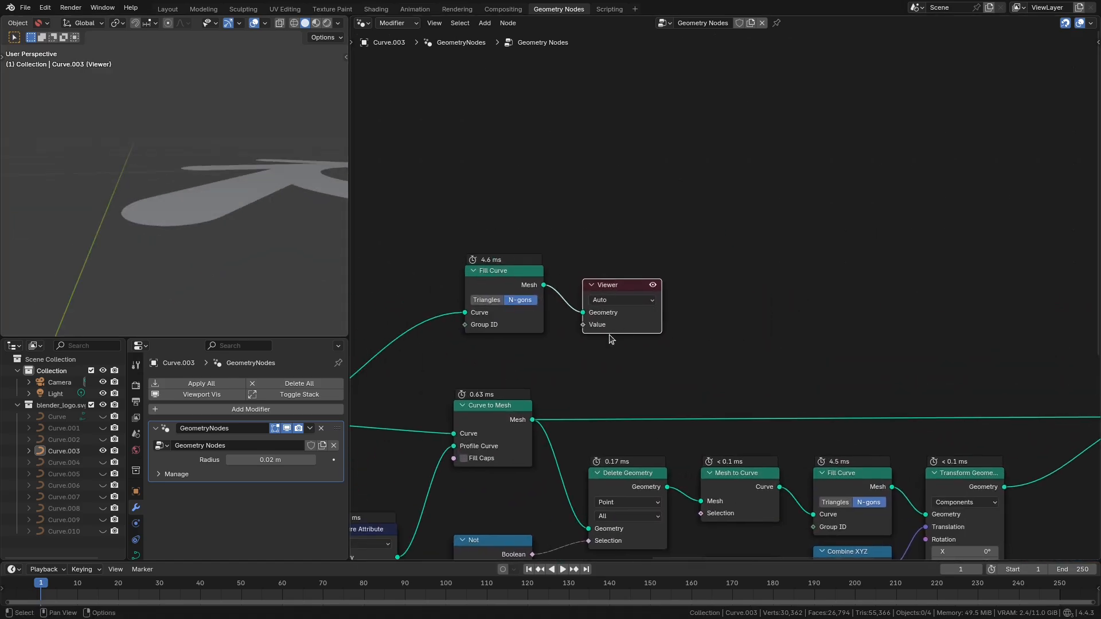
- Insert an Extrude Mesh node between the Fill Curve and Viewer, with Individual off and an offset scale of 0.1
{"action": "left_click_drag", "start_coordinate": [618, 320], "coordinate": [871, 305]}
{"action": "key", "text": "shift+a"}
{"action": "type", "text": "ex"}
{"action": "key", "text": "Return"}
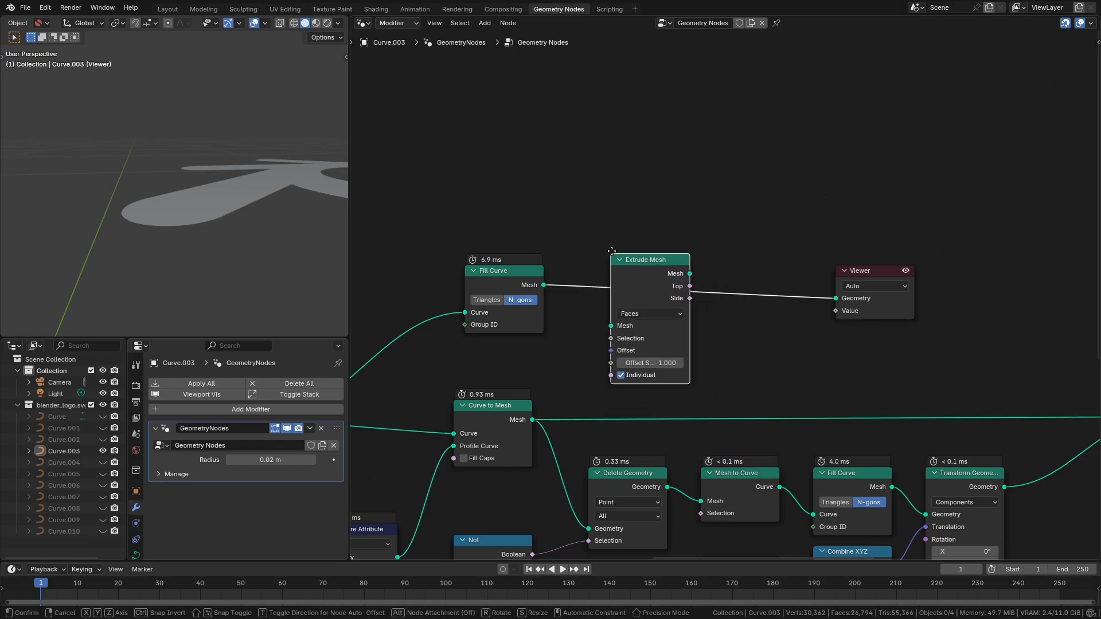
{"action": "left_click", "coordinate": [588, 253]}
{"action": "left_click_drag", "start_coordinate": [536, 270], "coordinate": [548, 259]}
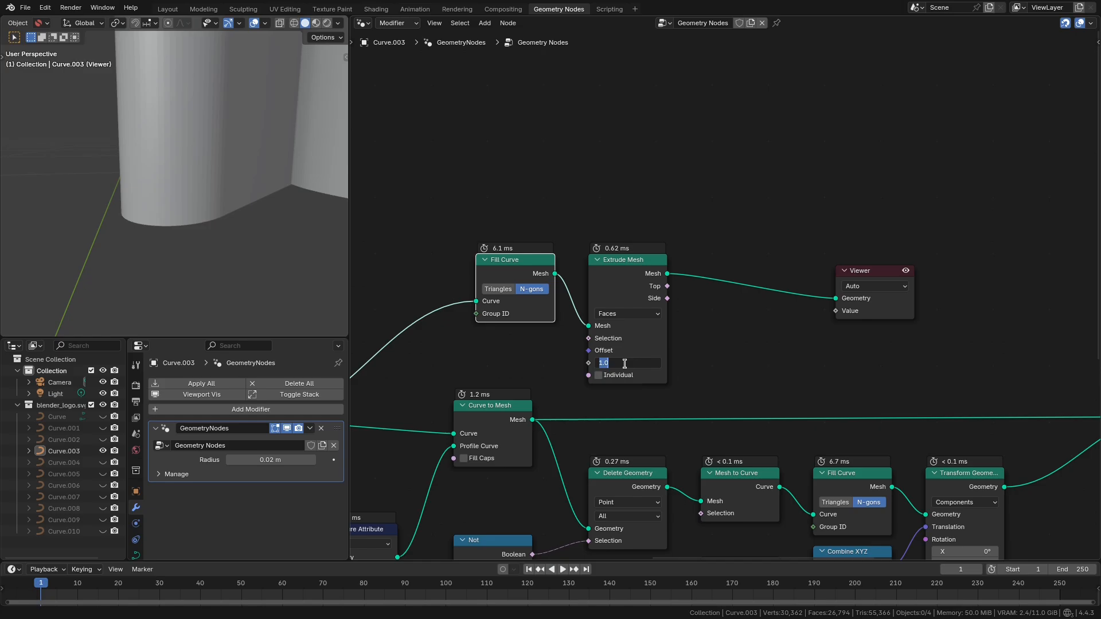
{"action": "key", "text": "Return"}
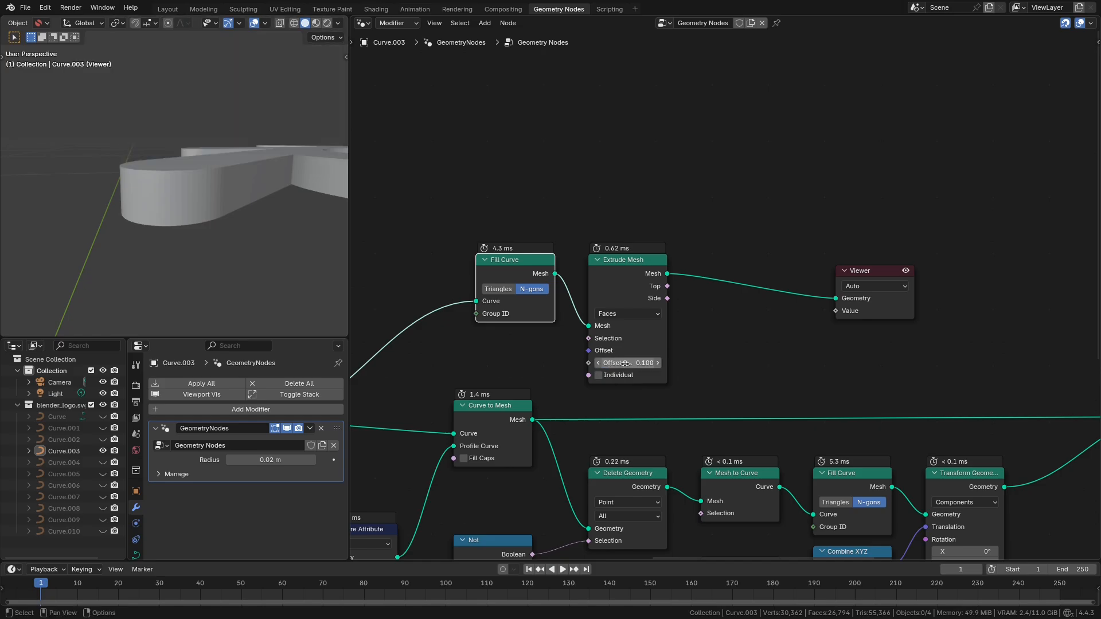
- Duplicate the Group Input node and place the copy beside the upper Fill Curve
{"action": "middle_click_drag", "start_coordinate": [677, 422], "coordinate": [705, 393]}
{"action": "scroll", "coordinate": [705, 394], "scroll_direction": "down", "scroll_amount": 8}
{"action": "middle_click_drag", "start_coordinate": [617, 508], "coordinate": [867, 386]}
{"action": "middle_click_drag", "start_coordinate": [505, 439], "coordinate": [690, 430]}
{"action": "scroll", "coordinate": [695, 370], "scroll_direction": "down", "scroll_amount": 2}
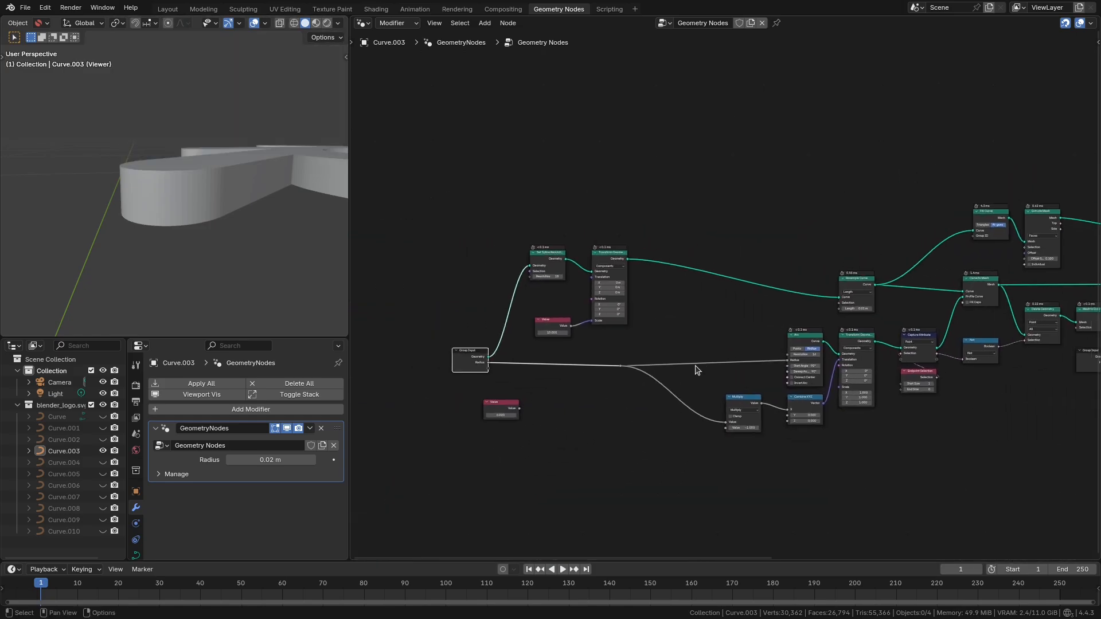
{"action": "middle_click_drag", "start_coordinate": [695, 370], "coordinate": [675, 406]}
{"action": "key", "text": "shift+d"}
{"action": "left_click", "coordinate": [894, 255]}
{"action": "left_click", "coordinate": [931, 229]}
{"action": "middle_click_drag", "start_coordinate": [975, 253], "coordinate": [792, 262]}
{"action": "scroll", "coordinate": [791, 262], "scroll_direction": "up", "scroll_amount": 8}
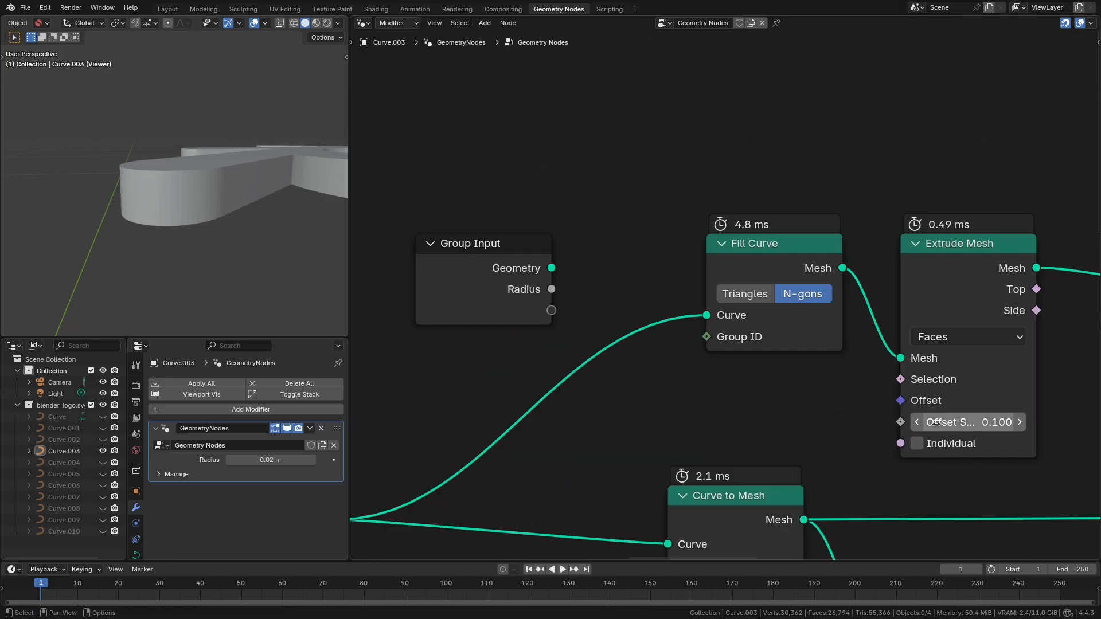
- Expose Extrude Mesh's Offset Scale as a new group input and rename that socket Depth
{"action": "left_click_drag", "start_coordinate": [901, 422], "coordinate": [551, 313]}
{"action": "left_click", "coordinate": [465, 277]}
{"action": "key", "text": "n"}
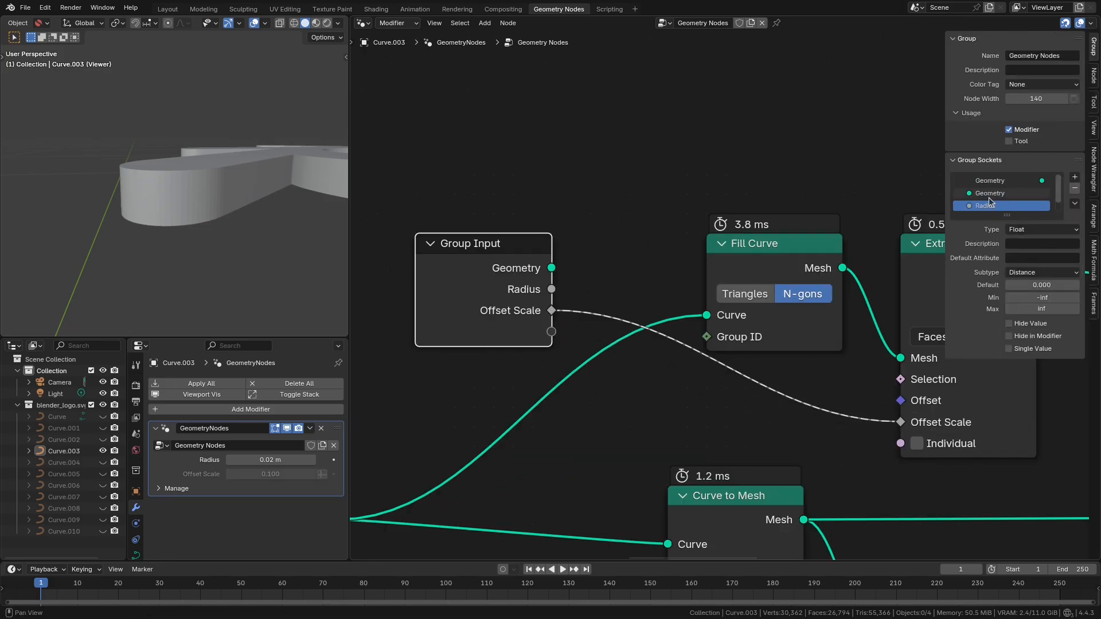
{"action": "scroll", "coordinate": [992, 205], "scroll_direction": "down", "scroll_amount": 1}
{"action": "double_click", "coordinate": [994, 208]}
{"action": "type", "text": "Depth"}
{"action": "key", "text": "Return"}
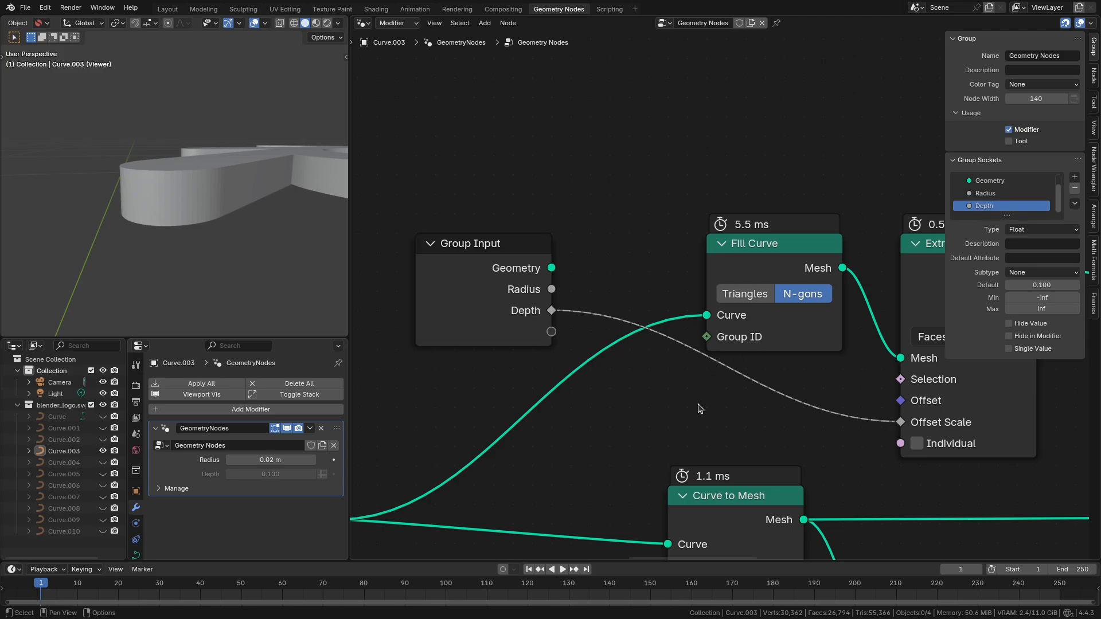
- Move the Viewer and the upper Group Input, Fill Curve and Extrude Mesh nodes along the tree toward the final Join Geometry
{"action": "scroll", "coordinate": [486, 413], "scroll_direction": "down", "scroll_amount": 6}
{"action": "scroll", "coordinate": [486, 413], "scroll_direction": "down", "scroll_amount": 1}
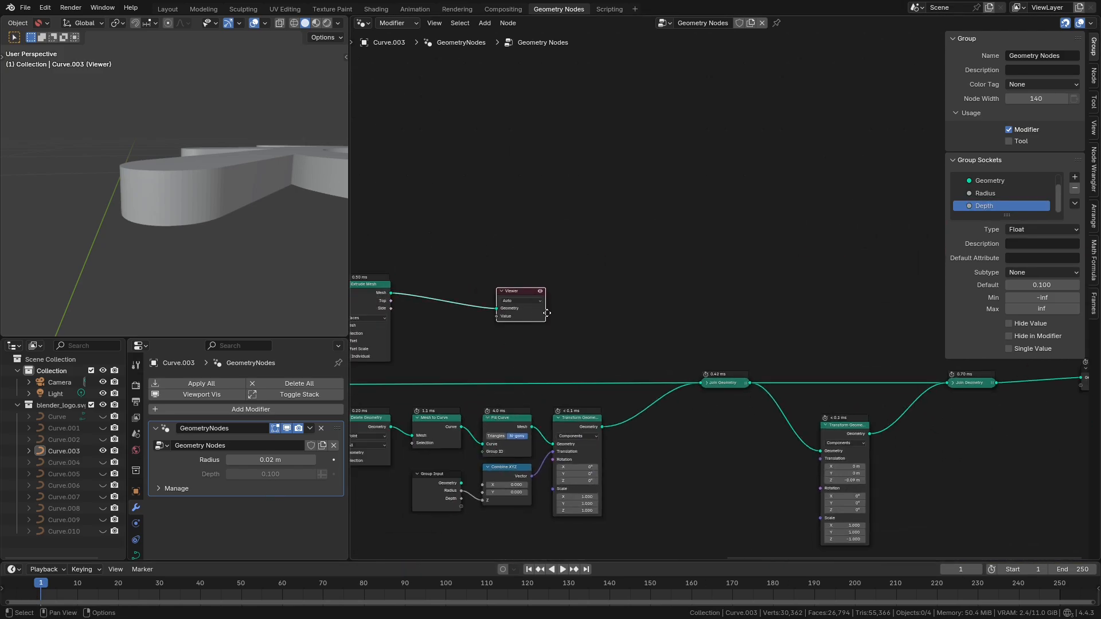
{"action": "left_click_drag", "start_coordinate": [542, 313], "coordinate": [783, 309]}
{"action": "scroll", "coordinate": [716, 315], "scroll_direction": "down", "scroll_amount": 1}
{"action": "middle_click_drag", "start_coordinate": [584, 327], "coordinate": [673, 331]}
{"action": "left_click_drag", "start_coordinate": [372, 257], "coordinate": [519, 312]}
{"action": "key", "text": "g"}
{"action": "left_click", "coordinate": [810, 291]}
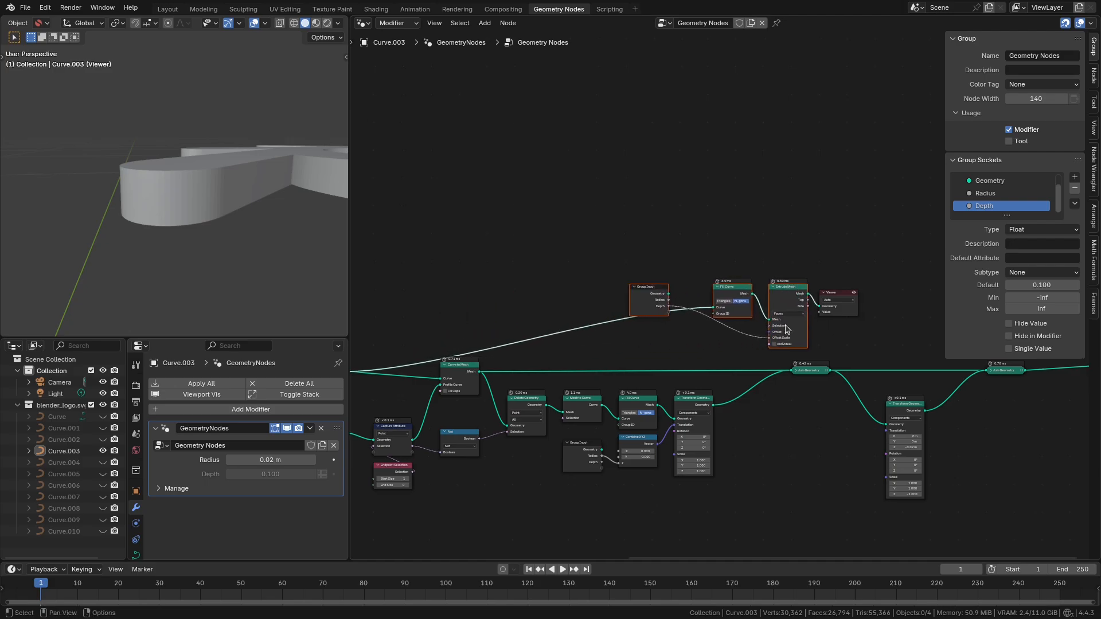
{"action": "scroll", "coordinate": [867, 324], "scroll_direction": "up", "scroll_amount": 3}
{"action": "middle_click_drag", "start_coordinate": [868, 324], "coordinate": [533, 373]}
{"action": "left_click_drag", "start_coordinate": [510, 357], "coordinate": [889, 351]}
{"action": "middle_click_drag", "start_coordinate": [528, 366], "coordinate": [745, 367]}
{"action": "left_click_drag", "start_coordinate": [461, 273], "coordinate": [652, 404]}
{"action": "key", "text": "g"}
{"action": "left_click", "coordinate": [779, 382]}
{"action": "scroll", "coordinate": [848, 382], "scroll_direction": "up", "scroll_amount": 4}
{"action": "left_click", "coordinate": [701, 386]}
{"action": "middle_click_drag", "start_coordinate": [848, 382], "coordinate": [541, 345]}
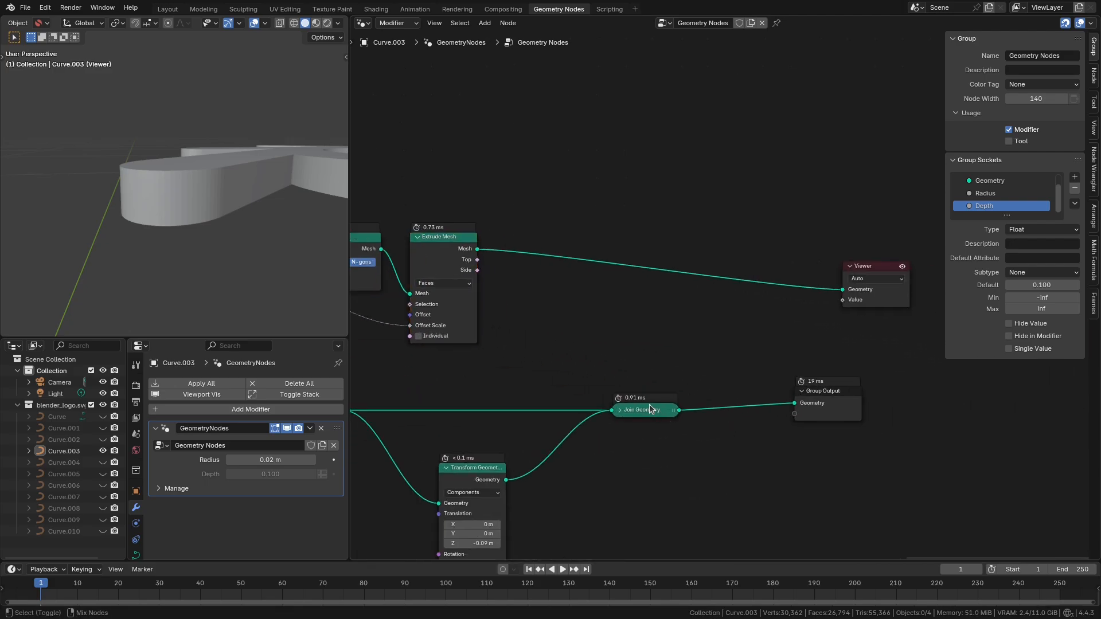
- Preview the final Join Geometry in the Viewer and connect Extrude Mesh's Mesh output to that join
{"action": "left_click", "coordinate": [642, 409], "text": "ctrl+shift"}
{"action": "left_click_drag", "start_coordinate": [477, 249], "coordinate": [592, 331]}
{"action": "left_click_drag", "start_coordinate": [610, 407], "coordinate": [611, 409]}
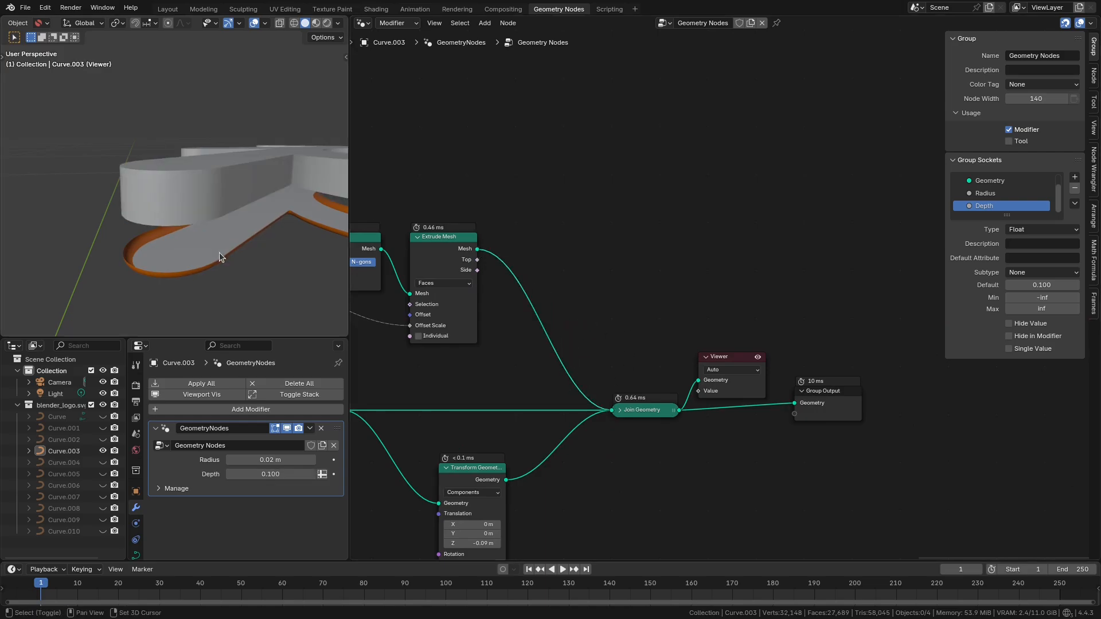
- Set the mirrored Transform Geometry's Z translation to 0 m
{"action": "middle_click_drag", "start_coordinate": [219, 252], "coordinate": [217, 233]}
{"action": "middle_click_drag", "start_coordinate": [608, 442], "coordinate": [549, 441]}
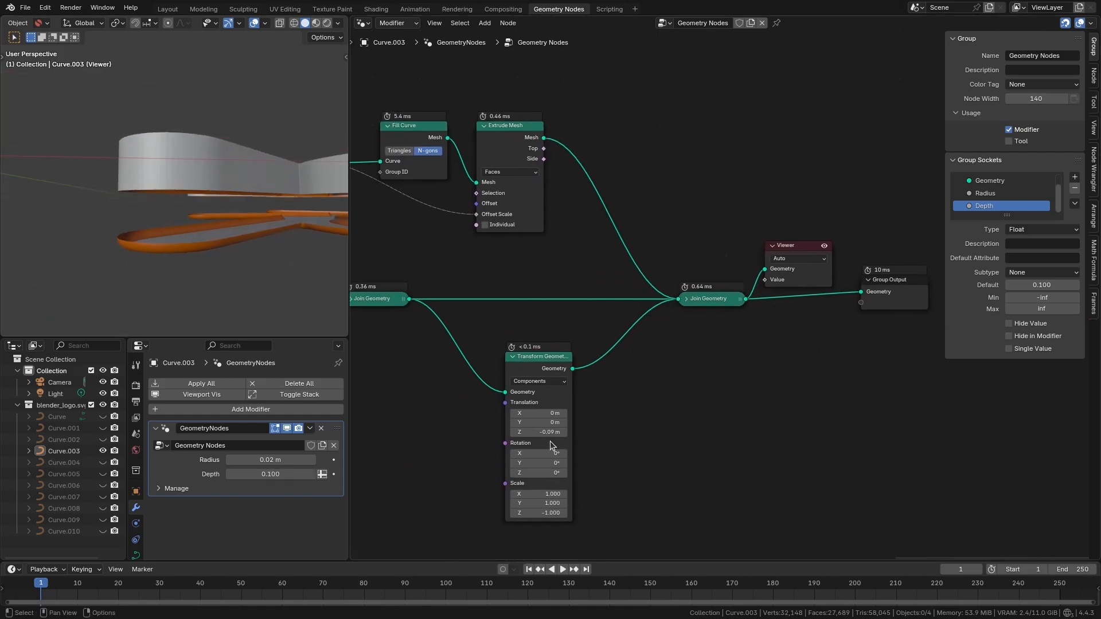
{"action": "type", "text": "0"}
{"action": "key", "text": "Return"}
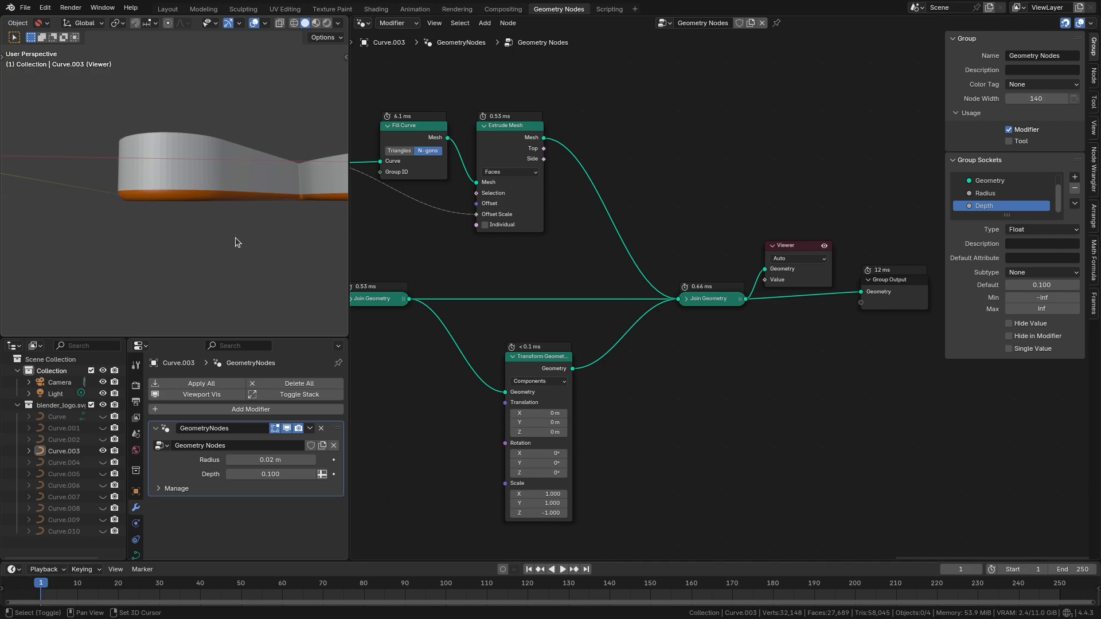
- Preview the Extrude Mesh output on its own and examine the extruded shape's end faces
{"action": "middle_click_drag", "start_coordinate": [235, 237], "coordinate": [252, 225]}
{"action": "middle_click_drag", "start_coordinate": [513, 139], "coordinate": [560, 153]}
{"action": "left_click", "coordinate": [560, 153], "text": "ctrl+shift"}
{"action": "middle_click_drag", "start_coordinate": [154, 249], "coordinate": [100, 155]}
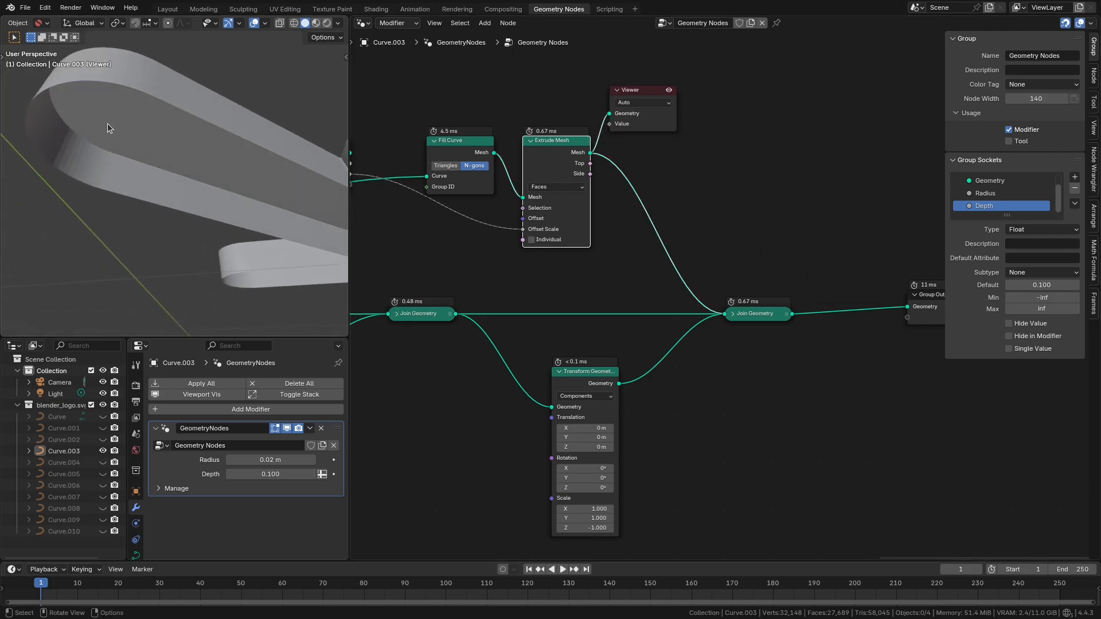
- Insert a Delete Geometry node between Extrude Mesh and the final Join Geometry, with Top driving its Selection, and preview its output
{"action": "scroll", "coordinate": [646, 269], "scroll_direction": "up", "scroll_amount": 1}
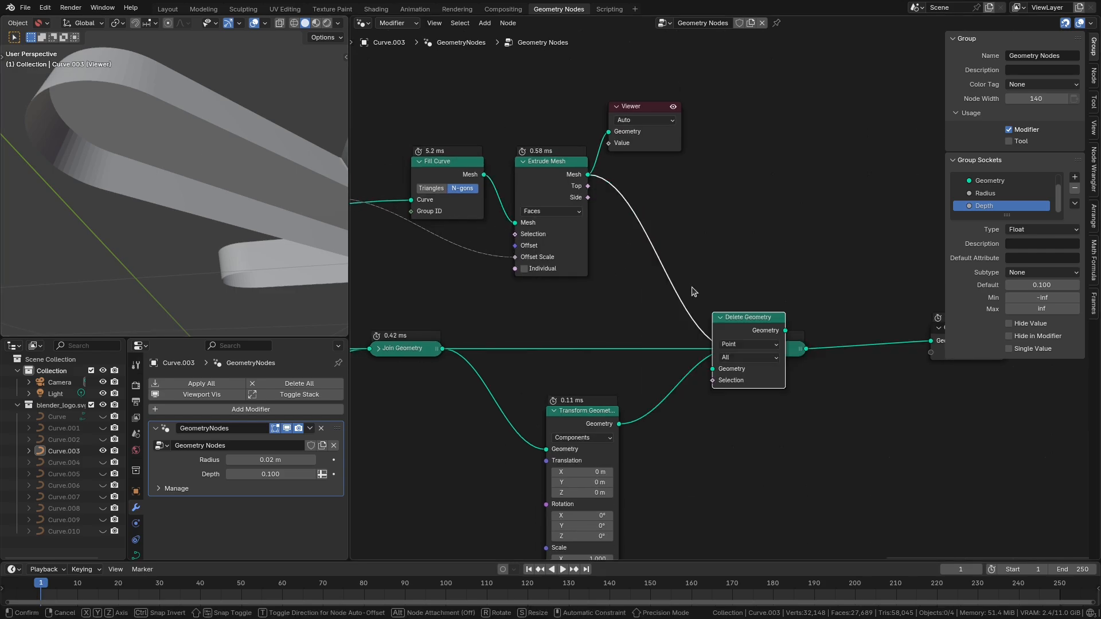
{"action": "left_click", "coordinate": [607, 172]}
{"action": "left_click_drag", "start_coordinate": [587, 186], "coordinate": [588, 194]}
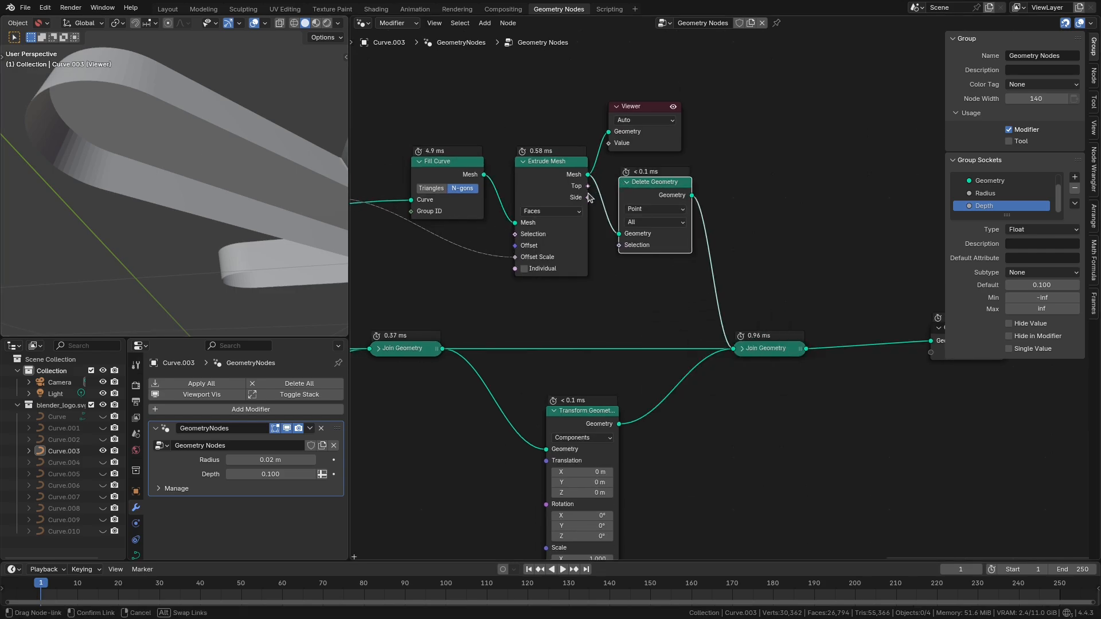
{"action": "left_click_drag", "start_coordinate": [611, 247], "coordinate": [615, 240]}
{"action": "left_click_drag", "start_coordinate": [663, 135], "coordinate": [715, 144]}
{"action": "left_click", "coordinate": [664, 188], "text": "ctrl+shift"}
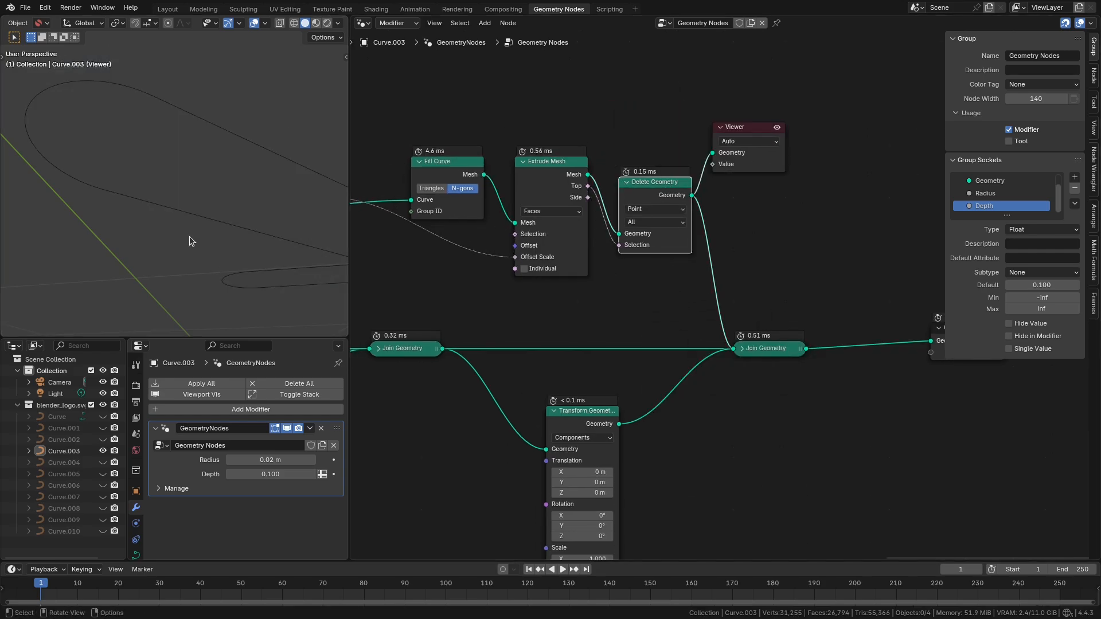
- Set the Delete Geometry domain to Face and examine the extruded side walls
{"action": "left_click", "coordinate": [649, 210]}
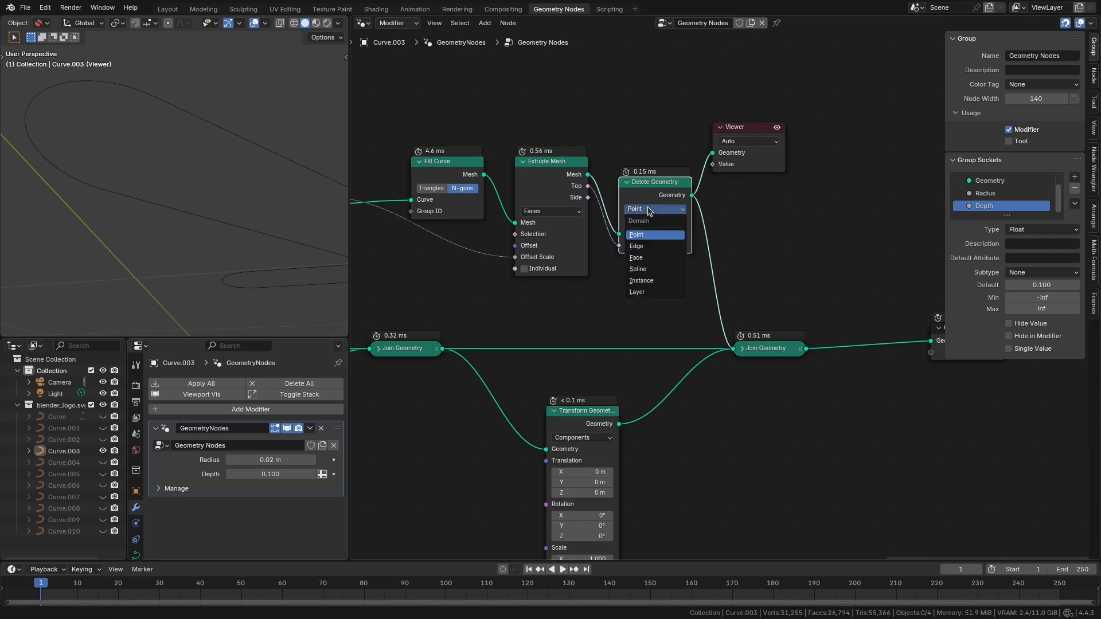
{"action": "left_click", "coordinate": [654, 258]}
{"action": "middle_click_drag", "start_coordinate": [109, 208], "coordinate": [74, 289]}
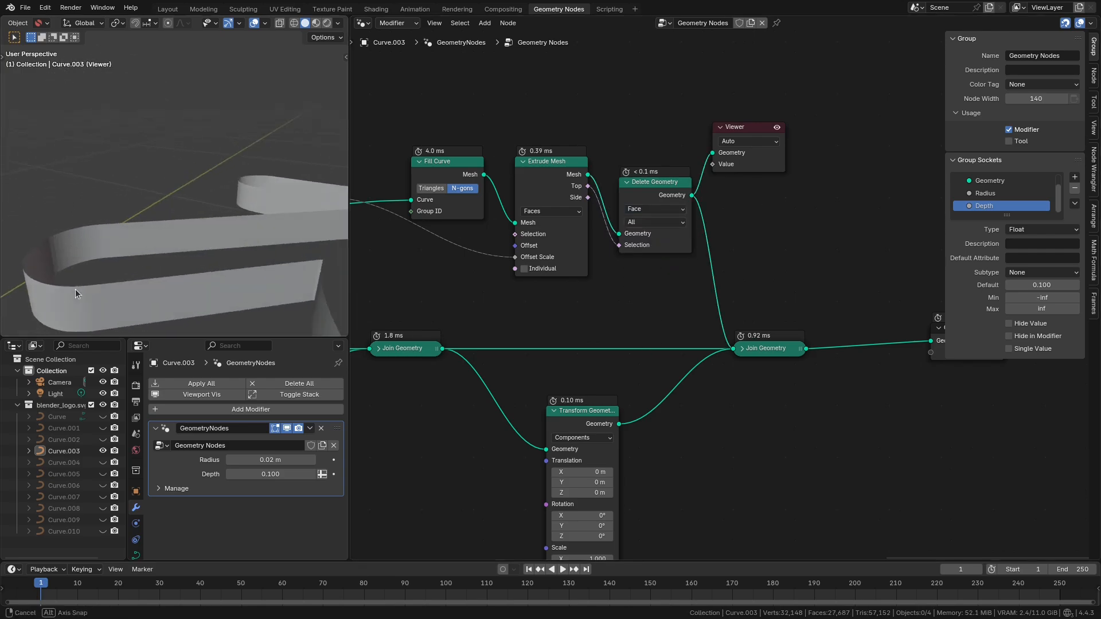
{"action": "middle_click_drag", "start_coordinate": [167, 291], "coordinate": [204, 250]}
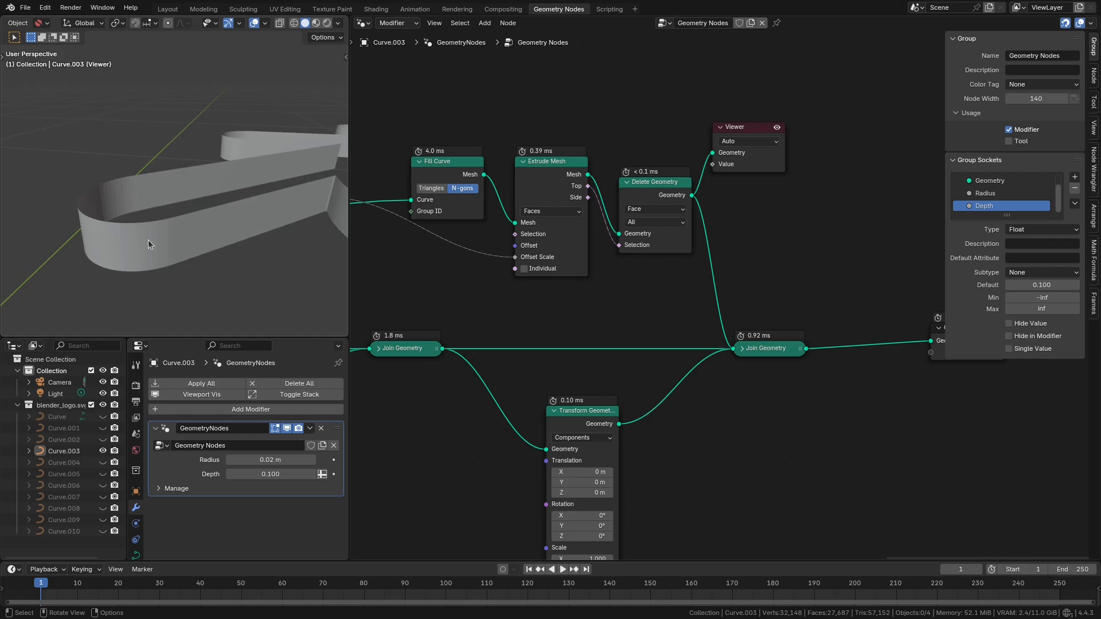
- Duplicate the mirrored Transform Geometry, reset the copy to defaults, and insert it on the direct link between the two Join Geometry nodes
{"action": "middle_click_drag", "start_coordinate": [770, 165], "coordinate": [674, 141]}
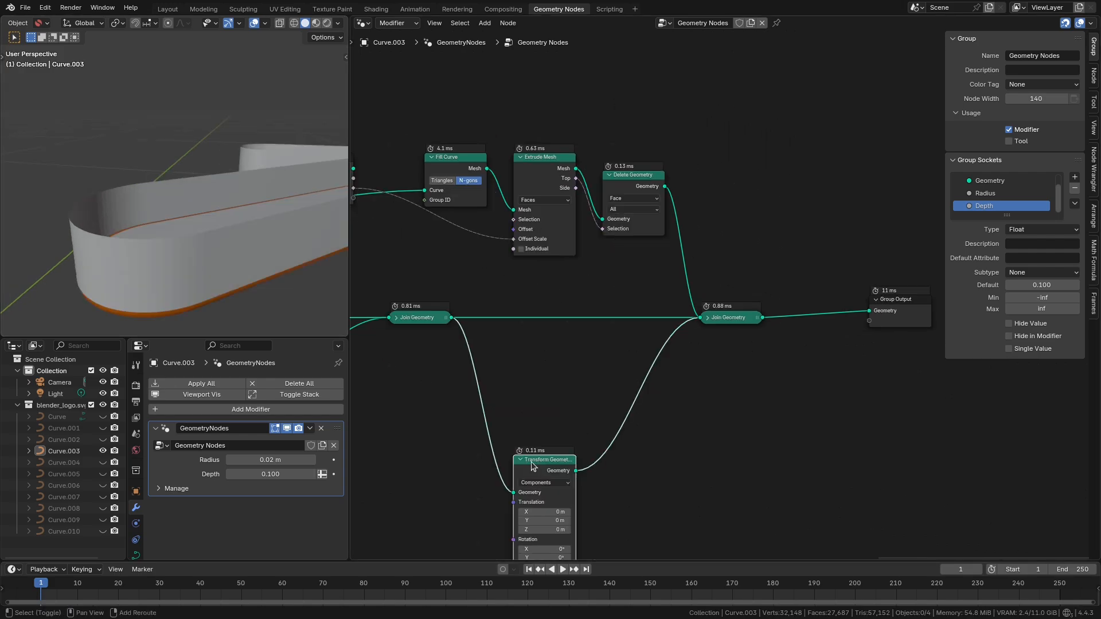
{"action": "key", "text": "shift+d"}
{"action": "left_click", "coordinate": [730, 370]}
{"action": "key", "text": "BackSpace"}
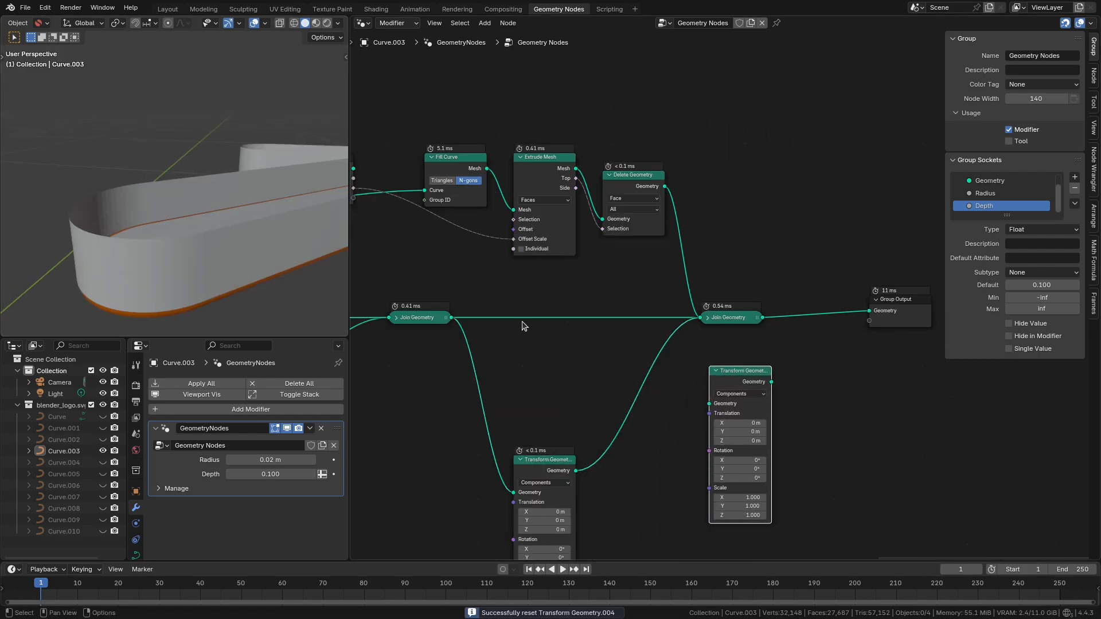
{"action": "left_click_drag", "start_coordinate": [739, 405], "coordinate": [570, 331]}
- Drive the new Transform Geometry's Translation with a Combine XYZ whose Z comes from the group's Depth input, and examine the logo
{"action": "scroll", "coordinate": [710, 388], "scroll_direction": "up", "scroll_amount": 3}
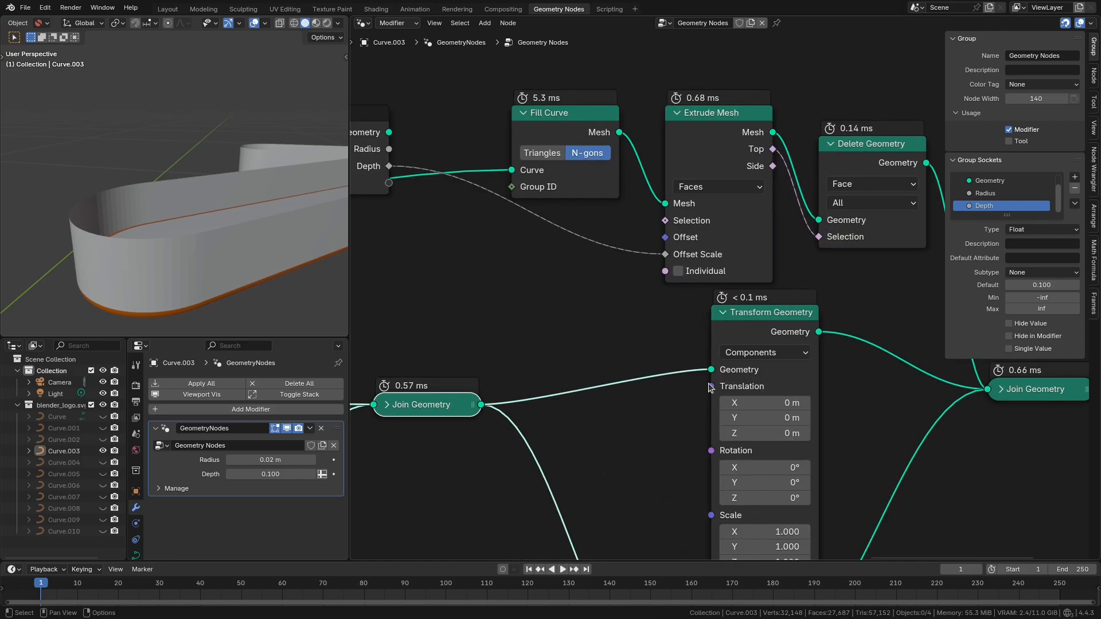
{"action": "left_click_drag", "start_coordinate": [710, 387], "coordinate": [546, 314]}
{"action": "left_click", "coordinate": [493, 345]}
{"action": "left_click", "coordinate": [565, 318]}
{"action": "middle_click_drag", "start_coordinate": [393, 188], "coordinate": [513, 202]}
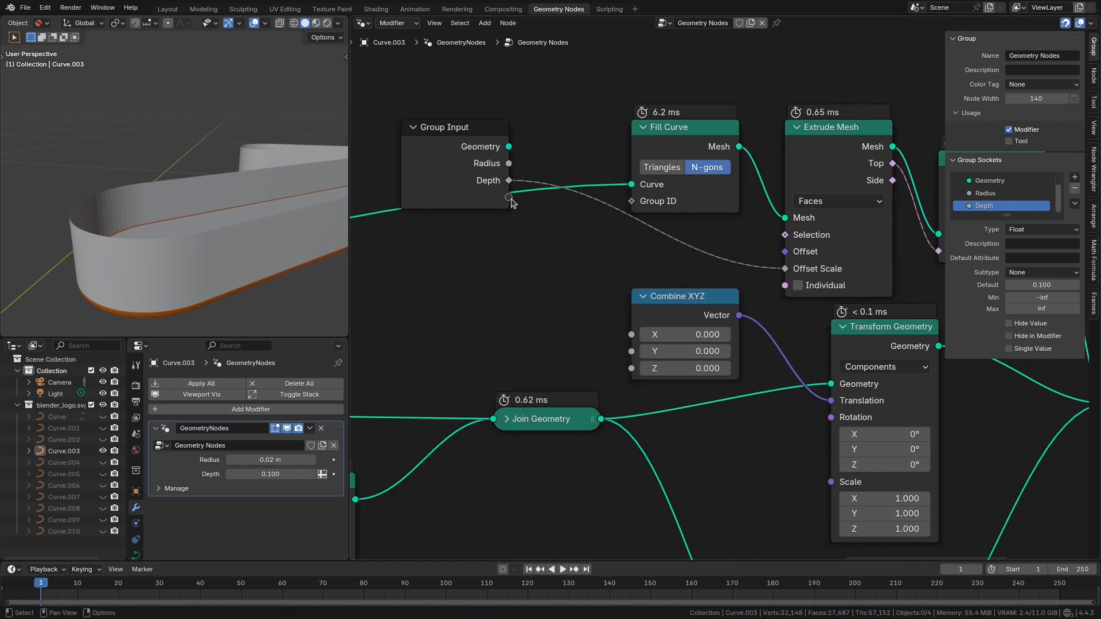
{"action": "left_click_drag", "start_coordinate": [509, 180], "coordinate": [631, 368]}
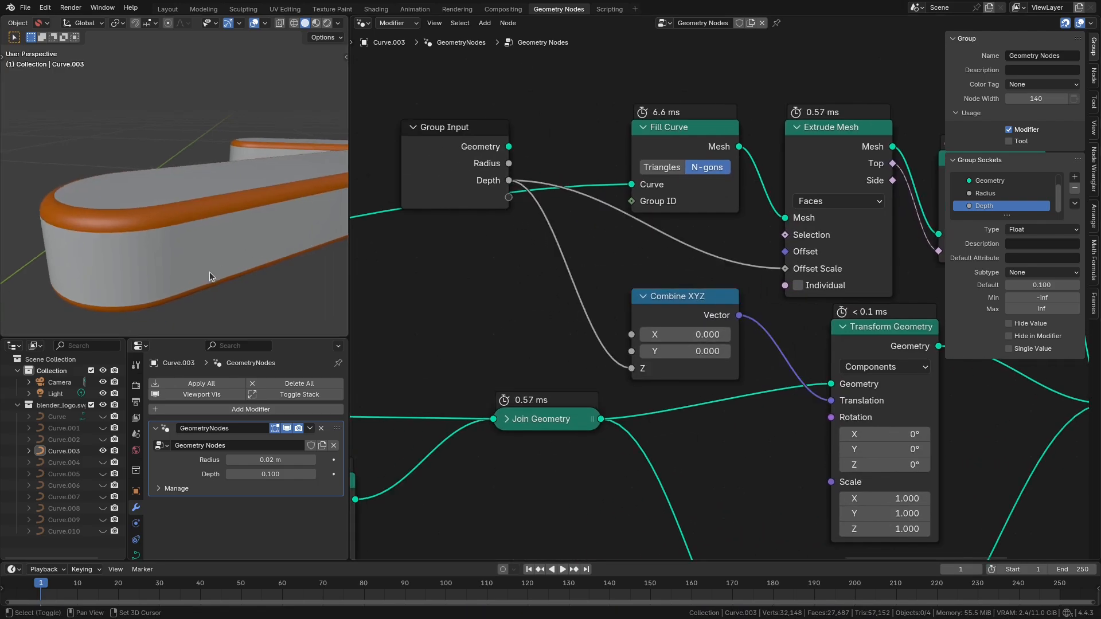
{"action": "middle_click_drag", "start_coordinate": [209, 272], "coordinate": [156, 191]}
{"action": "scroll", "coordinate": [216, 252], "scroll_direction": "down", "scroll_amount": 4}
{"action": "middle_click_drag", "start_coordinate": [215, 253], "coordinate": [189, 285]}
- Move Group Output farther from the final Join Geometry, insert a Merge by Distance node between them, and inspect the logo's edges
{"action": "middle_click_drag", "start_coordinate": [986, 450], "coordinate": [769, 430]}
{"action": "scroll", "coordinate": [769, 430], "scroll_direction": "down", "scroll_amount": 2}
{"action": "middle_click_drag", "start_coordinate": [860, 413], "coordinate": [585, 402]}
{"action": "left_click_drag", "start_coordinate": [778, 349], "coordinate": [864, 373]}
{"action": "scroll", "coordinate": [657, 446], "scroll_direction": "up", "scroll_amount": 2}
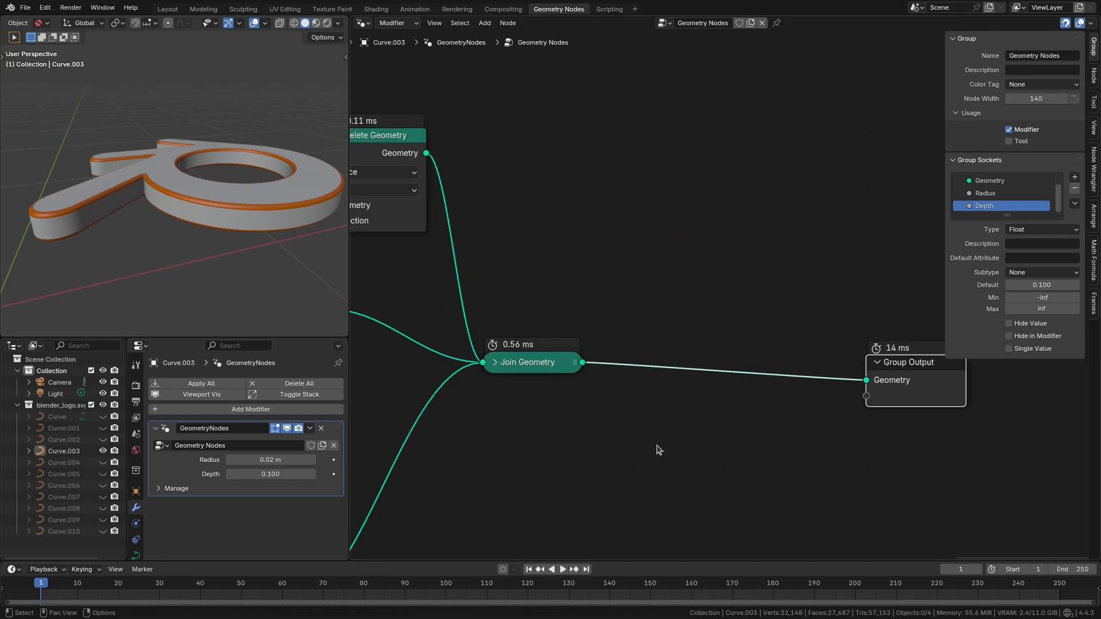
{"action": "key", "text": "shift+a"}
{"action": "type", "text": "merge"}
{"action": "key", "text": "Return"}
{"action": "left_click", "coordinate": [615, 352]}
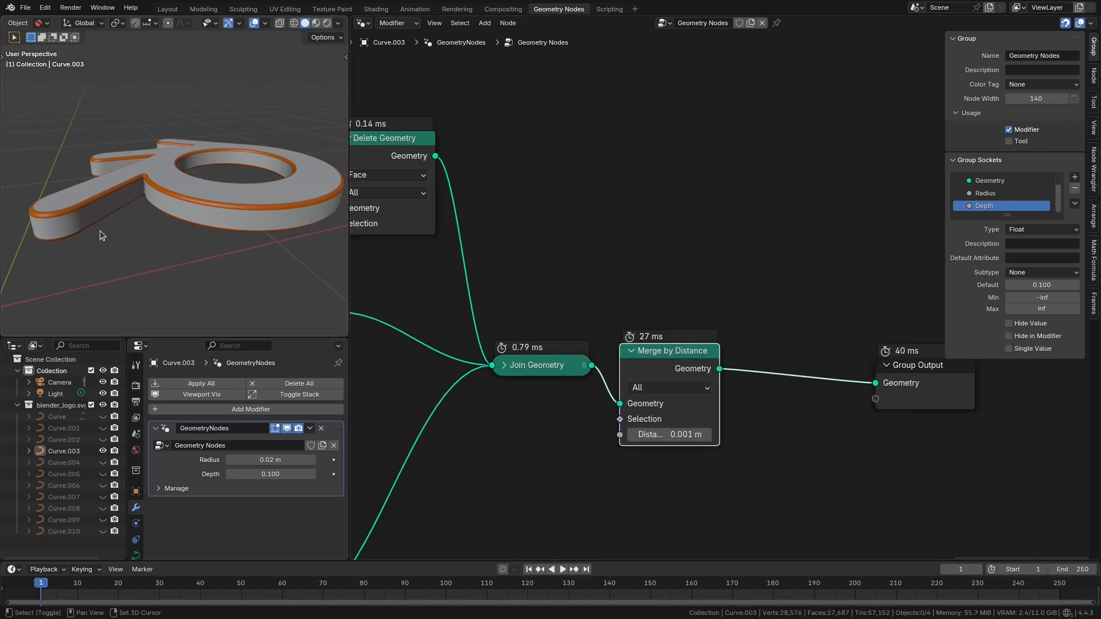
{"action": "middle_click_drag", "start_coordinate": [99, 231], "coordinate": [188, 215]}
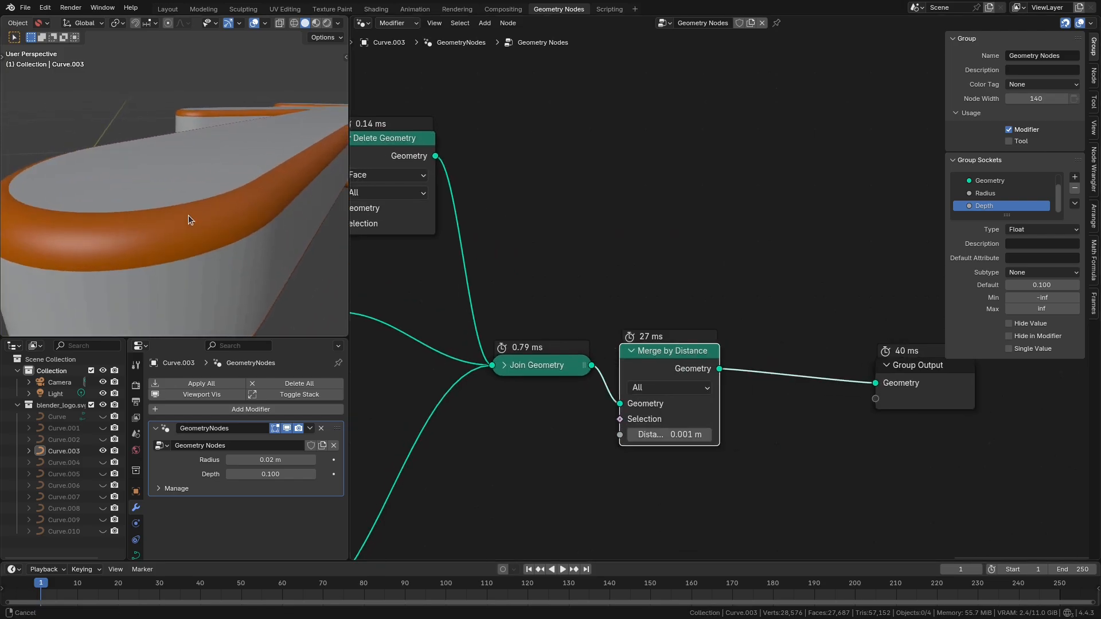
{"action": "scroll", "coordinate": [237, 262], "scroll_direction": "down", "scroll_amount": 4}
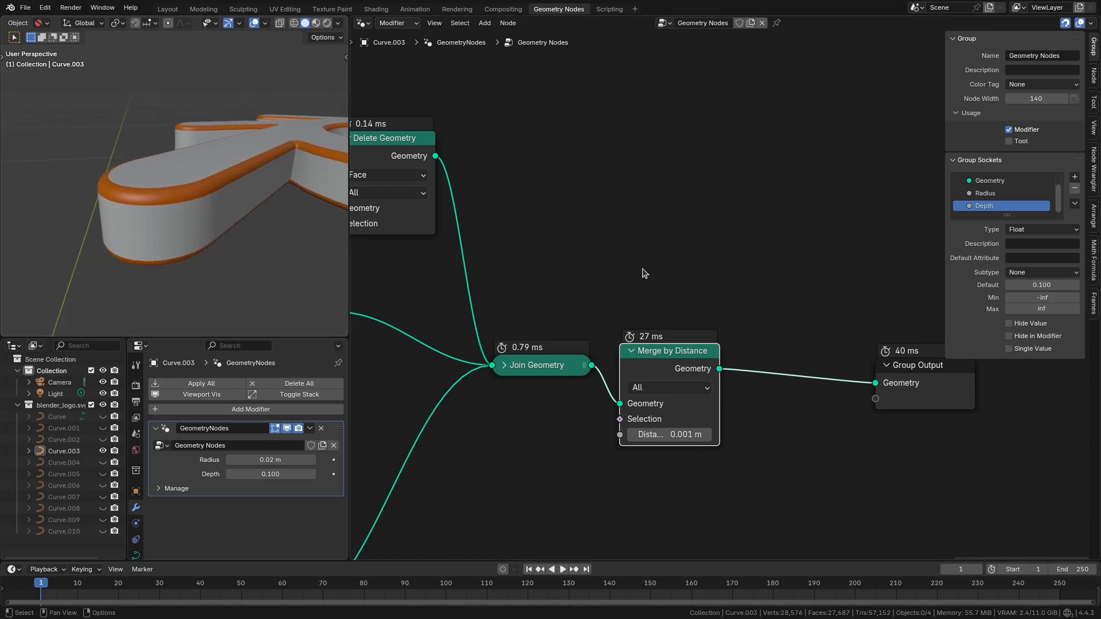
- Insert a Set Shade Smooth node between the side walls' Delete Geometry and the final Join Geometry
{"action": "scroll", "coordinate": [644, 390], "scroll_direction": "down", "scroll_amount": 5}
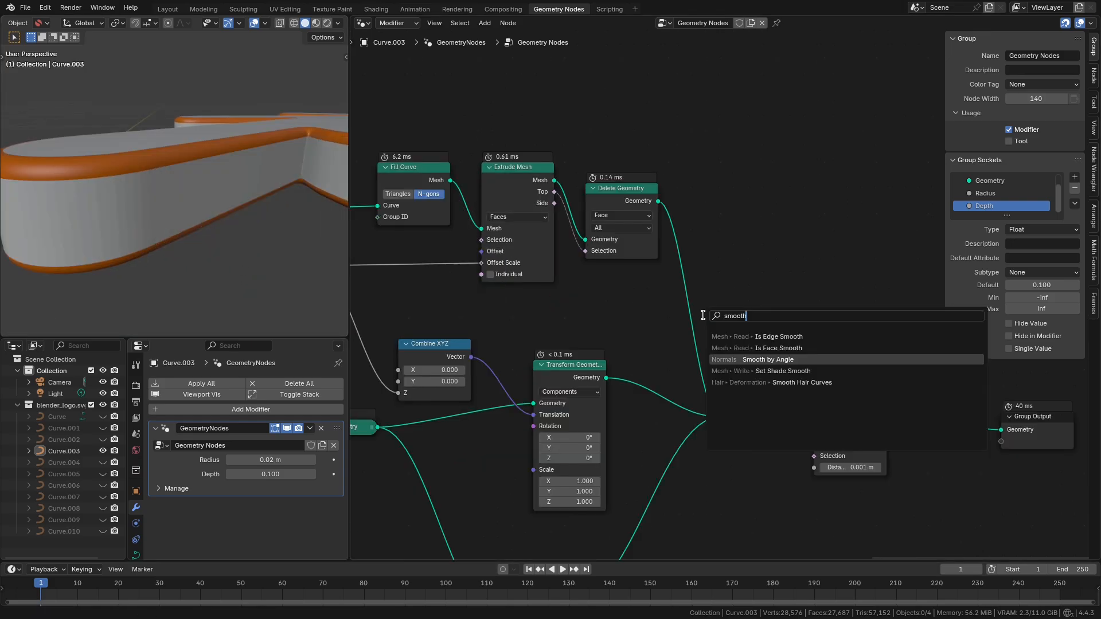
{"action": "key", "text": "Down"}
{"action": "key", "text": "Return"}
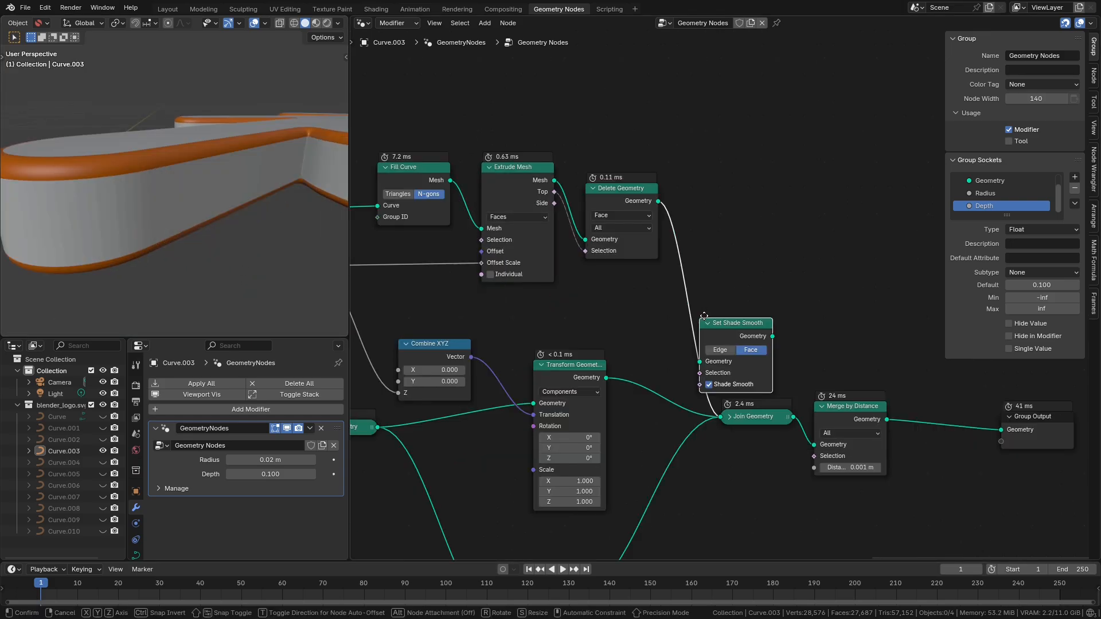
{"action": "left_click", "coordinate": [665, 274]}
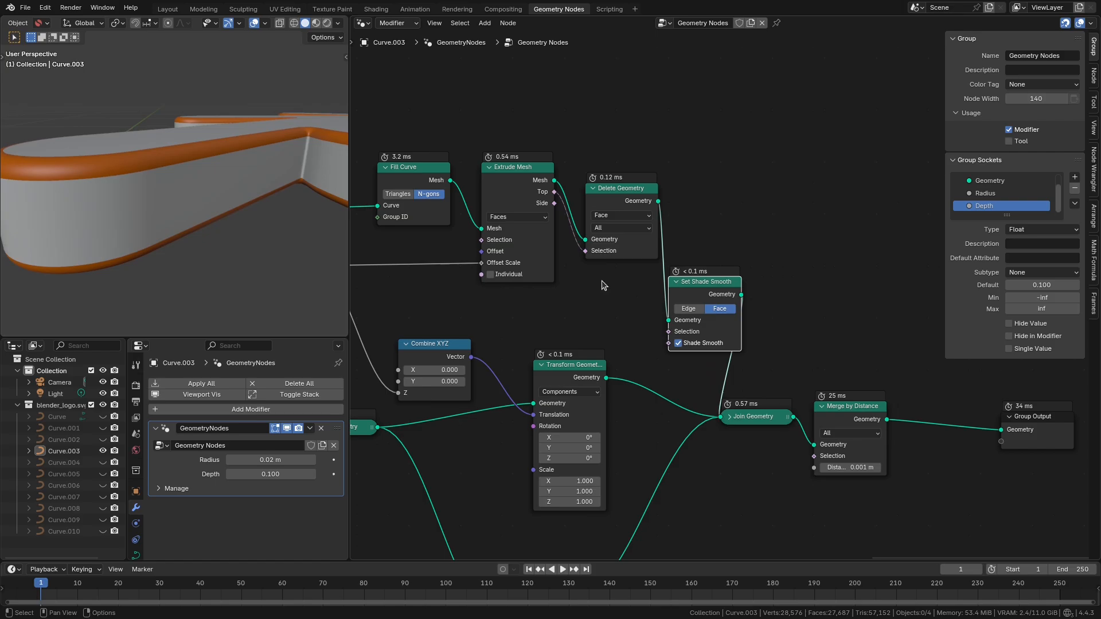
- Move the Multiply node that feeds the arc's Combine XYZ farther ahead of it to make room between them
{"action": "scroll", "coordinate": [191, 229], "scroll_direction": "down", "scroll_amount": 5}
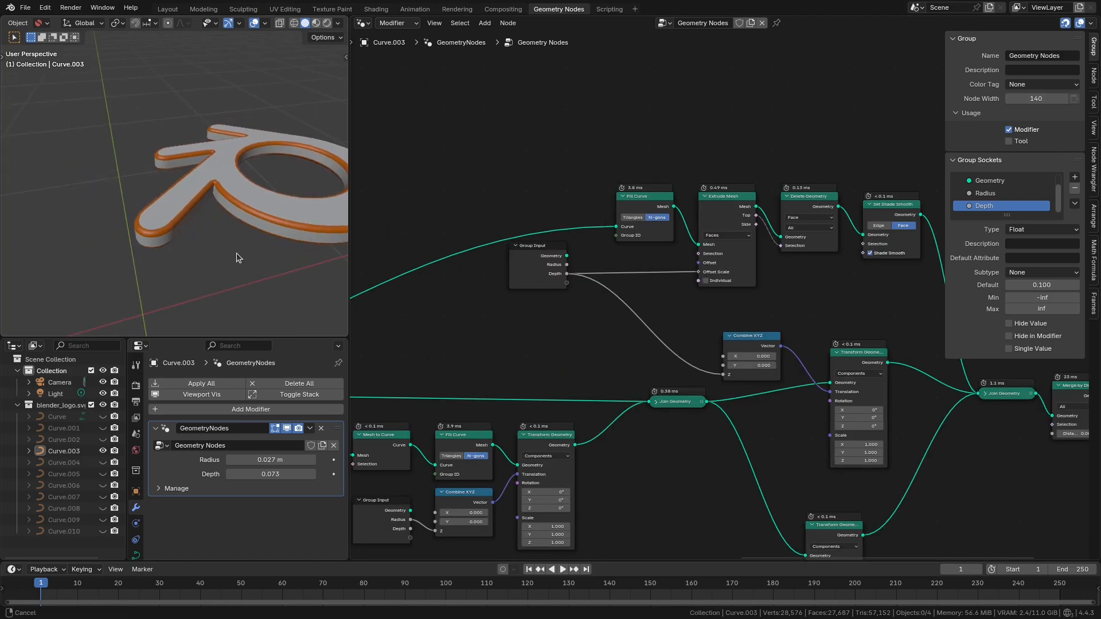
{"action": "middle_click_drag", "start_coordinate": [237, 253], "coordinate": [252, 255]}
{"action": "scroll", "coordinate": [460, 351], "scroll_direction": "down", "scroll_amount": 4}
{"action": "middle_click_drag", "start_coordinate": [447, 427], "coordinate": [700, 406]}
{"action": "middle_click_drag", "start_coordinate": [472, 411], "coordinate": [712, 380]}
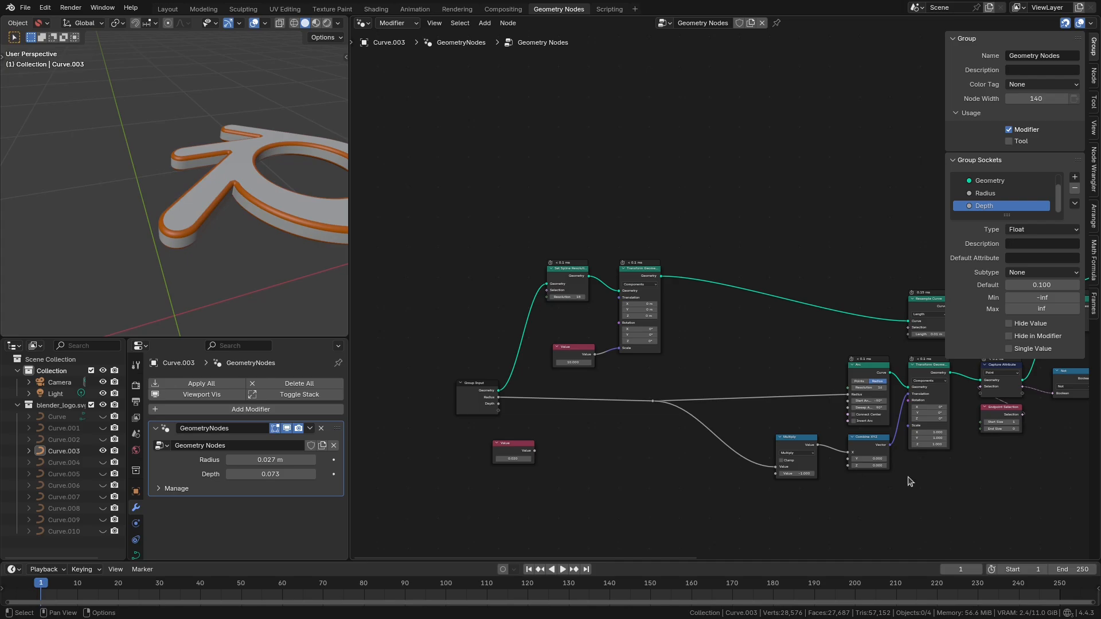
{"action": "middle_click_drag", "start_coordinate": [782, 481], "coordinate": [691, 432]}
{"action": "scroll", "coordinate": [711, 479], "scroll_direction": "up", "scroll_amount": 6}
{"action": "middle_click_drag", "start_coordinate": [716, 491], "coordinate": [704, 378]}
{"action": "scroll", "coordinate": [678, 475], "scroll_direction": "up", "scroll_amount": 3}
{"action": "middle_click_drag", "start_coordinate": [651, 493], "coordinate": [788, 472]}
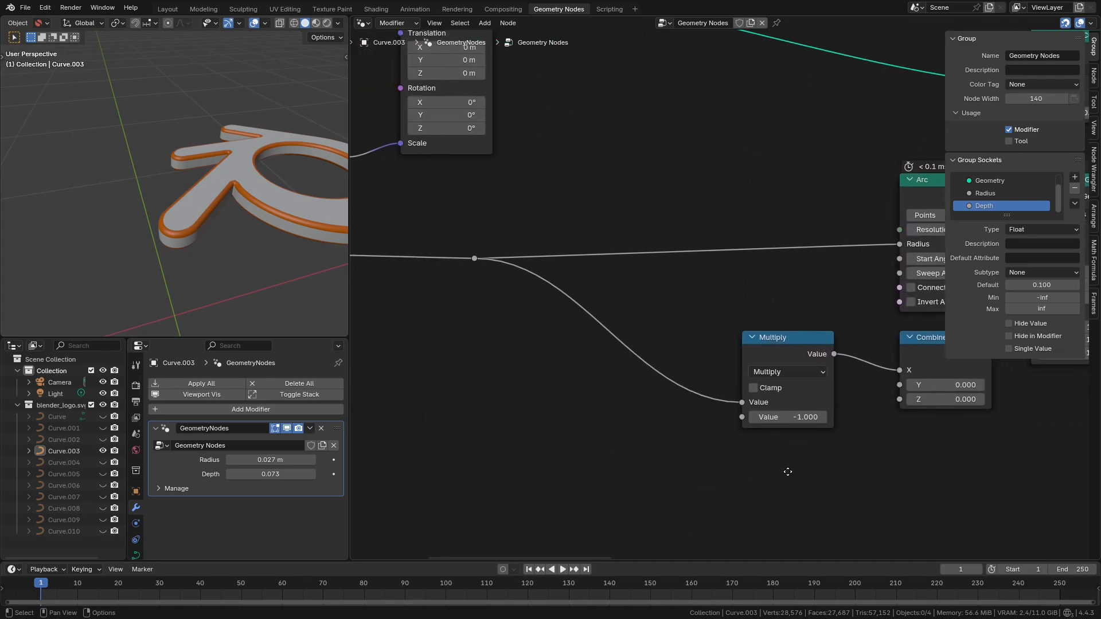
{"action": "left_click_drag", "start_coordinate": [770, 376], "coordinate": [690, 376]}
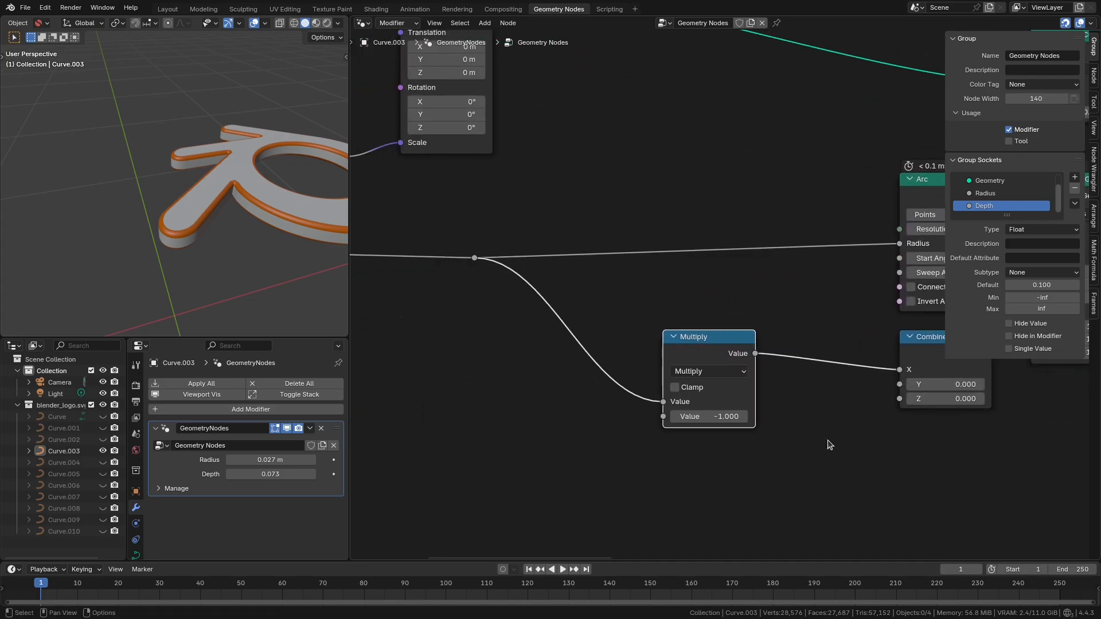
{"action": "middle_click_drag", "start_coordinate": [829, 445], "coordinate": [648, 415]}
{"action": "left_click_drag", "start_coordinate": [533, 341], "coordinate": [456, 338]}
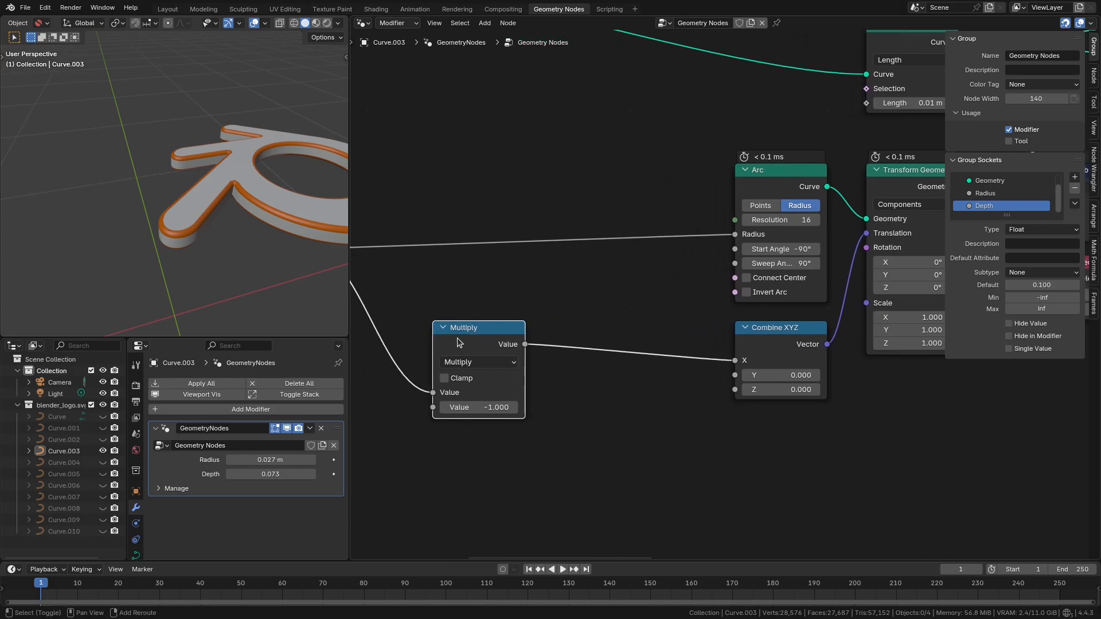
- Duplicate the Multiply node, reset the copy to Add with a second value of 0, and insert it before the arc's Combine XYZ
{"action": "key", "text": "shift+d"}
{"action": "left_click", "coordinate": [601, 411]}
{"action": "key", "text": "BackSpace"}
{"action": "left_click", "coordinate": [609, 486]}
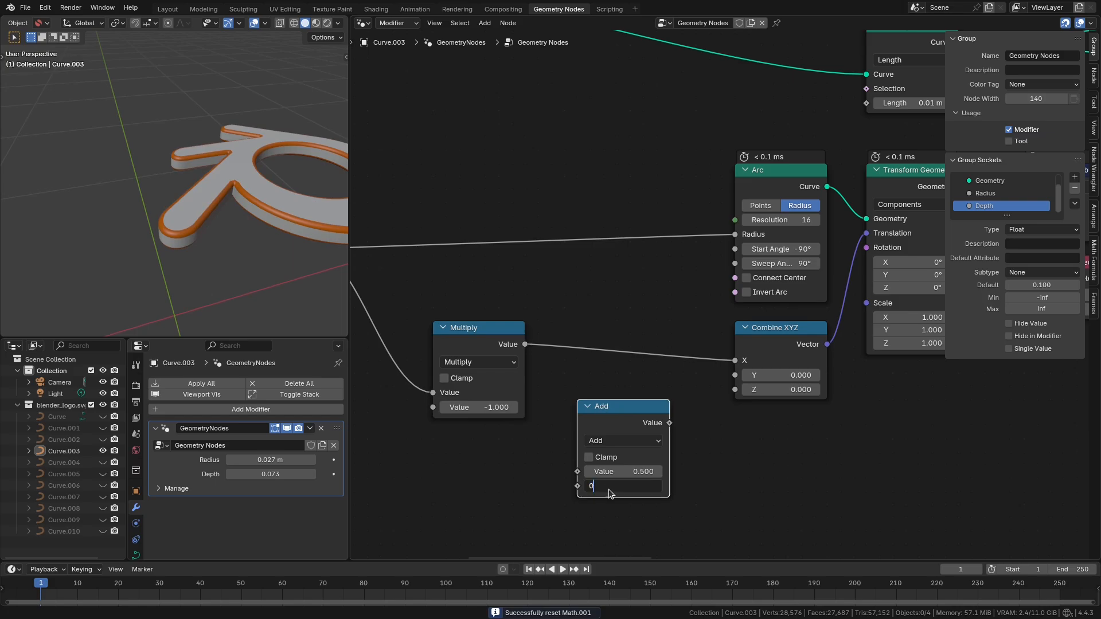
{"action": "left_click_drag", "start_coordinate": [607, 407], "coordinate": [621, 328]}
- Expose the Add node's second value as a new group input named Offset
{"action": "middle_click_drag", "start_coordinate": [436, 438], "coordinate": [762, 418]}
{"action": "scroll", "coordinate": [641, 421], "scroll_direction": "down", "scroll_amount": 4}
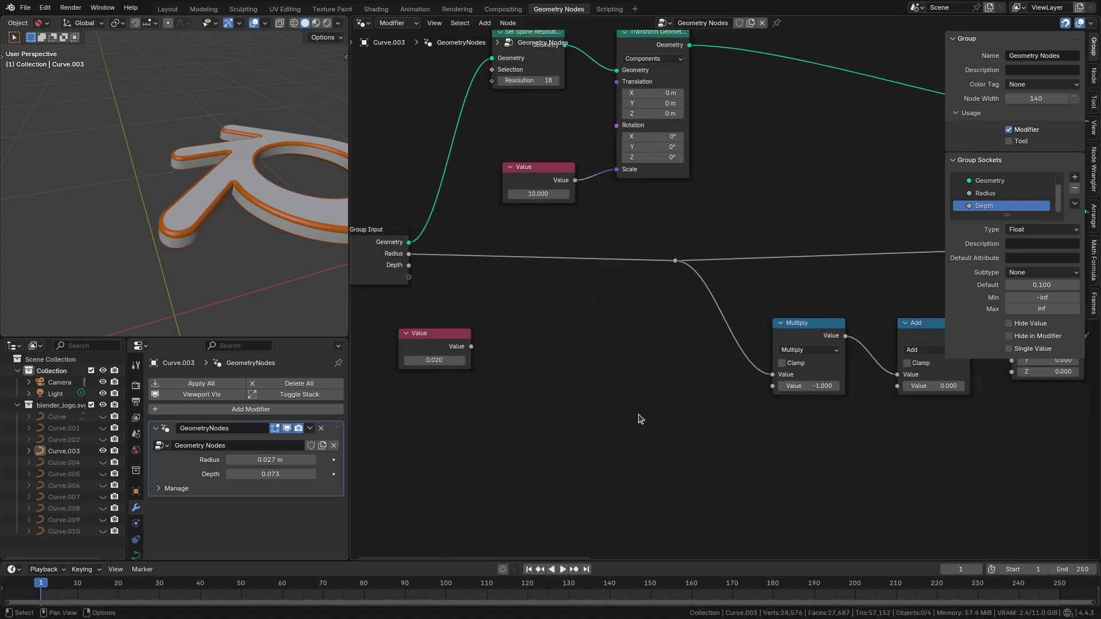
{"action": "middle_click_drag", "start_coordinate": [668, 444], "coordinate": [661, 482]}
{"action": "left_click_drag", "start_coordinate": [869, 425], "coordinate": [393, 324]}
{"action": "scroll", "coordinate": [995, 193], "scroll_direction": "down", "scroll_amount": 1}
{"action": "double_click", "coordinate": [982, 206]}
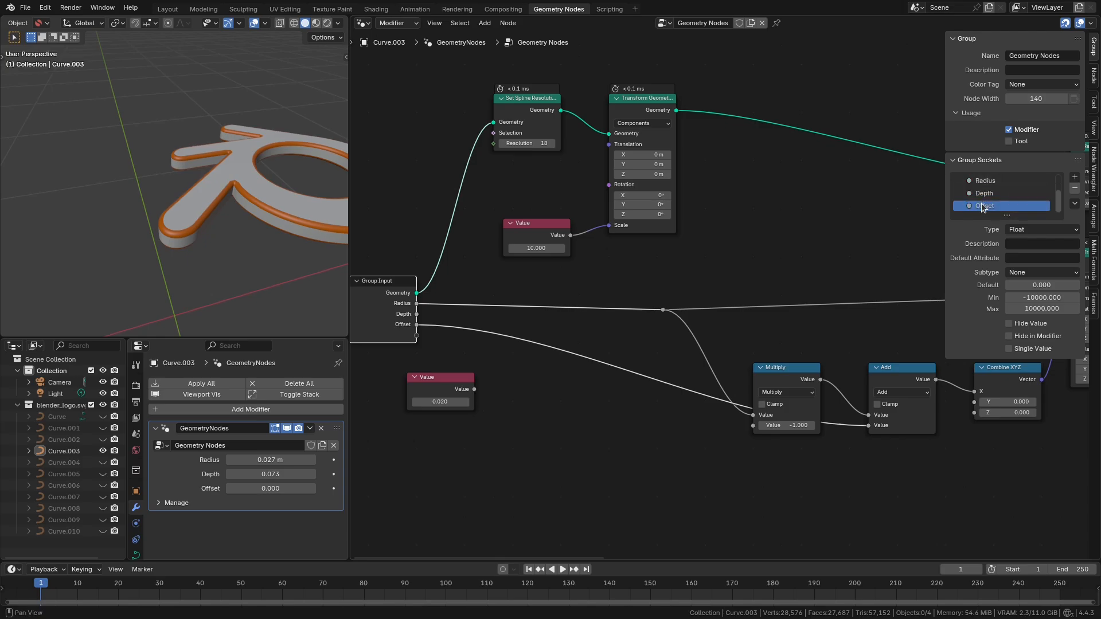
{"action": "left_click", "coordinate": [802, 247]}
- Set the modifier's Offset to -0.010 and examine from several angles how the rounded edge meets the side walls
{"action": "scroll", "coordinate": [277, 262], "scroll_direction": "up", "scroll_amount": 4}
{"action": "middle_click_drag", "start_coordinate": [277, 262], "coordinate": [211, 270]}
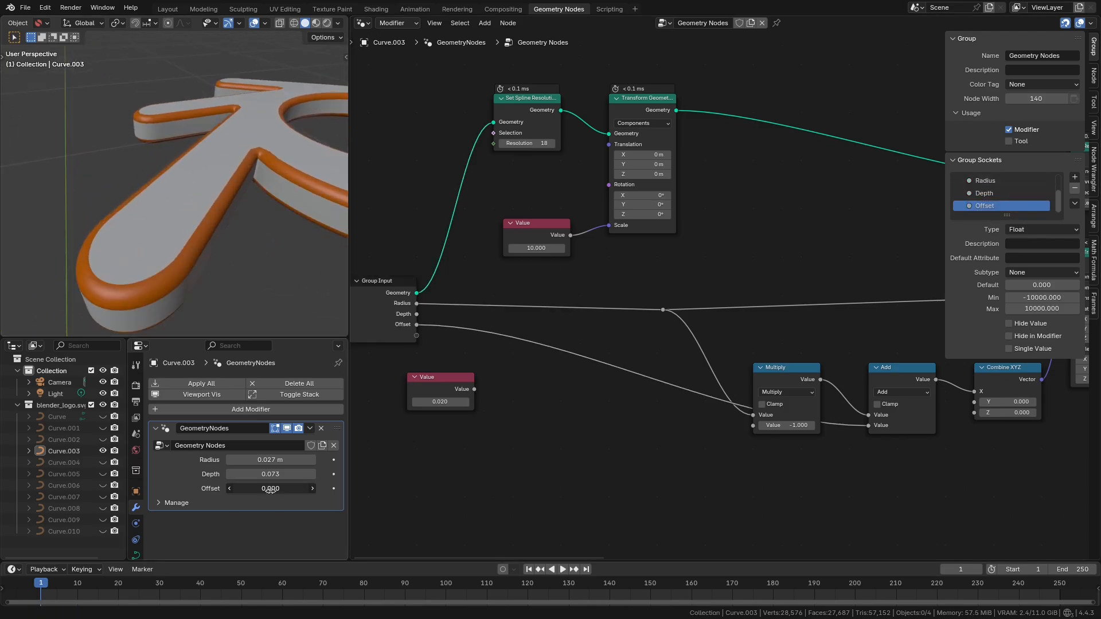
{"action": "left_click_drag", "start_coordinate": [270, 489], "coordinate": [263, 488]}
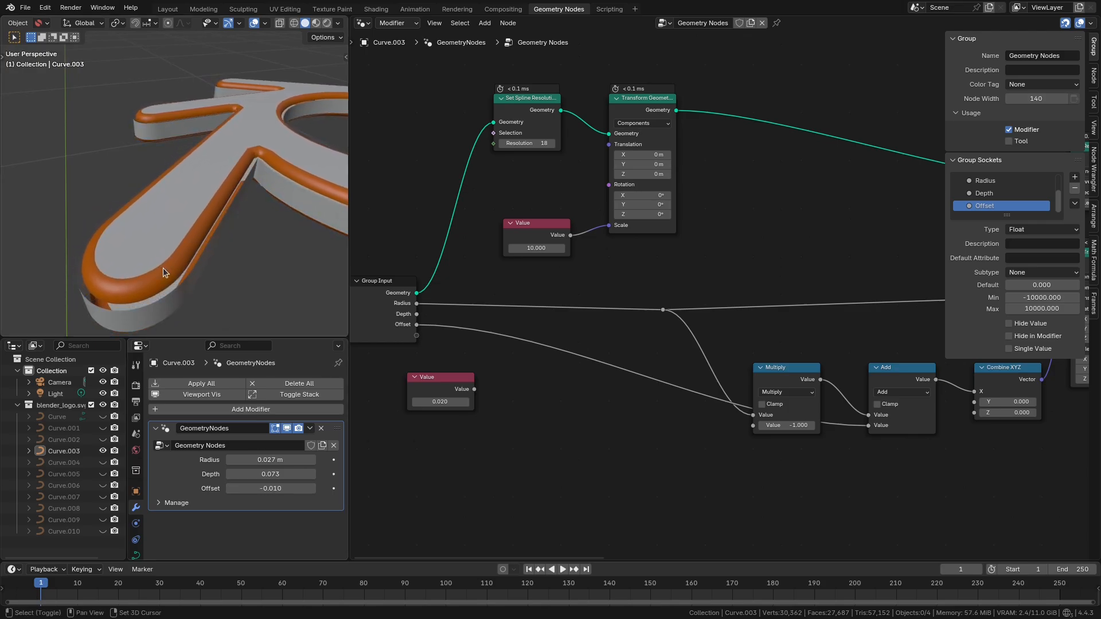
{"action": "middle_click_drag", "start_coordinate": [163, 267], "coordinate": [176, 254]}
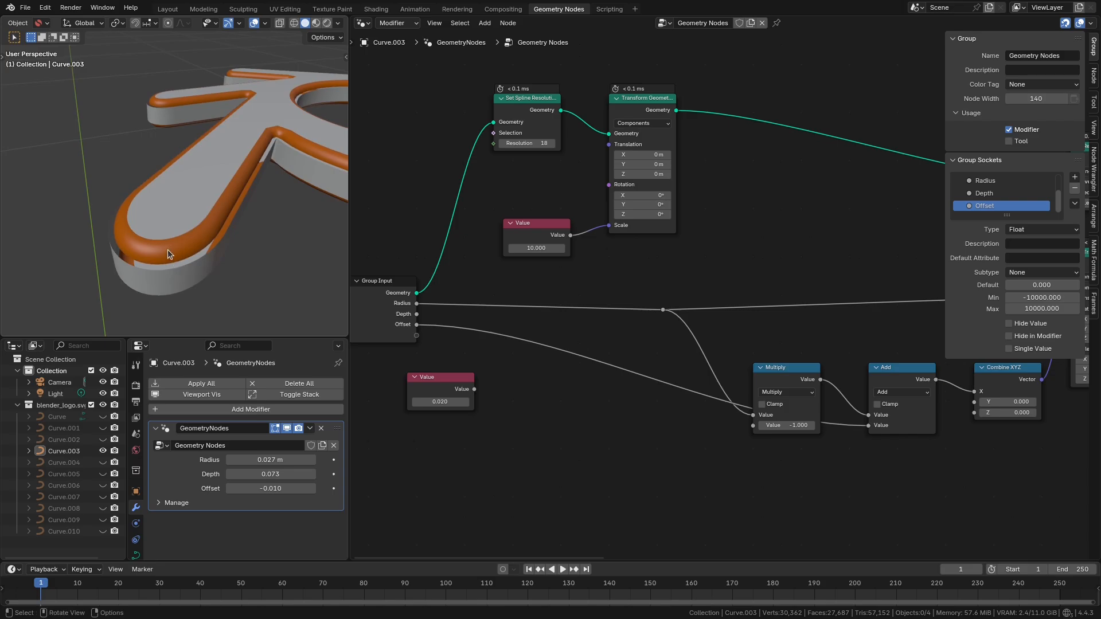
{"action": "mouse_move", "coordinate": [187, 298]}
{"action": "middle_mouse_down"}
{"action": "mouse_move", "coordinate": [157, 314]}
{"action": "mouse_move", "coordinate": [168, 298]}
{"action": "middle_mouse_up"}
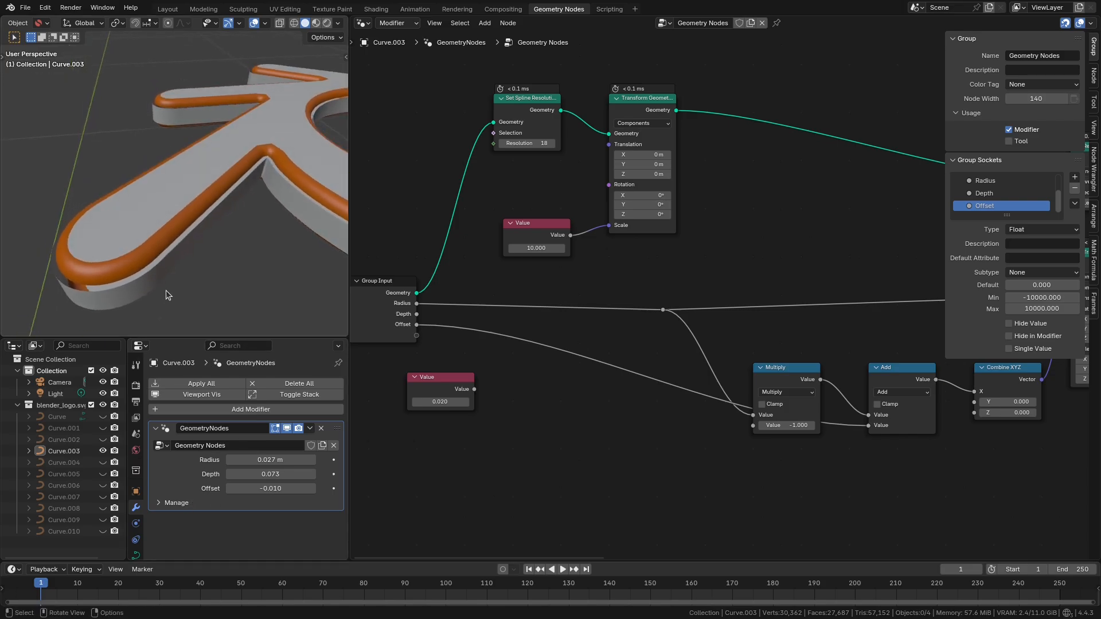
{"action": "middle_click_drag", "start_coordinate": [163, 291], "coordinate": [197, 260]}
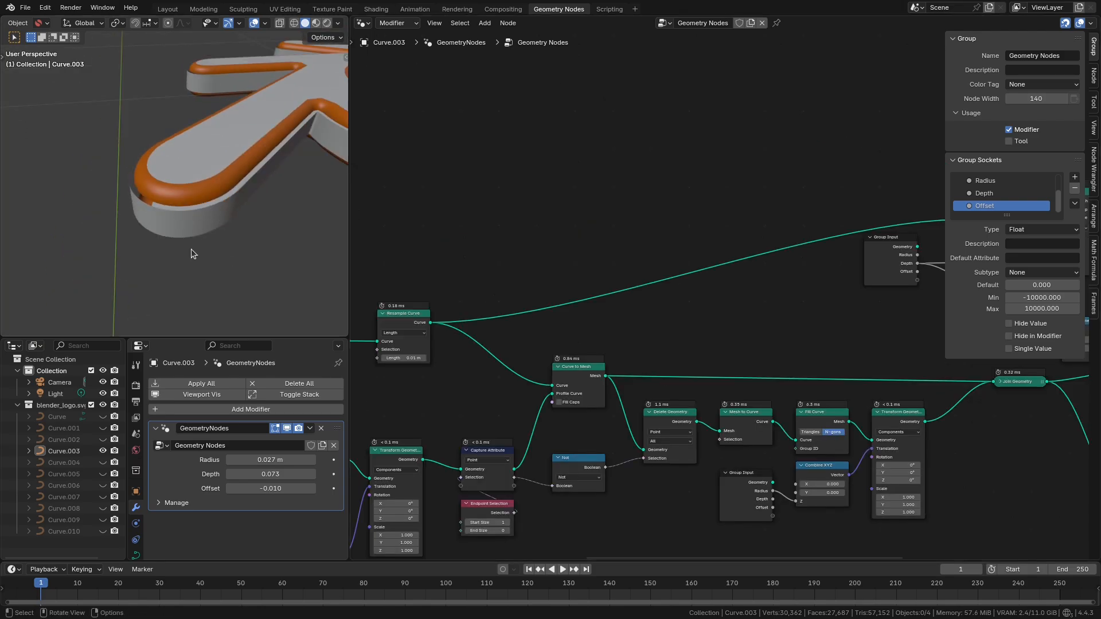
{"action": "mouse_move", "coordinate": [191, 249]}
{"action": "middle_mouse_down"}
{"action": "mouse_move", "coordinate": [153, 219]}
{"action": "mouse_move", "coordinate": [210, 254]}
{"action": "mouse_move", "coordinate": [195, 211]}
{"action": "mouse_move", "coordinate": [216, 248]}
{"action": "mouse_move", "coordinate": [197, 213]}
{"action": "mouse_move", "coordinate": [187, 235]}
{"action": "middle_mouse_up"}
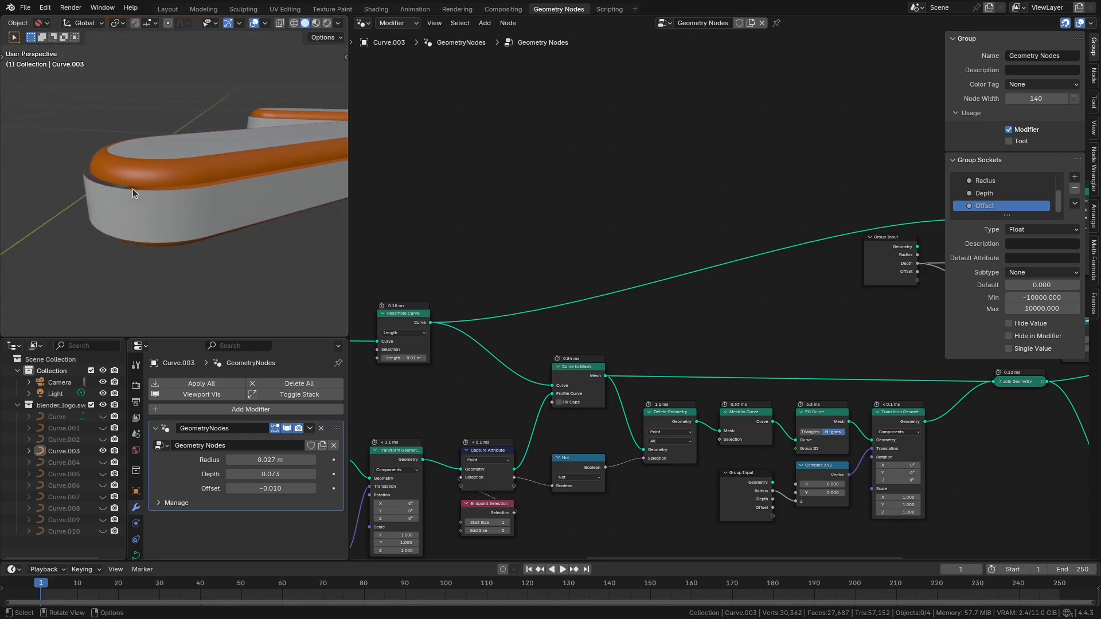
{"action": "middle_click_drag", "start_coordinate": [132, 190], "coordinate": [153, 161]}
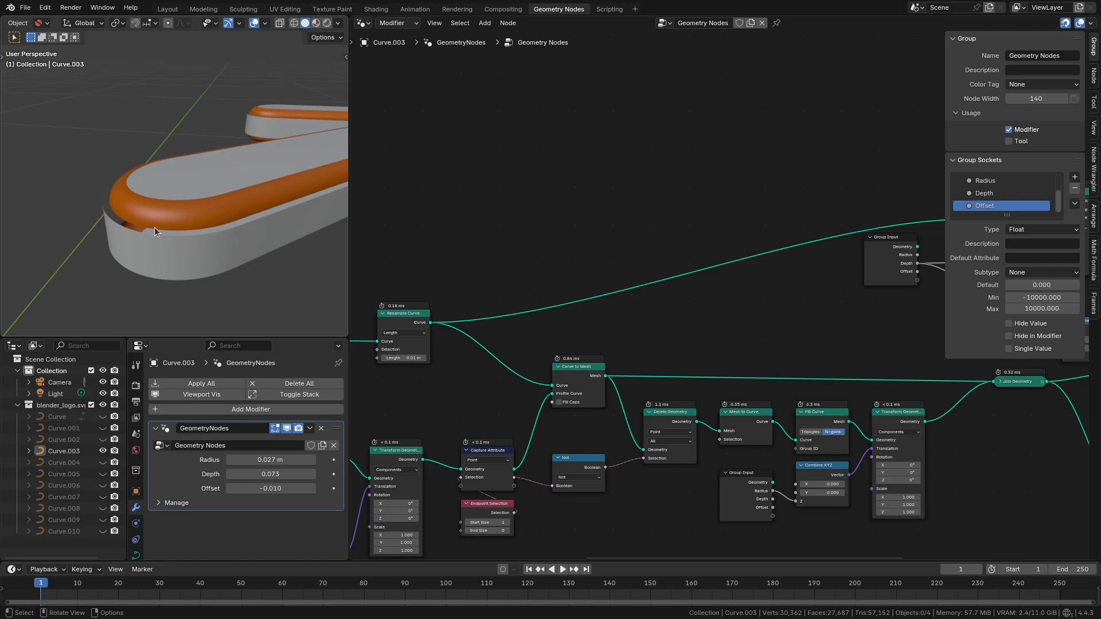
{"action": "middle_click_drag", "start_coordinate": [197, 262], "coordinate": [142, 169]}
- Preview the Curve to Mesh result with the Not node's Boolean, and with the captured endpoint Selection, as the Viewer value
{"action": "scroll", "coordinate": [575, 378], "scroll_direction": "up", "scroll_amount": 2}
{"action": "left_click", "coordinate": [579, 209], "text": "ctrl+shift"}
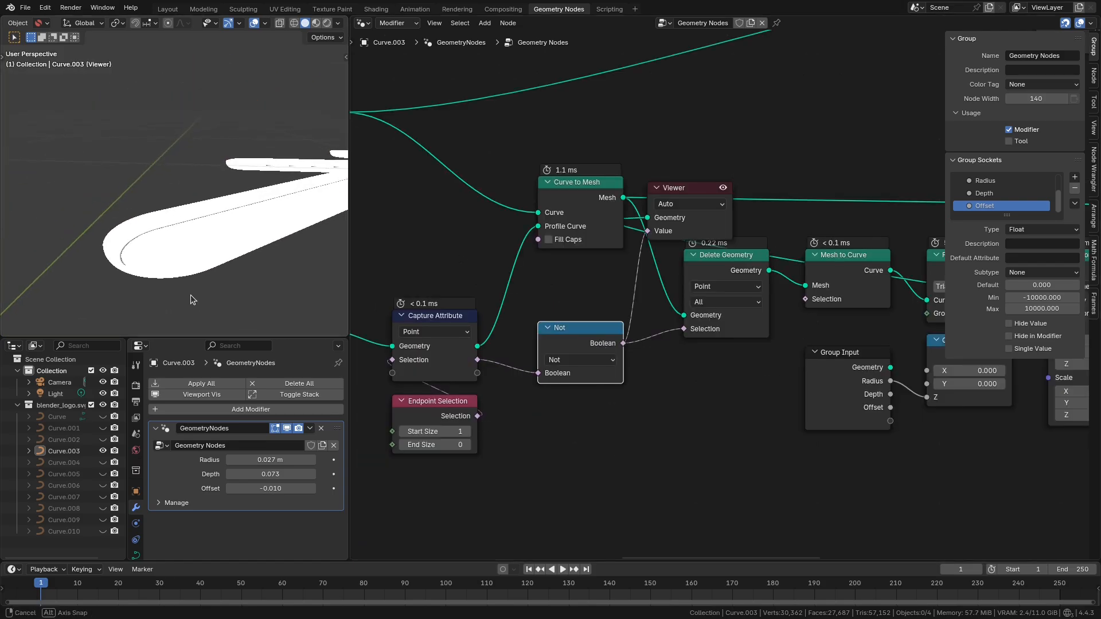
{"action": "left_click", "coordinate": [477, 365], "text": "ctrl+shift"}
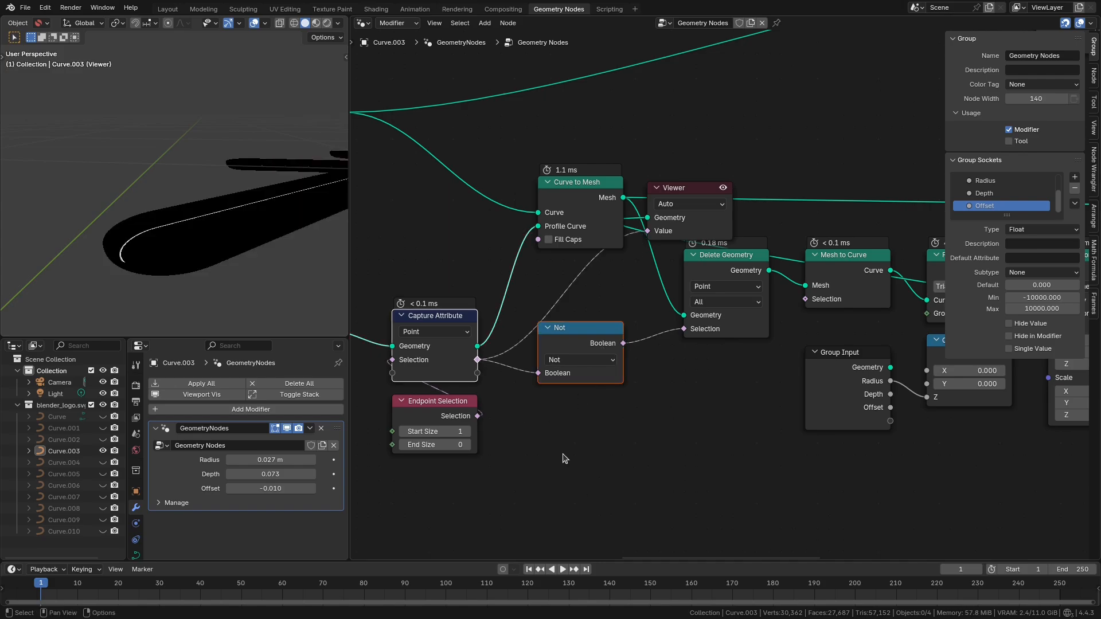
- Preview the mirrored Transform Geometry in the Viewer with the captured Selection and examine the highlighted edge
{"action": "middle_click_drag", "start_coordinate": [252, 265], "coordinate": [242, 286]}
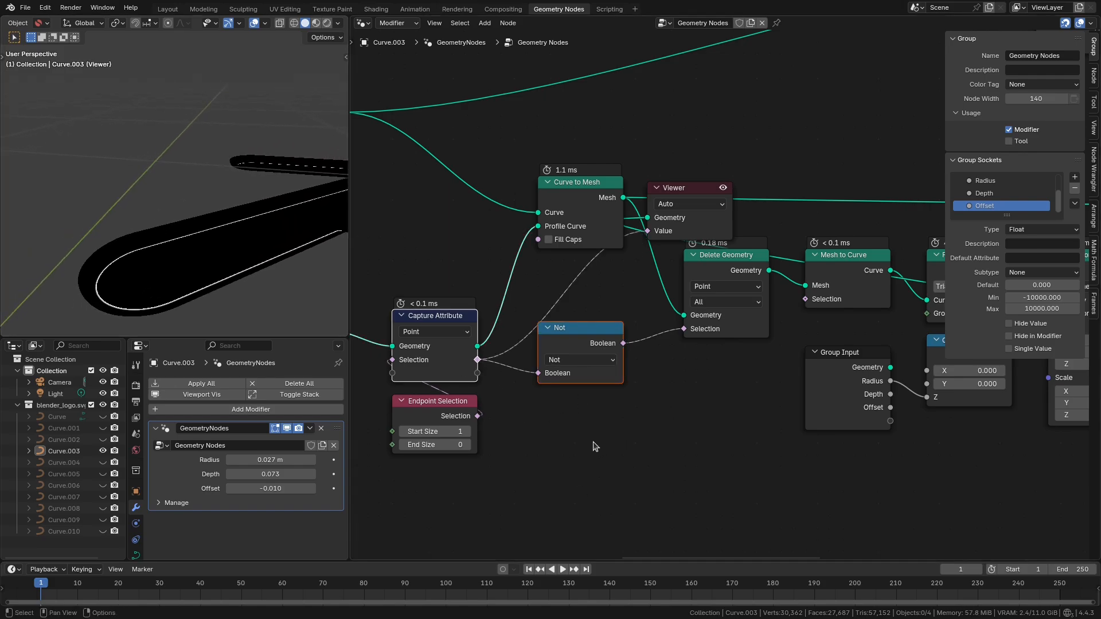
{"action": "middle_click_drag", "start_coordinate": [269, 252], "coordinate": [309, 261]}
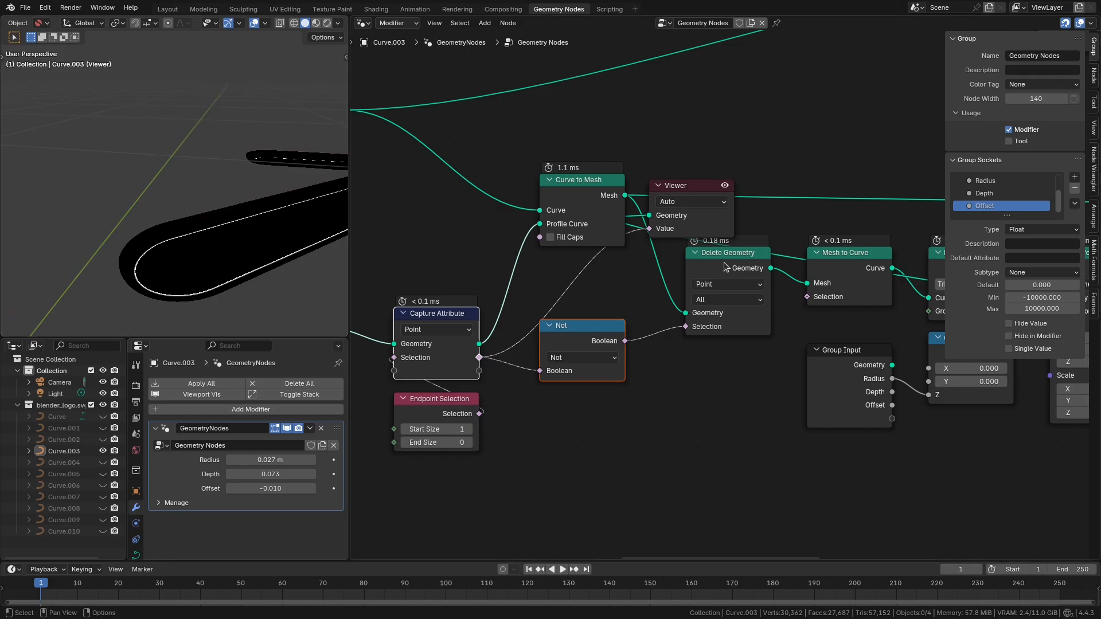
{"action": "left_click_drag", "start_coordinate": [684, 229], "coordinate": [747, 509]}
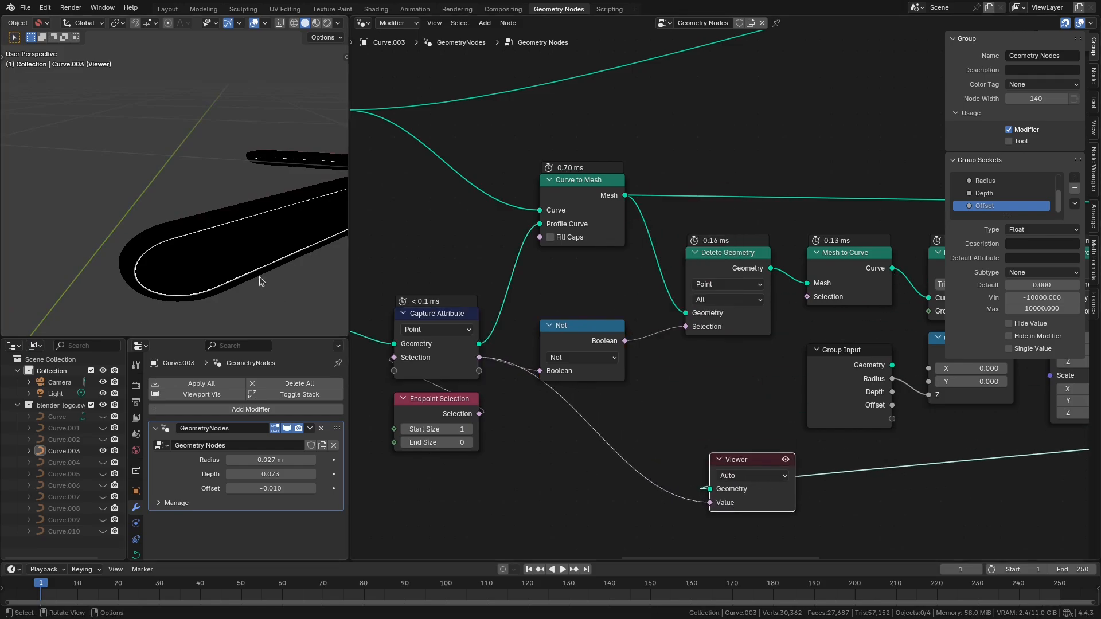
{"action": "middle_click_drag", "start_coordinate": [261, 281], "coordinate": [276, 314]}
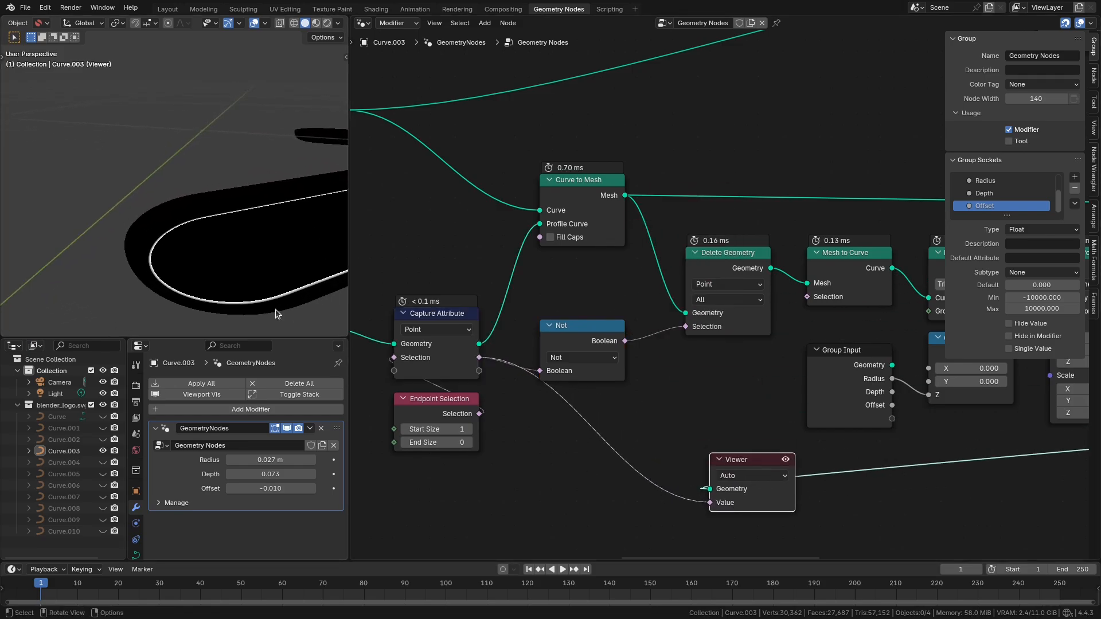
- Duplicate the Endpoint Selection node and connect the copy's Selection to Capture Attribute as a second captured value
{"action": "middle_click_drag", "start_coordinate": [433, 417], "coordinate": [489, 331]}
{"action": "left_click", "coordinate": [489, 331]}
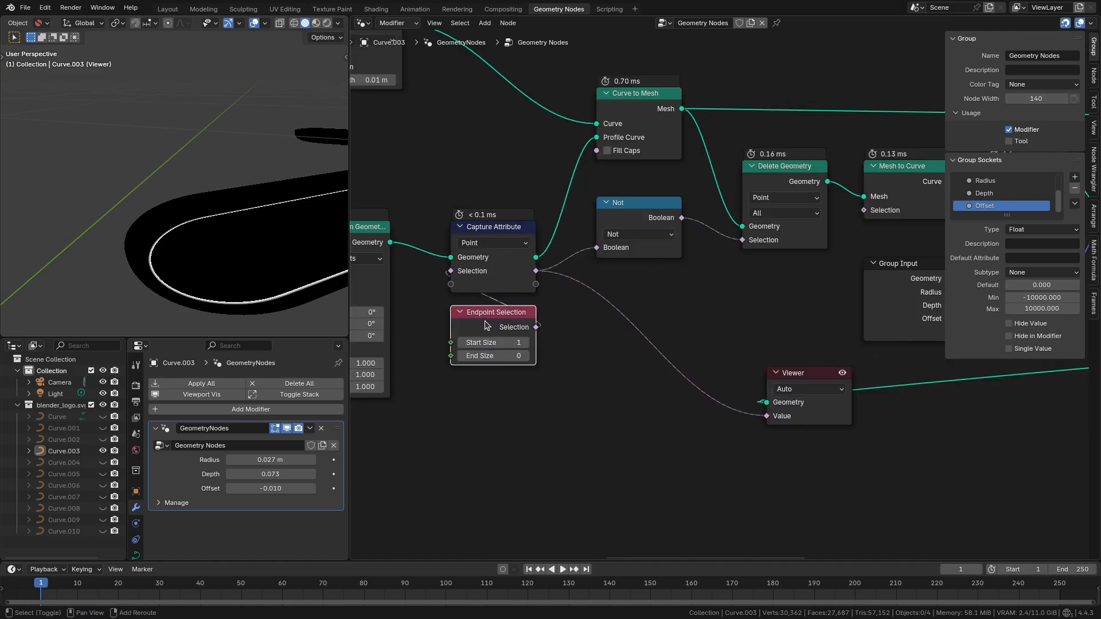
{"action": "key", "text": "shift+d"}
{"action": "left_click", "coordinate": [488, 389]}
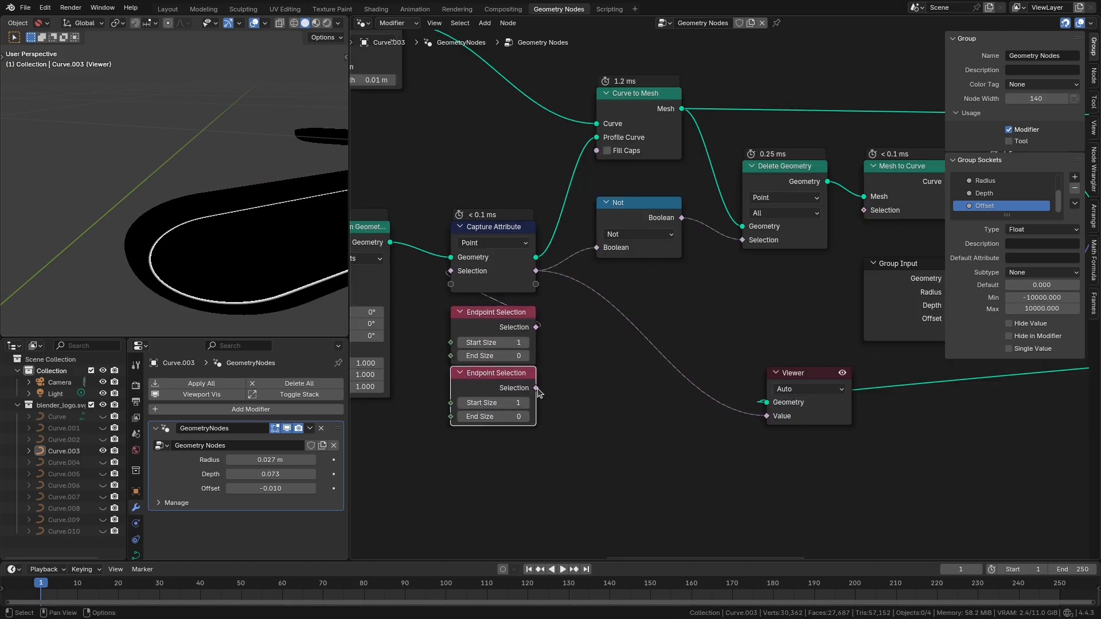
{"action": "left_click_drag", "start_coordinate": [536, 388], "coordinate": [493, 362]}
{"action": "left_click_drag", "start_coordinate": [450, 289], "coordinate": [450, 284]}
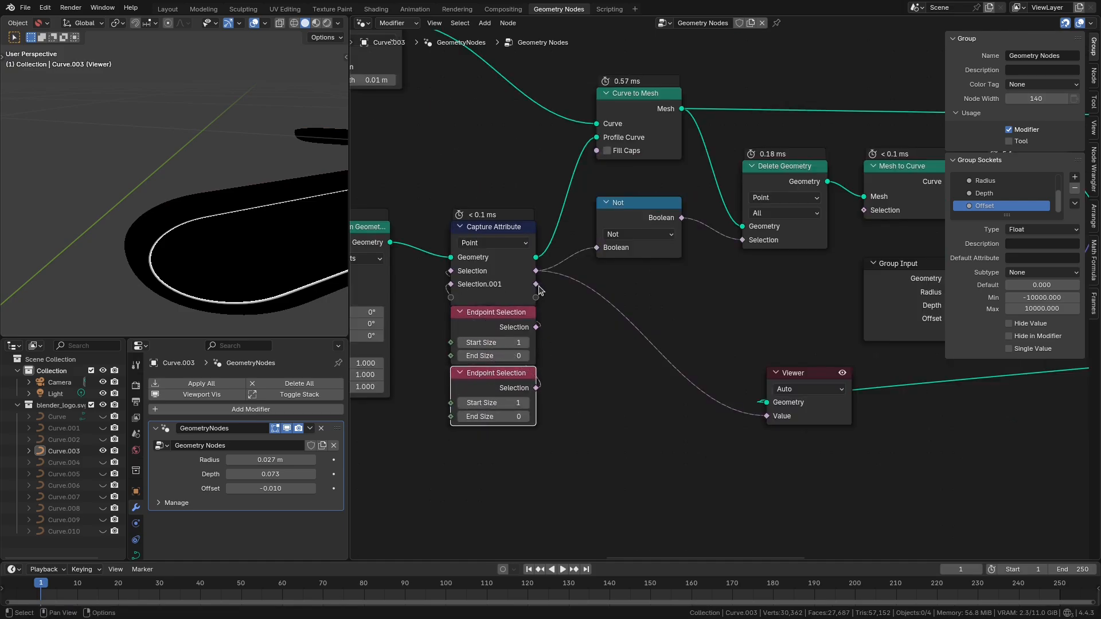
- Preview the second captured selection in the Viewer and set its Endpoint Selection to Start Size 0 and End Size 1
{"action": "left_click_drag", "start_coordinate": [539, 289], "coordinate": [549, 304]}
{"action": "left_click_drag", "start_coordinate": [769, 427], "coordinate": [809, 431]}
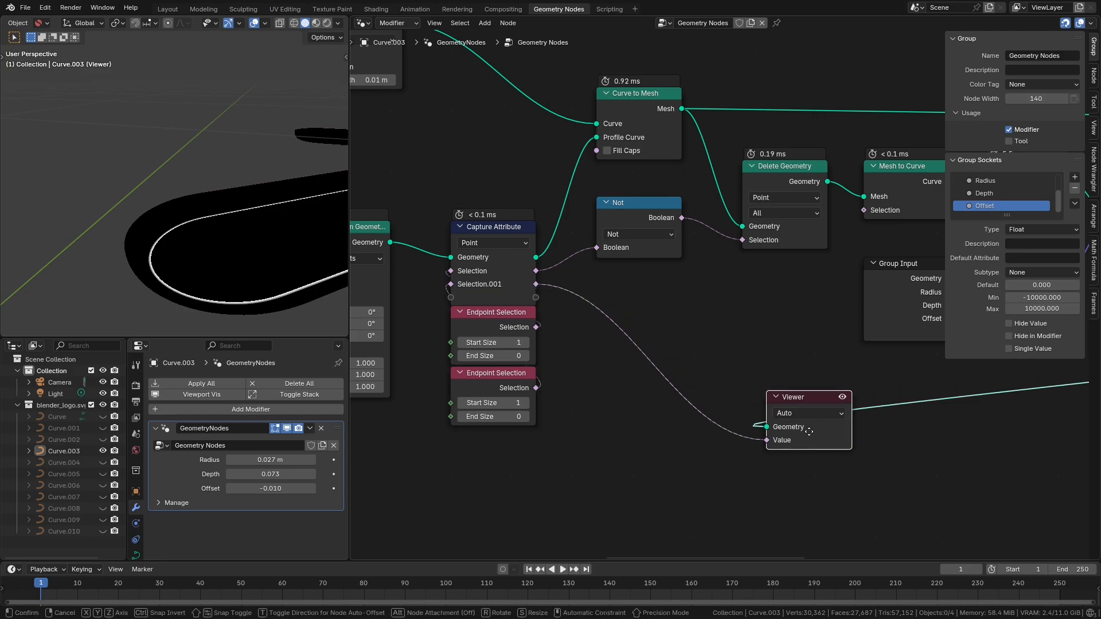
{"action": "left_click_drag", "start_coordinate": [512, 404], "coordinate": [500, 404]}
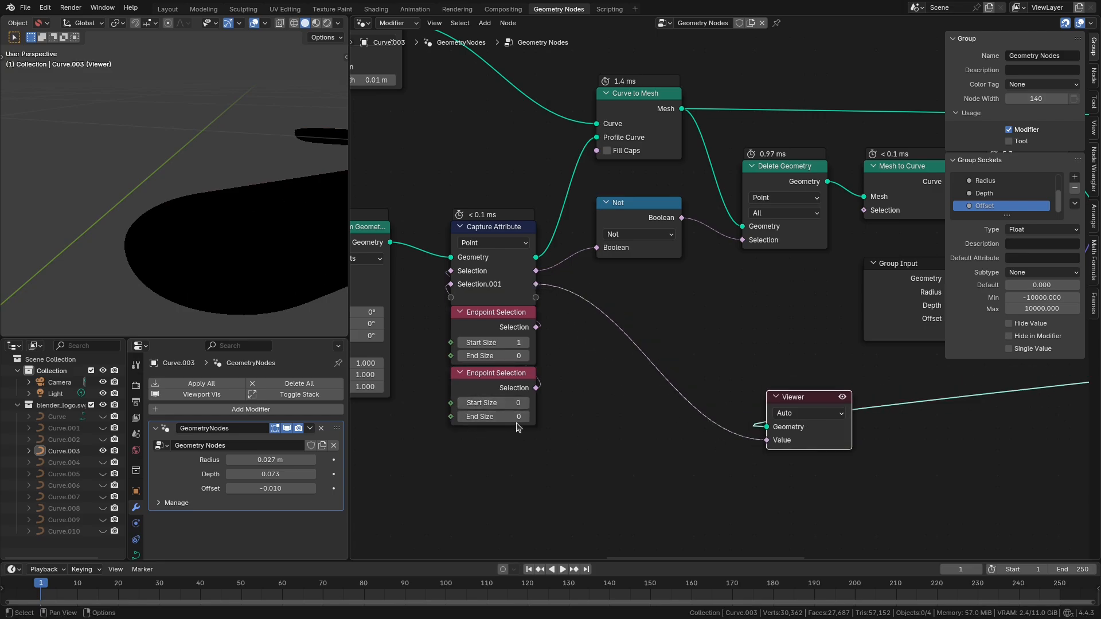
{"action": "left_click", "coordinate": [525, 418]}
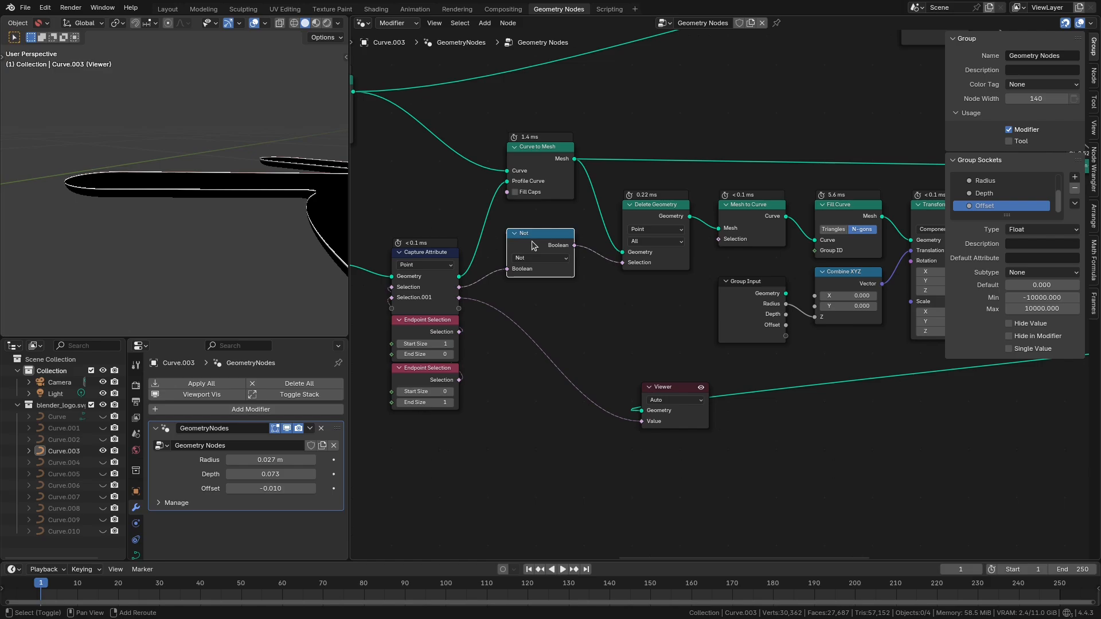
- Duplicate the Not node and insert the copy between the second captured selection and the Viewer's Value
{"action": "key", "text": "shift+d"}
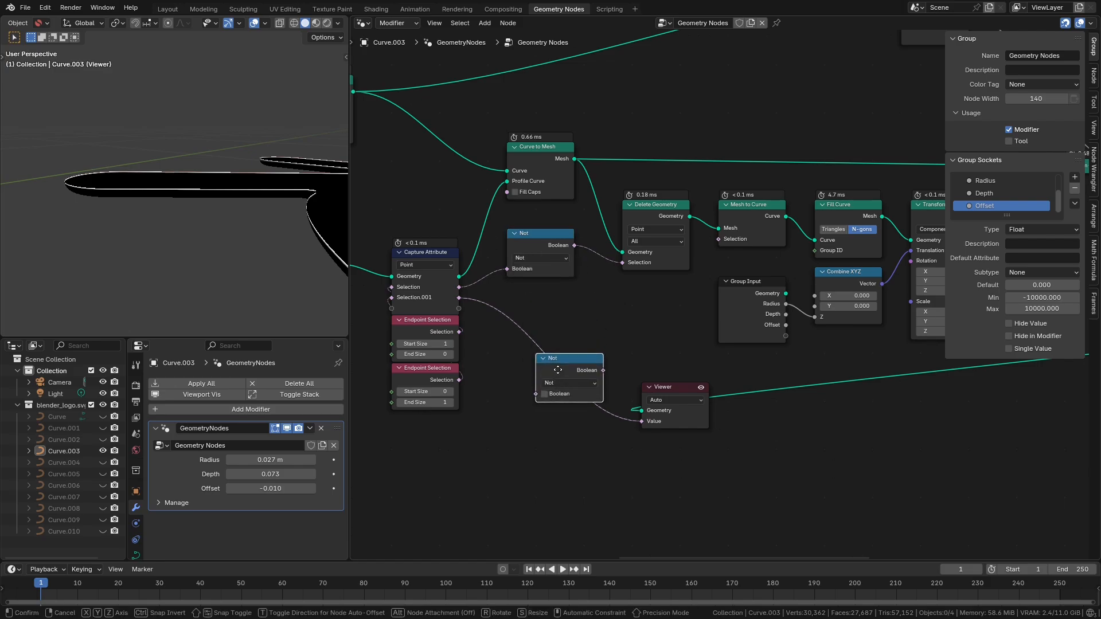
{"action": "left_click", "coordinate": [552, 360]}
{"action": "middle_click_drag", "start_coordinate": [720, 397], "coordinate": [512, 391]}
{"action": "scroll", "coordinate": [512, 391], "scroll_direction": "down", "scroll_amount": 3}
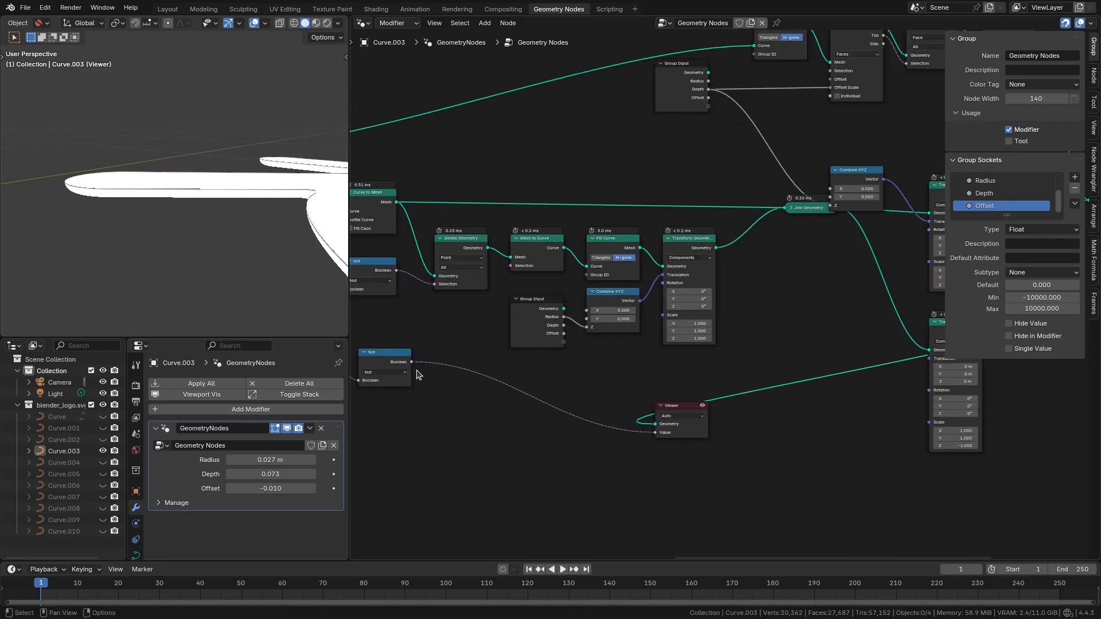
- Move the Viewer and the new Not node along the tree to beside the mirrored Transform Geometry
{"action": "left_click_drag", "start_coordinate": [392, 367], "coordinate": [634, 411]}
{"action": "left_click_drag", "start_coordinate": [638, 449], "coordinate": [705, 381]}
{"action": "scroll", "coordinate": [705, 380], "scroll_direction": "down", "scroll_amount": 3}
{"action": "middle_click_drag", "start_coordinate": [705, 381], "coordinate": [470, 337]}
{"action": "left_click_drag", "start_coordinate": [465, 360], "coordinate": [873, 347]}
{"action": "middle_click_drag", "start_coordinate": [529, 379], "coordinate": [673, 377]}
- Duplicate the Delete Geometry node and place the copy near the mirrored Transform Geometry
{"action": "left_click", "coordinate": [436, 357]}
{"action": "middle_click_drag", "start_coordinate": [436, 357], "coordinate": [492, 359]}
{"action": "key", "text": "shift+d"}
{"action": "left_click", "coordinate": [912, 504]}
{"action": "middle_click_drag", "start_coordinate": [879, 491], "coordinate": [624, 491]}
{"action": "middle_click_drag", "start_coordinate": [734, 410], "coordinate": [613, 487]}
{"action": "scroll", "coordinate": [613, 487], "scroll_direction": "up", "scroll_amount": 6}
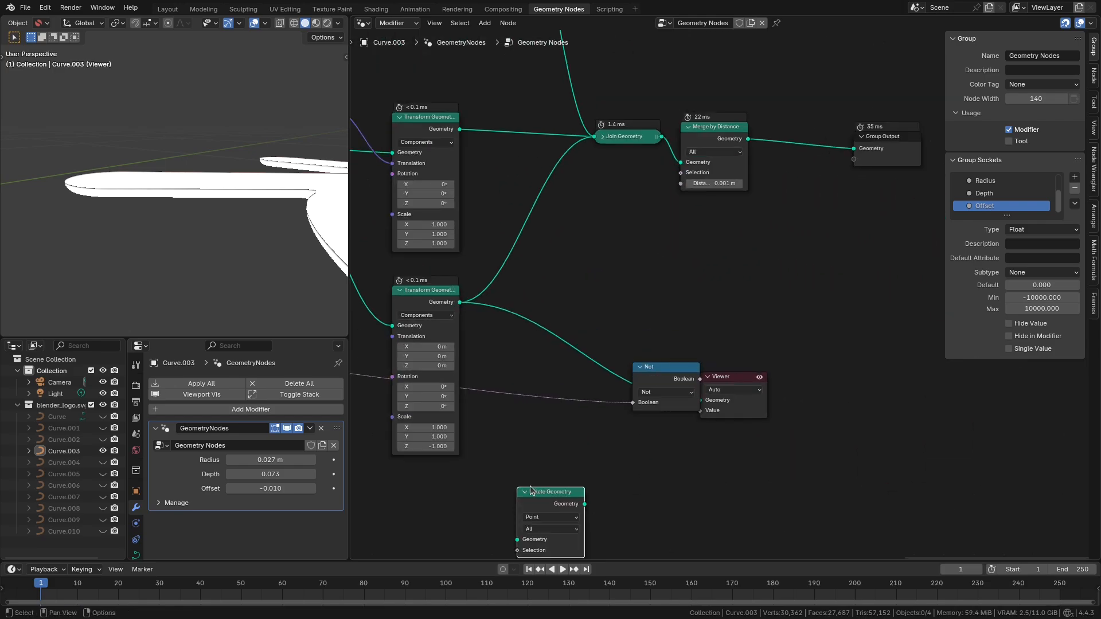
- Insert the copied Delete Geometry between the mirrored Transform Geometry and the Viewer, using the new Not node as its Selection
{"action": "left_click_drag", "start_coordinate": [532, 489], "coordinate": [541, 297]}
{"action": "middle_click_drag", "start_coordinate": [568, 394], "coordinate": [686, 400]}
{"action": "left_click_drag", "start_coordinate": [771, 374], "coordinate": [531, 471]}
{"action": "left_click_drag", "start_coordinate": [575, 481], "coordinate": [642, 364]}
- Move Join Geometry, Merge by Distance and Group Output farther along the tree to make room for more nodes
{"action": "scroll", "coordinate": [161, 239], "scroll_direction": "down", "scroll_amount": 3}
{"action": "middle_click_drag", "start_coordinate": [161, 238], "coordinate": [180, 210]}
{"action": "scroll", "coordinate": [745, 304], "scroll_direction": "down", "scroll_amount": 3}
{"action": "middle_click_drag", "start_coordinate": [784, 343], "coordinate": [769, 391]}
{"action": "scroll", "coordinate": [795, 367], "scroll_direction": "down", "scroll_amount": 4}
{"action": "middle_click_drag", "start_coordinate": [494, 181], "coordinate": [512, 183]}
{"action": "left_click_drag", "start_coordinate": [488, 135], "coordinate": [680, 244]}
{"action": "middle_click_drag", "start_coordinate": [802, 441], "coordinate": [627, 371]}
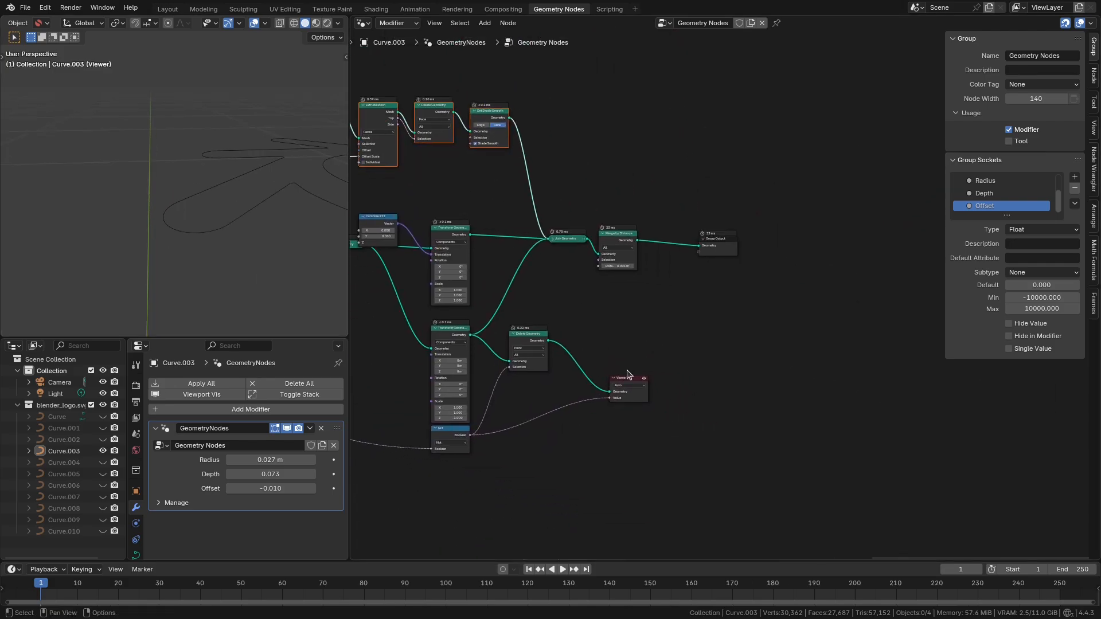
{"action": "left_click_drag", "start_coordinate": [557, 294], "coordinate": [868, 161]}
{"action": "scroll", "coordinate": [616, 311], "scroll_direction": "down", "scroll_amount": 4}
{"action": "middle_click_drag", "start_coordinate": [615, 310], "coordinate": [611, 342]}
{"action": "key", "text": "g"}
{"action": "left_click", "coordinate": [891, 342]}
{"action": "middle_click_drag", "start_coordinate": [699, 331], "coordinate": [767, 324]}
{"action": "scroll", "coordinate": [767, 324], "scroll_direction": "up", "scroll_amount": 4}
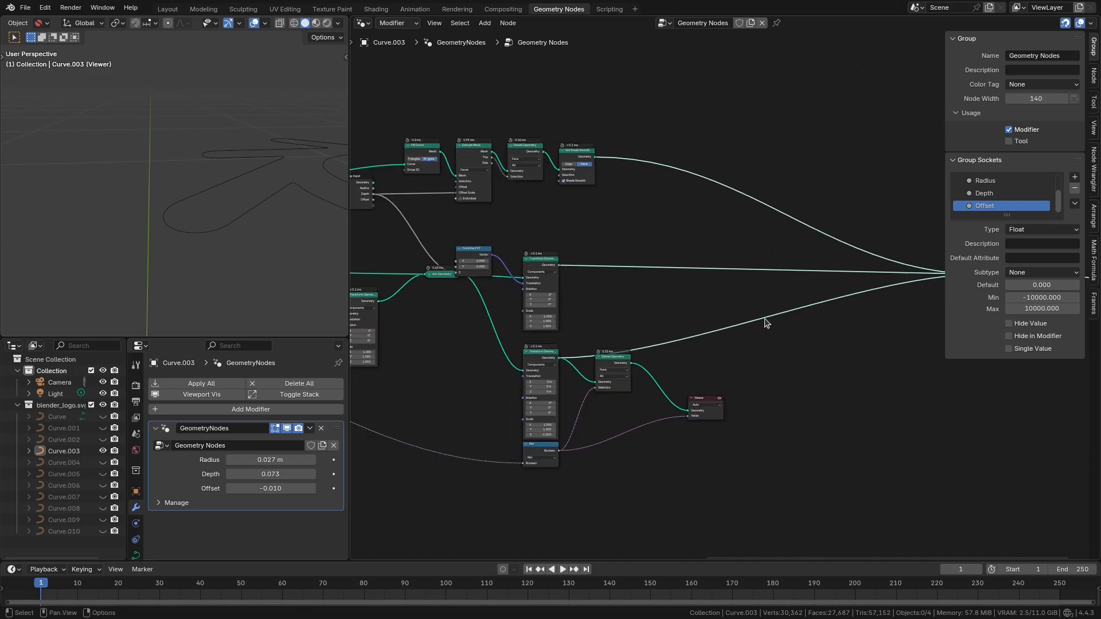
- Cut the link into the side-wall Fill Curve and move that node chain with its Group Input below the mirrored transform
{"action": "left_click", "coordinate": [700, 252]}
{"action": "middle_click_drag", "start_coordinate": [462, 137], "coordinate": [681, 167]}
{"action": "right_click_drag", "start_coordinate": [443, 194], "coordinate": [450, 226], "text": "ctrl"}
{"action": "scroll", "coordinate": [458, 206], "scroll_direction": "down", "scroll_amount": 2}
{"action": "middle_click_drag", "start_coordinate": [499, 154], "coordinate": [460, 114]}
{"action": "left_click_drag", "start_coordinate": [459, 113], "coordinate": [718, 187]}
{"action": "middle_click_drag", "start_coordinate": [718, 213], "coordinate": [671, 151]}
{"action": "key", "text": "g"}
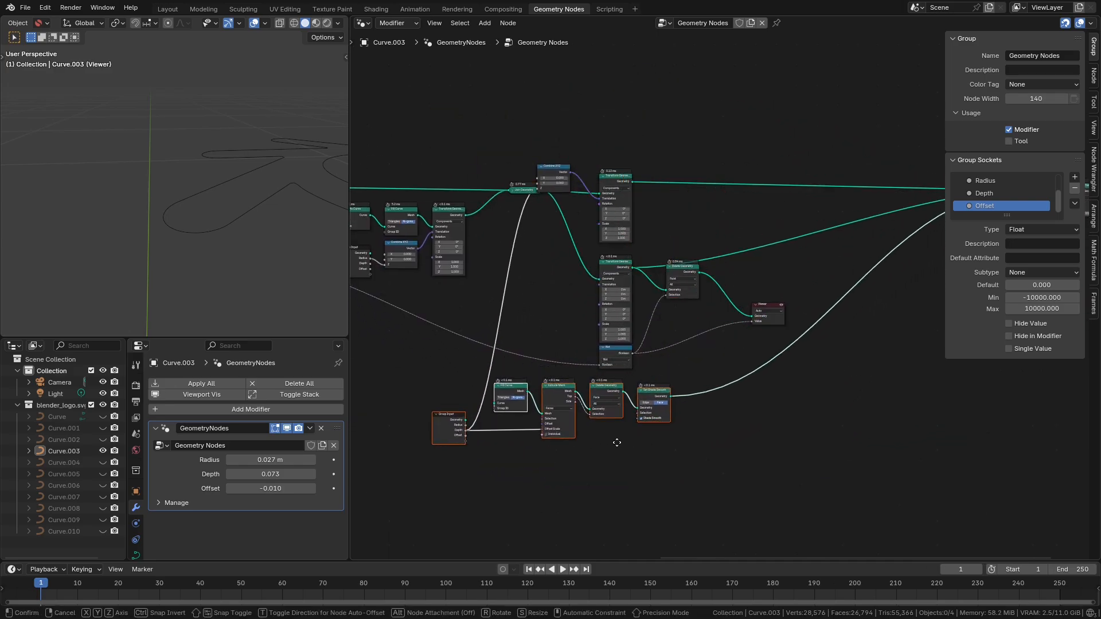
{"action": "left_click", "coordinate": [615, 446]}
- Move the depth Combine XYZ down and place the four side-wall nodes past the new Delete Geometry, leaving the Group Input behind
{"action": "left_click_drag", "start_coordinate": [555, 167], "coordinate": [550, 238]}
{"action": "scroll", "coordinate": [639, 355], "scroll_direction": "up", "scroll_amount": 3}
{"action": "middle_click_drag", "start_coordinate": [638, 355], "coordinate": [640, 259]}
{"action": "left_click_drag", "start_coordinate": [467, 423], "coordinate": [653, 324]}
{"action": "key", "text": "g"}
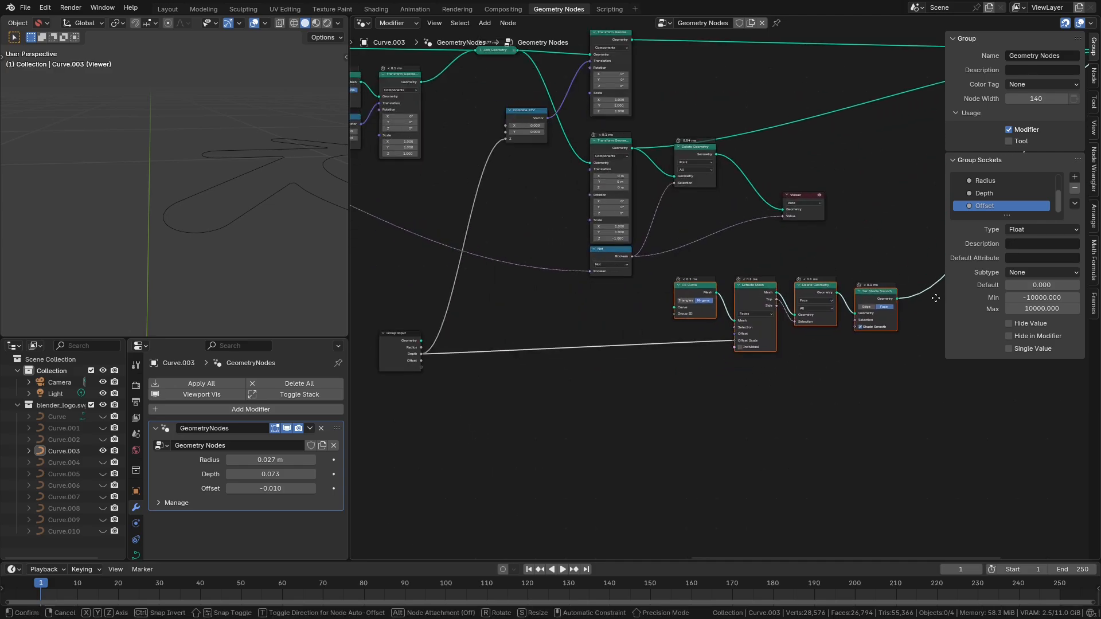
{"action": "left_click", "coordinate": [845, 404]}
{"action": "middle_click_drag", "start_coordinate": [845, 403], "coordinate": [679, 457]}
{"action": "key", "text": "g"}
{"action": "left_click", "coordinate": [781, 440]}
- Connect the new Delete Geometry to the side-wall Fill Curve through an added Mesh to Curve node
{"action": "scroll", "coordinate": [688, 321], "scroll_direction": "up", "scroll_amount": 4}
{"action": "left_click_drag", "start_coordinate": [531, 214], "coordinate": [605, 379]}
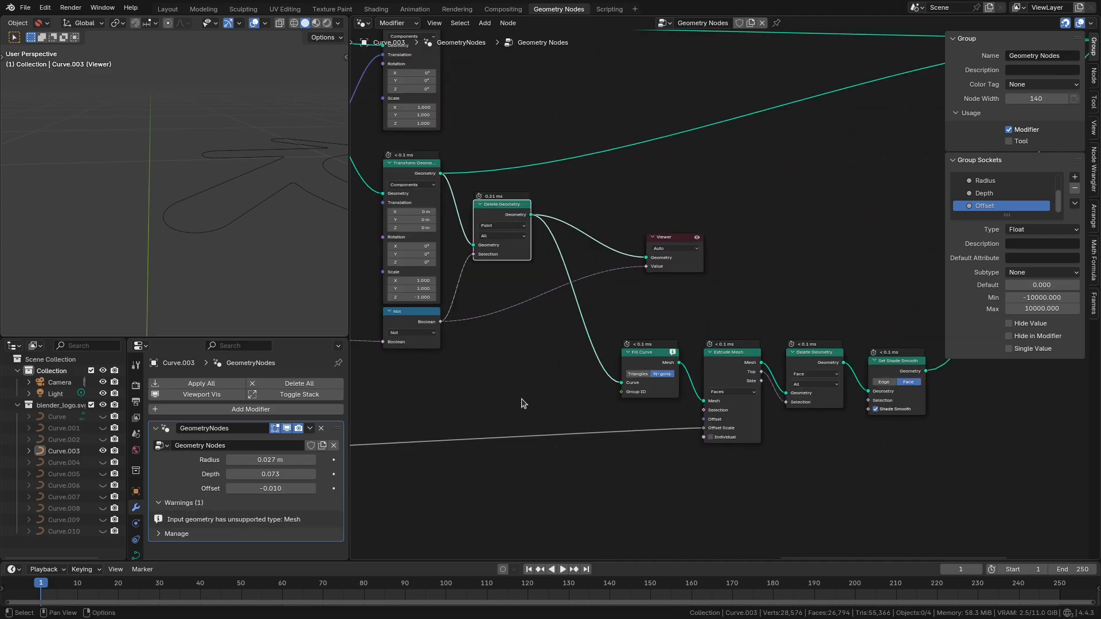
{"action": "scroll", "coordinate": [523, 402], "scroll_direction": "up", "scroll_amount": 3}
{"action": "left_click", "coordinate": [518, 390]}
{"action": "left_click_drag", "start_coordinate": [478, 194], "coordinate": [507, 351]}
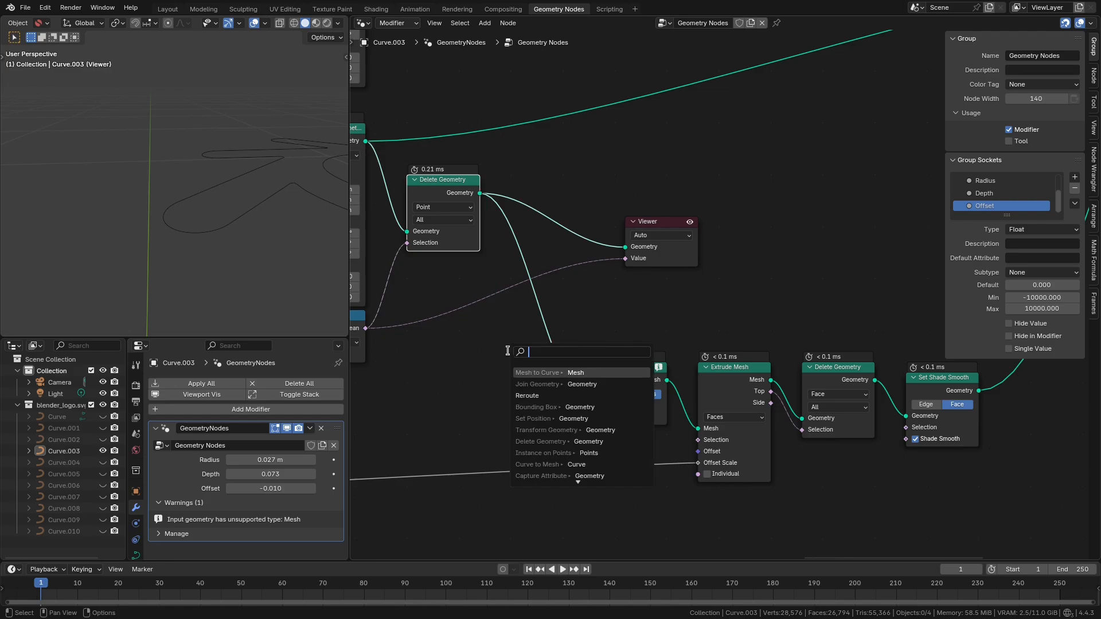
{"action": "left_click", "coordinate": [541, 372]}
{"action": "left_click", "coordinate": [532, 342]}
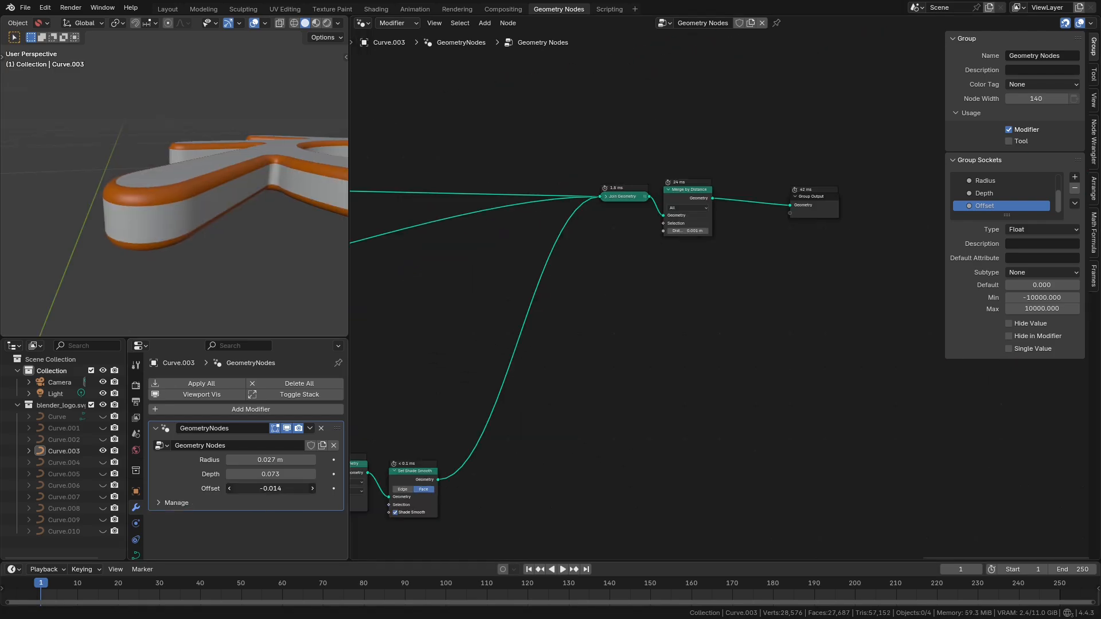
- Set the modifier's Offset to -0.013 and rename the node group as Solidify Bevel
{"action": "mouse_move", "coordinate": [270, 489]}
{"action": "left_mouse_down"}
{"action": "mouse_move", "coordinate": [283, 488]}
{"action": "mouse_move", "coordinate": [267, 489]}
{"action": "left_mouse_up"}
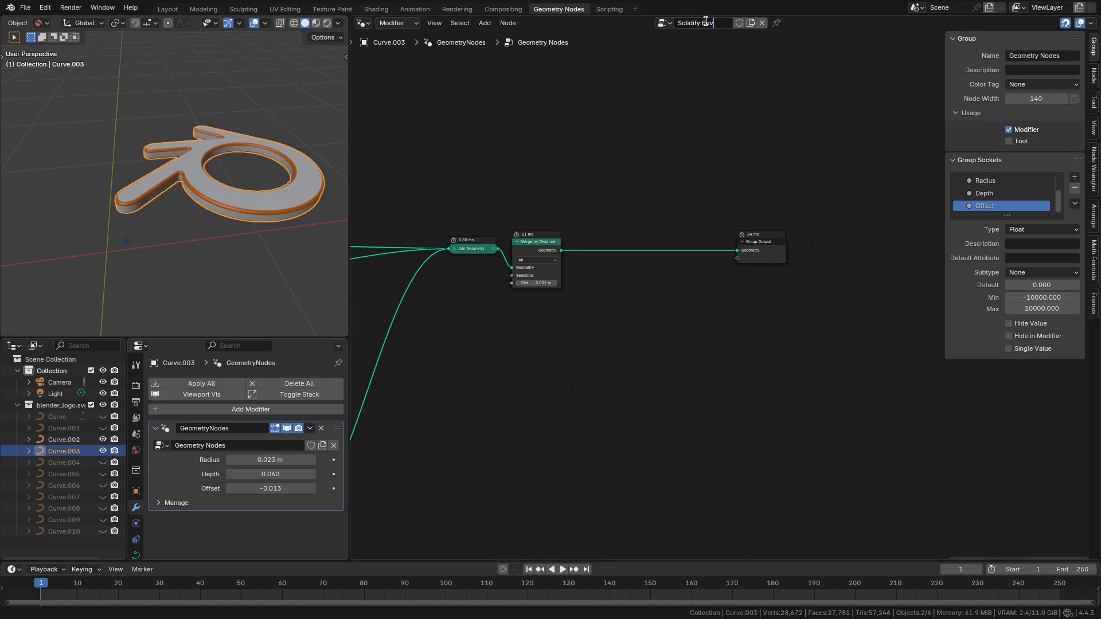
{"action": "type", "text": "el"}
{"action": "key", "text": "Return"}
- Add the Solidify Bevel node group as a modifier to Curve.002
{"action": "left_click", "coordinate": [61, 440]}
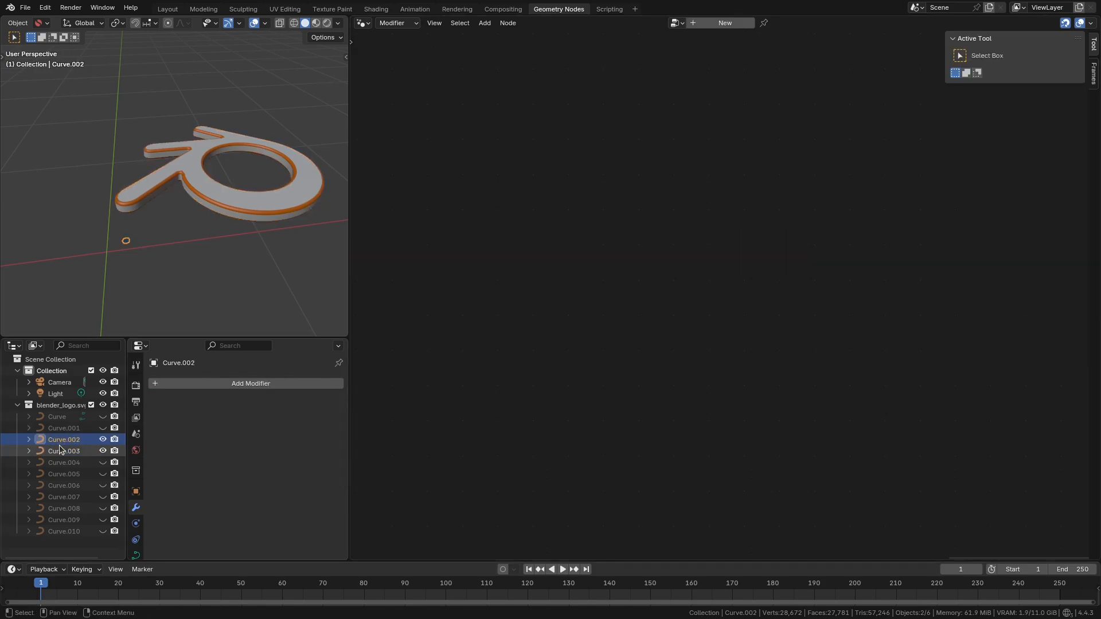
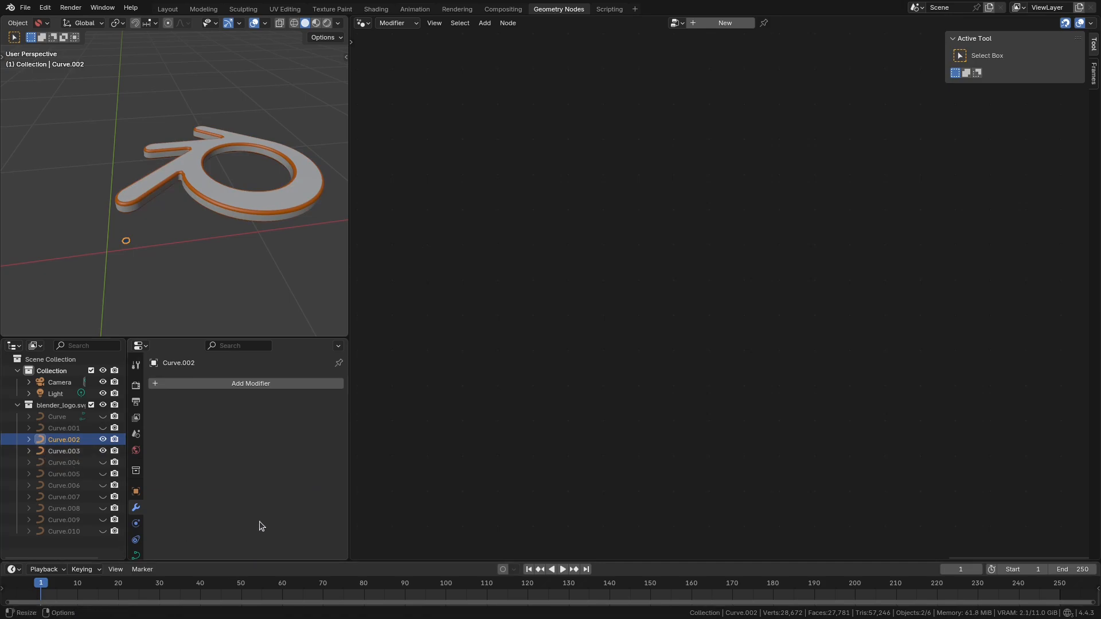
{"action": "left_click", "coordinate": [242, 383]}
{"action": "mouse_move", "coordinate": [216, 497]}
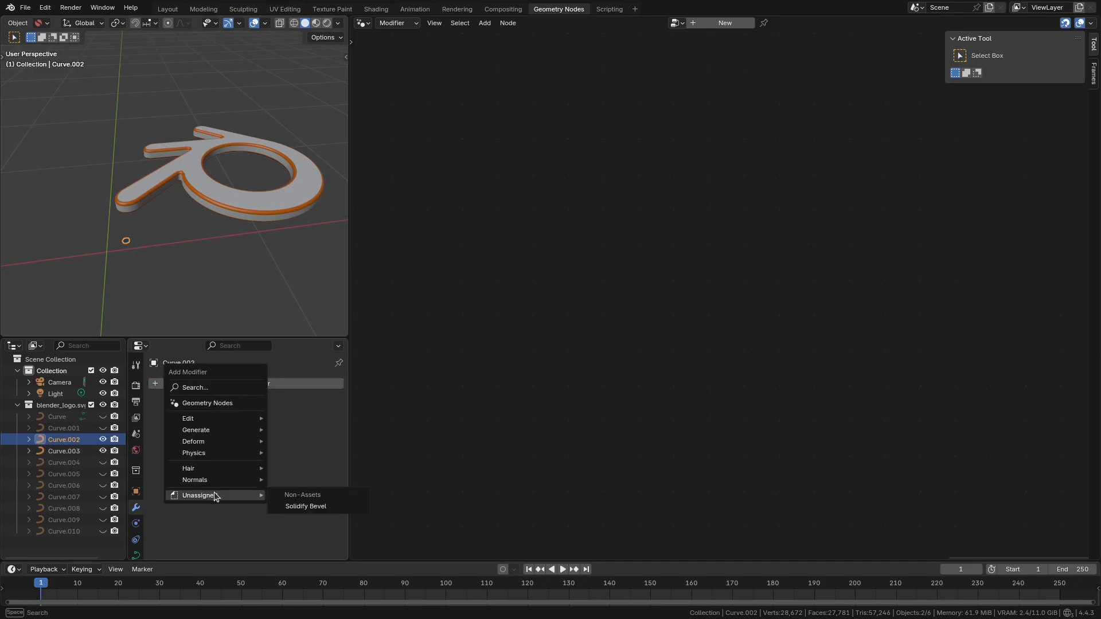
{"action": "left_click", "coordinate": [302, 507]}
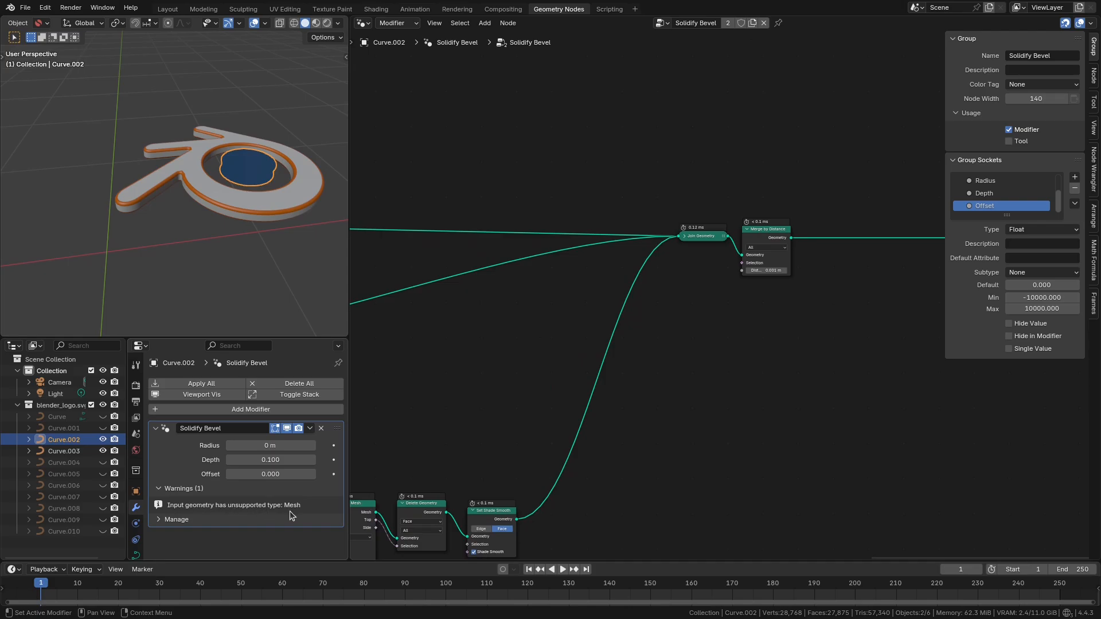
- Switch the shape of Curve.002 from 2D to 3D
{"action": "scroll", "coordinate": [135, 539], "scroll_direction": "down", "scroll_amount": 1}
{"action": "left_click", "coordinate": [137, 532]}
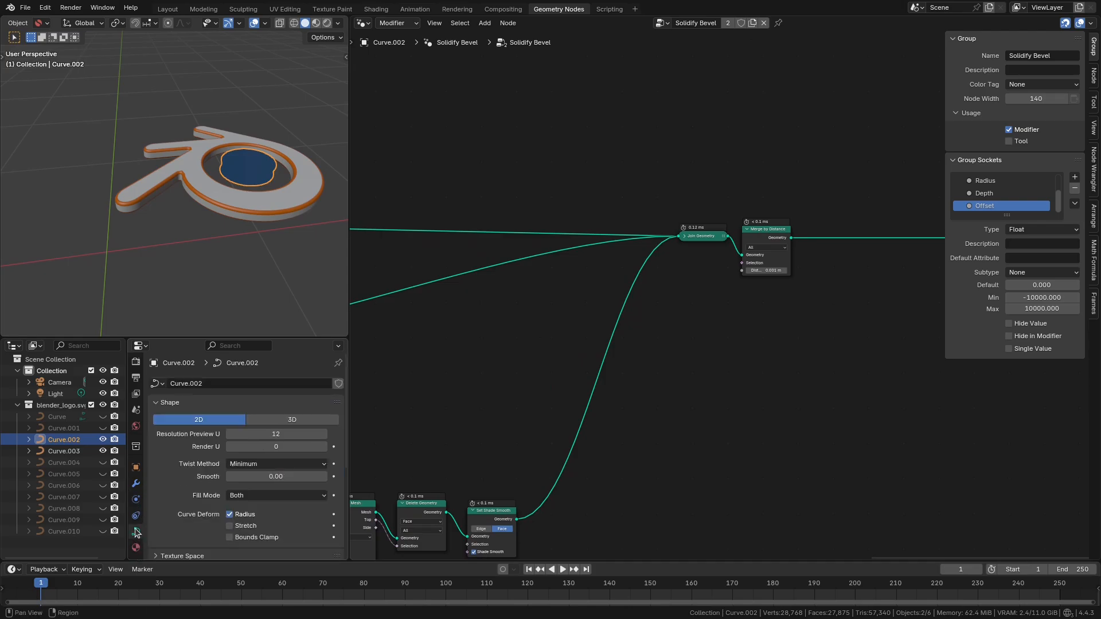
{"action": "left_click", "coordinate": [284, 420]}
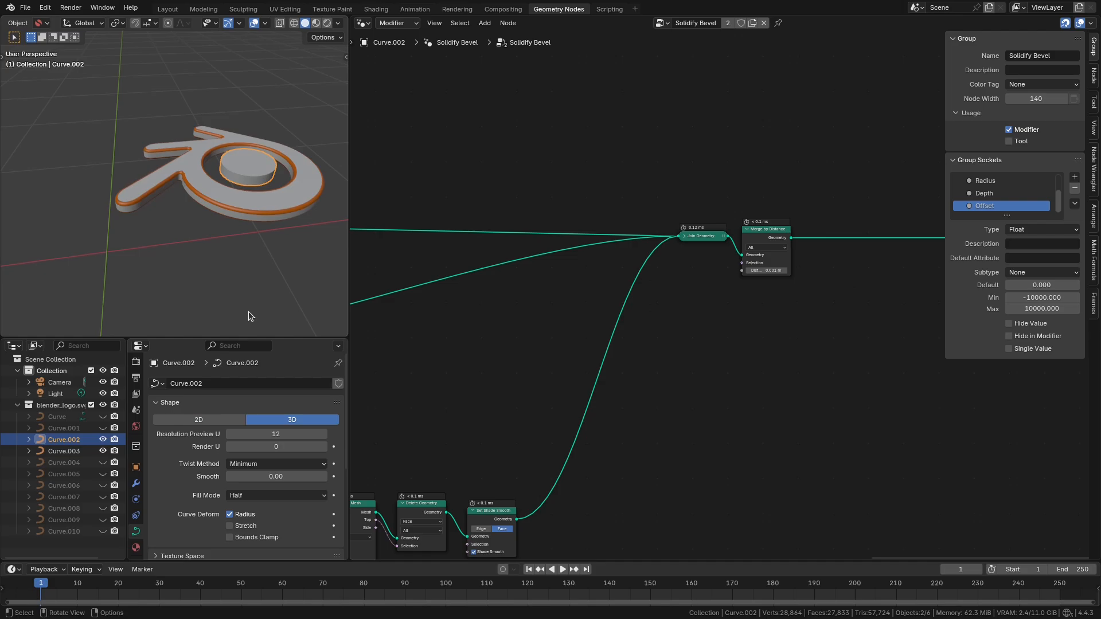
- Set the Solidify Bevel Radius on Curve.002 to 0.014 m and examine its edges up close
{"action": "scroll", "coordinate": [249, 310], "scroll_direction": "up", "scroll_amount": 5}
{"action": "left_click", "coordinate": [136, 483]}
{"action": "left_click_drag", "start_coordinate": [272, 447], "coordinate": [265, 445]}
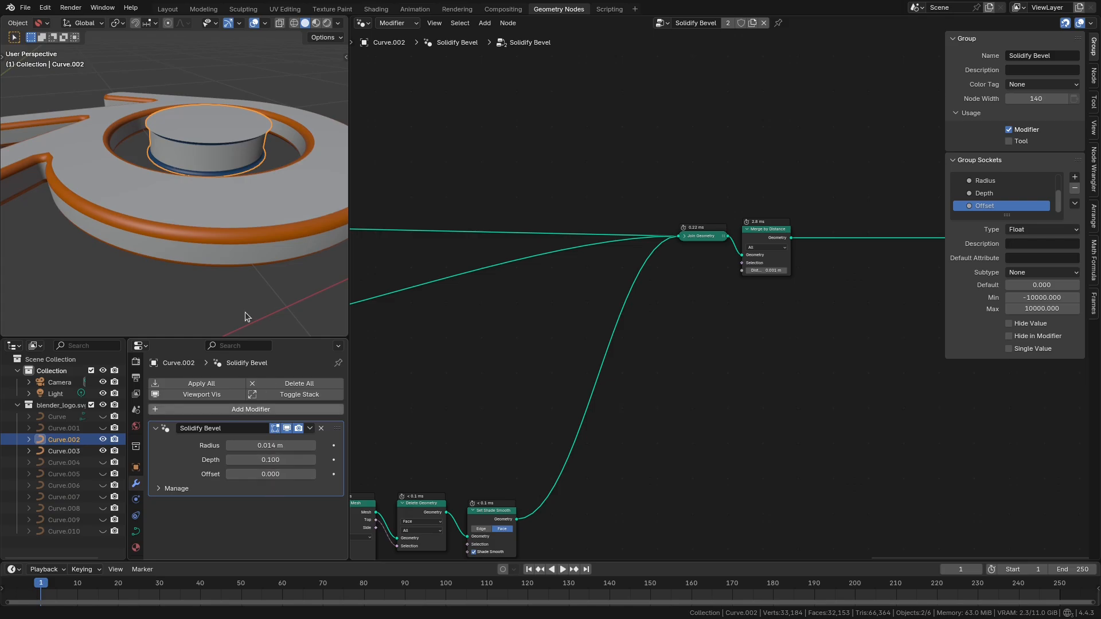
{"action": "scroll", "coordinate": [226, 205], "scroll_direction": "up", "scroll_amount": 5}
{"action": "middle_click_drag", "start_coordinate": [224, 256], "coordinate": [179, 194]}
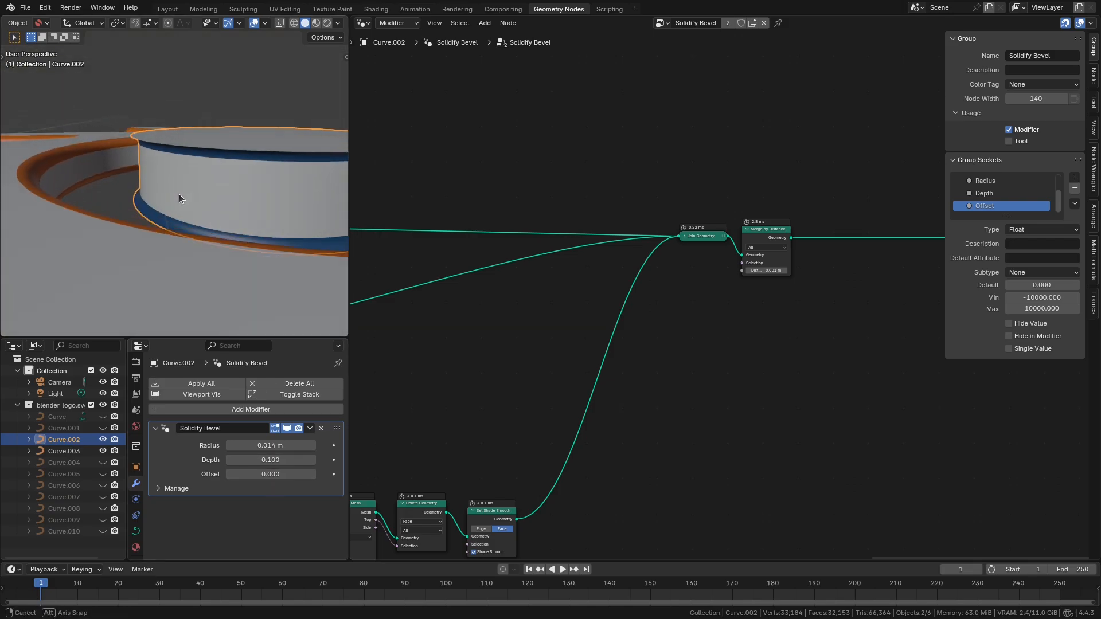
- Add a Reverse Curve node between the Group Input's Geometry and Set Spline Resolution
{"action": "scroll", "coordinate": [592, 352], "scroll_direction": "down", "scroll_amount": 6}
{"action": "middle_click_drag", "start_coordinate": [478, 442], "coordinate": [636, 412]}
{"action": "middle_click_drag", "start_coordinate": [525, 453], "coordinate": [786, 476]}
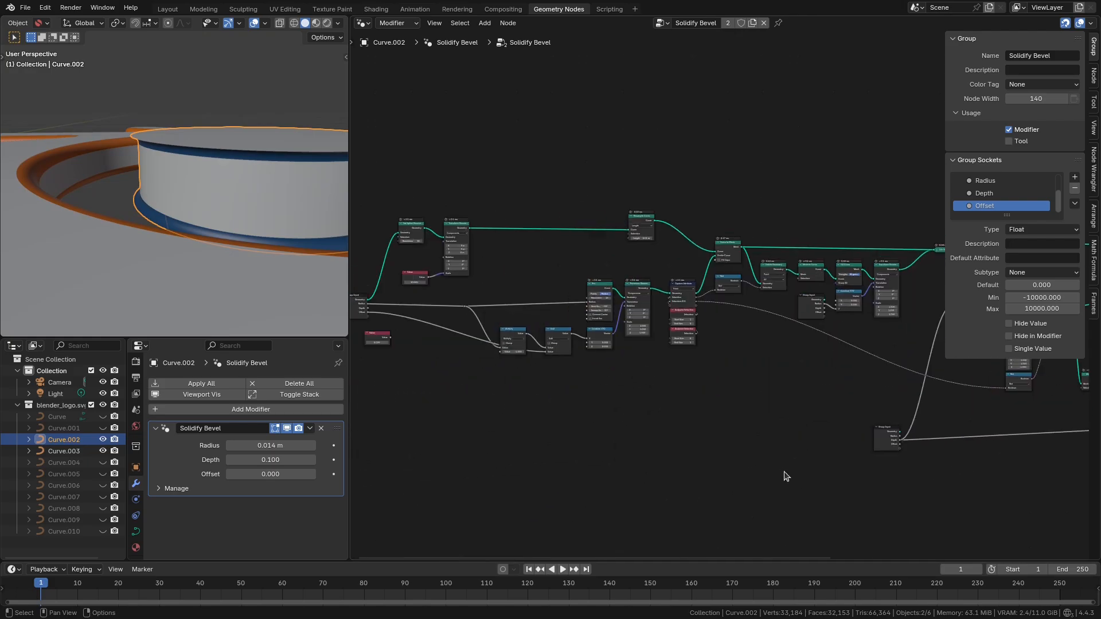
{"action": "middle_click_drag", "start_coordinate": [401, 450], "coordinate": [631, 467]}
{"action": "scroll", "coordinate": [632, 468], "scroll_direction": "up", "scroll_amount": 4}
{"action": "key", "text": "shift+a"}
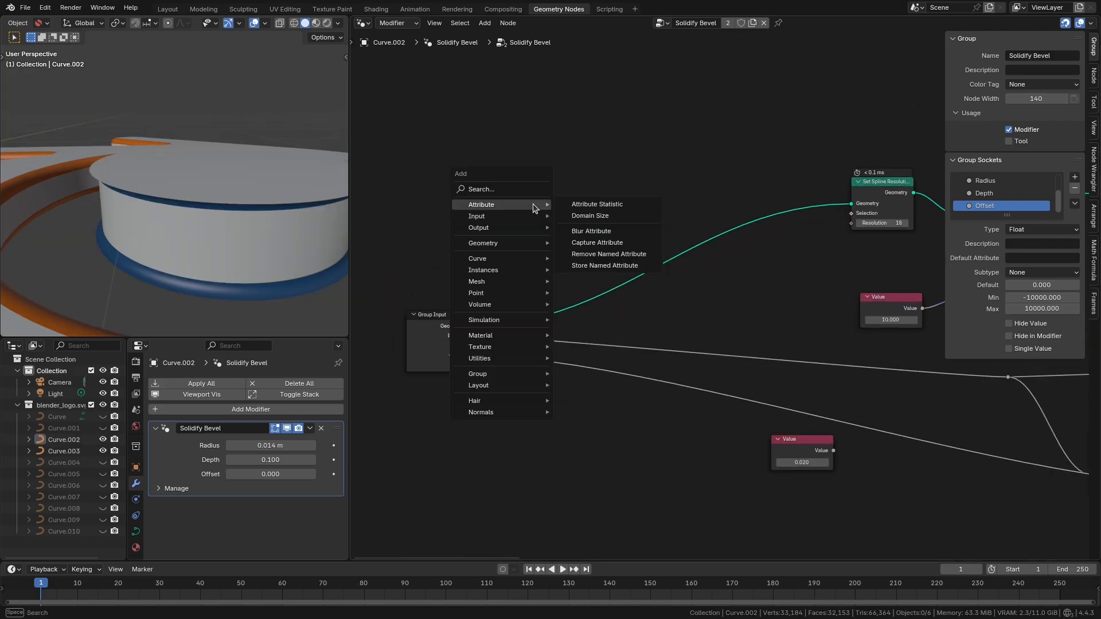
{"action": "type", "text": "rever"}
{"action": "key", "text": "Return"}
{"action": "scroll", "coordinate": [539, 270], "scroll_direction": "up", "scroll_amount": 2}
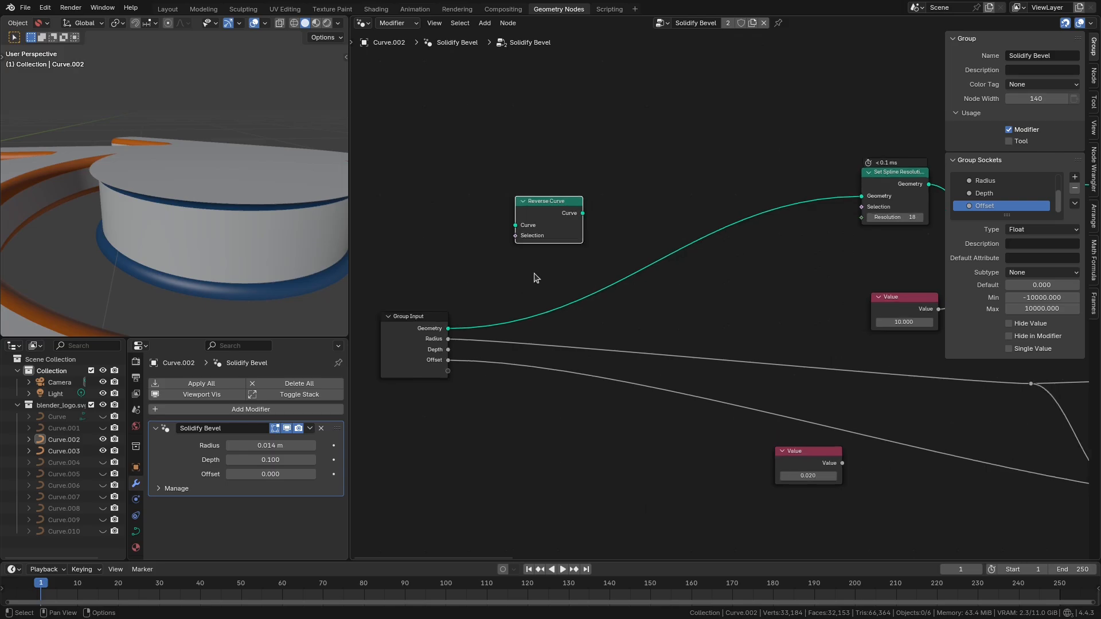
{"action": "left_click", "coordinate": [604, 262]}
- Expose Reverse Curve's Selection as a group input and turn it off for Curve.003
{"action": "left_click_drag", "start_coordinate": [761, 261], "coordinate": [602, 363]}
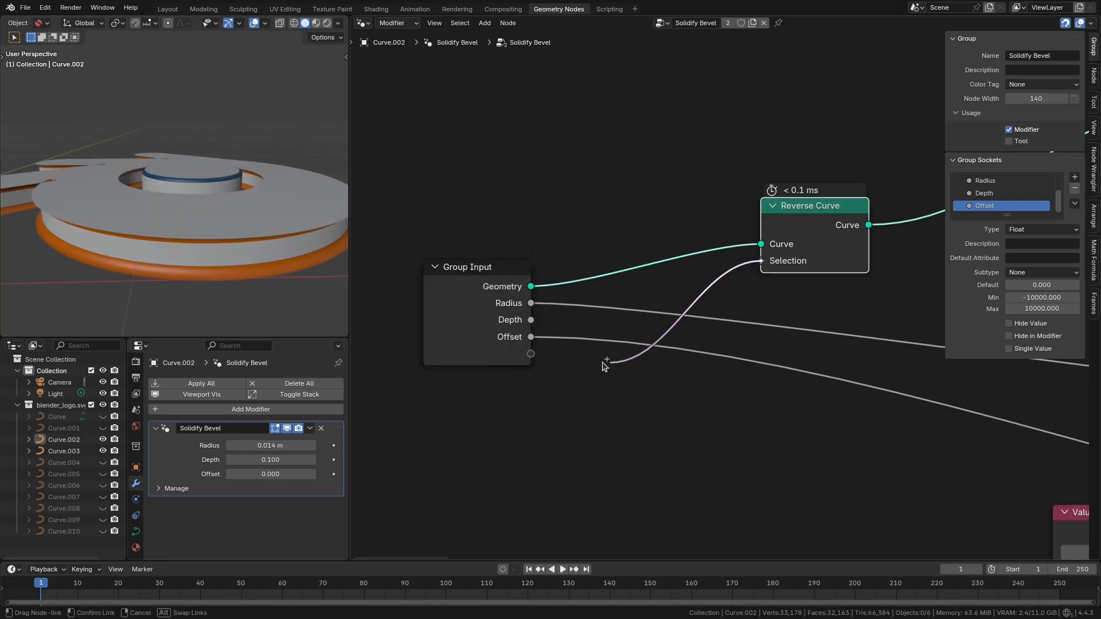
{"action": "left_click_drag", "start_coordinate": [523, 359], "coordinate": [523, 358]}
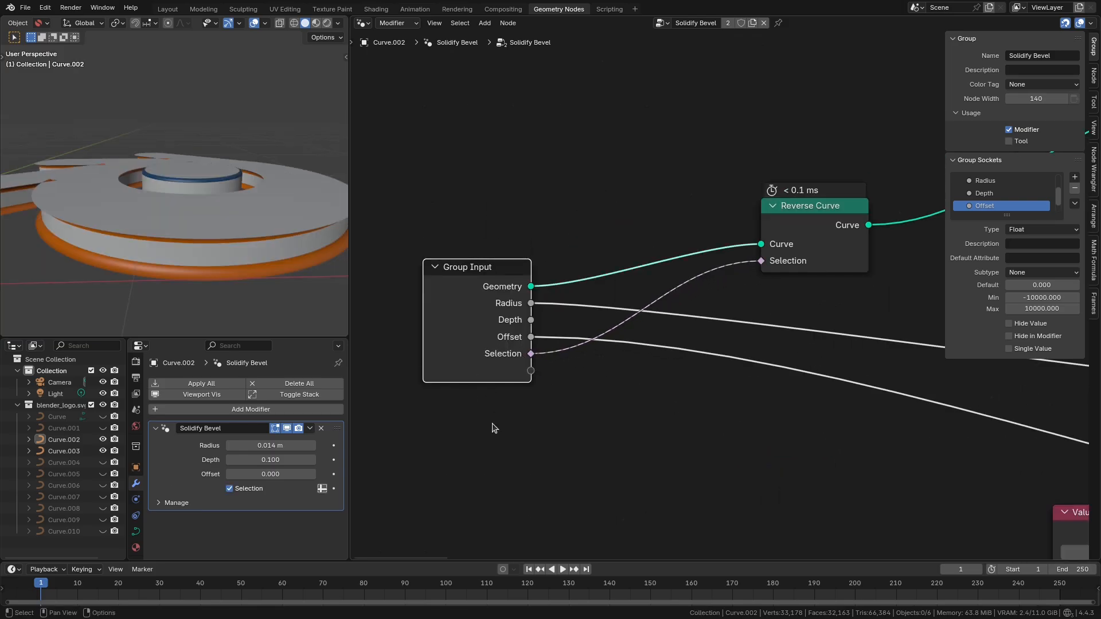
{"action": "left_click", "coordinate": [197, 250]}
{"action": "left_click", "coordinate": [229, 504]}
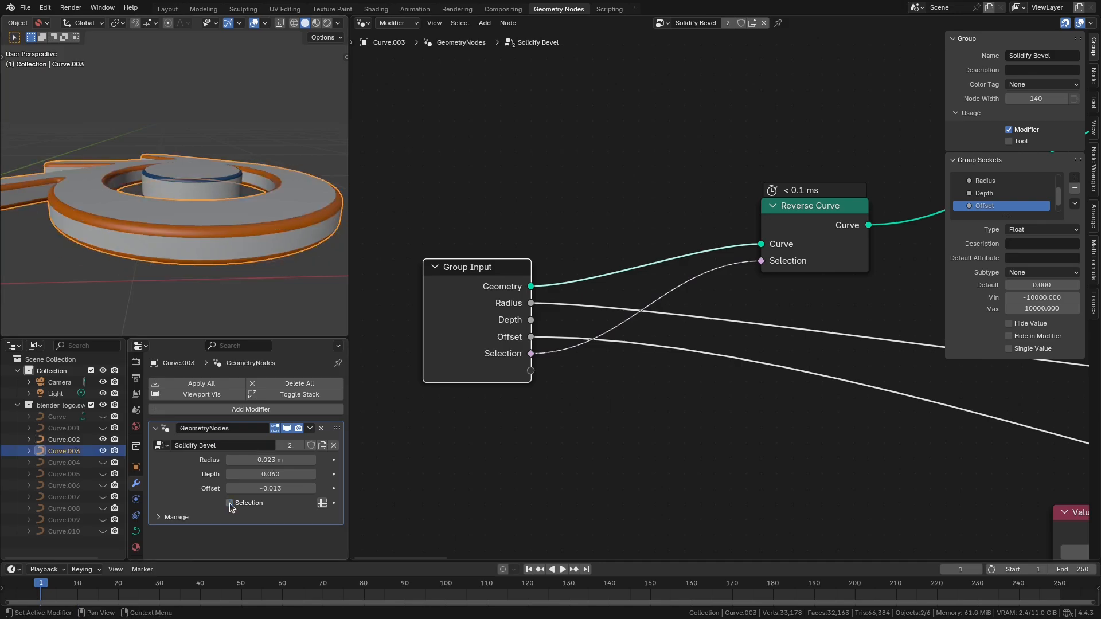
- Set the Solidify Bevel Radius to 0.023 m and Depth to 0.06 on Curve.002
{"action": "left_click", "coordinate": [390, 401]}
{"action": "left_click", "coordinate": [239, 283]}
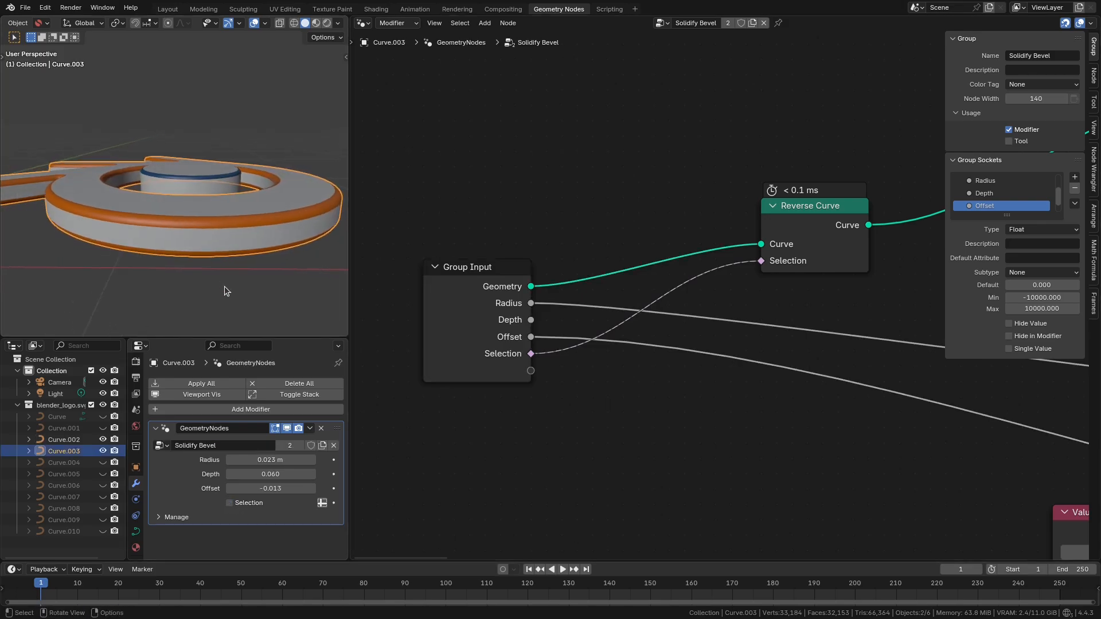
{"action": "middle_click_drag", "start_coordinate": [226, 290], "coordinate": [248, 299]}
{"action": "left_click", "coordinate": [270, 445]}
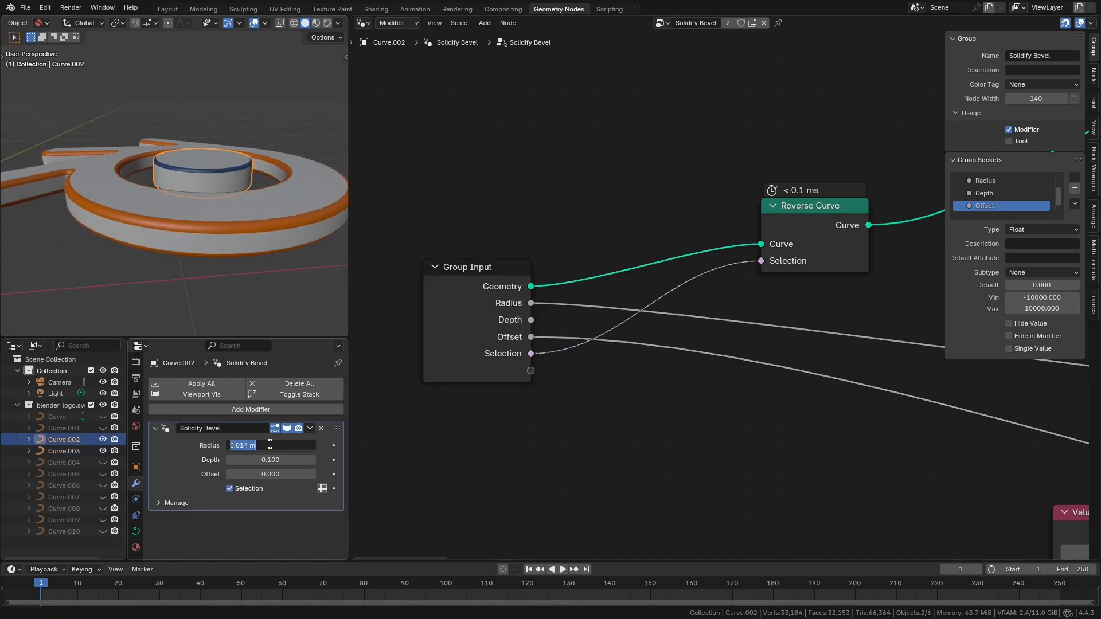
{"action": "type", "text": ".023"}
{"action": "key", "text": "Return"}
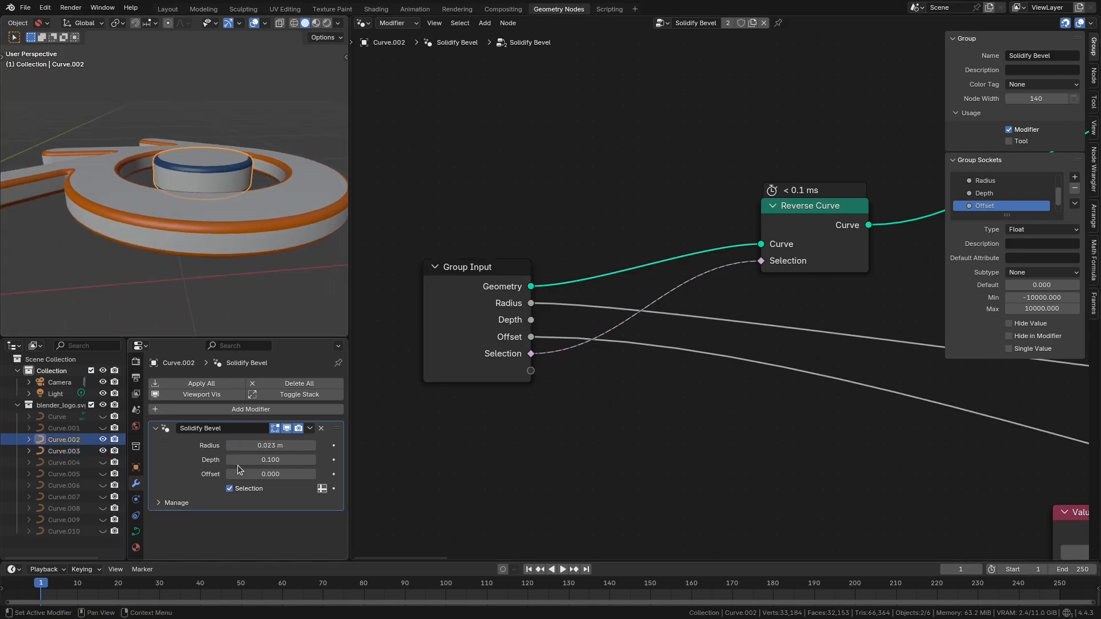
{"action": "left_click", "coordinate": [268, 459]}
{"action": "type", "text": ".06"}
{"action": "key", "text": "Return"}
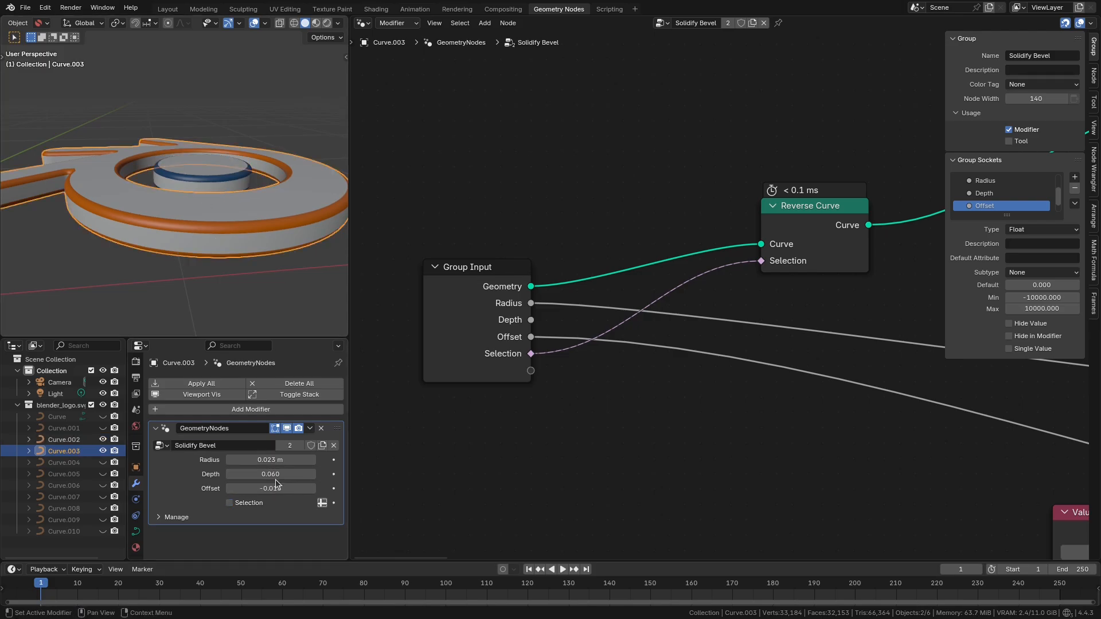
- Set the Solidify Bevel Offset on Curve.003 to 0
{"action": "left_click", "coordinate": [276, 489]}
{"action": "type", "text": "0"}
{"action": "key", "text": "Return"}
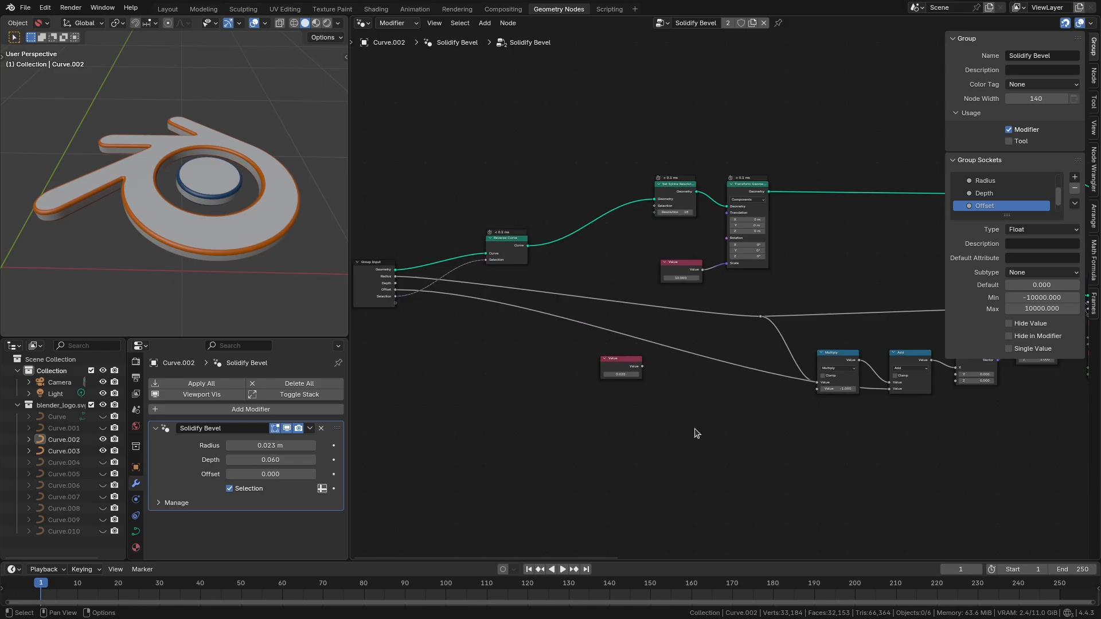
- Insert a Set Material node between Merge by Distance and Group Output, and choose the material named Material
{"action": "scroll", "coordinate": [693, 433], "scroll_direction": "up", "scroll_amount": 5}
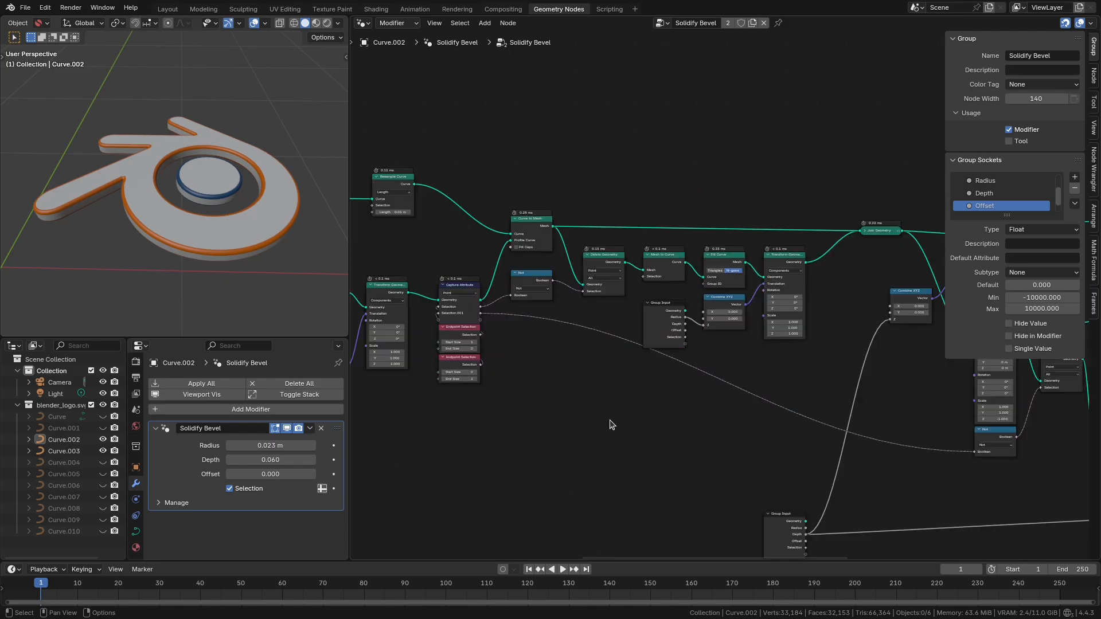
{"action": "type", "text": "set"}
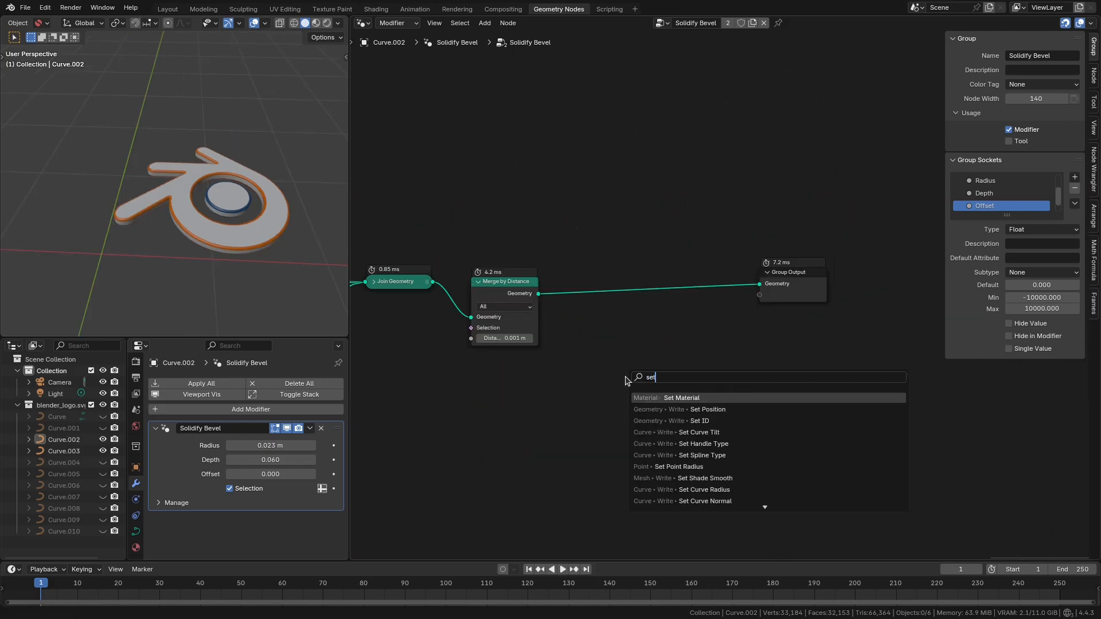
{"action": "key", "text": "Return"}
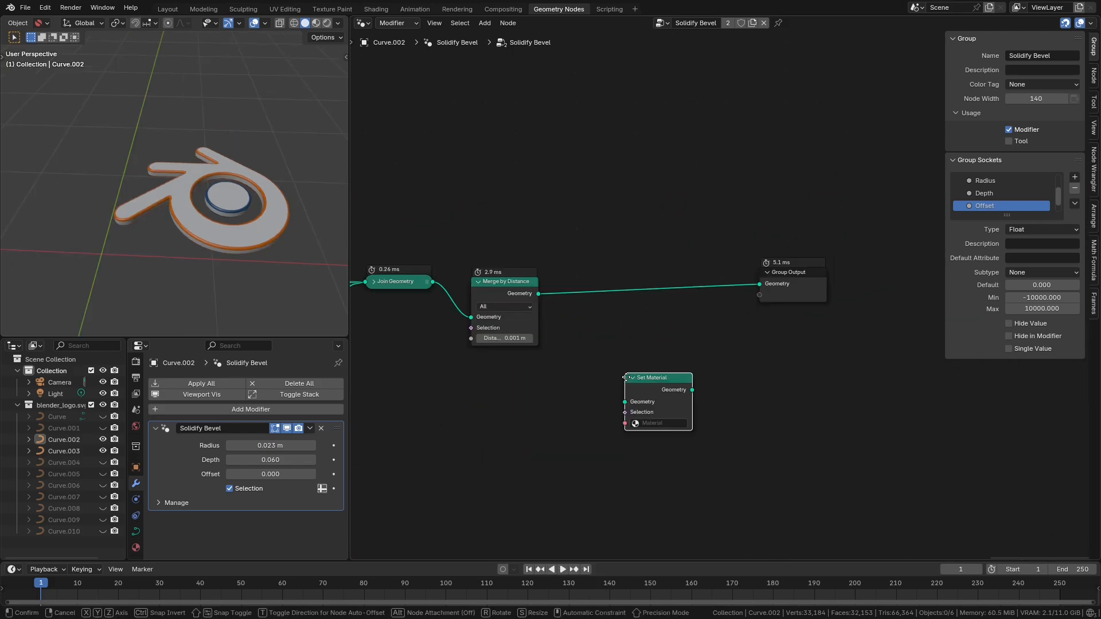
{"action": "left_click", "coordinate": [608, 310]}
{"action": "scroll", "coordinate": [514, 343], "scroll_direction": "up", "scroll_amount": 3}
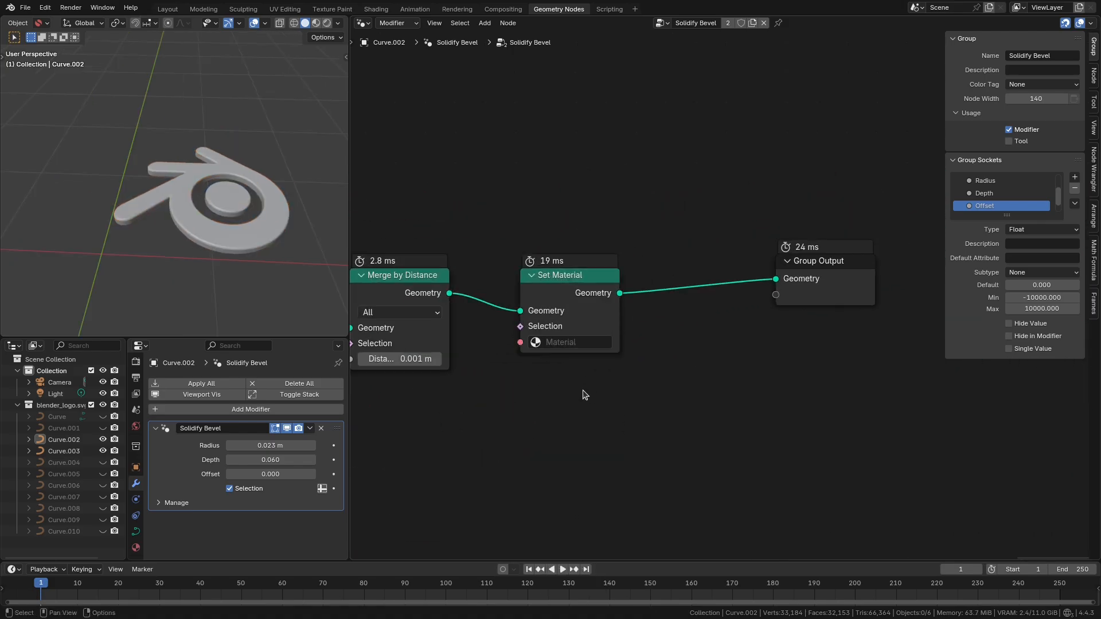
{"action": "left_click", "coordinate": [699, 310]}
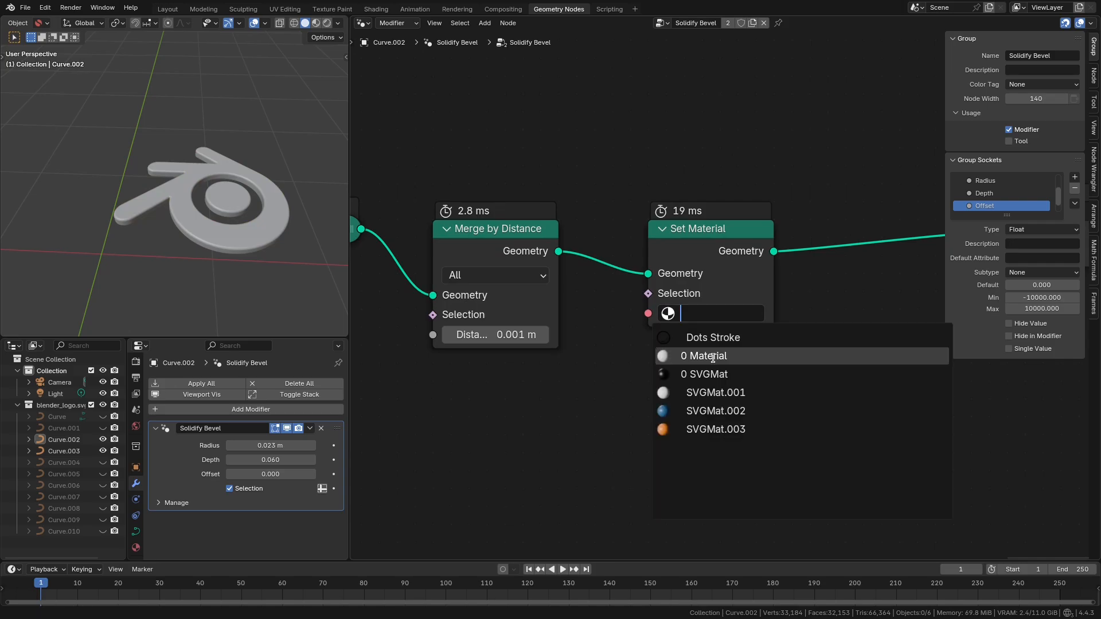
{"action": "left_click", "coordinate": [712, 356]}
{"action": "scroll", "coordinate": [620, 413], "scroll_direction": "down", "scroll_amount": 2}
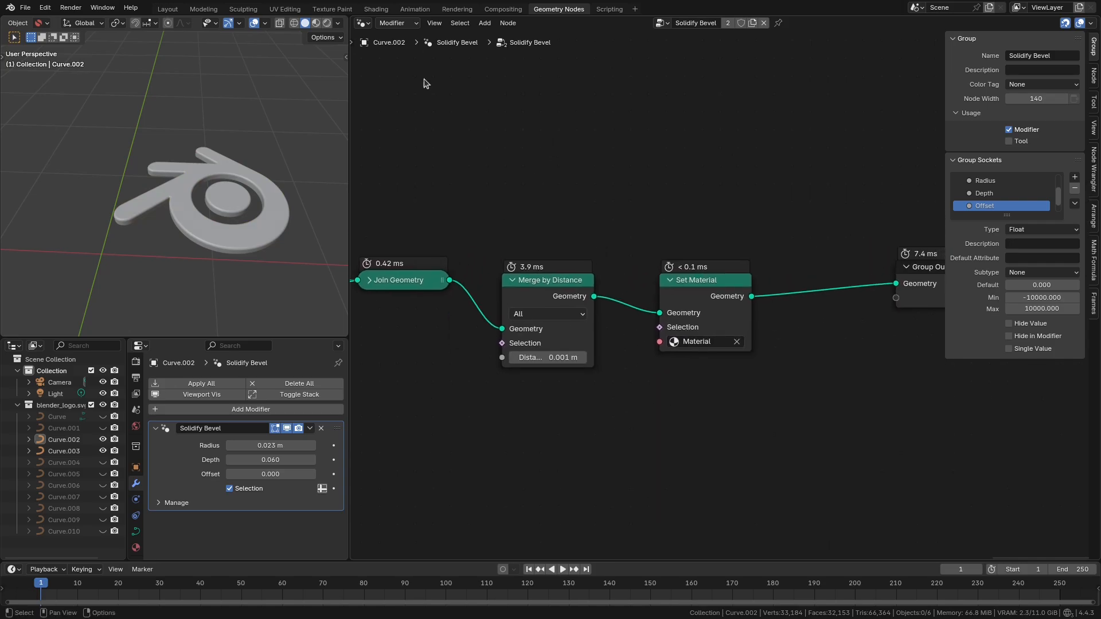
- Switch to the Shading workspace and assign the material named Material to Curve.003, framing its shader nodes
{"action": "left_click", "coordinate": [375, 9]}
{"action": "left_click", "coordinate": [504, 359]}
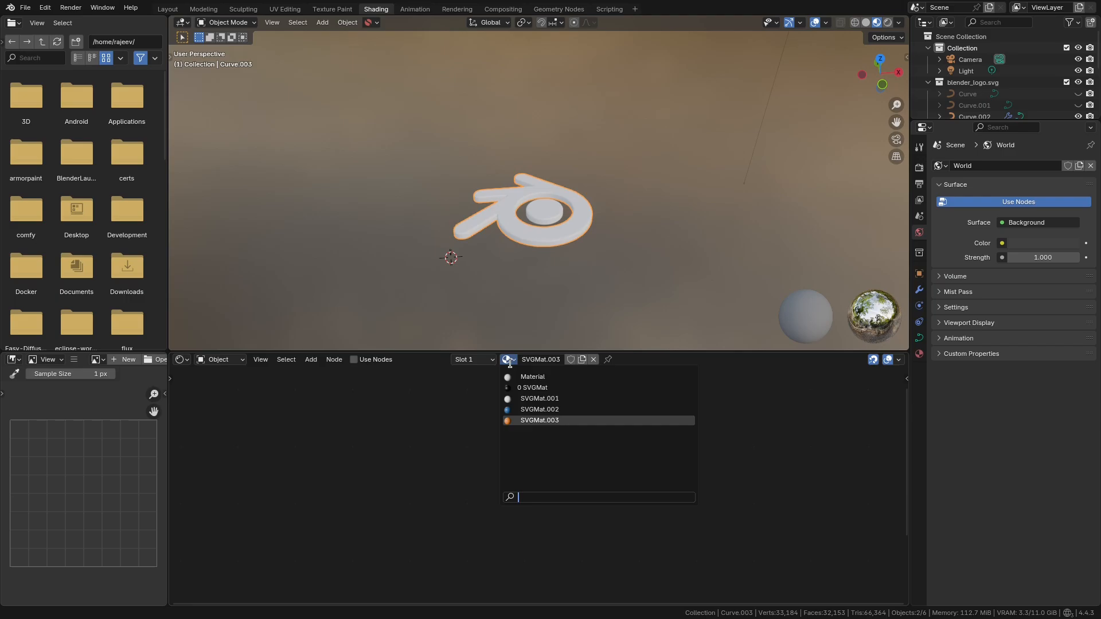
{"action": "left_click", "coordinate": [507, 375]}
{"action": "key", "text": "Home"}
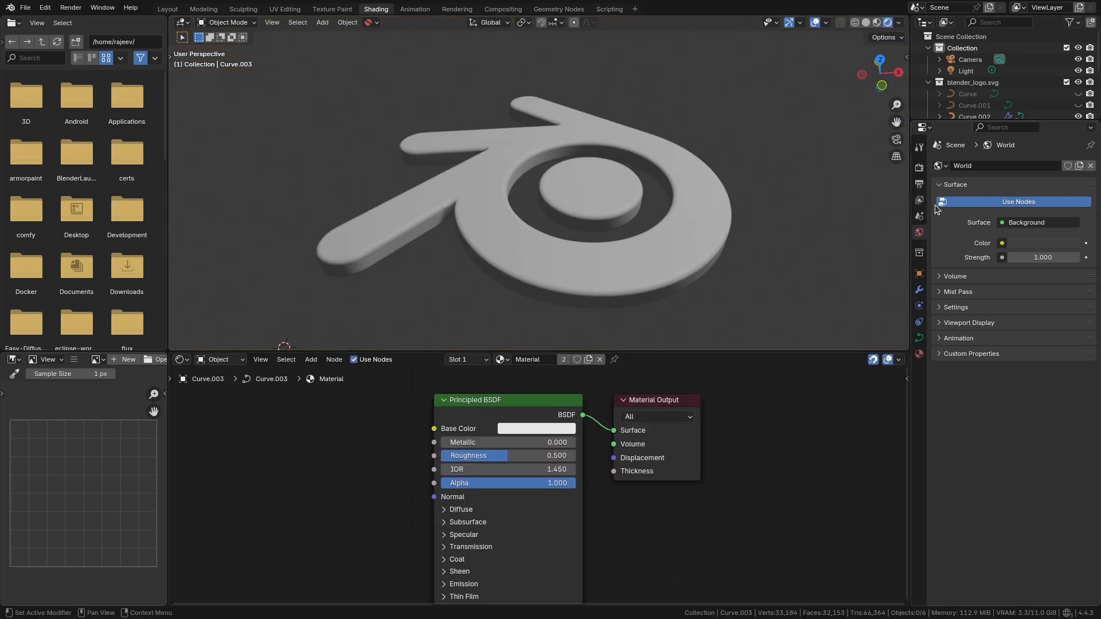
- Change the render engine to Cycles and set its device to GPU Compute
{"action": "left_click", "coordinate": [919, 167]}
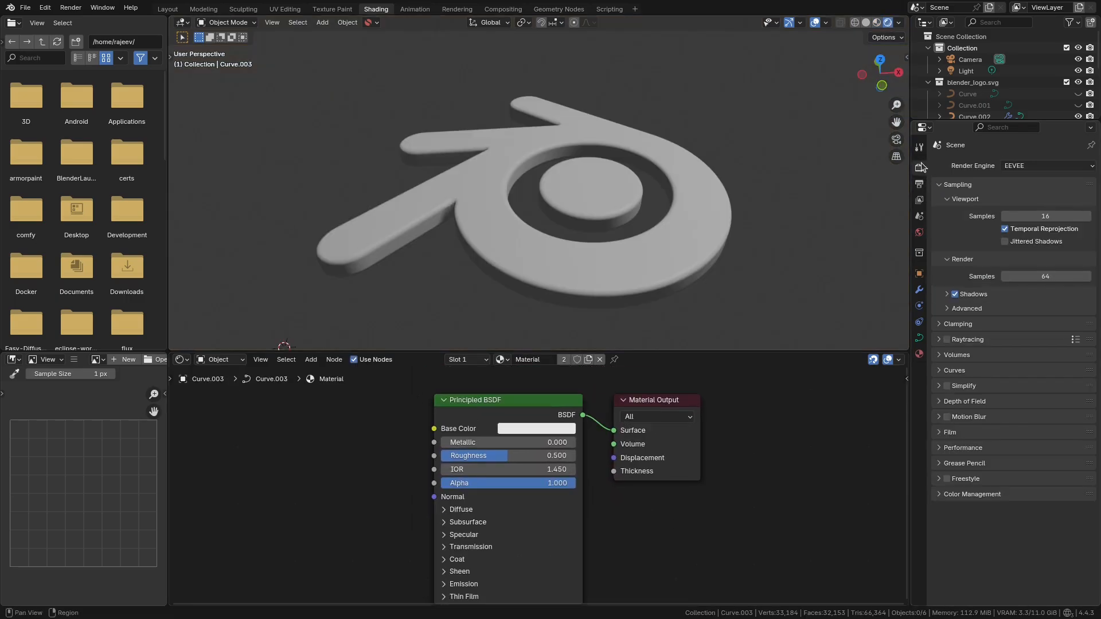
{"action": "left_click", "coordinate": [1029, 169]}
{"action": "left_click", "coordinate": [1019, 206]}
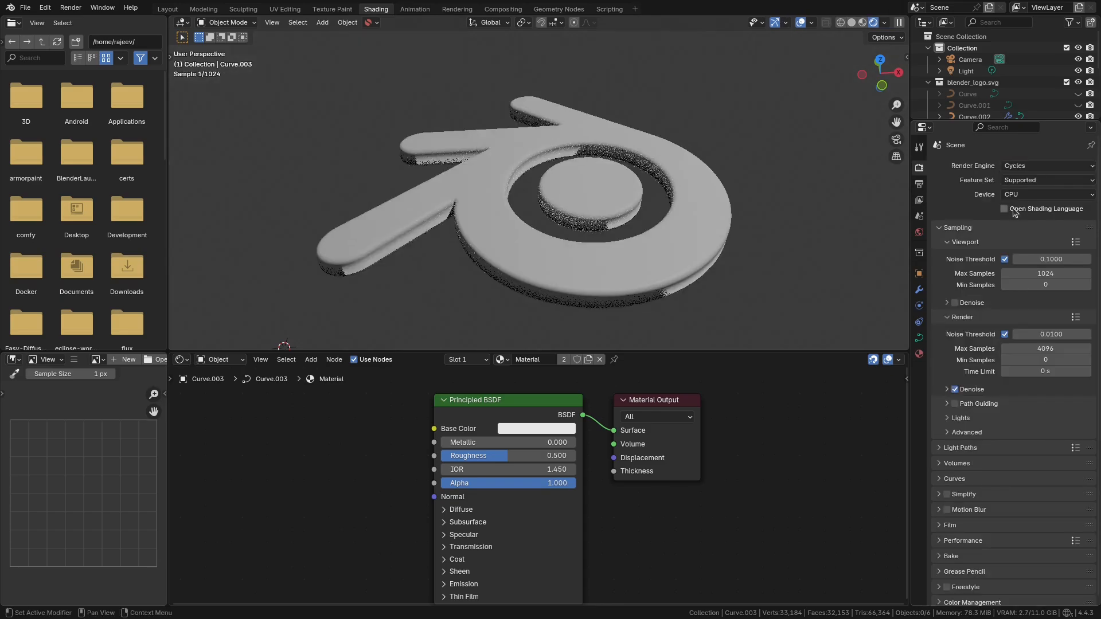
{"action": "left_click", "coordinate": [1015, 195]}
{"action": "left_click", "coordinate": [1020, 221]}
- Change the scene's Light object to a Sun light
{"action": "left_click", "coordinate": [966, 71]}
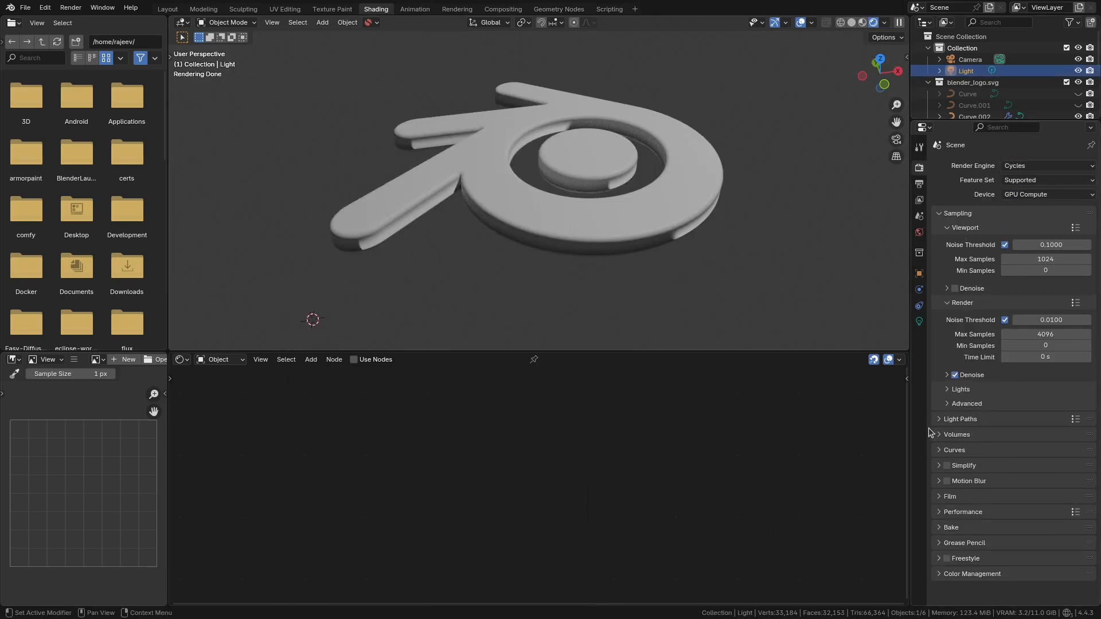
{"action": "left_click", "coordinate": [919, 322]}
{"action": "left_click", "coordinate": [994, 219]}
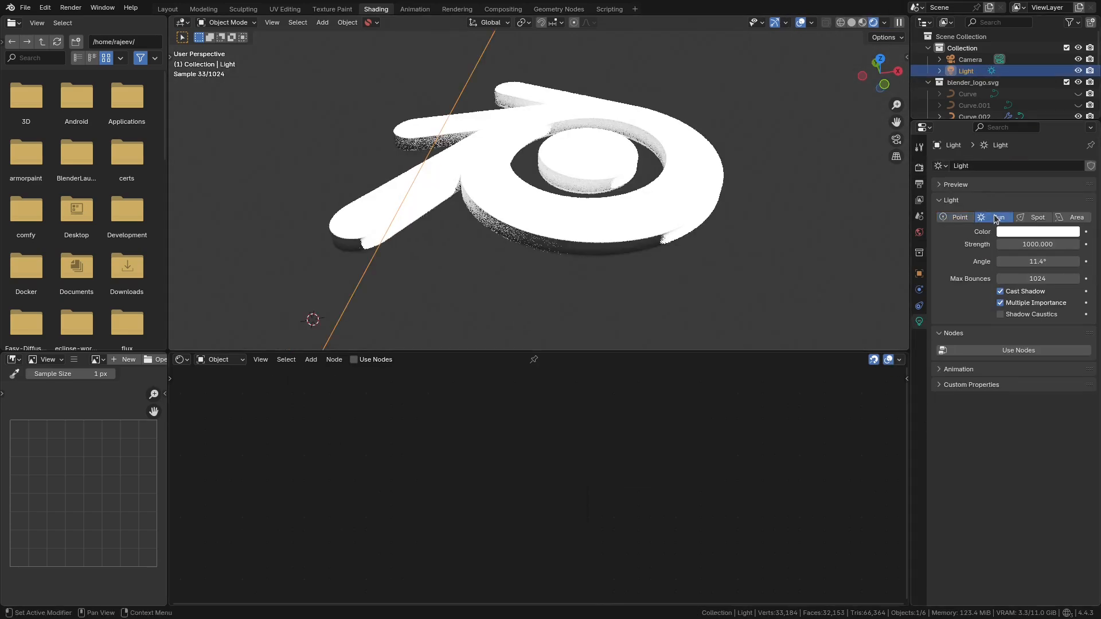
{"action": "scroll", "coordinate": [703, 207], "scroll_direction": "down", "scroll_amount": 4}
- Use an Environment Texture for the world background color and load studio007.hdr into it
{"action": "left_click", "coordinate": [921, 234]}
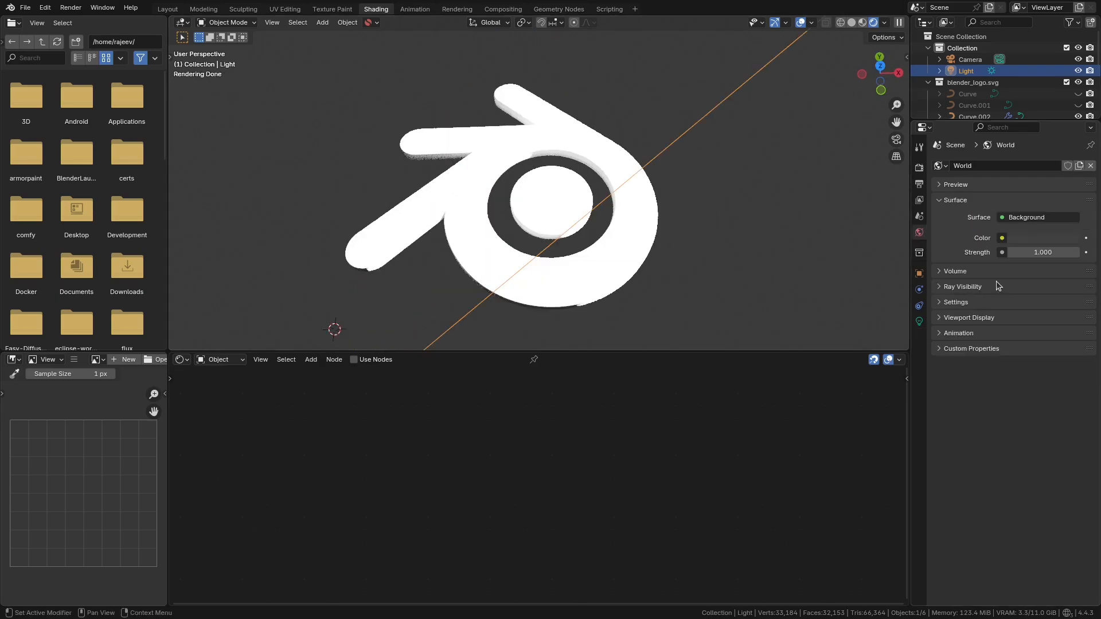
{"action": "left_click", "coordinate": [1003, 238]}
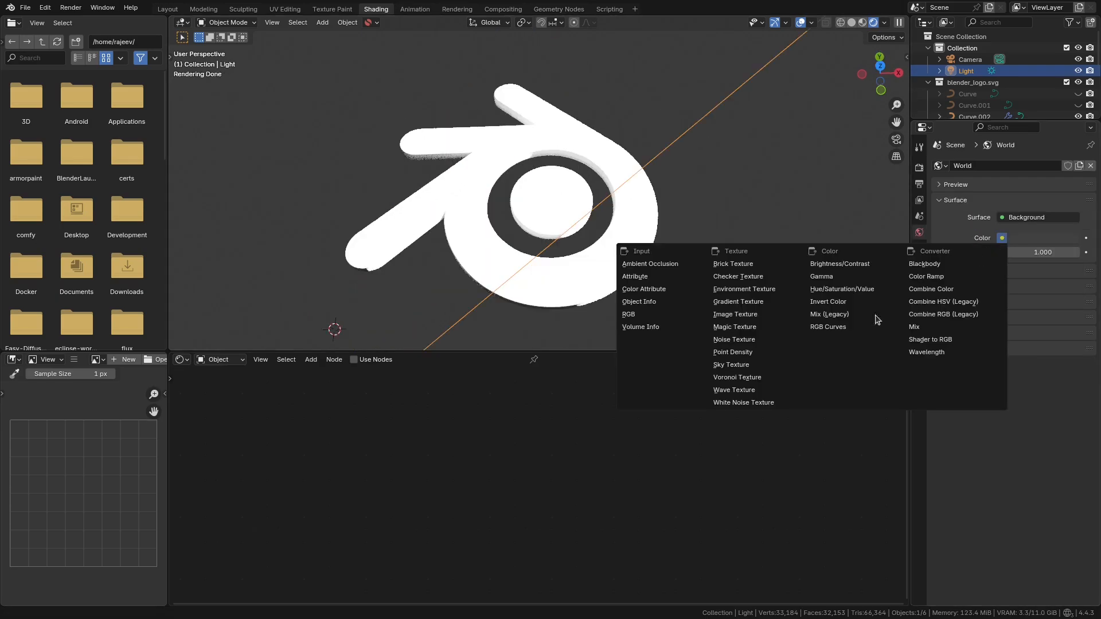
{"action": "left_click", "coordinate": [754, 289]}
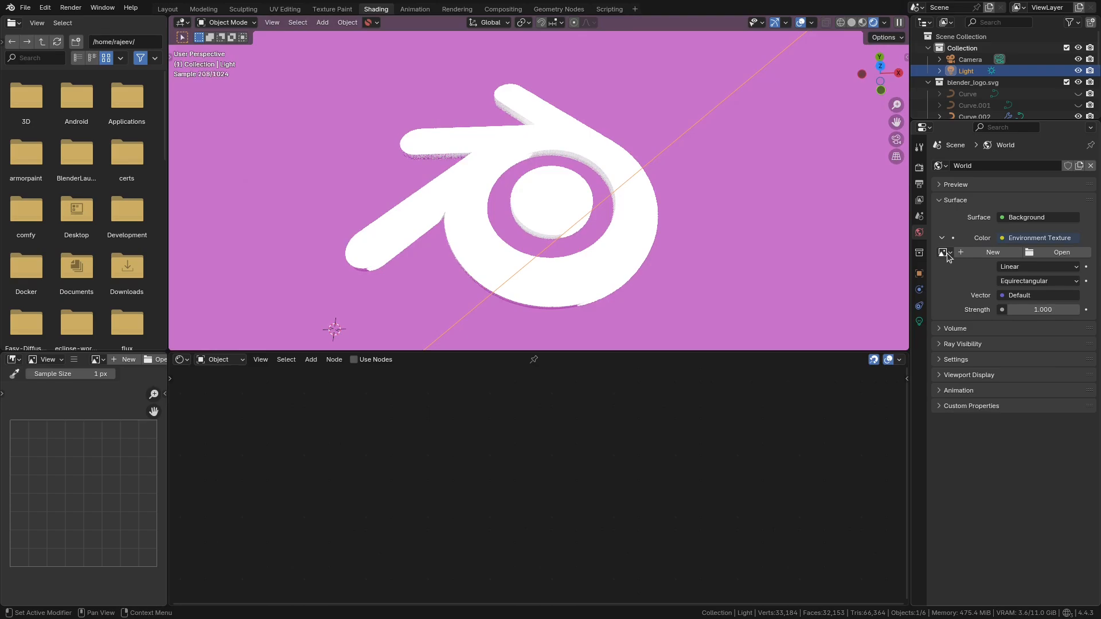
{"action": "left_click", "coordinate": [1051, 256]}
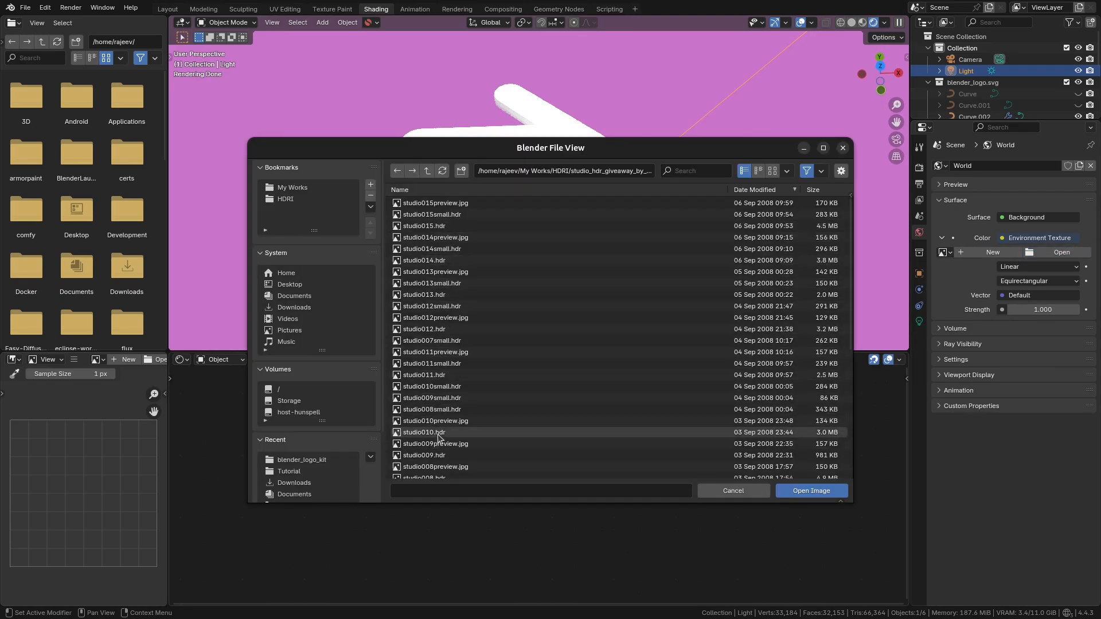
{"action": "scroll", "coordinate": [440, 415], "scroll_direction": "down", "scroll_amount": 2}
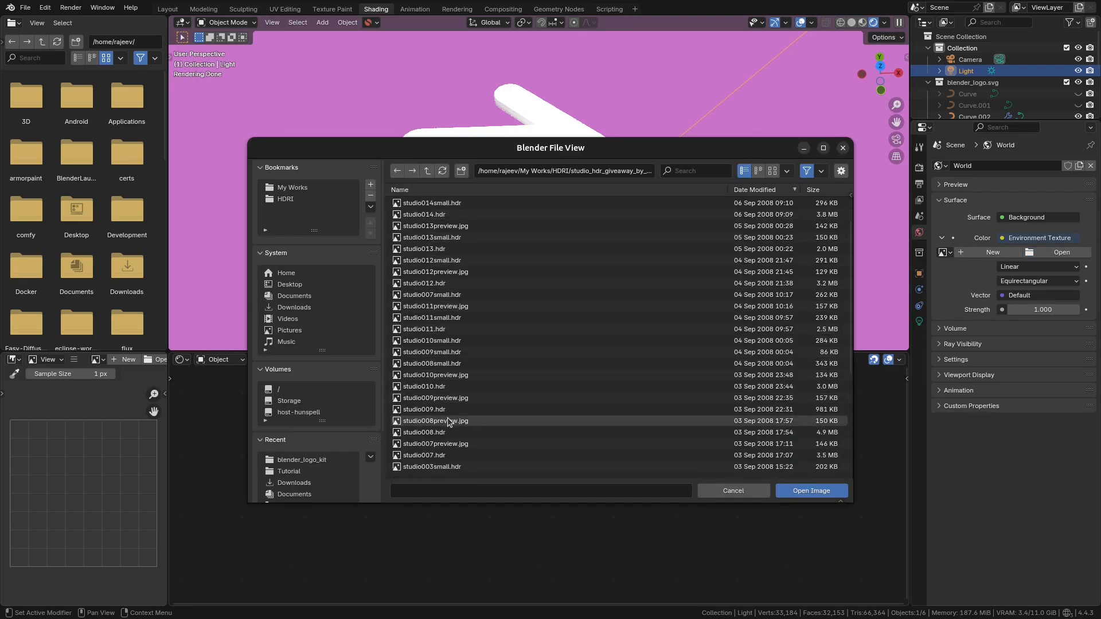
{"action": "left_click", "coordinate": [435, 458]}
{"action": "left_click", "coordinate": [796, 494]}
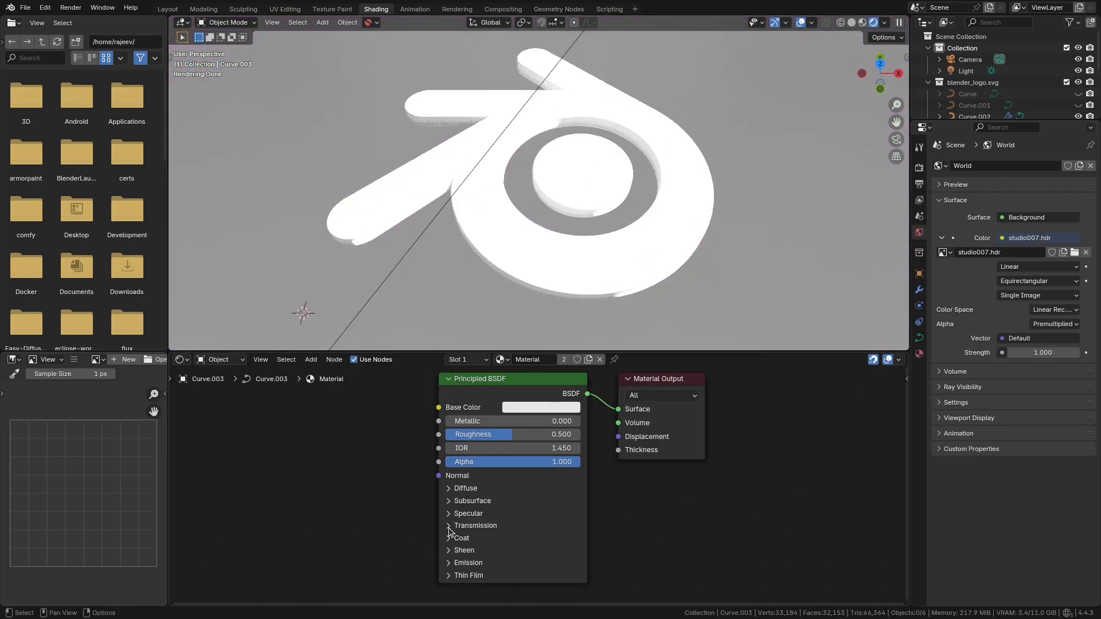
- Set the Transmission Weight of the Principled BSDF to 1
{"action": "left_click", "coordinate": [448, 526]}
{"action": "middle_click_drag", "start_coordinate": [402, 537], "coordinate": [392, 551]}
{"action": "left_click", "coordinate": [445, 555]}
{"action": "type", "text": "1"}
{"action": "key", "text": "Return"}
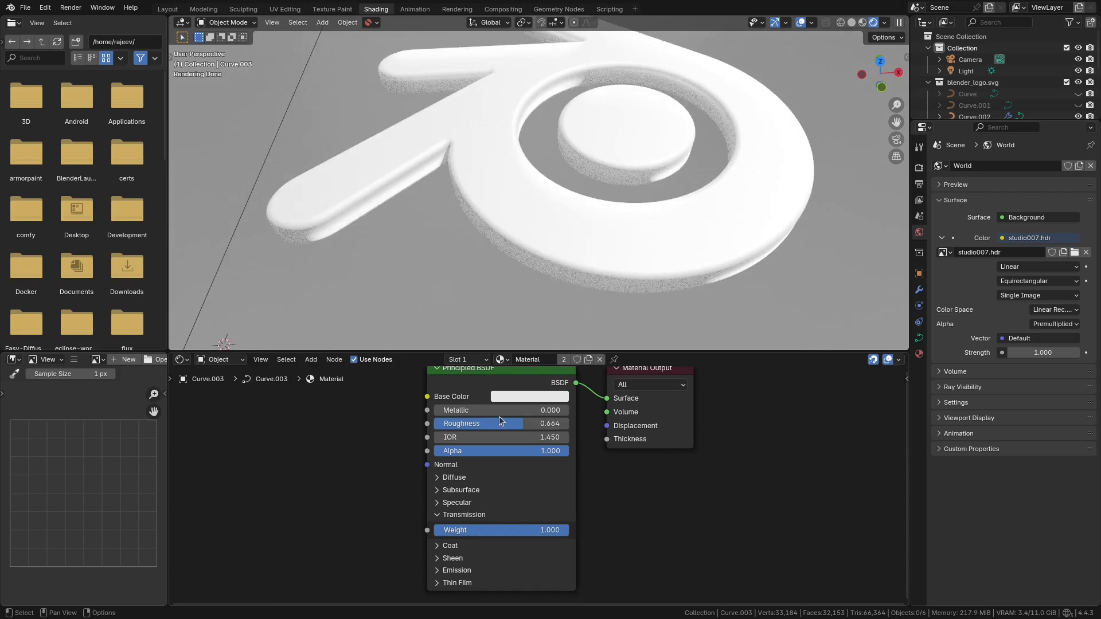
- Try a Roughness of 0 on the Principled BSDF, settle on 0.350 and inspect the rendered logo
{"action": "left_click_drag", "start_coordinate": [523, 423], "coordinate": [428, 428]}
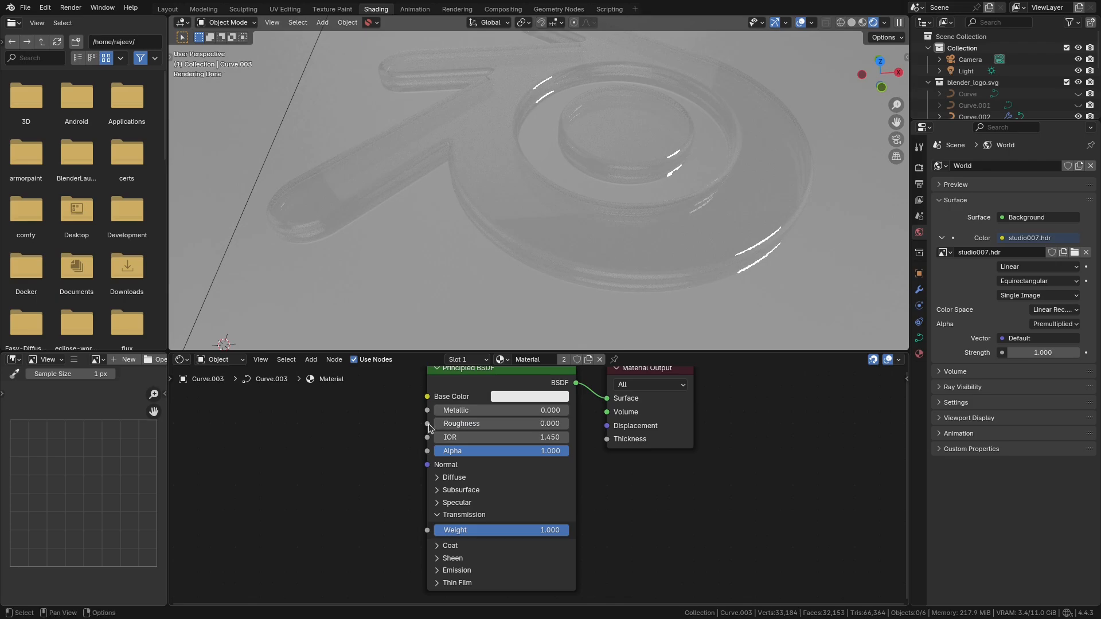
{"action": "middle_click_drag", "start_coordinate": [553, 219], "coordinate": [552, 261], "text": "shift"}
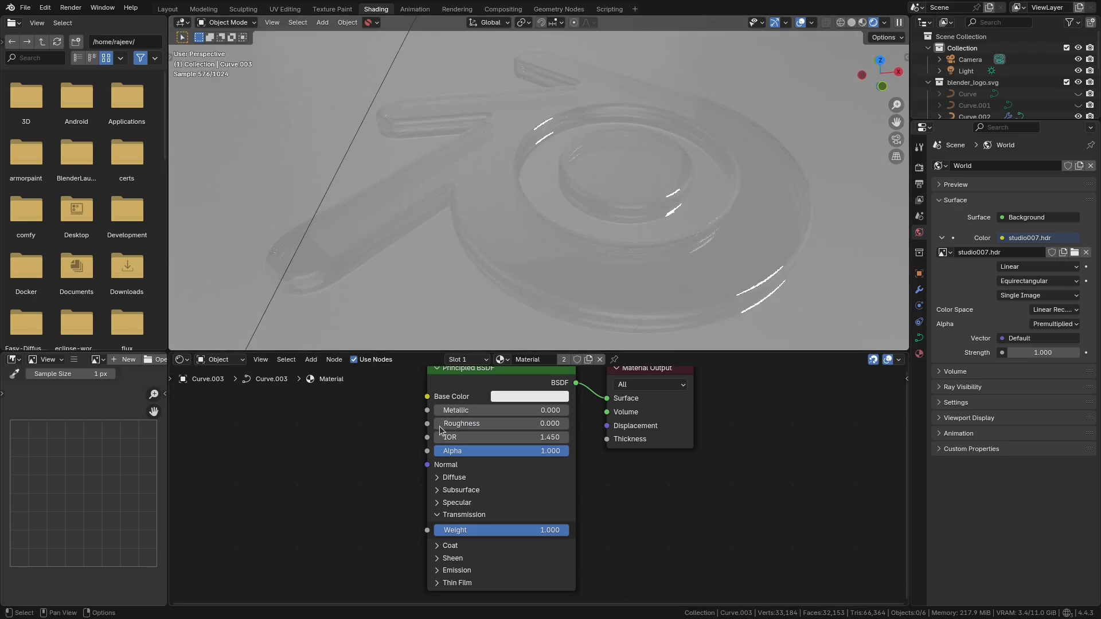
{"action": "left_click_drag", "start_coordinate": [442, 425], "coordinate": [481, 426]}
{"action": "middle_click_drag", "start_coordinate": [550, 269], "coordinate": [528, 250]}
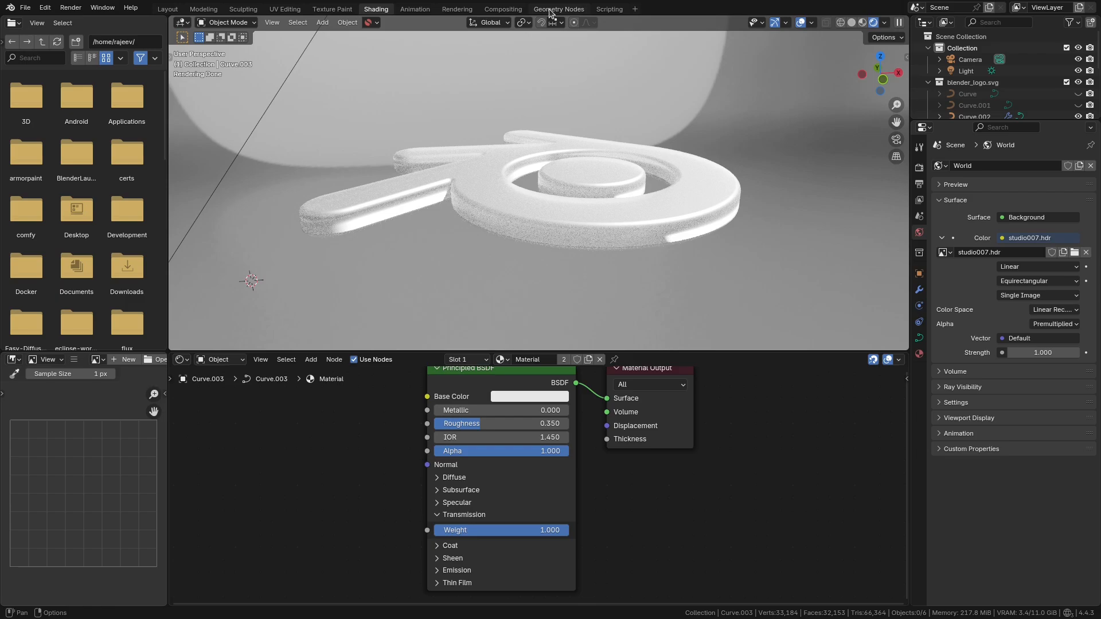
- Return to the Geometry Nodes workspace, enable the Face Orientation overlay and examine the logo's underside
{"action": "left_click", "coordinate": [559, 8]}
{"action": "middle_click_drag", "start_coordinate": [248, 246], "coordinate": [253, 83]}
{"action": "left_click", "coordinate": [265, 24]}
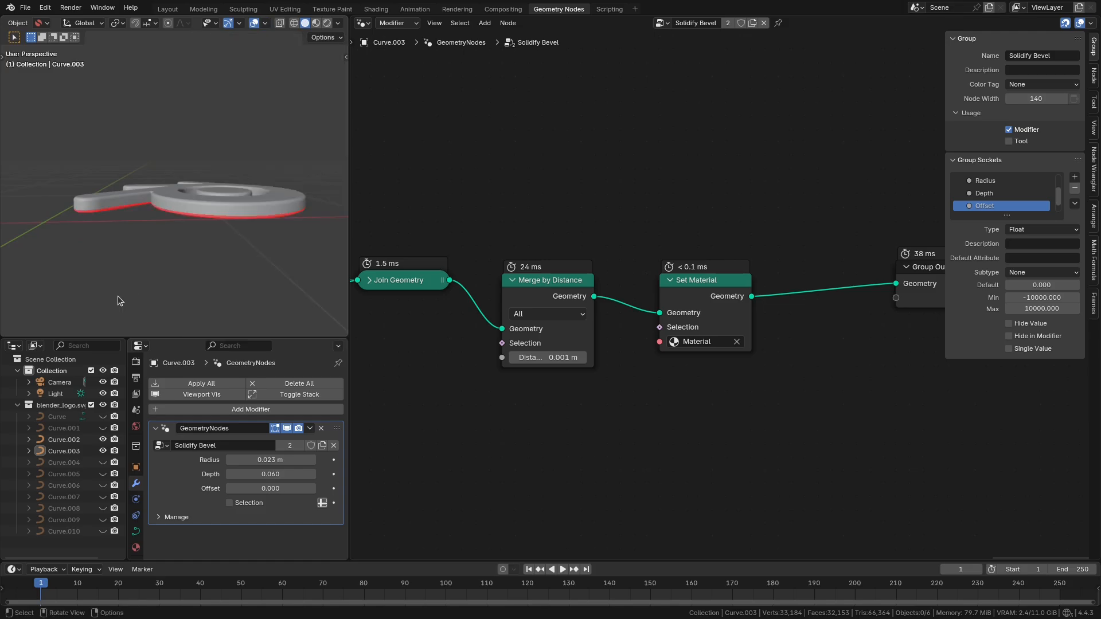
{"action": "middle_click_drag", "start_coordinate": [118, 297], "coordinate": [171, 211]}
{"action": "scroll", "coordinate": [181, 225], "scroll_direction": "up", "scroll_amount": 3}
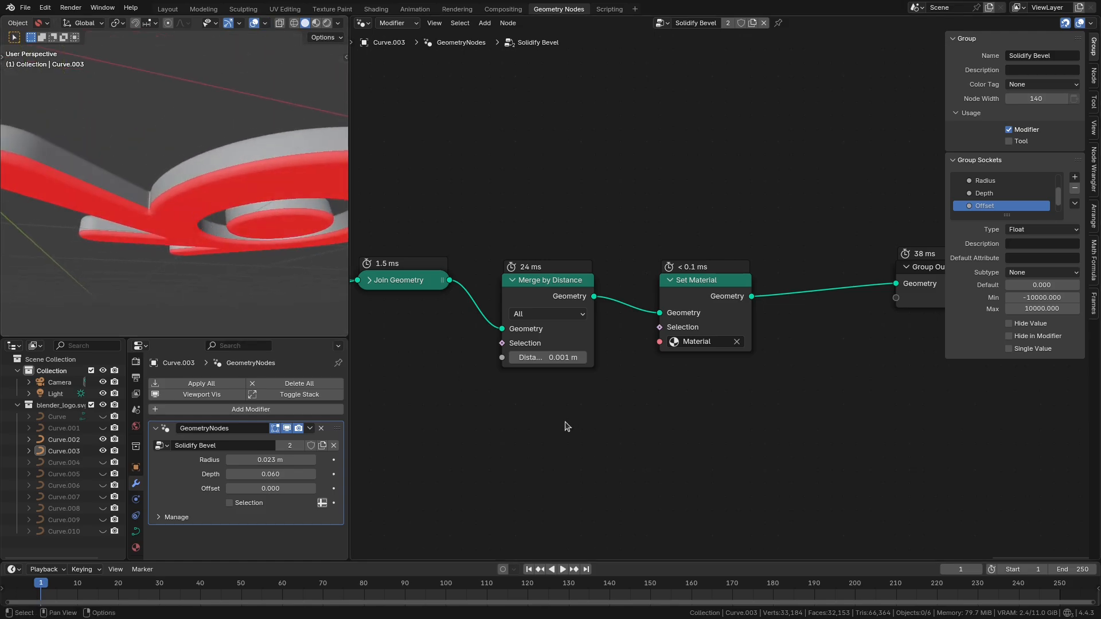
- Add a Flip Faces node on the geometry output of the Transform Geometry node whose Z scale is -1
{"action": "scroll", "coordinate": [565, 426], "scroll_direction": "down", "scroll_amount": 4}
{"action": "middle_click_drag", "start_coordinate": [444, 408], "coordinate": [757, 327]}
{"action": "scroll", "coordinate": [559, 438], "scroll_direction": "down", "scroll_amount": 3}
{"action": "middle_click_drag", "start_coordinate": [562, 452], "coordinate": [728, 330]}
{"action": "middle_click_drag", "start_coordinate": [365, 368], "coordinate": [551, 344]}
{"action": "middle_click_drag", "start_coordinate": [399, 418], "coordinate": [568, 428]}
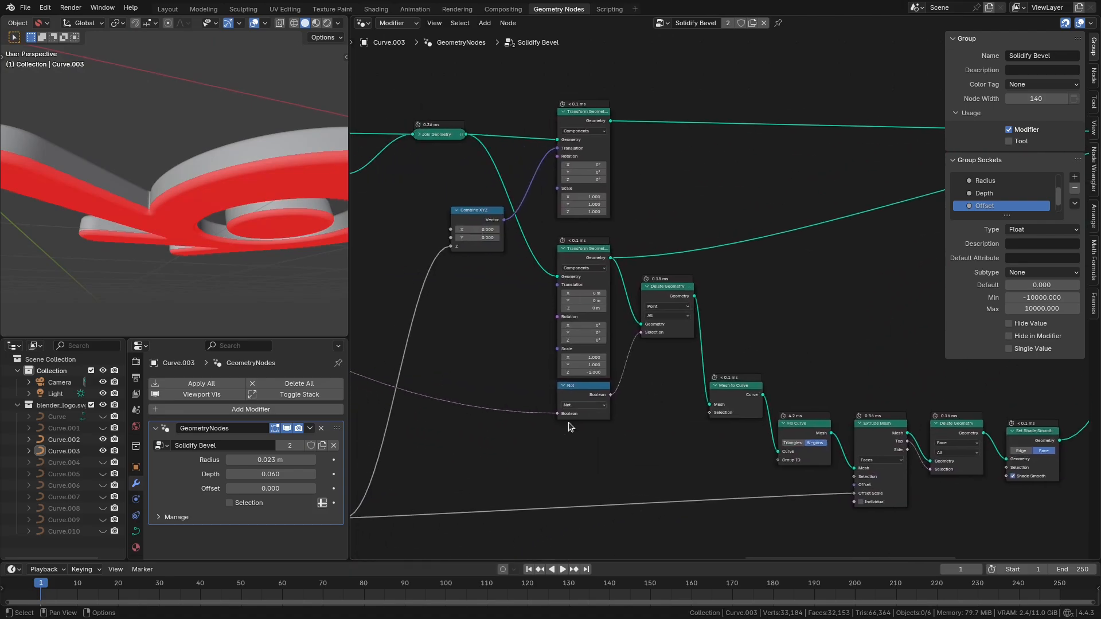
{"action": "scroll", "coordinate": [570, 426], "scroll_direction": "up", "scroll_amount": 2}
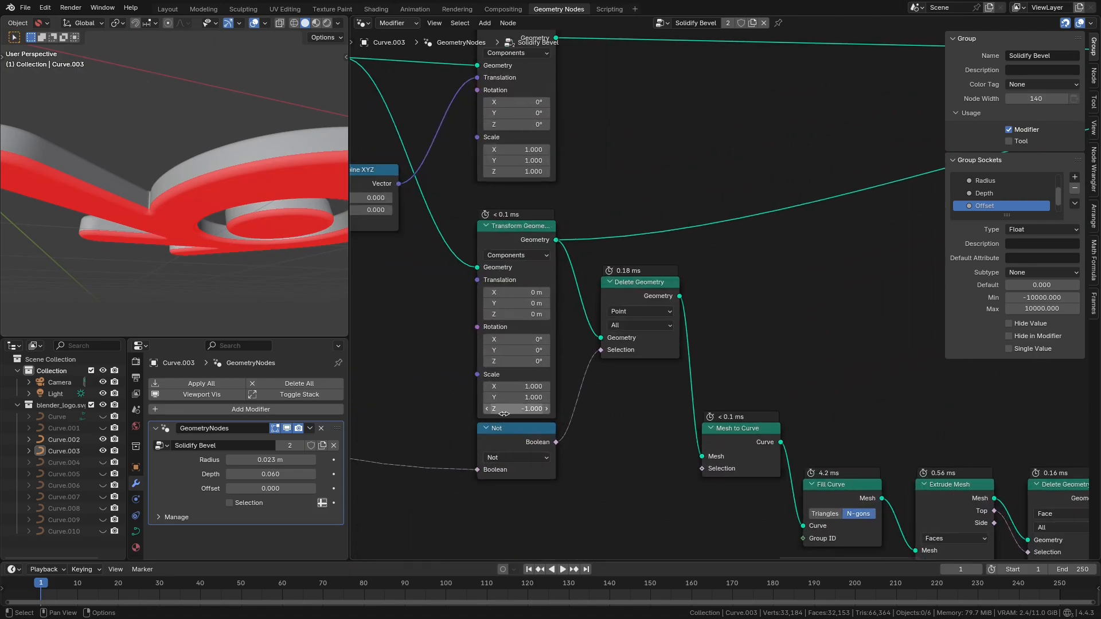
{"action": "middle_click_drag", "start_coordinate": [748, 291], "coordinate": [671, 345]}
{"action": "key", "text": "shift+a"}
{"action": "type", "text": "flip"}
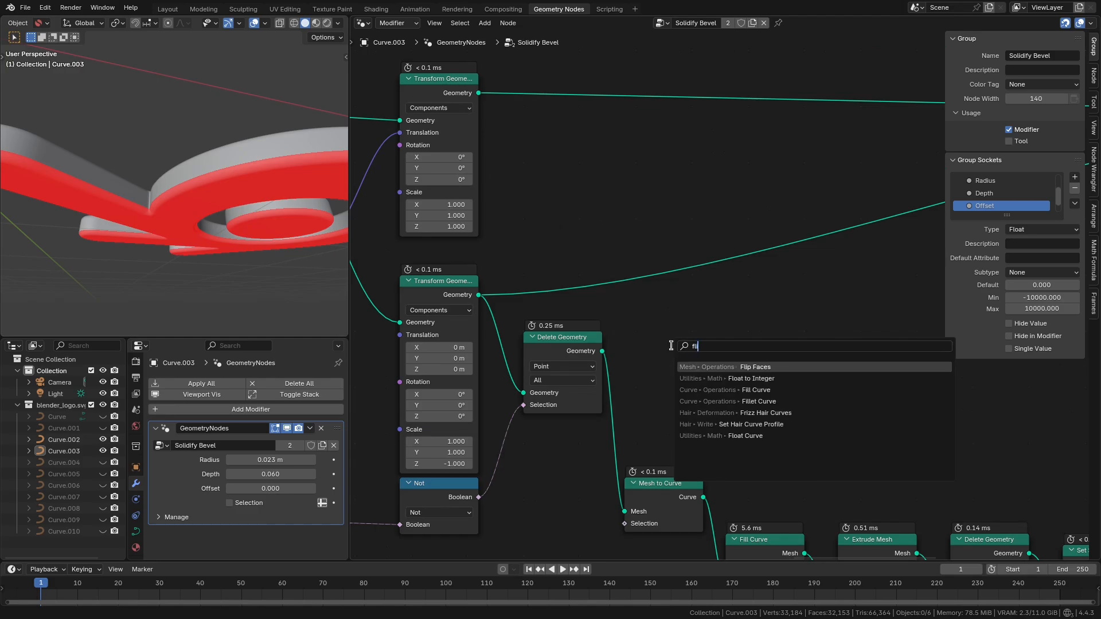
{"action": "left_click", "coordinate": [715, 367]}
{"action": "left_click", "coordinate": [721, 336]}
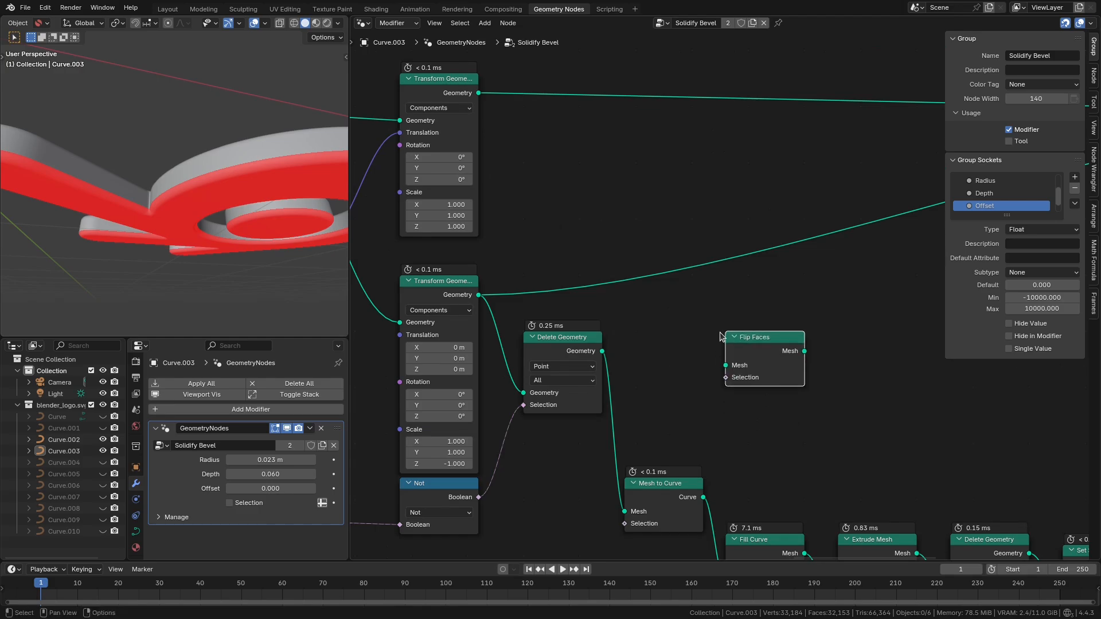
{"action": "mouse_move", "coordinate": [748, 341]}
{"action": "left_mouse_down"}
{"action": "mouse_move", "coordinate": [657, 268]}
{"action": "mouse_move", "coordinate": [666, 269]}
{"action": "left_mouse_up"}
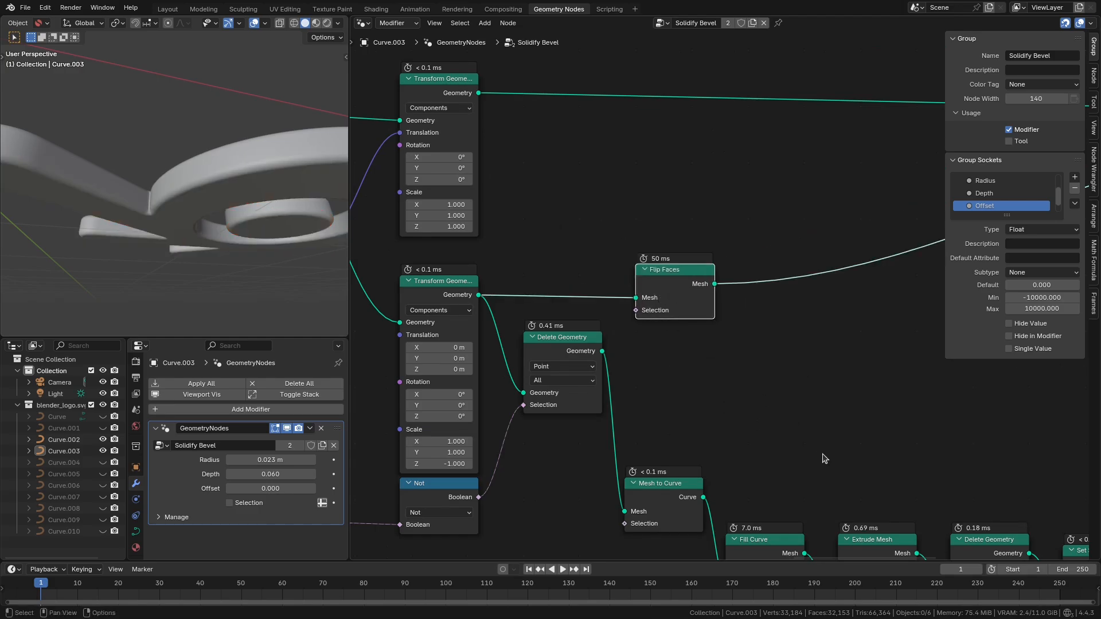
- Go back to the Shading workspace and inspect the logo's transmissive material in the rendered view
{"action": "left_click", "coordinate": [376, 8]}
{"action": "middle_click_drag", "start_coordinate": [566, 242], "coordinate": [551, 284]}
{"action": "scroll", "coordinate": [569, 284], "scroll_direction": "up", "scroll_amount": 2}
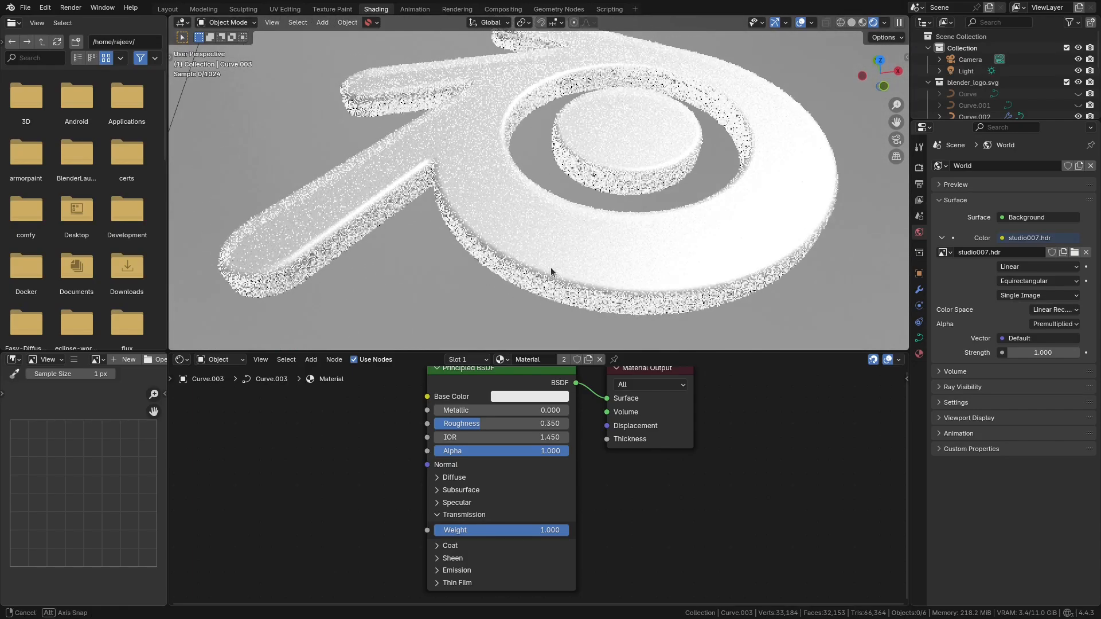
- Rotate the sun light in the top view so its direction runs diagonally toward the logo
{"action": "key", "text": "r"}
{"action": "key", "text": "r"}
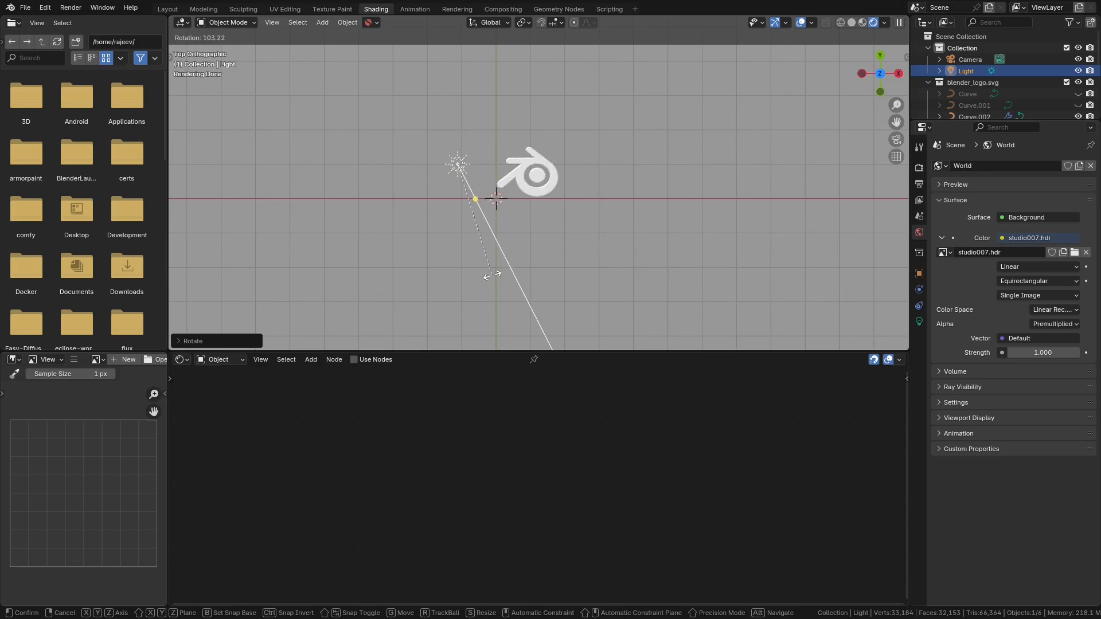
- Add a mesh plane and move it in the top view so it lies beneath the whole logo
{"action": "key", "text": "shift+a"}
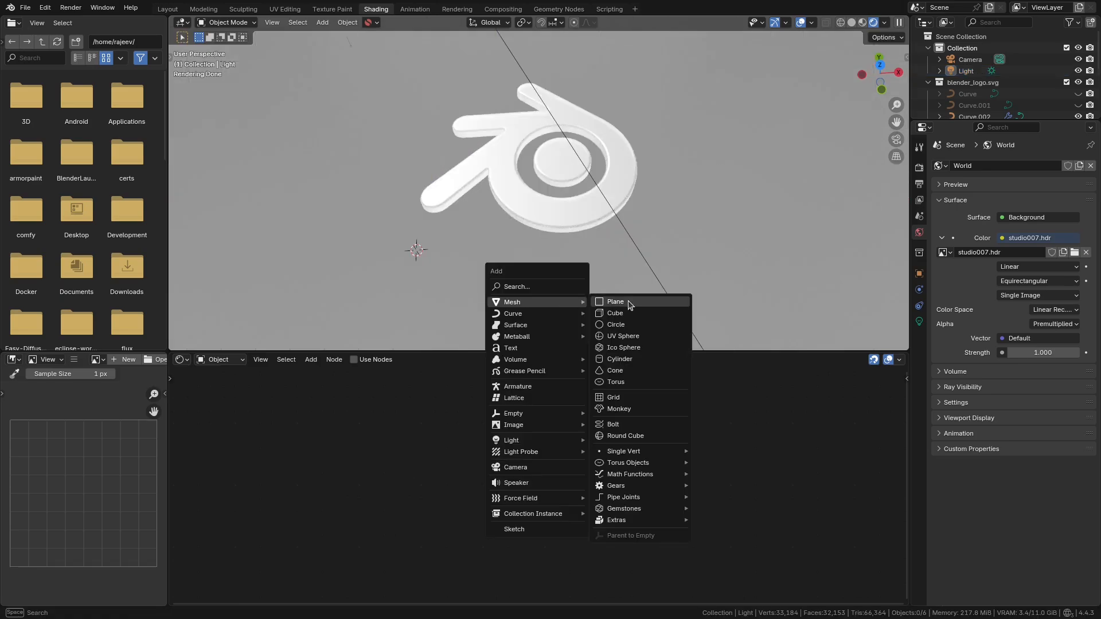
{"action": "left_click", "coordinate": [597, 302]}
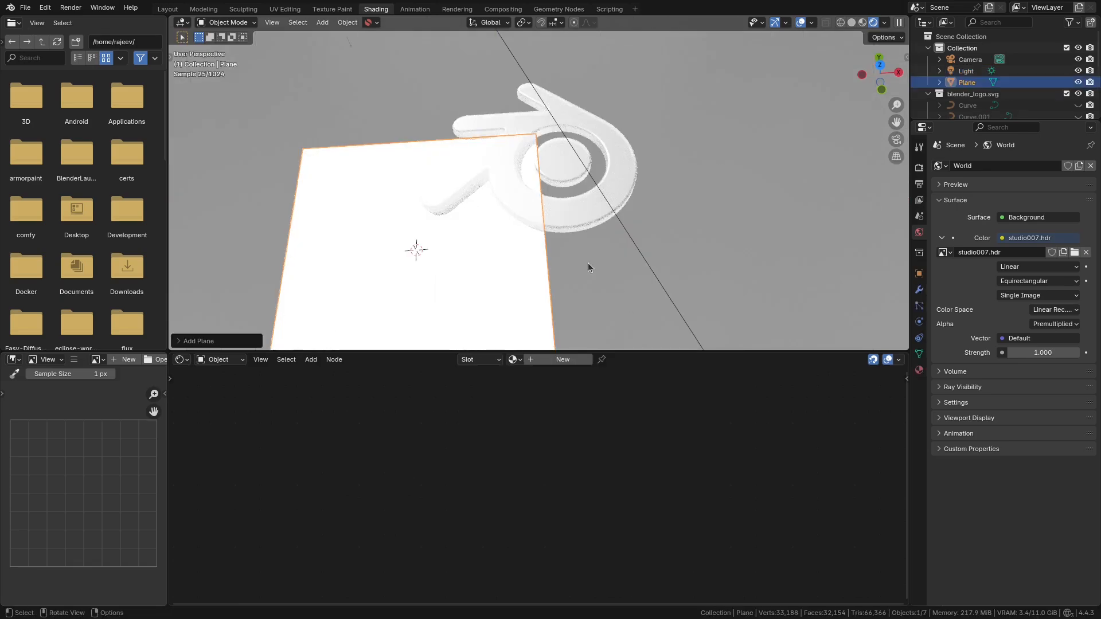
{"action": "scroll", "coordinate": [544, 266], "scroll_direction": "down", "scroll_amount": 1}
{"action": "key", "text": "KP_7"}
{"action": "key", "text": "g"}
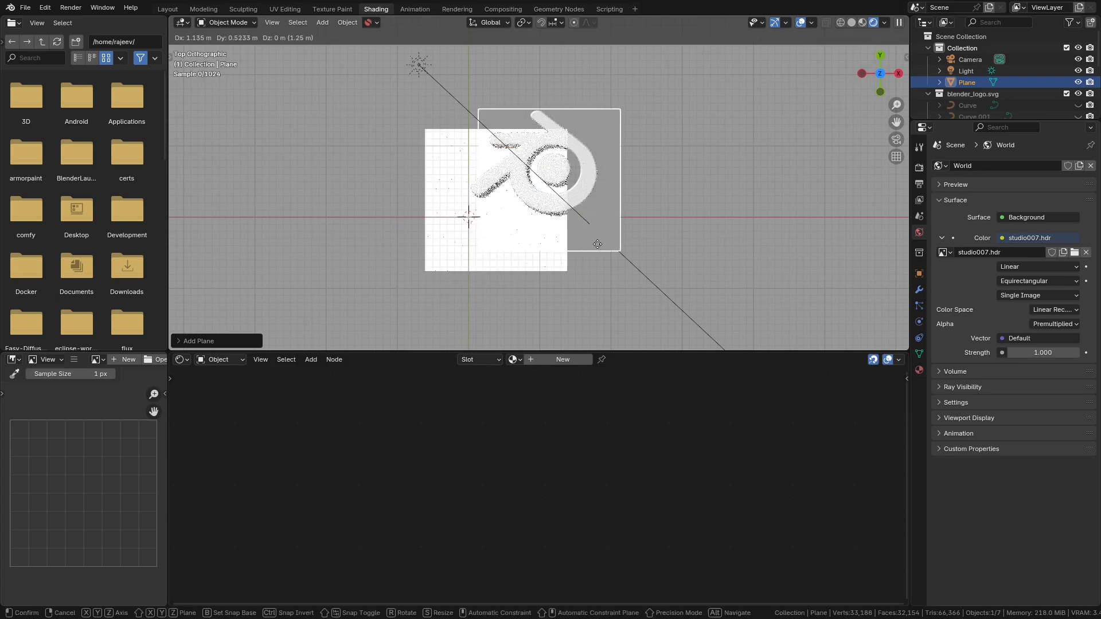
{"action": "left_click", "coordinate": [581, 231]}
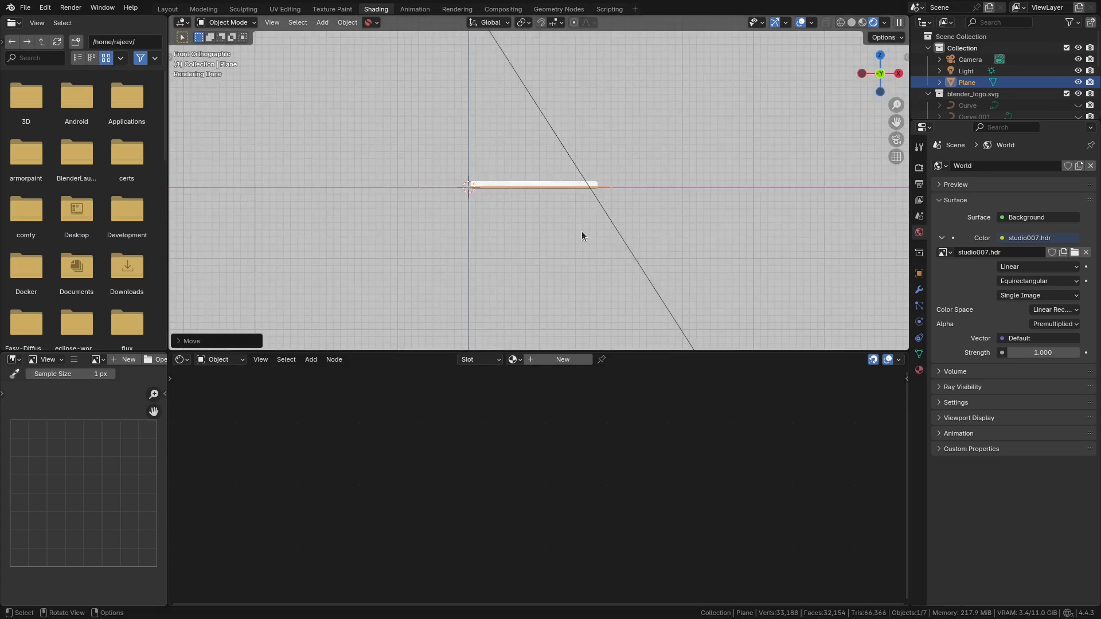
- Examine from the front how the logo's lower bevel sits against the plane, also in the Geometry Nodes workspace with the logo curve selected
{"action": "scroll", "coordinate": [582, 231], "scroll_direction": "up", "scroll_amount": 4}
{"action": "scroll", "coordinate": [436, 235], "scroll_direction": "up", "scroll_amount": 6}
{"action": "middle_click_drag", "start_coordinate": [434, 239], "coordinate": [682, 236], "text": "shift"}
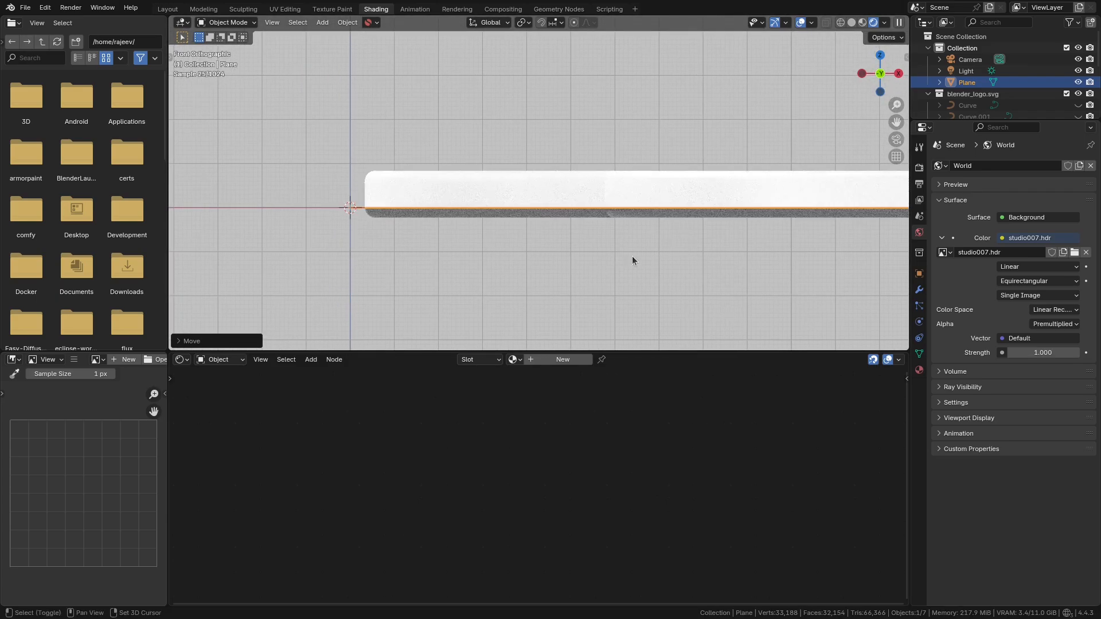
{"action": "middle_click_drag", "start_coordinate": [602, 266], "coordinate": [590, 256], "text": "shift"}
{"action": "middle_click_drag", "start_coordinate": [490, 258], "coordinate": [521, 260], "text": "shift"}
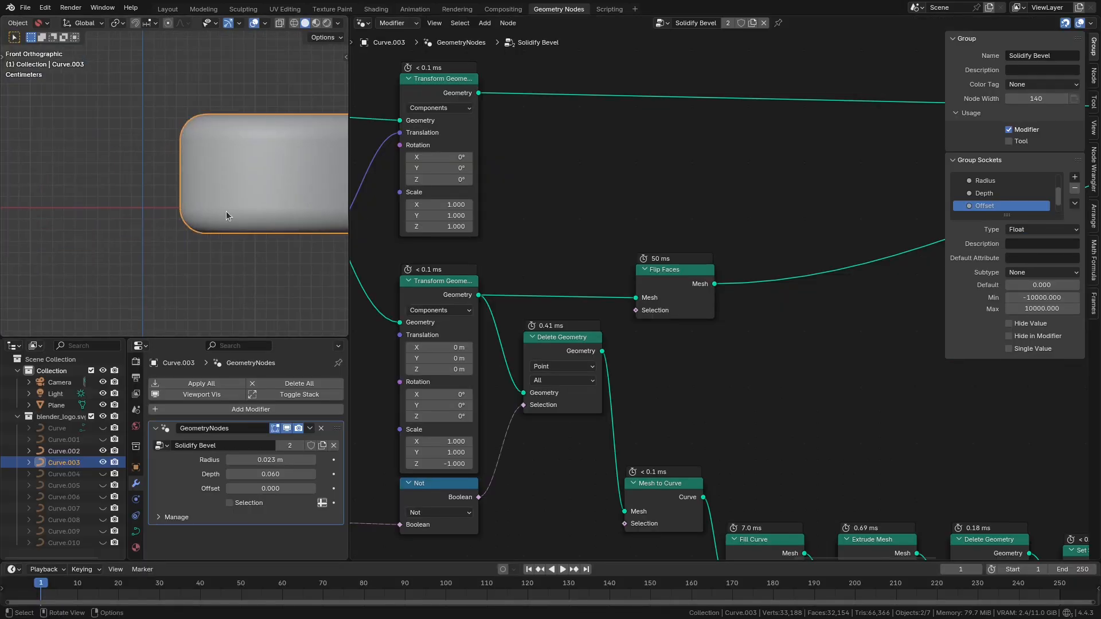
{"action": "scroll", "coordinate": [224, 223], "scroll_direction": "down", "scroll_amount": 3}
{"action": "middle_click_drag", "start_coordinate": [222, 235], "coordinate": [187, 229], "text": "shift"}
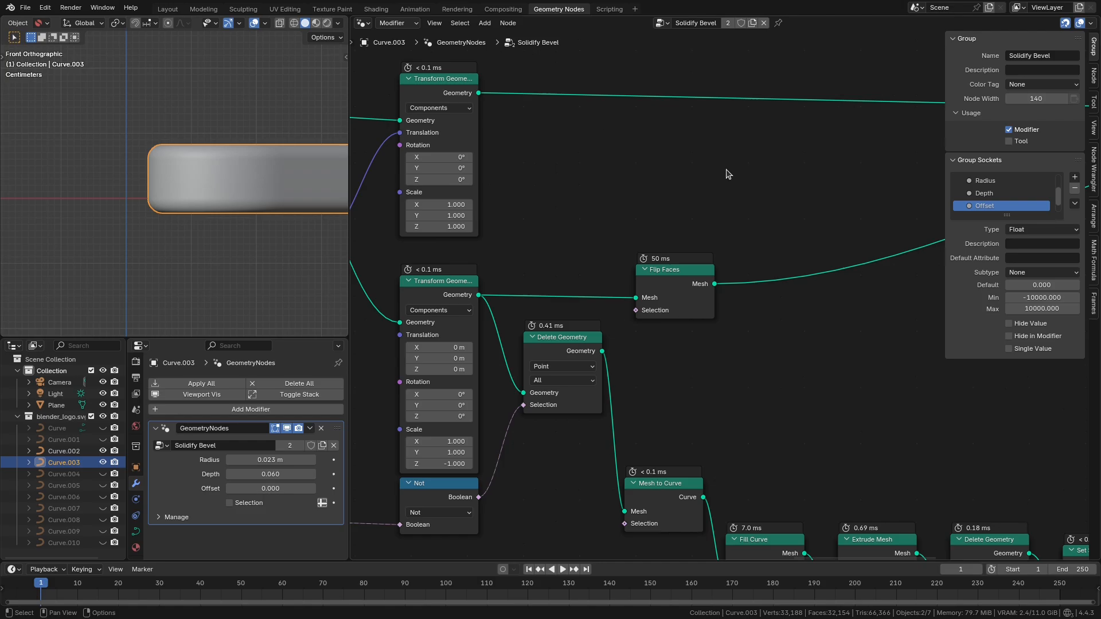
- Duplicate a Transform Geometry node and insert the copy between Join Geometry and Merge by Distance
{"action": "scroll", "coordinate": [728, 174], "scroll_direction": "down", "scroll_amount": 9}
{"action": "middle_click_drag", "start_coordinate": [728, 174], "coordinate": [627, 231]}
{"action": "left_click", "coordinate": [481, 198]}
{"action": "key", "text": "shift+d"}
{"action": "left_click", "coordinate": [838, 98]}
{"action": "middle_click_drag", "start_coordinate": [884, 94], "coordinate": [450, 135]}
{"action": "scroll", "coordinate": [450, 135], "scroll_direction": "up", "scroll_amount": 5}
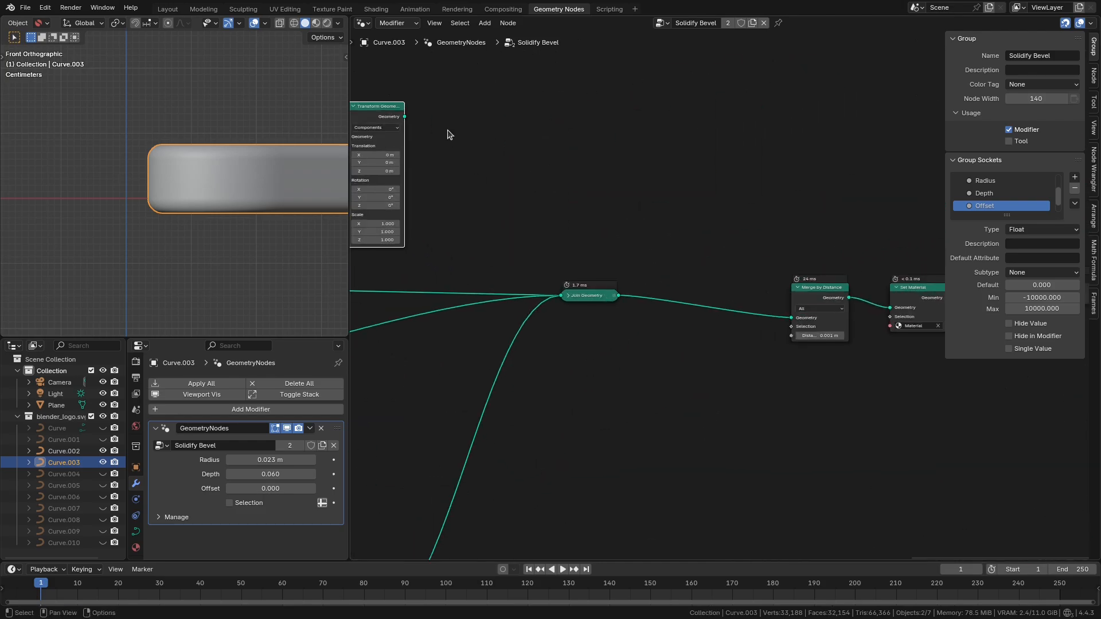
{"action": "left_click_drag", "start_coordinate": [397, 140], "coordinate": [711, 320]}
- Duplicate the Group Input and Combine XYZ nodes and place the copies beside each other near the final Join Geometry node
{"action": "scroll", "coordinate": [648, 371], "scroll_direction": "up", "scroll_amount": 3}
{"action": "middle_click_drag", "start_coordinate": [637, 396], "coordinate": [818, 363]}
{"action": "scroll", "coordinate": [818, 364], "scroll_direction": "down", "scroll_amount": 9}
{"action": "middle_click_drag", "start_coordinate": [468, 430], "coordinate": [709, 378]}
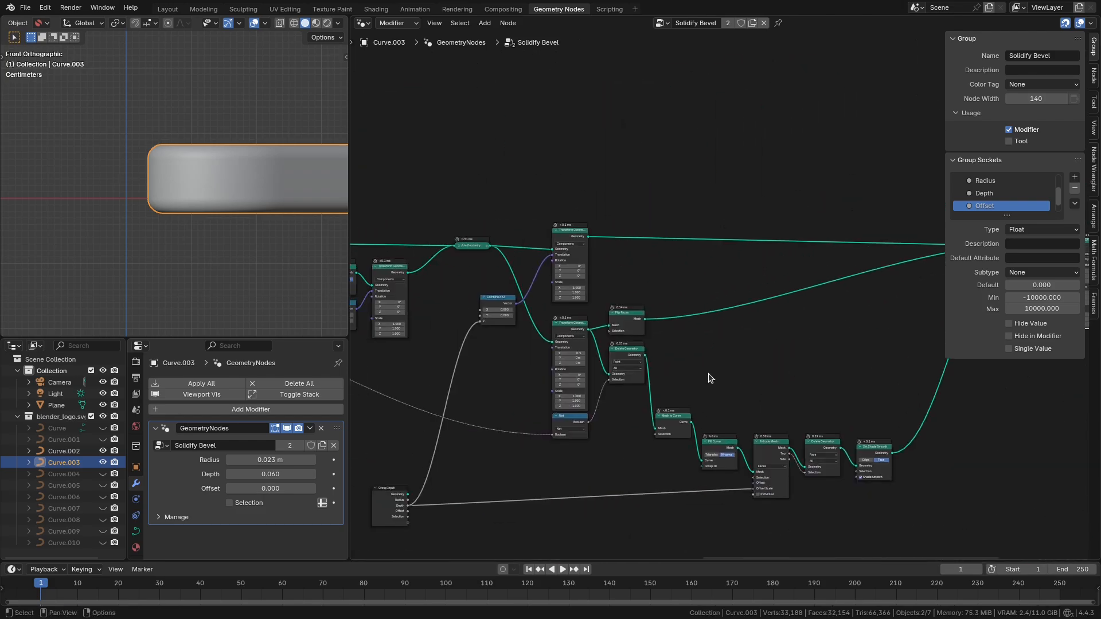
{"action": "scroll", "coordinate": [711, 378], "scroll_direction": "down", "scroll_amount": 1}
{"action": "left_click", "coordinate": [425, 461]}
{"action": "key", "text": "shift+d"}
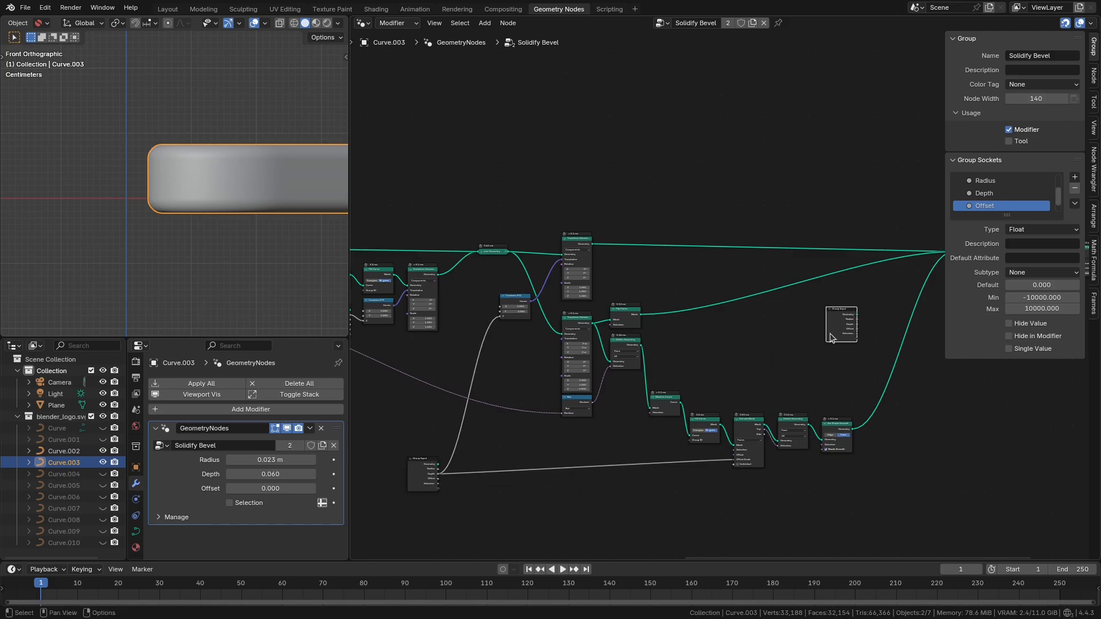
{"action": "left_click", "coordinate": [831, 339]}
{"action": "left_click", "coordinate": [514, 304]}
{"action": "key", "text": "shift+d"}
{"action": "left_click", "coordinate": [884, 318]}
- Link the copied Group Input's Radius to Combine XYZ's Z, and its Vector to the new Transform Geometry node's Translation
{"action": "middle_click_drag", "start_coordinate": [798, 366], "coordinate": [498, 372]}
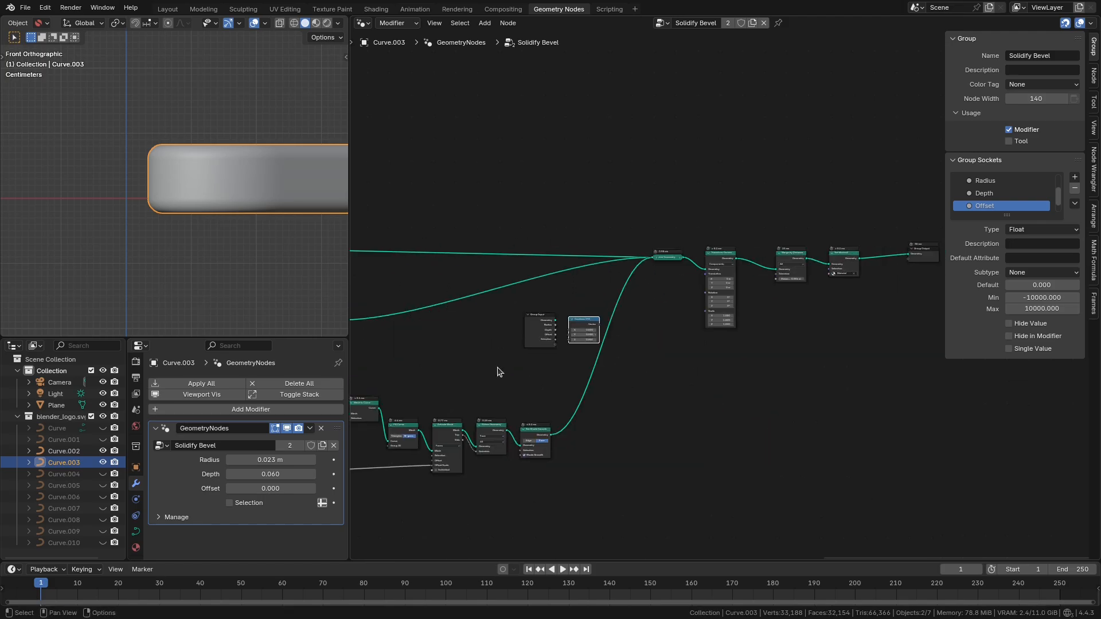
{"action": "scroll", "coordinate": [665, 336], "scroll_direction": "up", "scroll_amount": 8}
{"action": "middle_click_drag", "start_coordinate": [585, 368], "coordinate": [814, 350]}
{"action": "scroll", "coordinate": [814, 350], "scroll_direction": "up", "scroll_amount": 4}
{"action": "middle_click_drag", "start_coordinate": [518, 385], "coordinate": [540, 393]}
{"action": "left_click_drag", "start_coordinate": [473, 347], "coordinate": [514, 395]}
{"action": "left_click_drag", "start_coordinate": [456, 457], "coordinate": [537, 356]}
{"action": "left_click_drag", "start_coordinate": [585, 329], "coordinate": [878, 224]}
{"action": "middle_click_drag", "start_coordinate": [849, 375], "coordinate": [661, 439]}
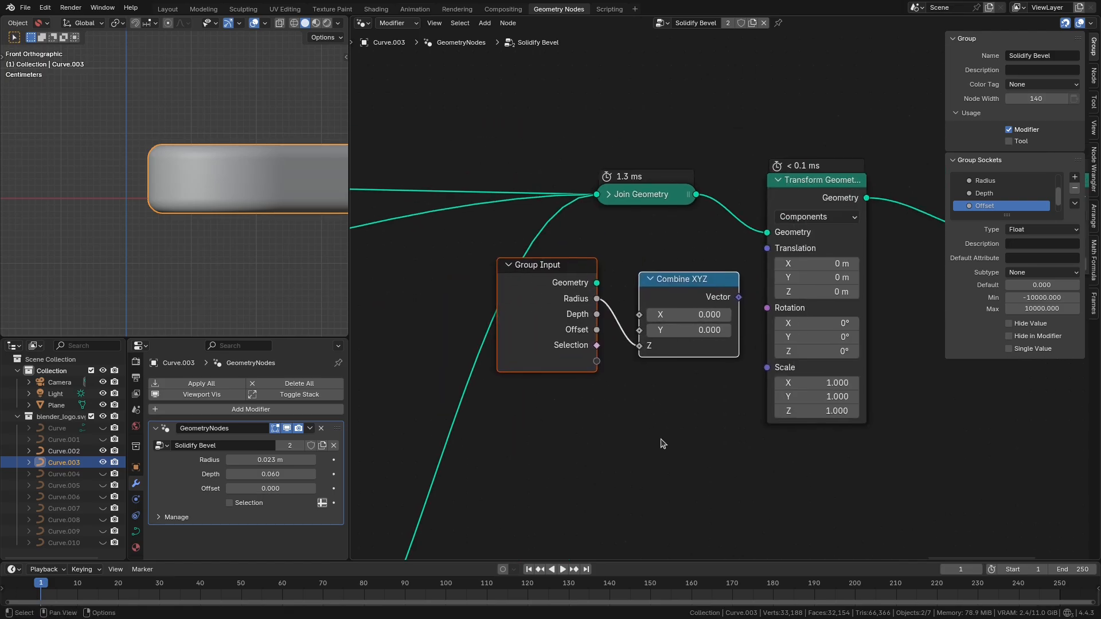
{"action": "left_click", "coordinate": [663, 443]}
{"action": "left_click_drag", "start_coordinate": [738, 296], "coordinate": [766, 248]}
- Check the logo's base against the ground line and insert a Math Add node between Radius and Combine XYZ's Z
{"action": "scroll", "coordinate": [162, 230], "scroll_direction": "up", "scroll_amount": 5}
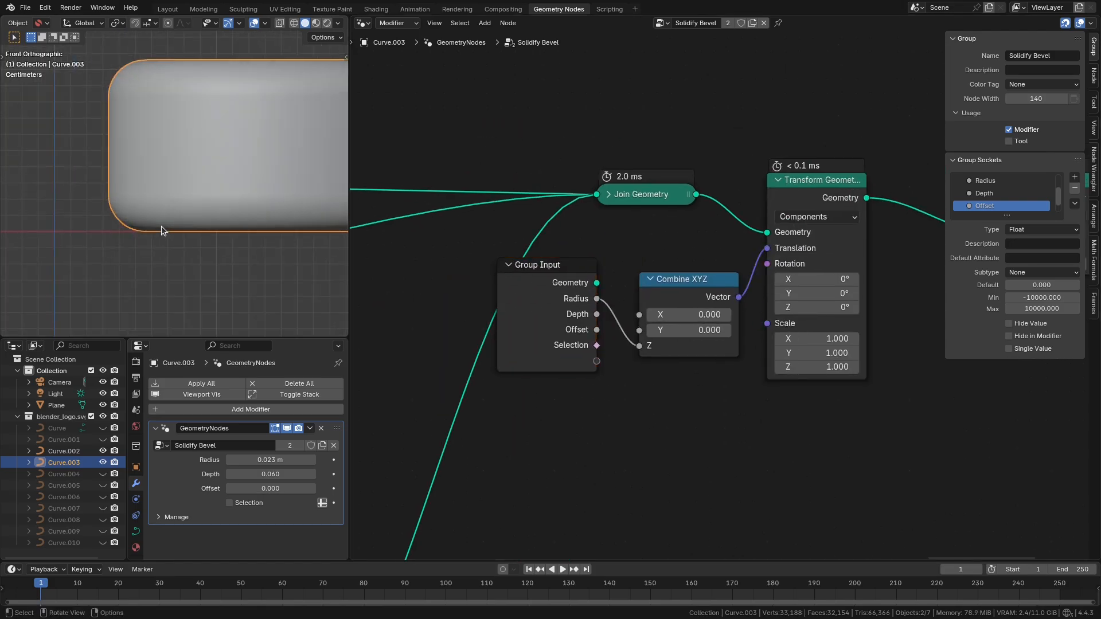
{"action": "scroll", "coordinate": [163, 218], "scroll_direction": "up", "scroll_amount": 3}
{"action": "left_click", "coordinate": [148, 212]}
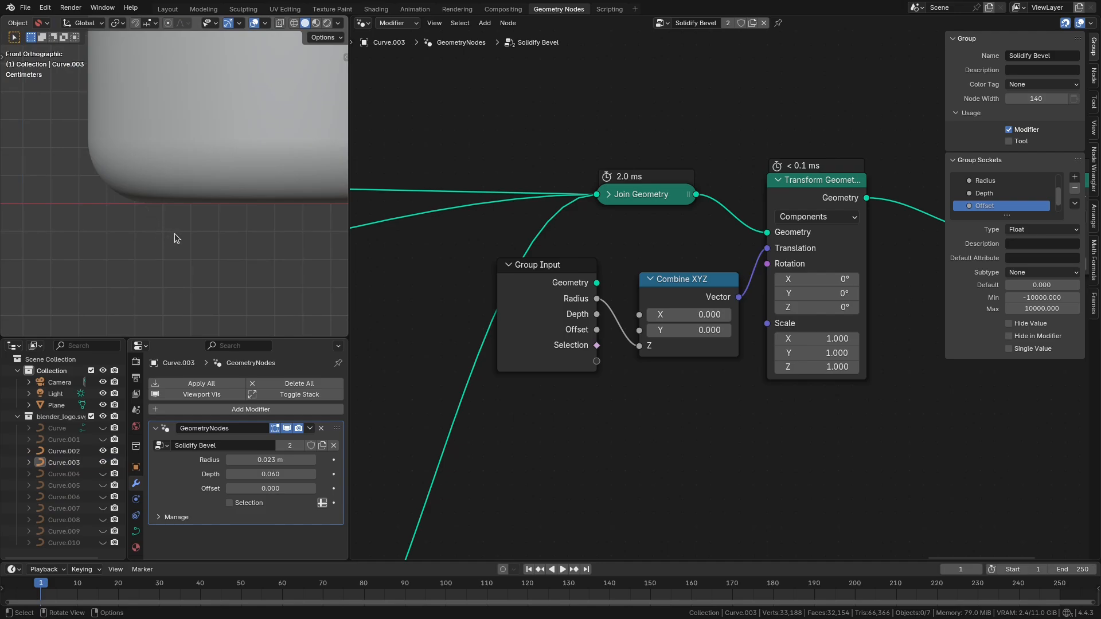
{"action": "scroll", "coordinate": [166, 235], "scroll_direction": "down", "scroll_amount": 5}
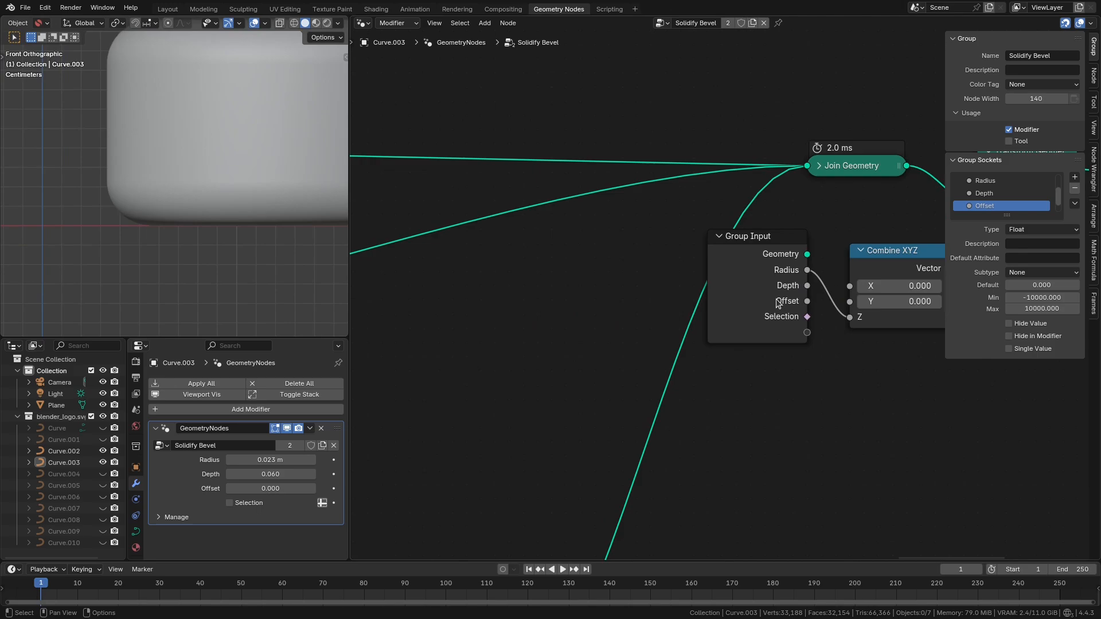
{"action": "left_click_drag", "start_coordinate": [785, 238], "coordinate": [584, 239]}
{"action": "middle_click_drag", "start_coordinate": [797, 412], "coordinate": [676, 401]}
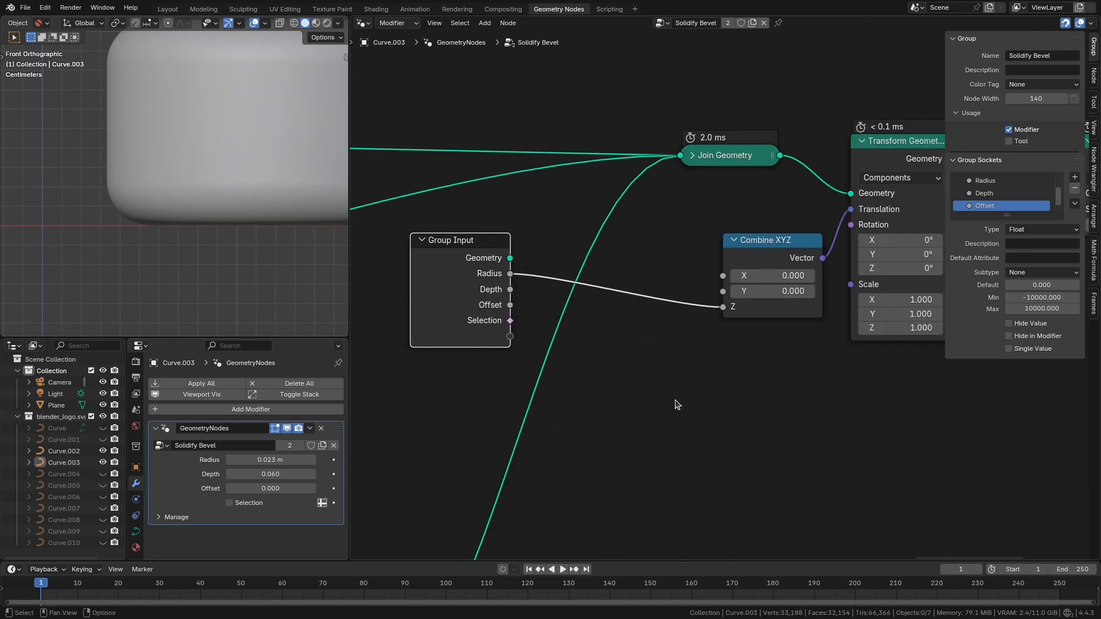
{"action": "scroll", "coordinate": [604, 408], "scroll_direction": "up", "scroll_amount": 1}
{"action": "left_click", "coordinate": [603, 408]}
{"action": "left_click_drag", "start_coordinate": [474, 270], "coordinate": [551, 392]}
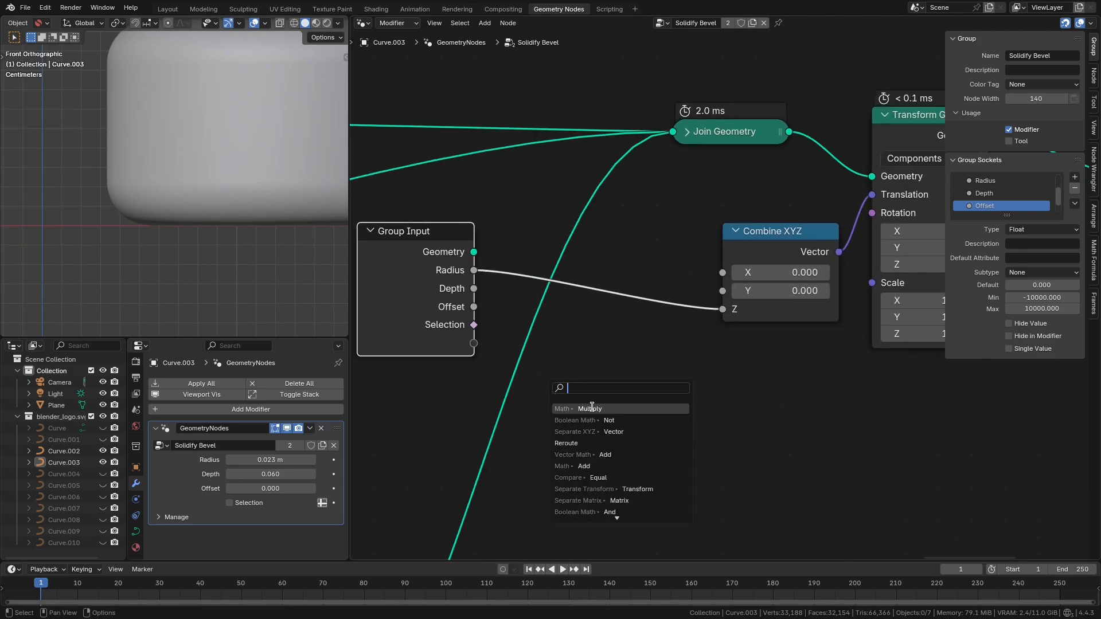
{"action": "left_click", "coordinate": [587, 466]}
{"action": "left_click", "coordinate": [607, 369]}
- Set the second value of the Add node to 0.001
{"action": "left_click", "coordinate": [609, 362]}
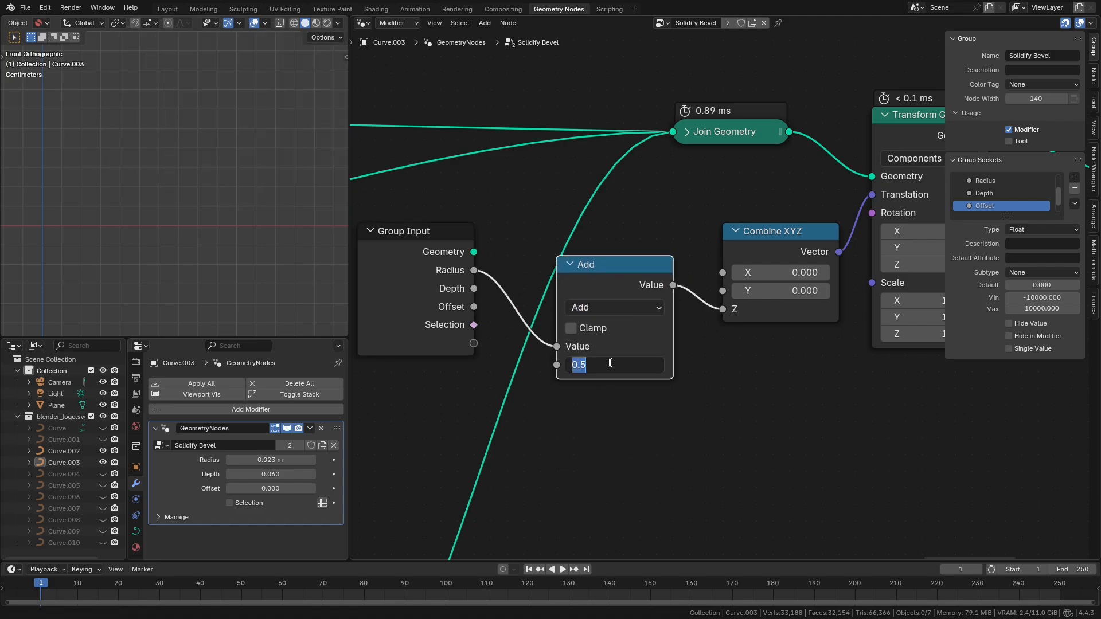
{"action": "type", "text": ".001"}
{"action": "key", "text": "Return"}
{"action": "left_click", "coordinate": [588, 372]}
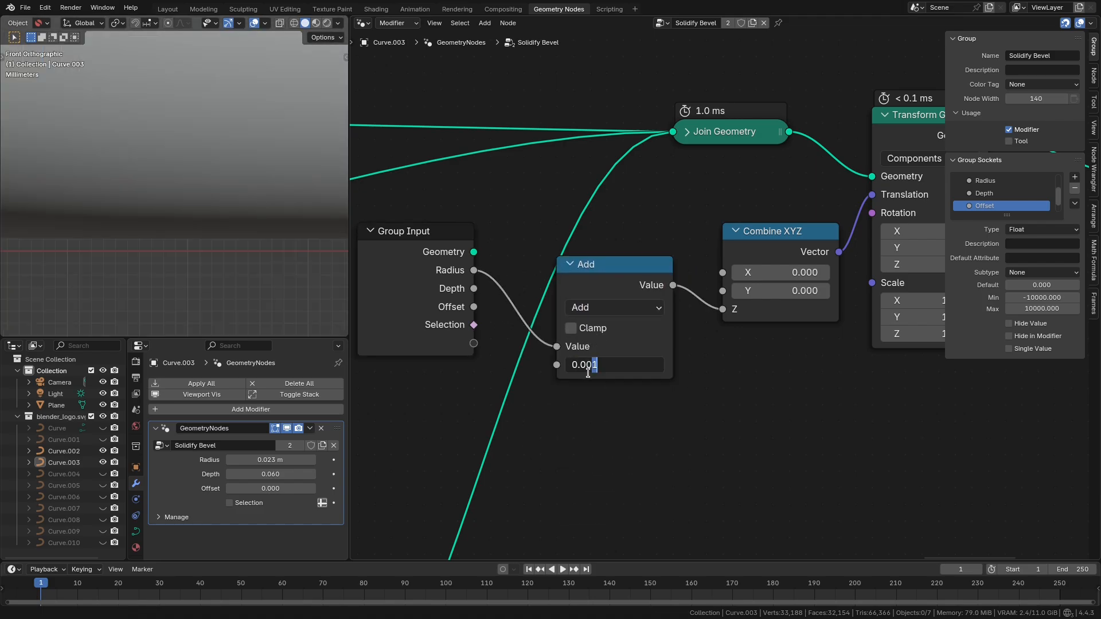
{"action": "key", "text": "Return"}
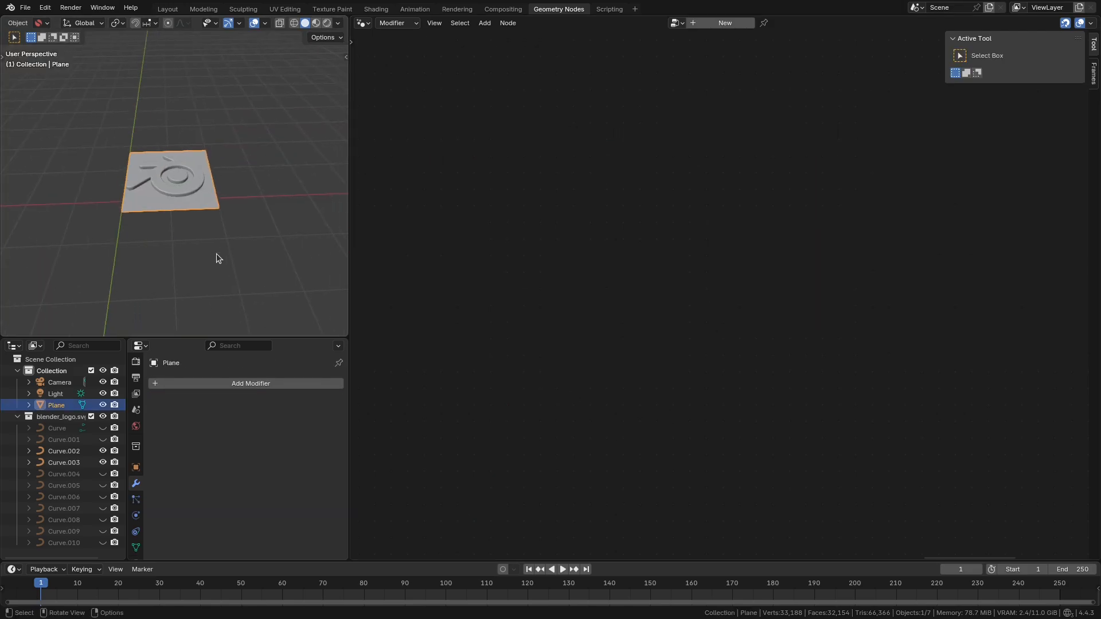
- Scale the plane up to roughly twice its size around the logo and return to the Shading workspace
{"action": "key", "text": "s"}
{"action": "left_click", "coordinate": [278, 288]}
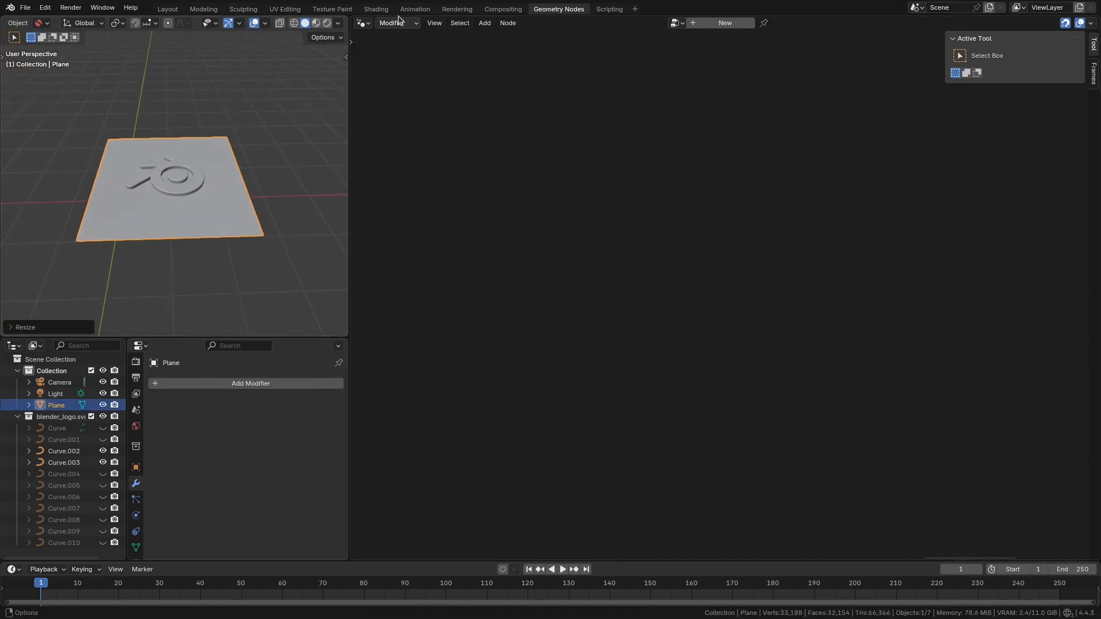
{"action": "left_click", "coordinate": [375, 10]}
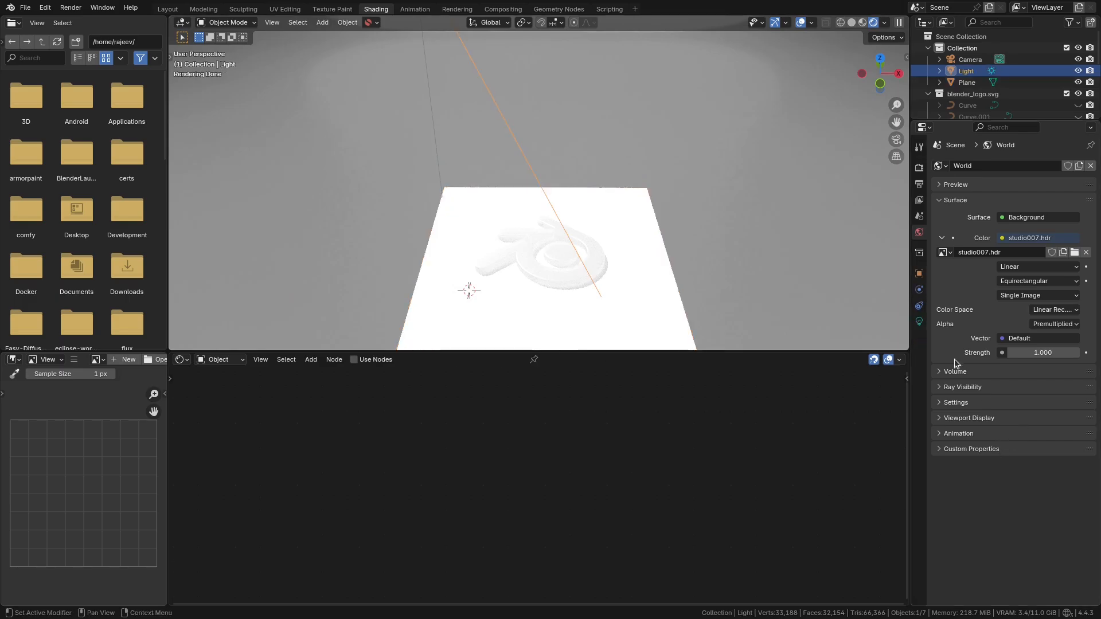
- Set the sun light's strength to 20 and inspect the rendered logo up close
{"action": "left_click", "coordinate": [919, 322]}
{"action": "left_click", "coordinate": [1036, 244]}
{"action": "type", "text": "20"}
{"action": "key", "text": "Return"}
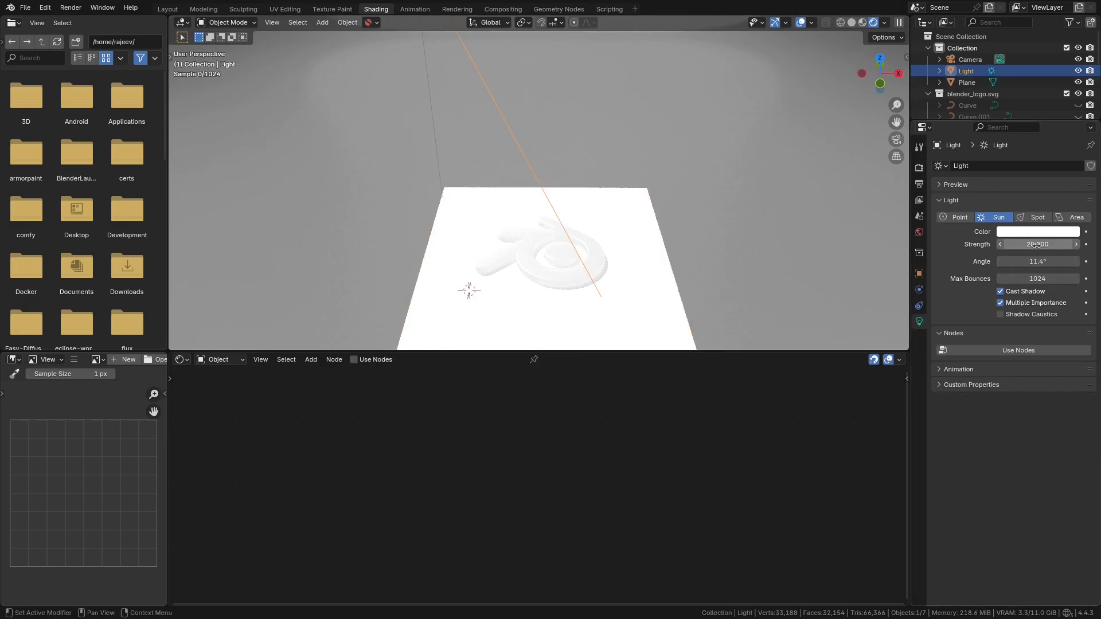
{"action": "scroll", "coordinate": [717, 298], "scroll_direction": "up", "scroll_amount": 2}
{"action": "middle_click_drag", "start_coordinate": [716, 309], "coordinate": [717, 230], "text": "shift"}
{"action": "scroll", "coordinate": [716, 229], "scroll_direction": "up", "scroll_amount": 2}
{"action": "scroll", "coordinate": [720, 313], "scroll_direction": "up", "scroll_amount": 2}
{"action": "middle_click_drag", "start_coordinate": [717, 287], "coordinate": [723, 330]}
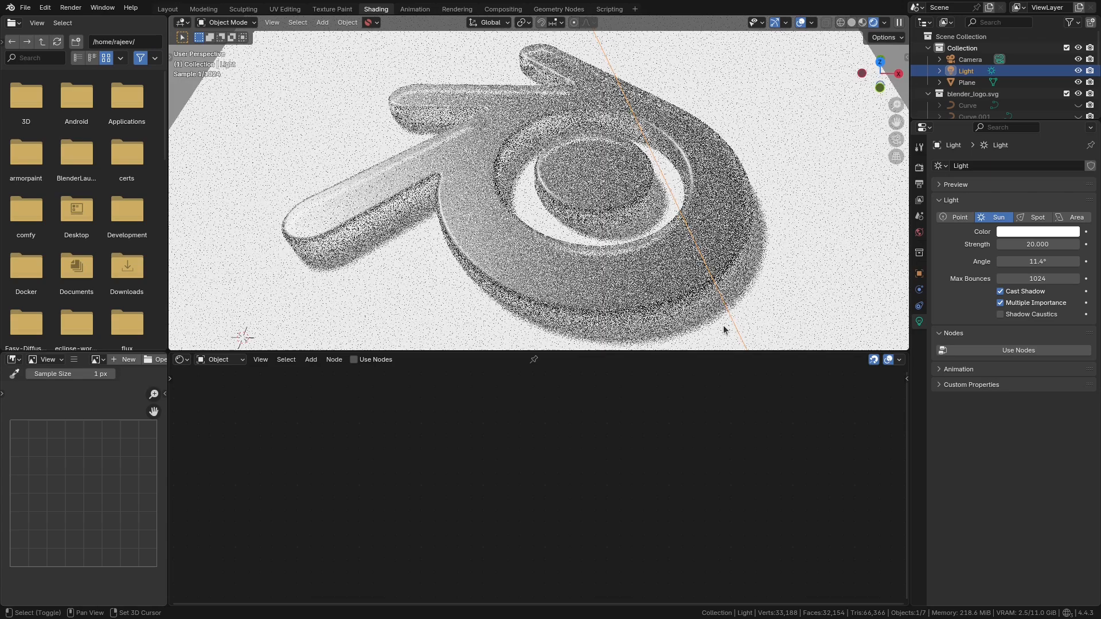
- Set the sun light's angle to 50° and its strength to 5
{"action": "double_click", "coordinate": [1034, 260]}
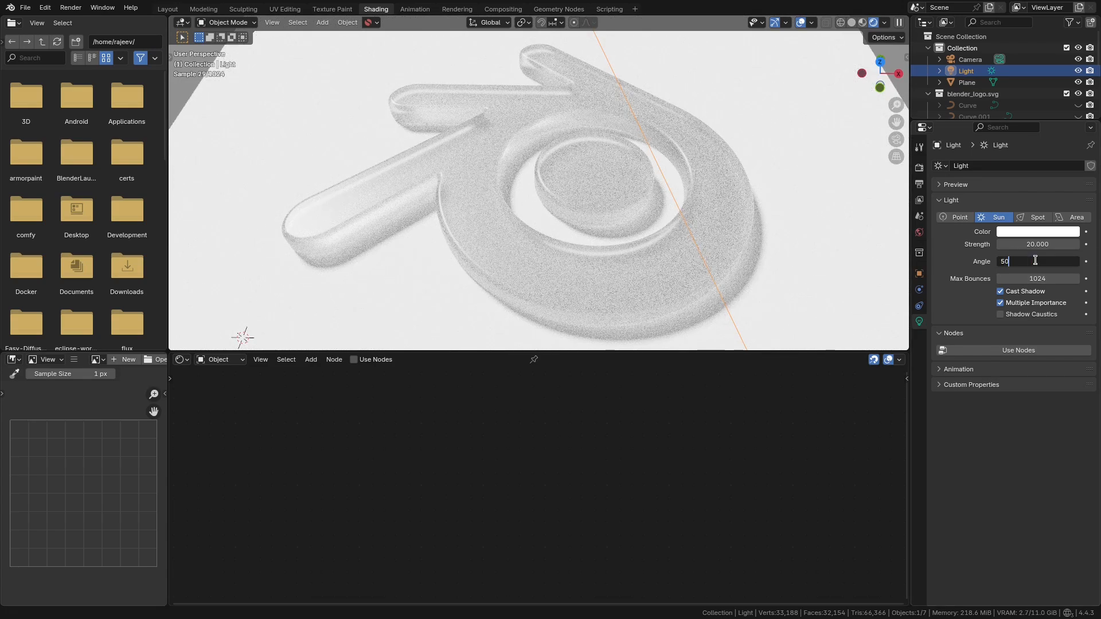
{"action": "key", "text": "Return"}
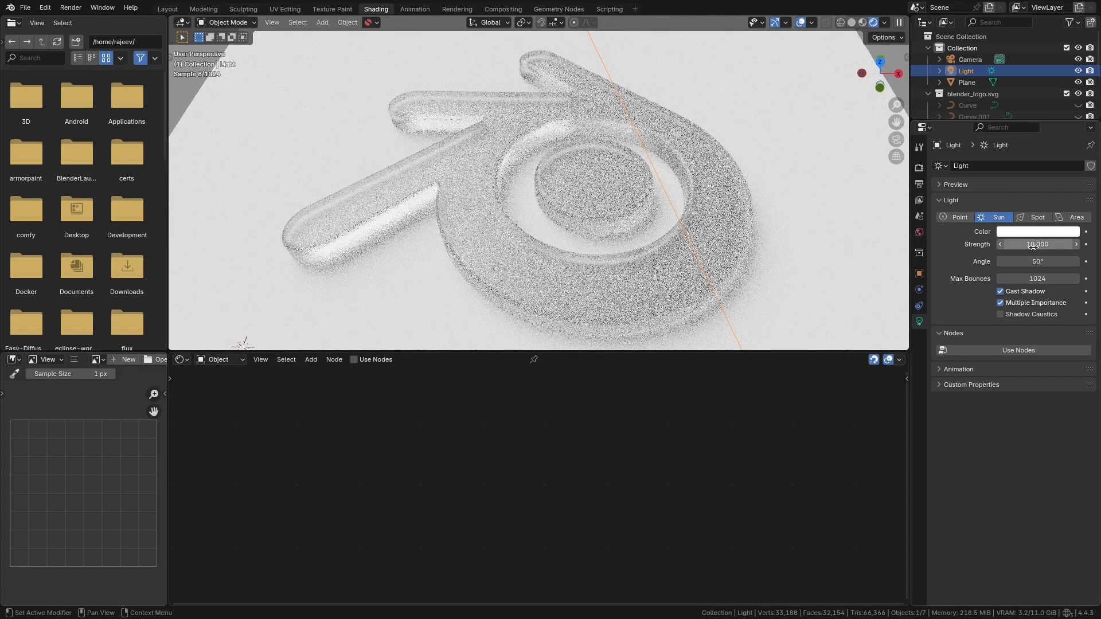
{"action": "double_click", "coordinate": [1036, 246]}
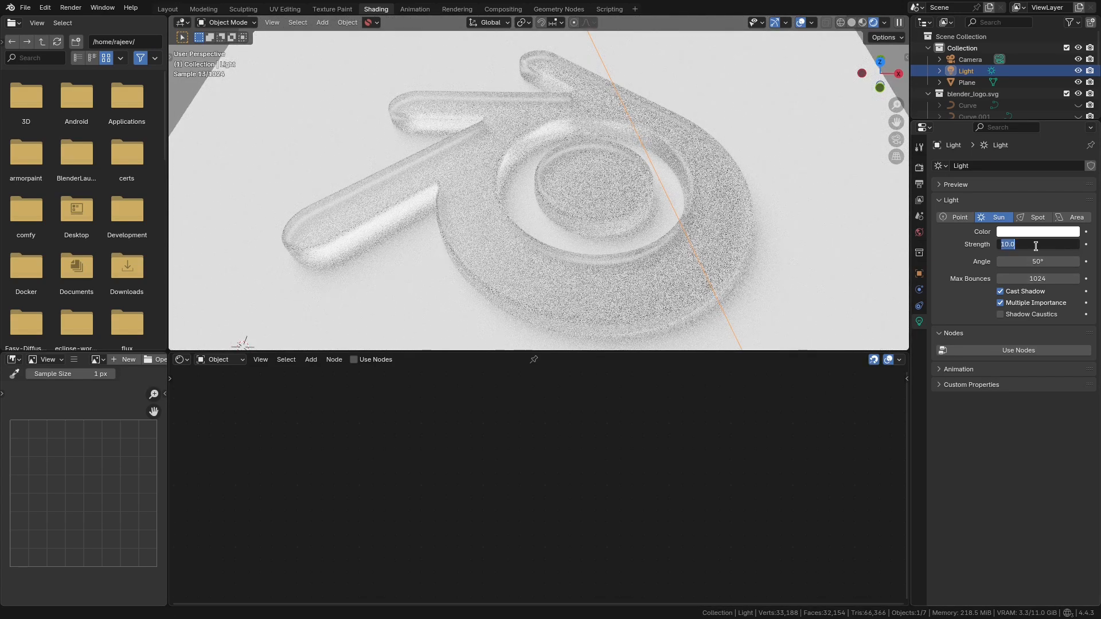
{"action": "type", "text": "5"}
{"action": "key", "text": "Return"}
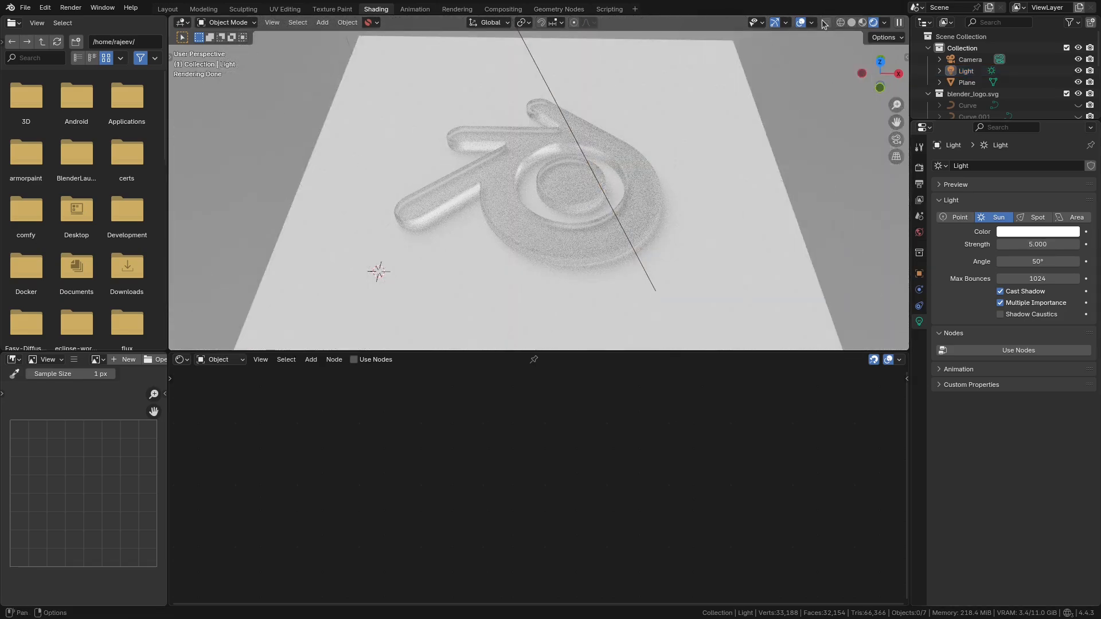
- Set the strength of the world's studio007.hdr background to 0.5
{"action": "left_click", "coordinate": [812, 23]}
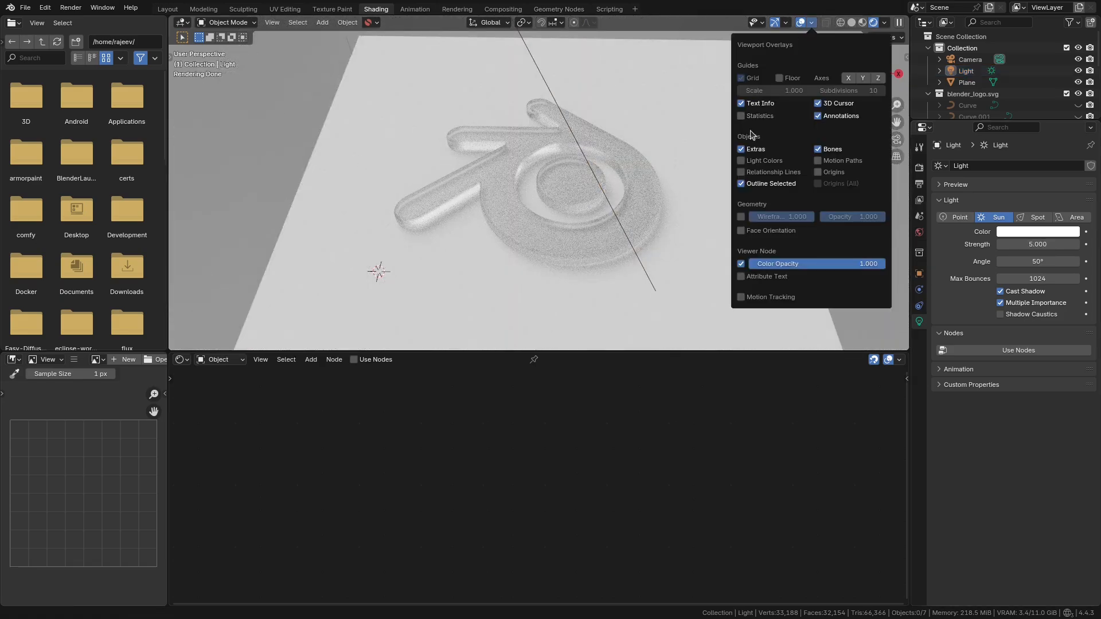
{"action": "left_click", "coordinate": [919, 232]}
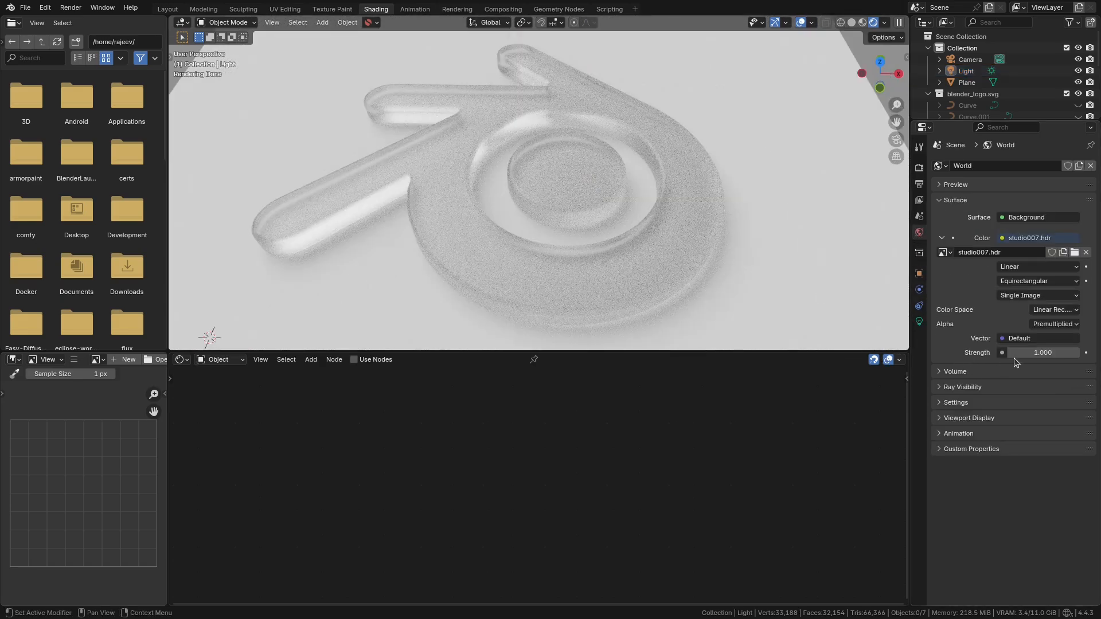
{"action": "double_click", "coordinate": [1031, 355]}
{"action": "type", "text": ".5"}
{"action": "key", "text": "Return"}
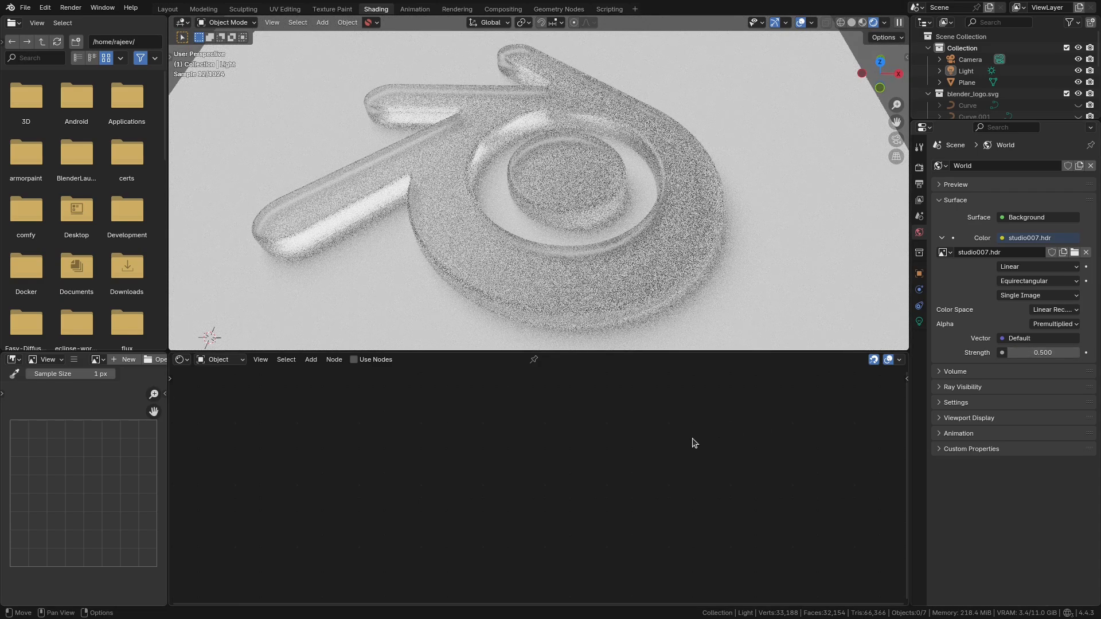
- Feed the Color output of a new Noise Texture with scale 1 into the Base Color of the logo's material
{"action": "left_click", "coordinate": [624, 214]}
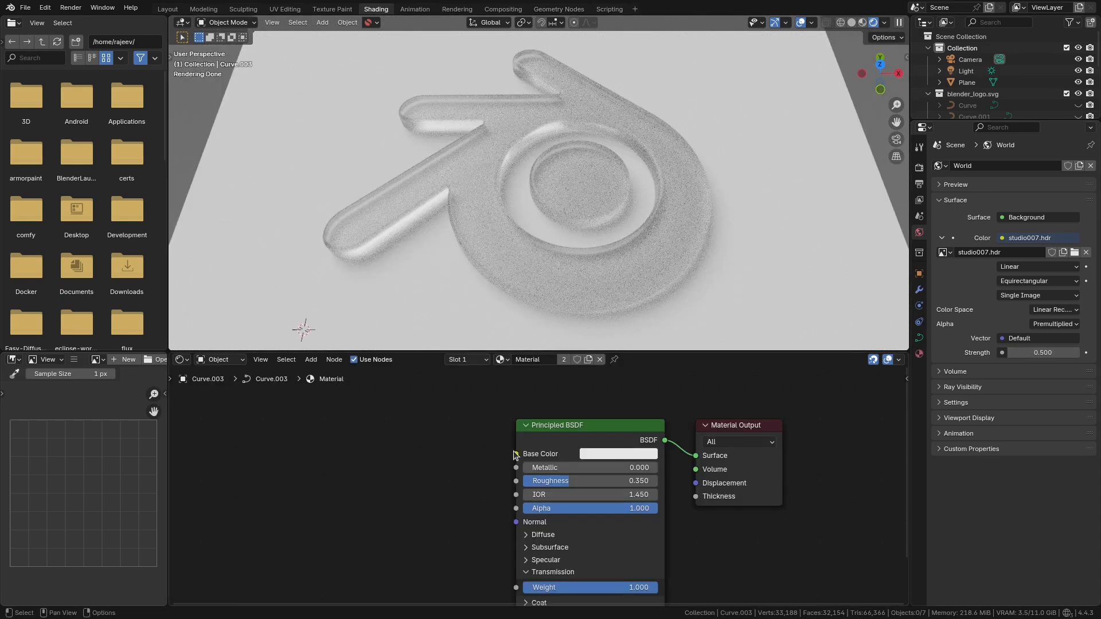
{"action": "left_click_drag", "start_coordinate": [516, 454], "coordinate": [428, 495]}
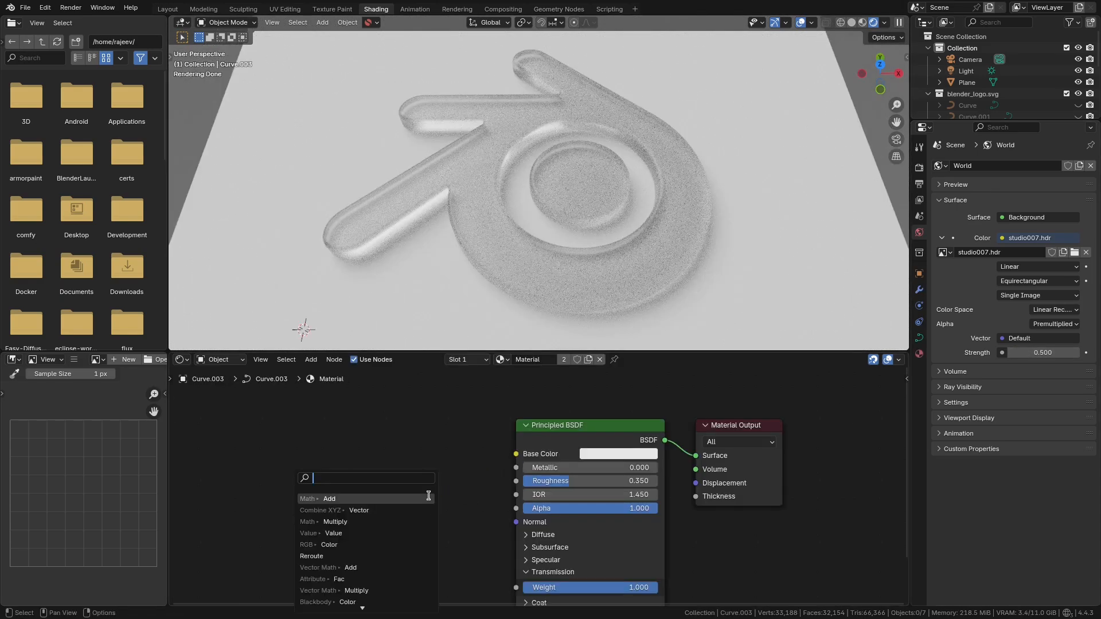
{"action": "type", "text": "noise"}
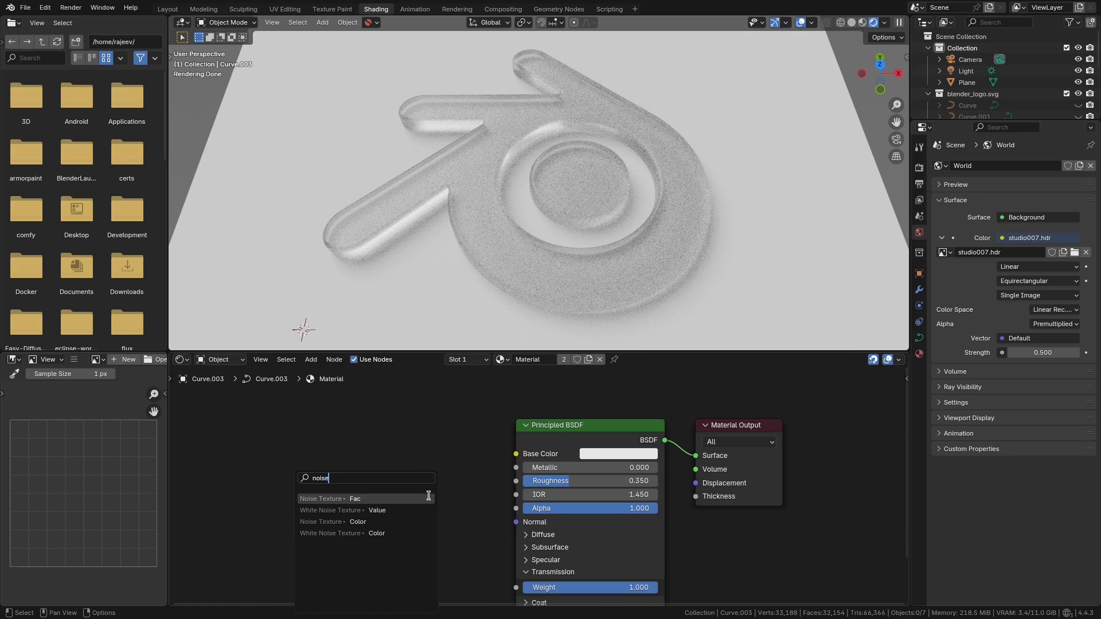
{"action": "key", "text": "Down"}
{"action": "key", "text": "Down"}
{"action": "key", "text": "Return"}
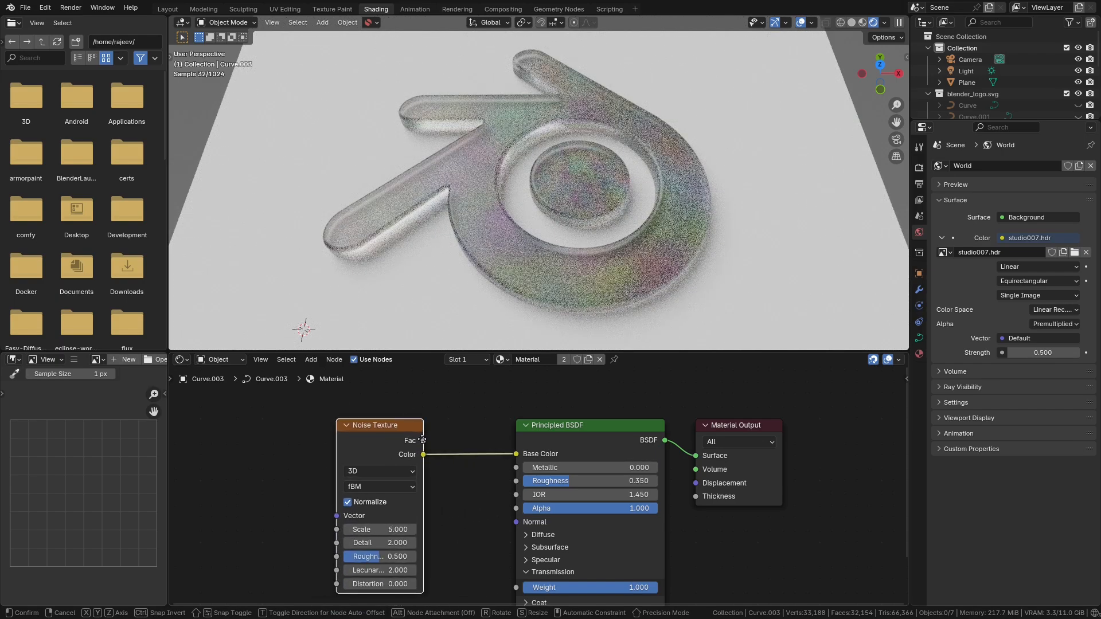
{"action": "left_click", "coordinate": [421, 434]}
{"action": "left_click", "coordinate": [413, 488]}
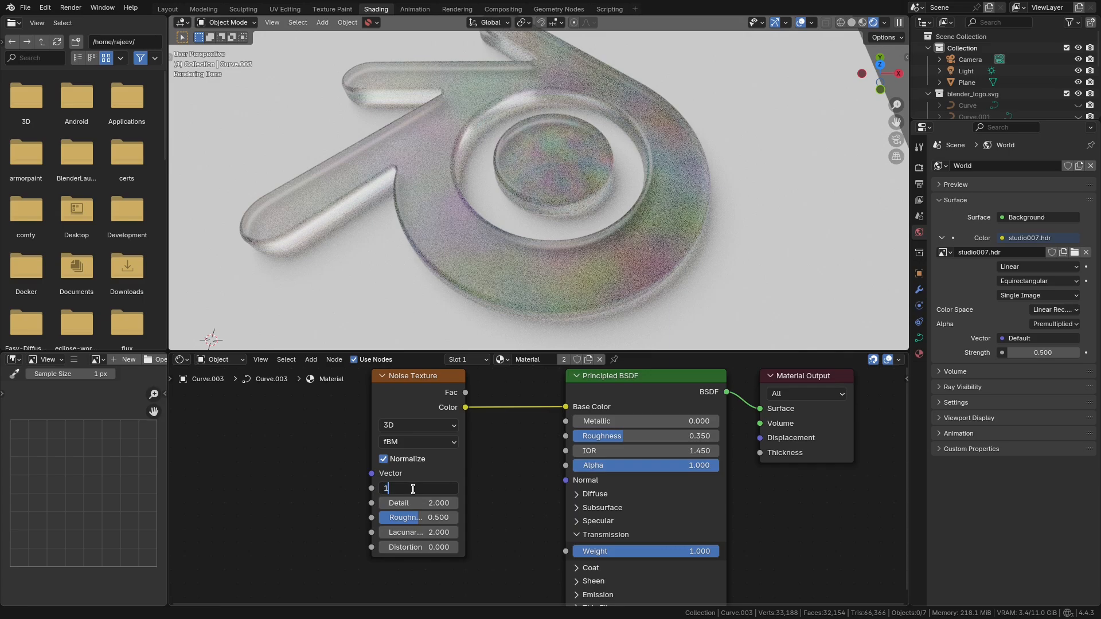
{"action": "key", "text": "Return"}
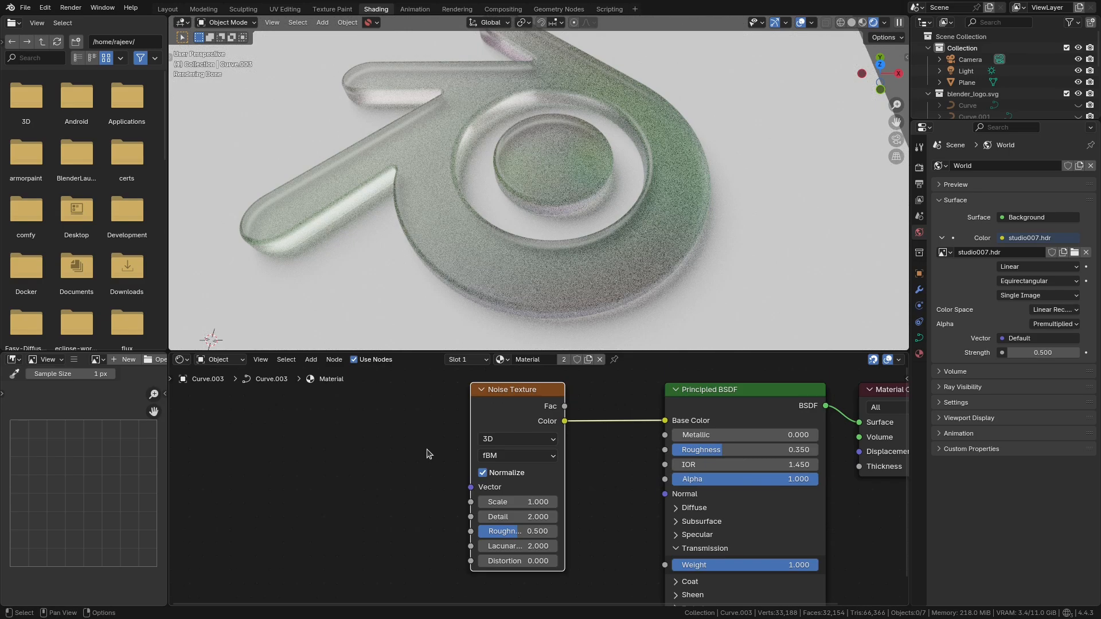
- Add Texture Coordinate and Mapping nodes ahead of the Noise Texture and set the mapping's X location to 1.7 m
{"action": "key", "text": "ctrl+t"}
{"action": "middle_click_drag", "start_coordinate": [371, 423], "coordinate": [417, 458]}
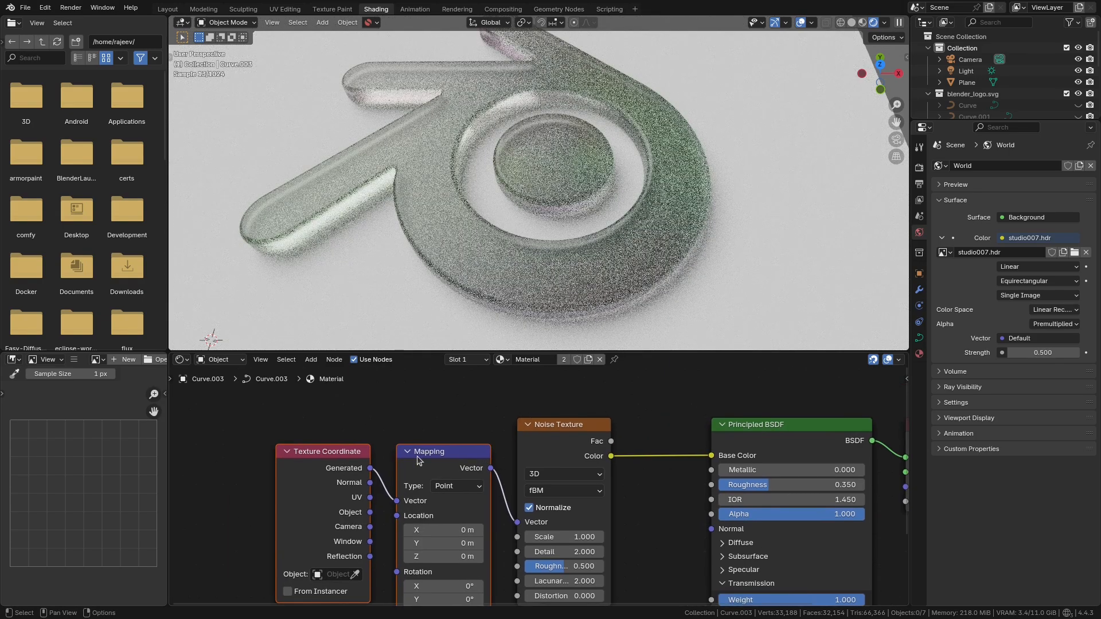
{"action": "left_click_drag", "start_coordinate": [438, 455], "coordinate": [422, 437]}
{"action": "middle_click_drag", "start_coordinate": [175, 590], "coordinate": [172, 550]}
{"action": "left_click", "coordinate": [192, 536]}
{"action": "scroll", "coordinate": [367, 476], "scroll_direction": "up", "scroll_amount": 1}
{"action": "left_click_drag", "start_coordinate": [414, 463], "coordinate": [465, 464]}
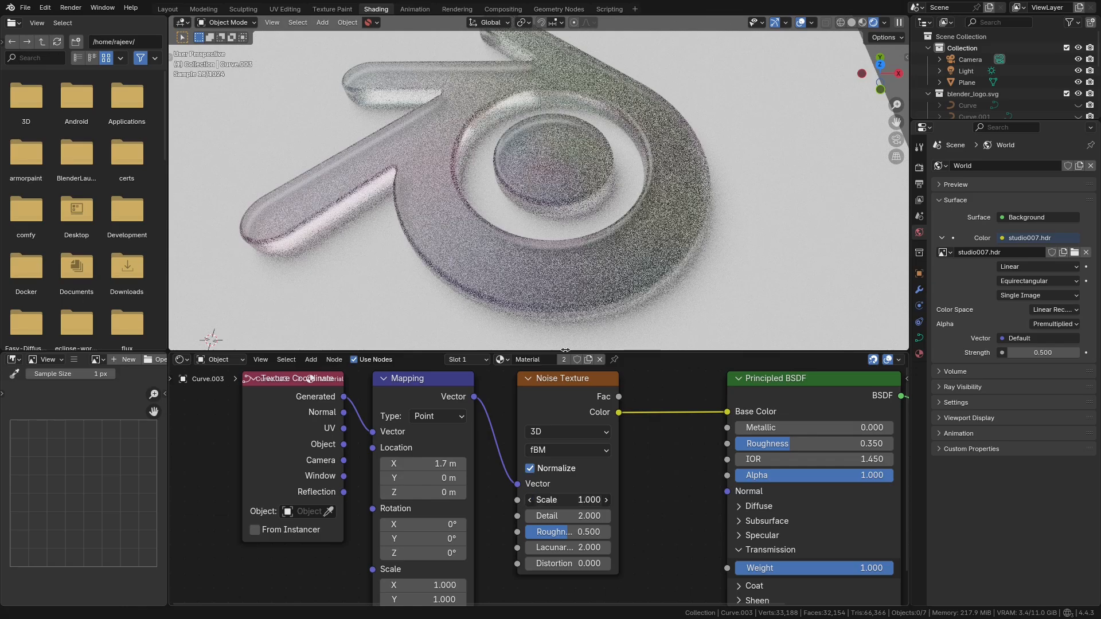
- Set the Noise Texture's scale to 2 and check the colours on the rendered logo
{"action": "type", "text": "2"}
{"action": "key", "text": "Return"}
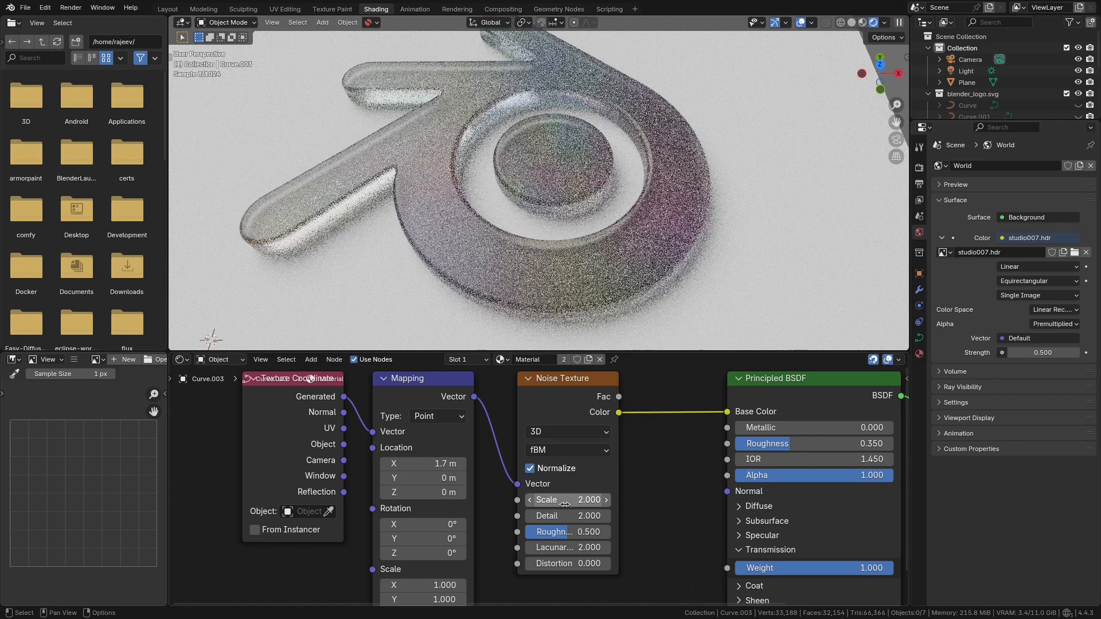
{"action": "scroll", "coordinate": [573, 214], "scroll_direction": "down", "scroll_amount": 1}
{"action": "middle_click_drag", "start_coordinate": [574, 214], "coordinate": [569, 204], "text": "shift"}
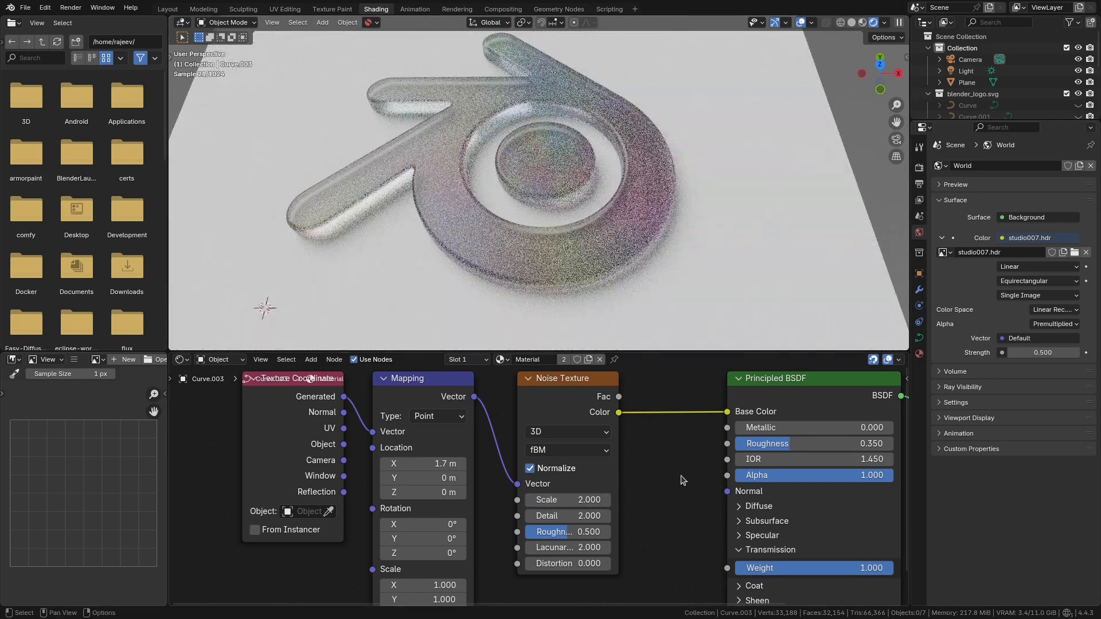
- Move the texture nodes away from the Principled BSDF and insert a Hue/Saturation/Value node between noise color and Base Color
{"action": "scroll", "coordinate": [657, 487], "scroll_direction": "down", "scroll_amount": 1}
{"action": "middle_click_drag", "start_coordinate": [657, 486], "coordinate": [697, 463]}
{"action": "left_click_drag", "start_coordinate": [220, 560], "coordinate": [519, 403]}
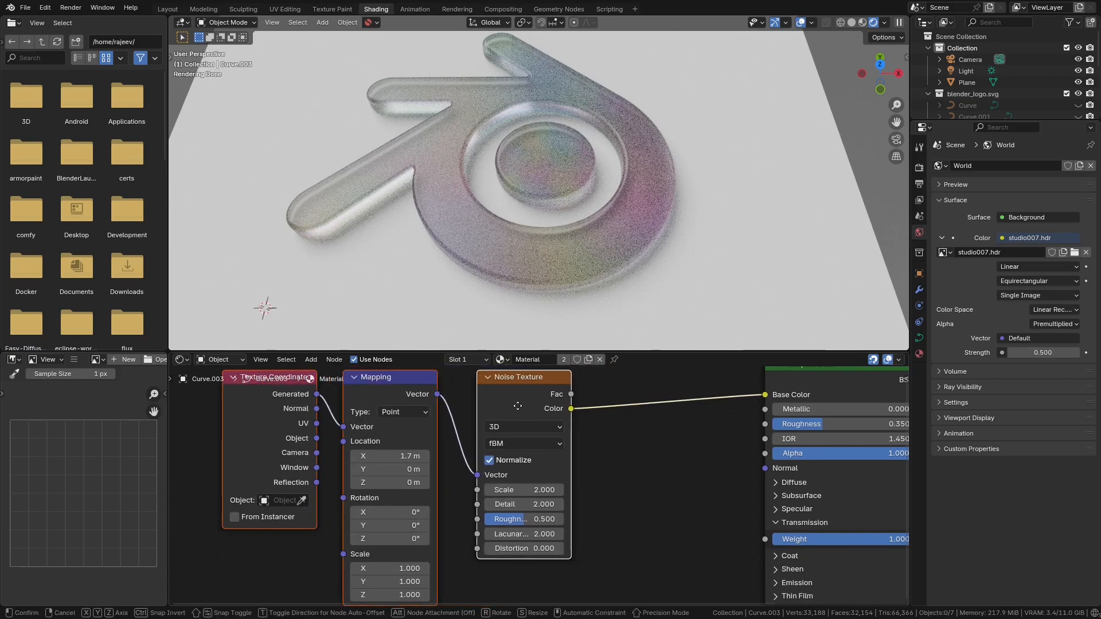
{"action": "left_click", "coordinate": [653, 459]}
{"action": "middle_click_drag", "start_coordinate": [652, 459], "coordinate": [573, 524]}
{"action": "key", "text": "shift+a"}
{"action": "mouse_move", "coordinate": [574, 524]}
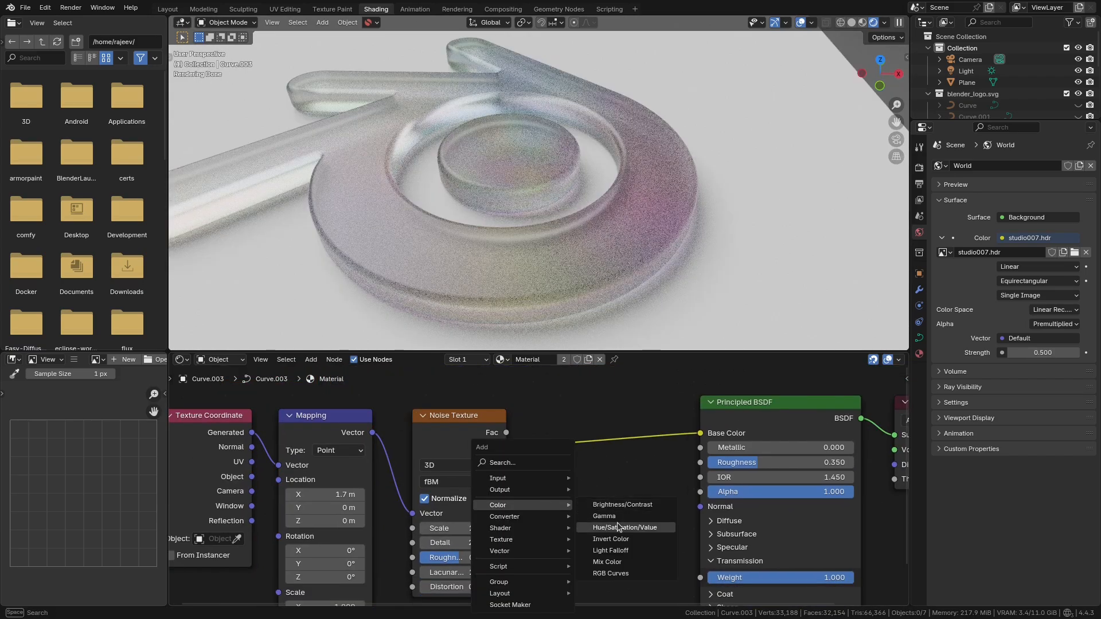
{"action": "left_click", "coordinate": [628, 524]}
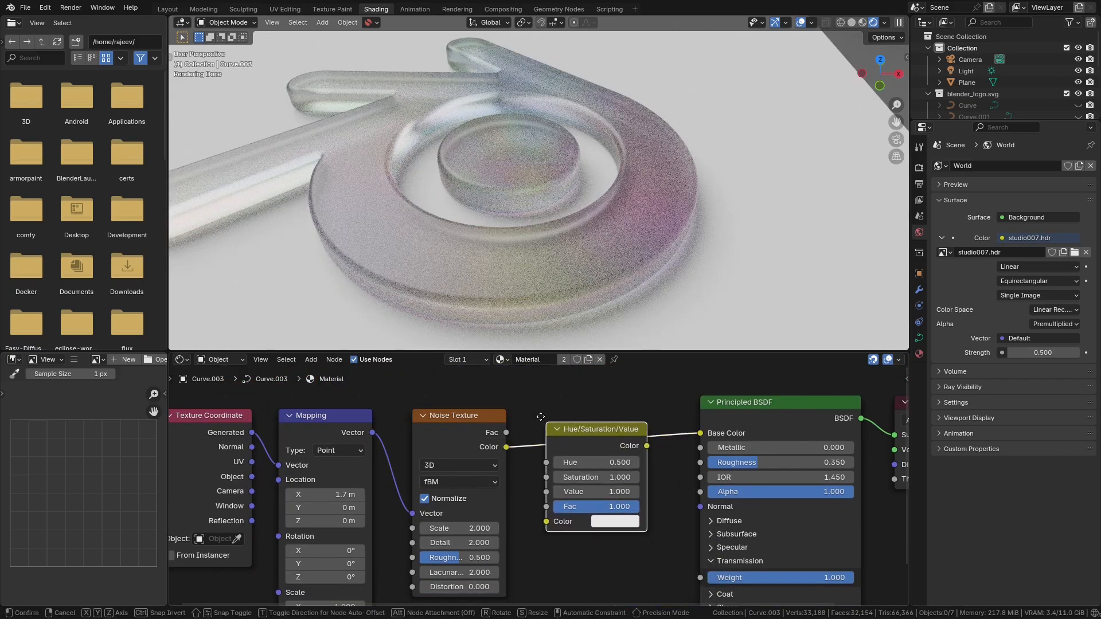
{"action": "left_click", "coordinate": [536, 408]}
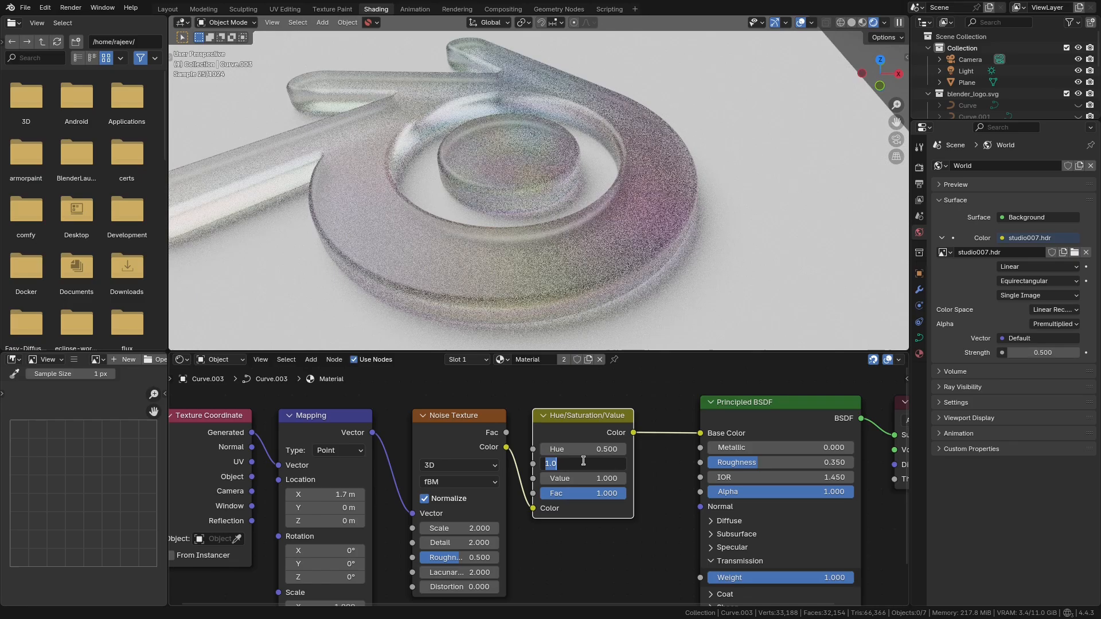
- Set the Hue/Saturation/Value node's saturation to 0.5 and its value to 1.45
{"action": "type", "text": "0.5"}
{"action": "key", "text": "Return"}
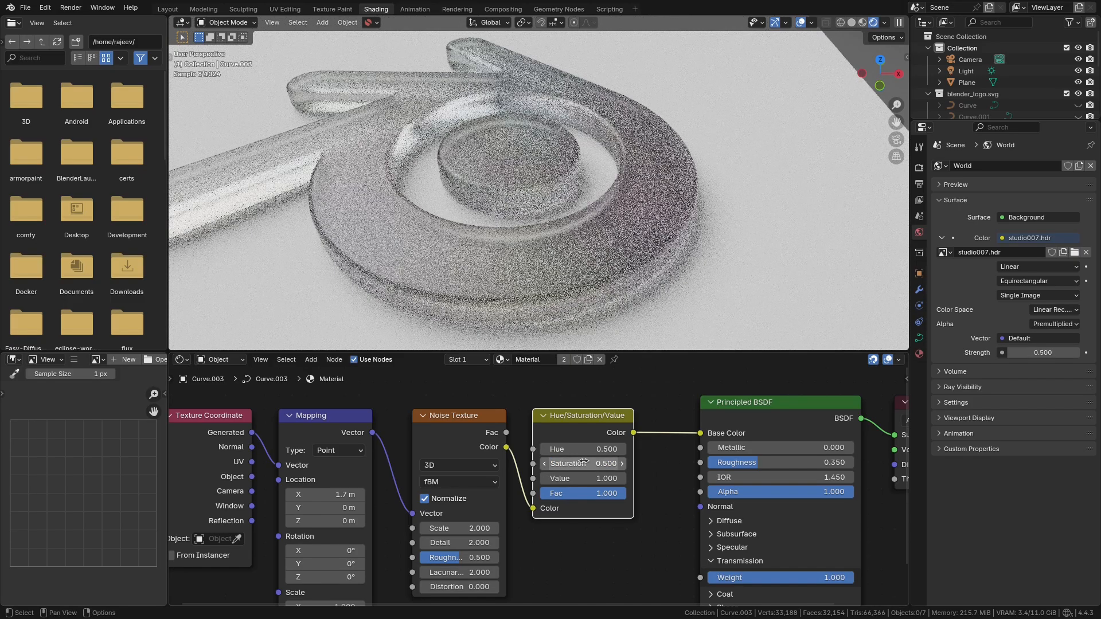
{"action": "left_click_drag", "start_coordinate": [582, 478], "coordinate": [606, 478]}
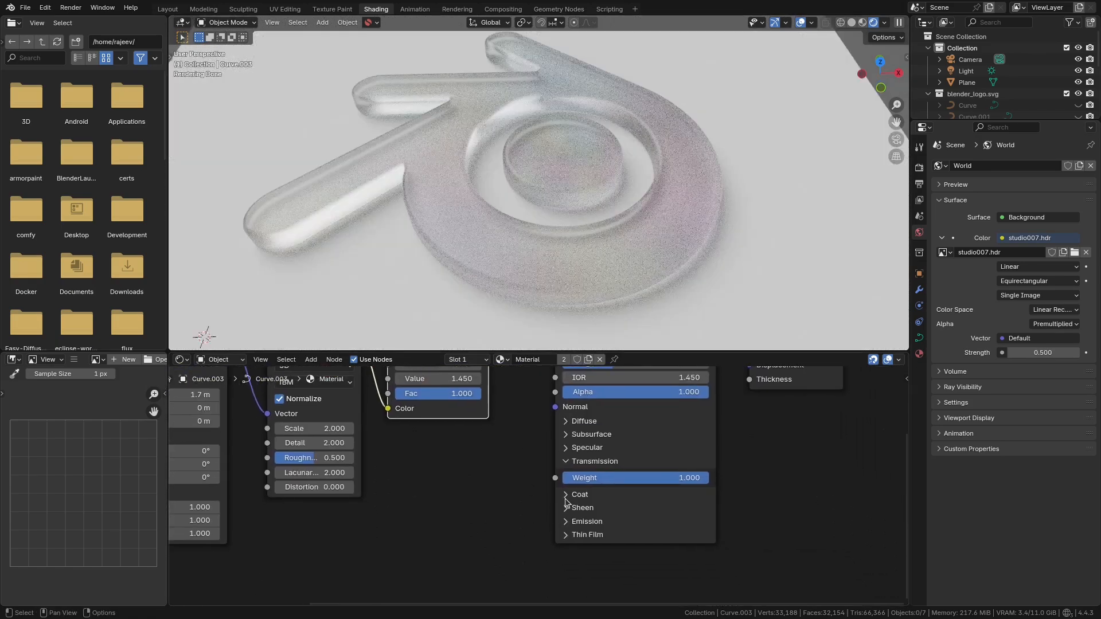
- Expand the Principled BSDF's Coat and Sheen settings and set the coat weight to 0.545 and coat roughness to 0.225
{"action": "left_click", "coordinate": [565, 494]}
{"action": "scroll", "coordinate": [564, 499], "scroll_direction": "down", "scroll_amount": 2}
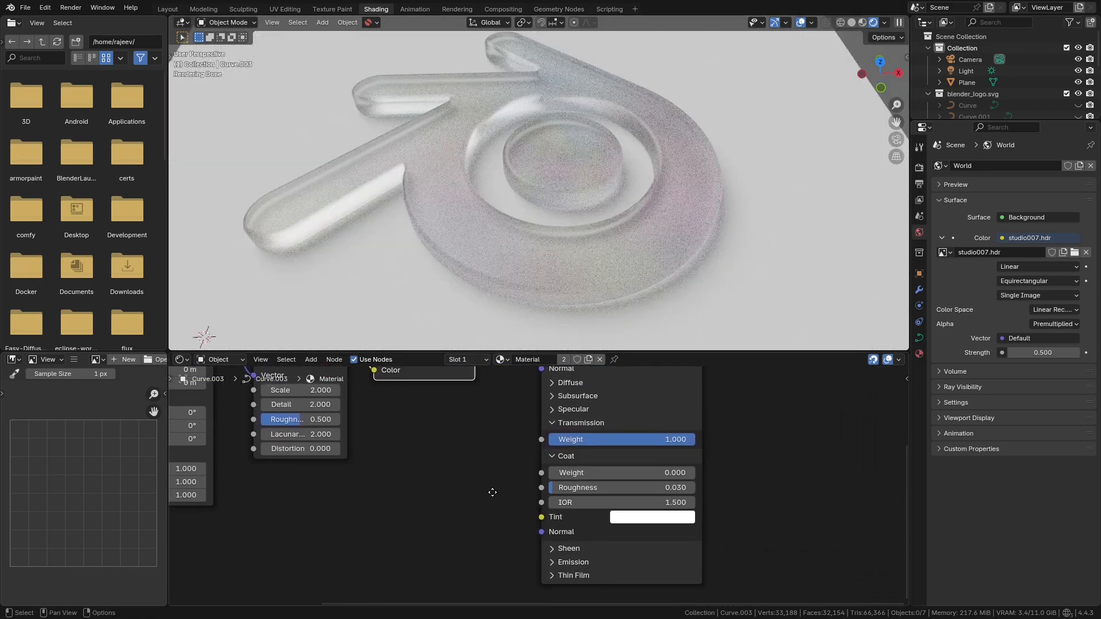
{"action": "left_click", "coordinate": [551, 546]}
{"action": "scroll", "coordinate": [549, 548], "scroll_direction": "right", "scroll_amount": 2}
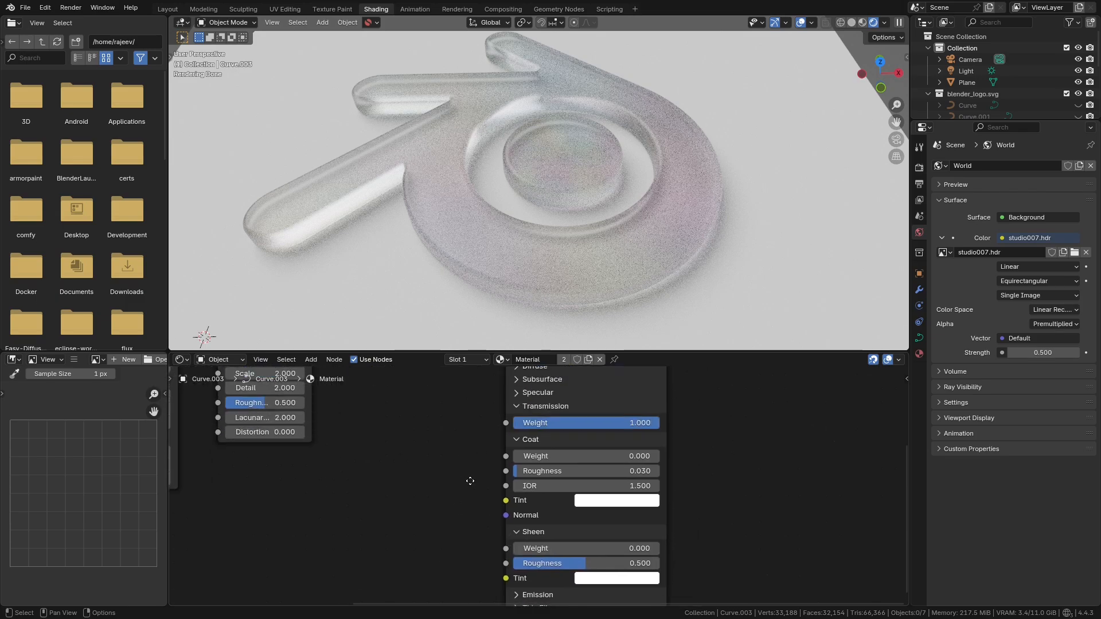
{"action": "left_click_drag", "start_coordinate": [566, 458], "coordinate": [591, 457]}
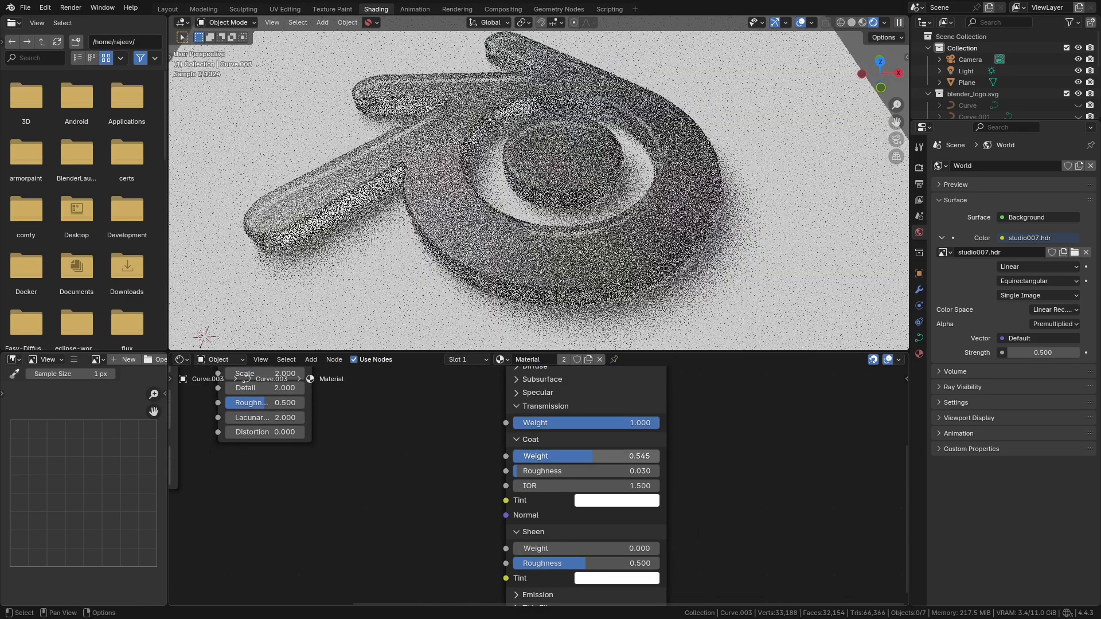
{"action": "left_click_drag", "start_coordinate": [524, 472], "coordinate": [553, 471]}
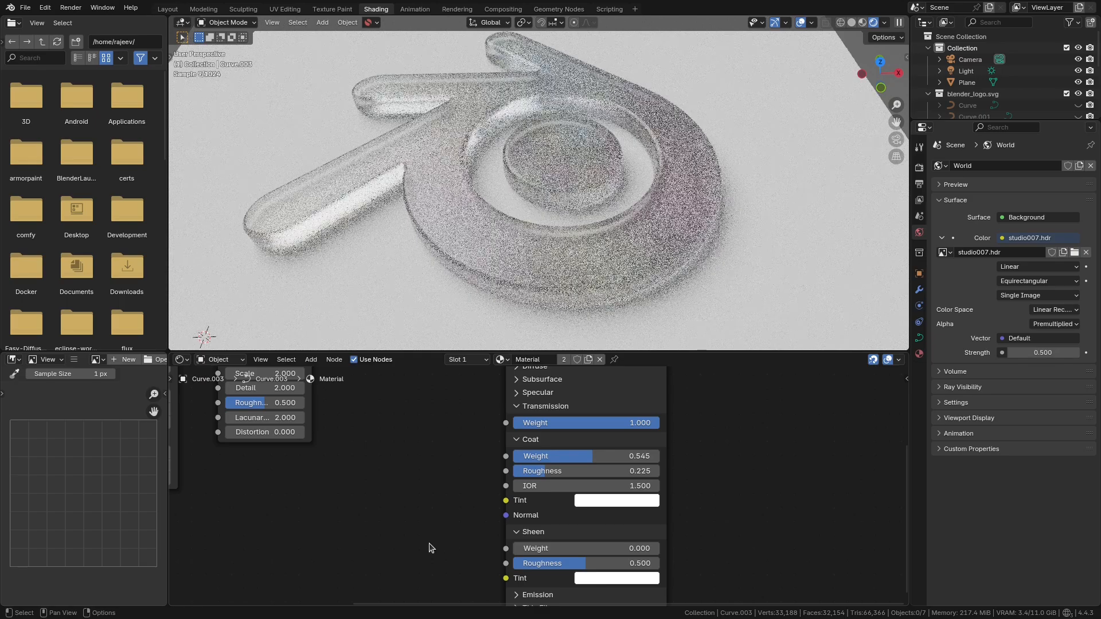
- Set the Principled BSDF's sheen weight to 0.732 and its sheen roughness to 0.323
{"action": "middle_click_drag", "start_coordinate": [430, 547], "coordinate": [418, 506]}
{"action": "left_click_drag", "start_coordinate": [540, 507], "coordinate": [613, 508]}
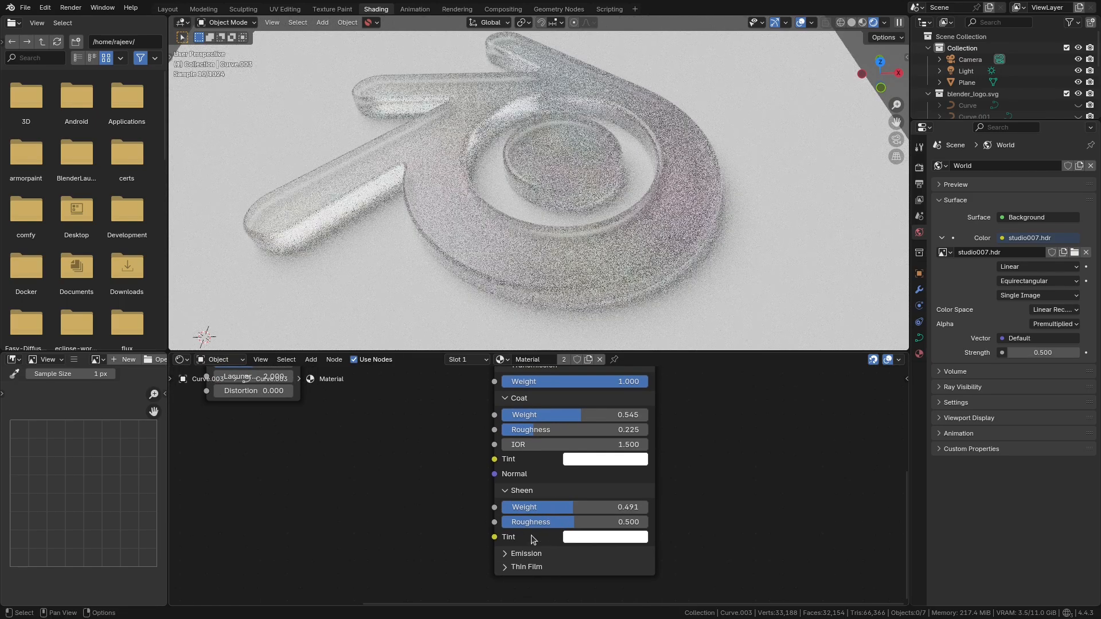
{"action": "left_click_drag", "start_coordinate": [551, 524], "coordinate": [525, 524]}
{"action": "mouse_move", "coordinate": [598, 507]}
{"action": "left_mouse_down"}
{"action": "mouse_move", "coordinate": [585, 508]}
{"action": "mouse_move", "coordinate": [608, 508]}
{"action": "left_mouse_up"}
- Set the color management look of the render to Punchy
{"action": "left_click", "coordinate": [919, 168]}
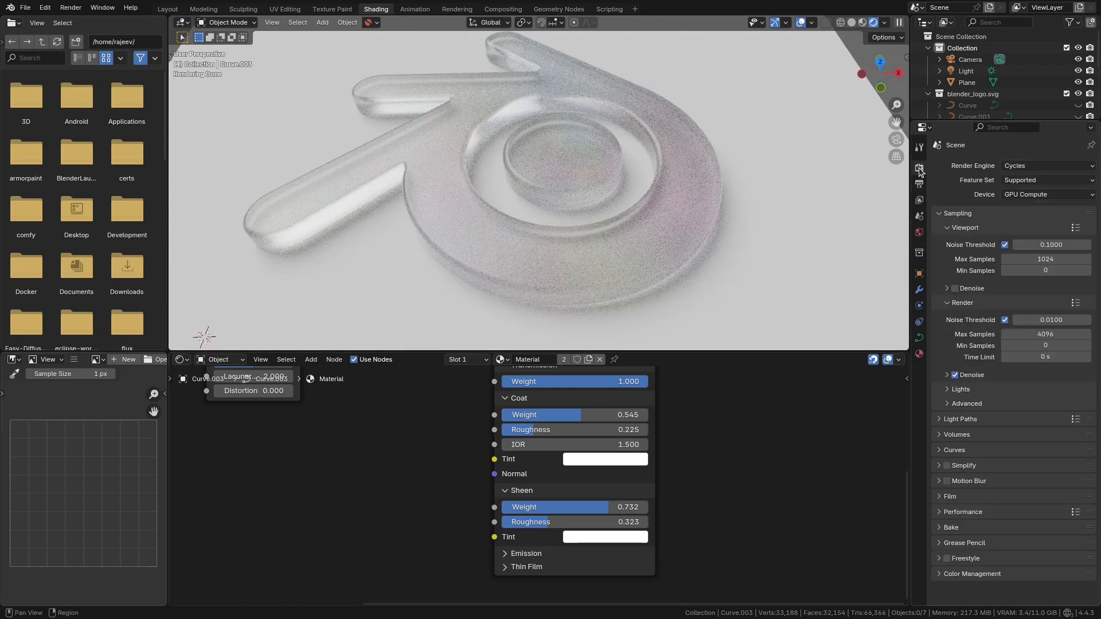
{"action": "left_click", "coordinate": [972, 574]}
{"action": "scroll", "coordinate": [975, 567], "scroll_direction": "down", "scroll_amount": 5}
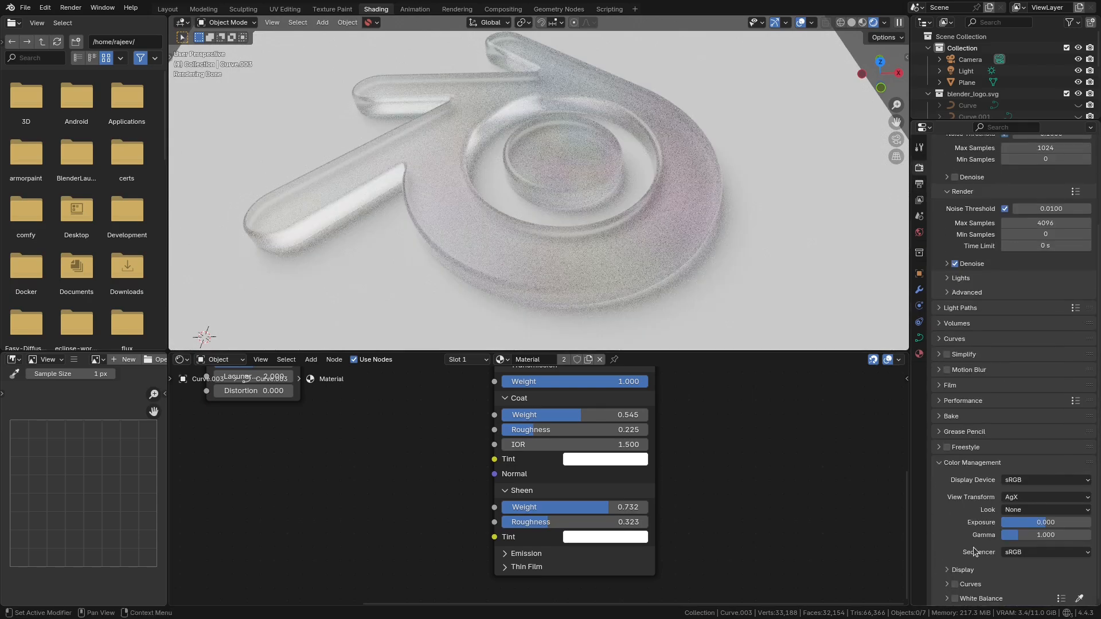
{"action": "left_click", "coordinate": [1019, 512]}
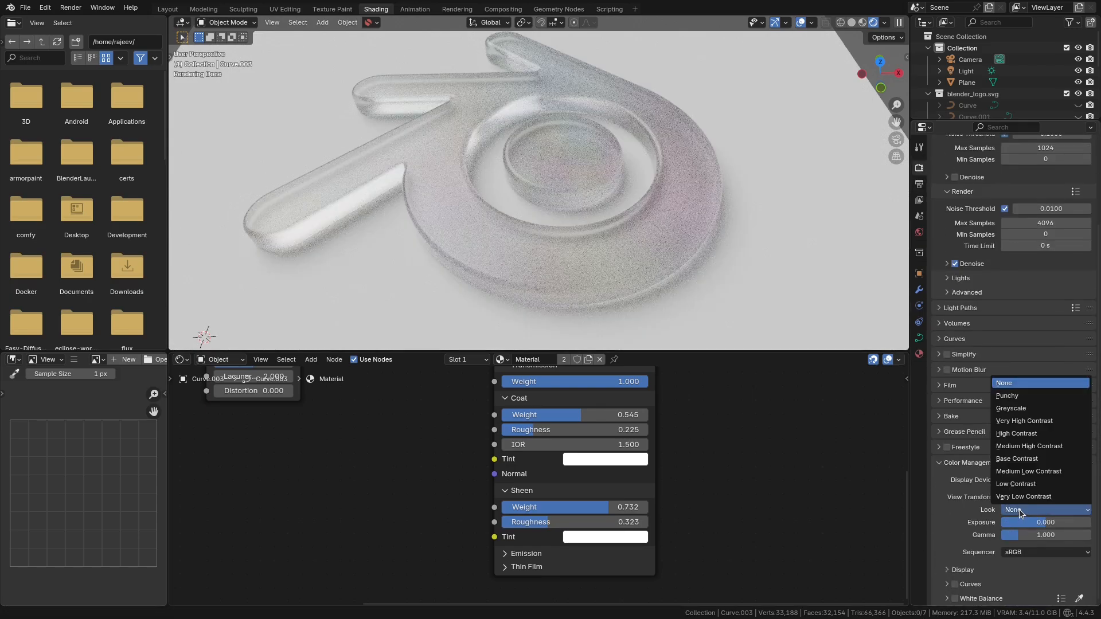
{"action": "left_click", "coordinate": [1029, 396]}
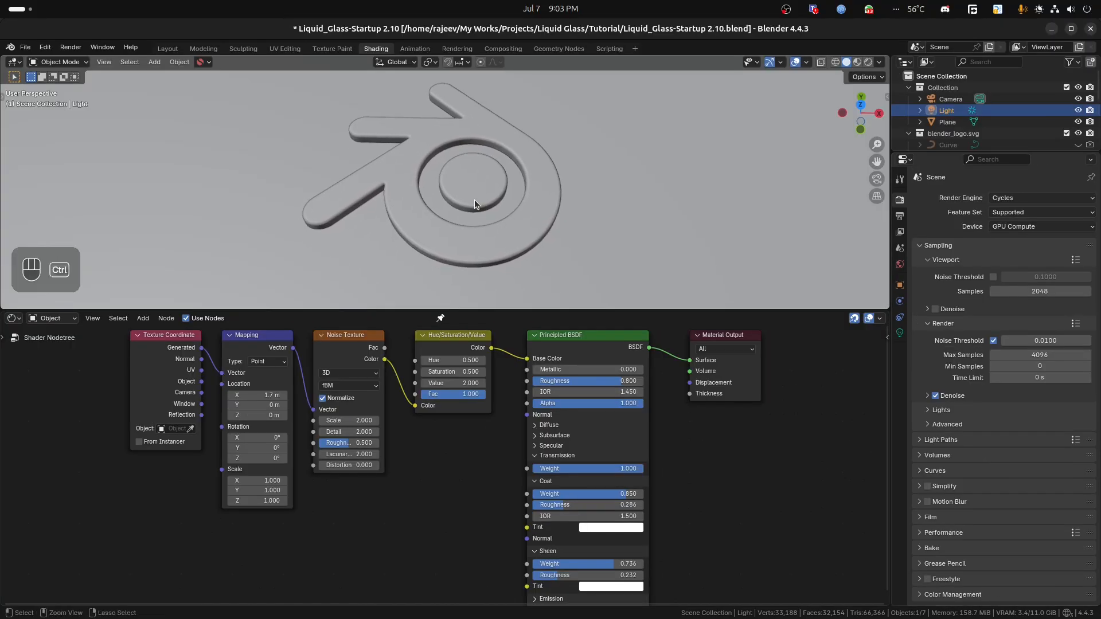
- Align the camera to the current view of the logo
{"action": "key", "text": "ctrl+alt+KP_0"}
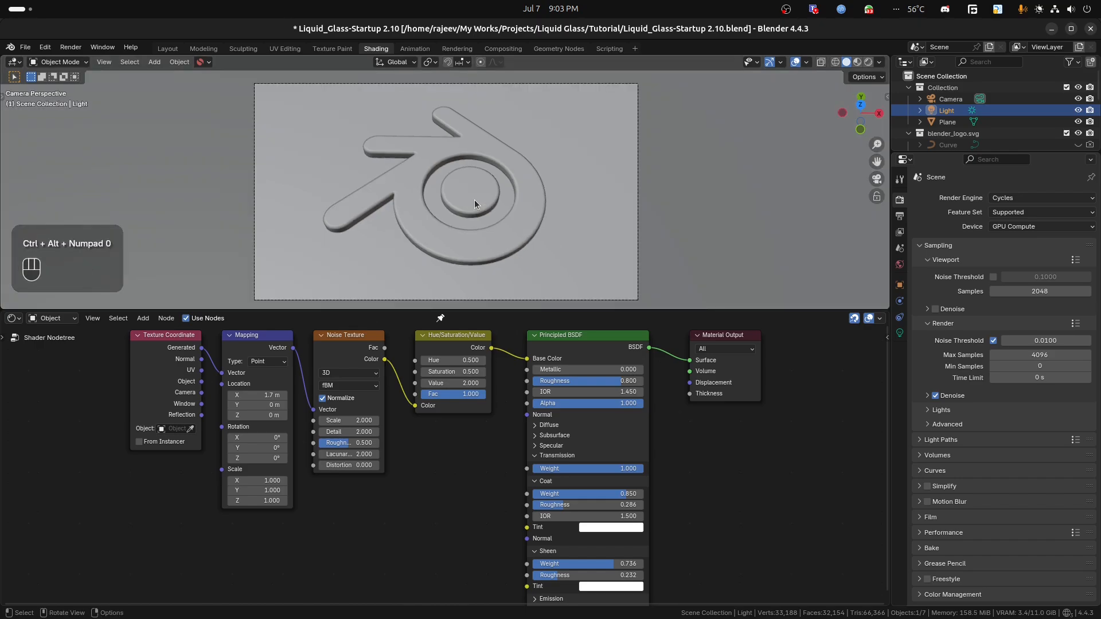
{"action": "middle_click_drag", "start_coordinate": [475, 204], "coordinate": [487, 210]}
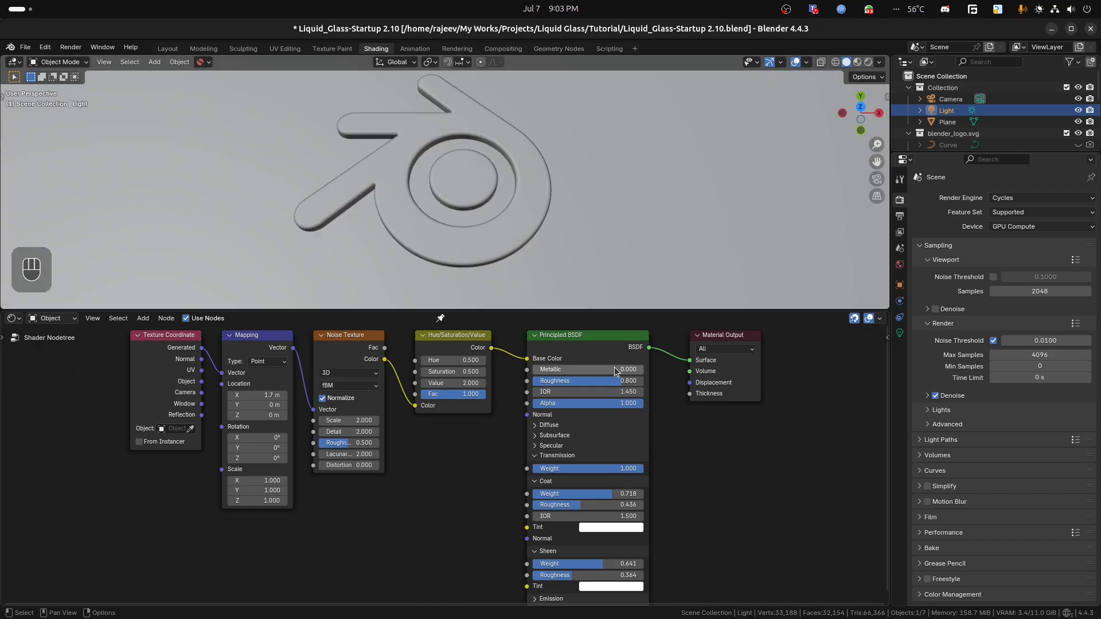
- Set the coat to weight 0.850 and roughness 0.286, and the sheen to weight 0.736 and roughness 0.232
{"action": "left_click_drag", "start_coordinate": [606, 495], "coordinate": [559, 507]}
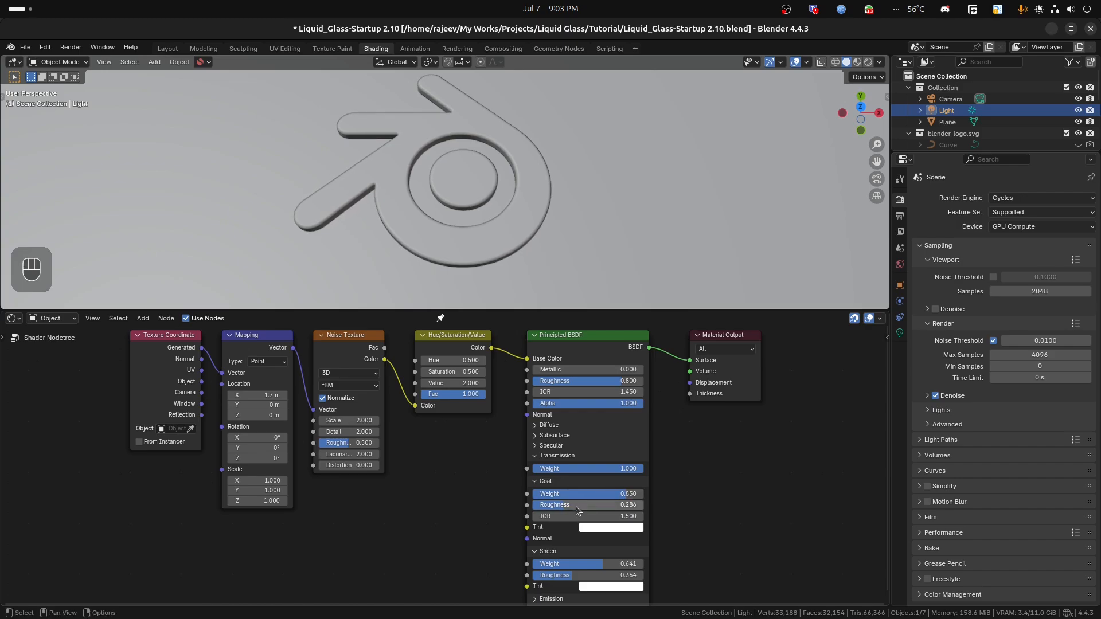
{"action": "mouse_move", "coordinate": [587, 564]}
{"action": "left_mouse_down"}
{"action": "mouse_move", "coordinate": [600, 564]}
{"action": "mouse_move", "coordinate": [574, 575]}
{"action": "left_mouse_up"}
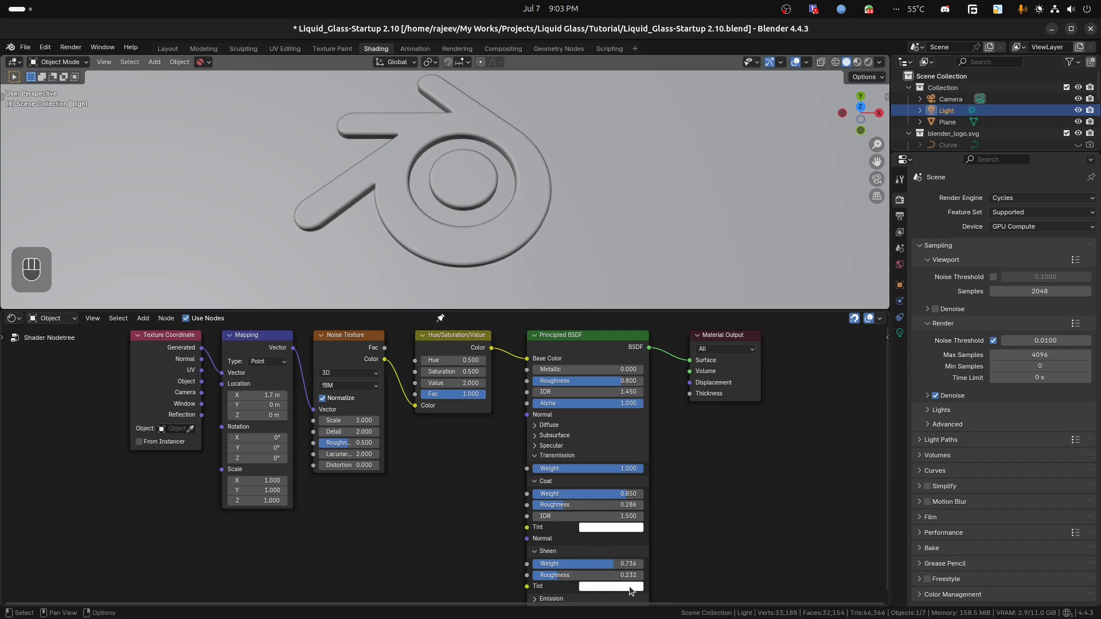
- Set the sun light's strength to 2
{"action": "double_click", "coordinate": [1021, 276]}
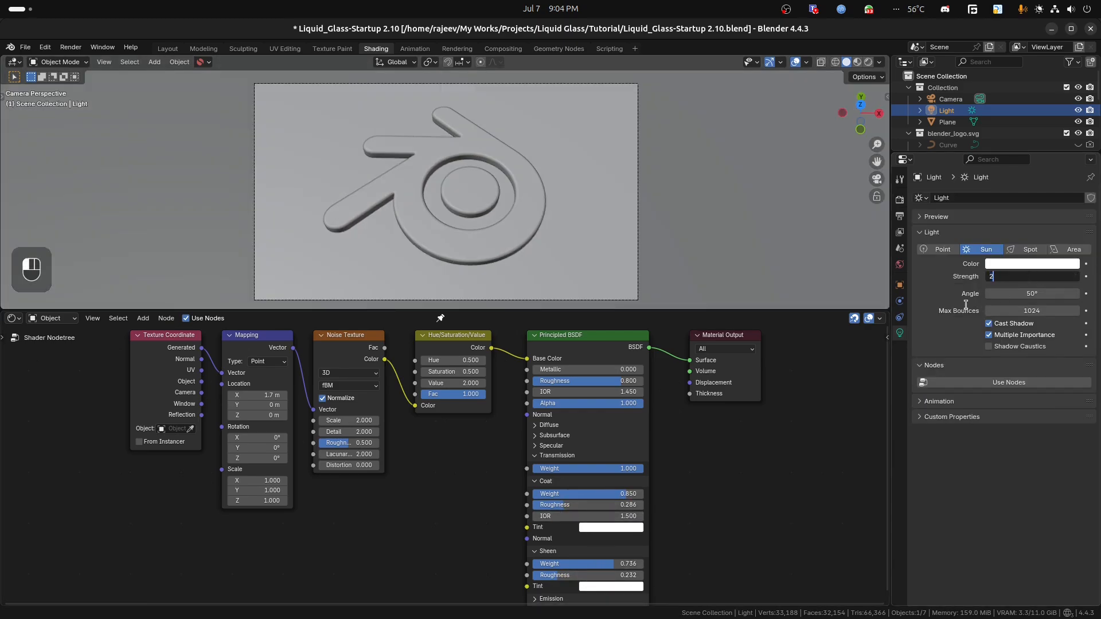
{"action": "type", "text": "2"}
{"action": "key", "text": "Return"}
- Set the strength of the world's studio007.hdr background to 0.5
{"action": "left_click", "coordinate": [899, 264]}
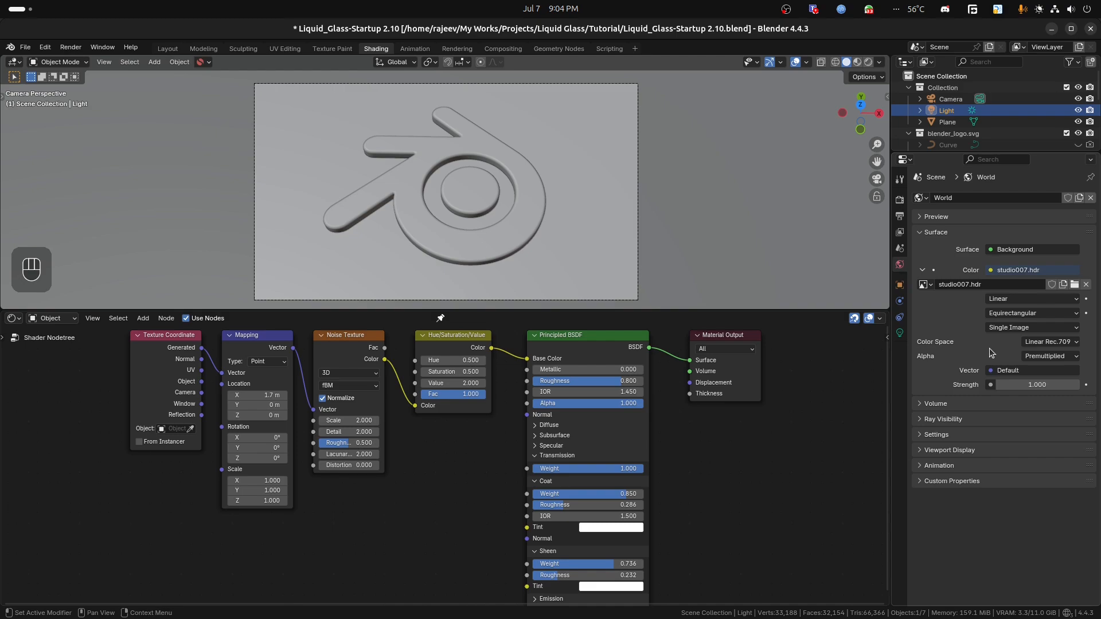
{"action": "double_click", "coordinate": [1032, 384]}
{"action": "key", "text": "Return"}
{"action": "double_click", "coordinate": [1033, 386]}
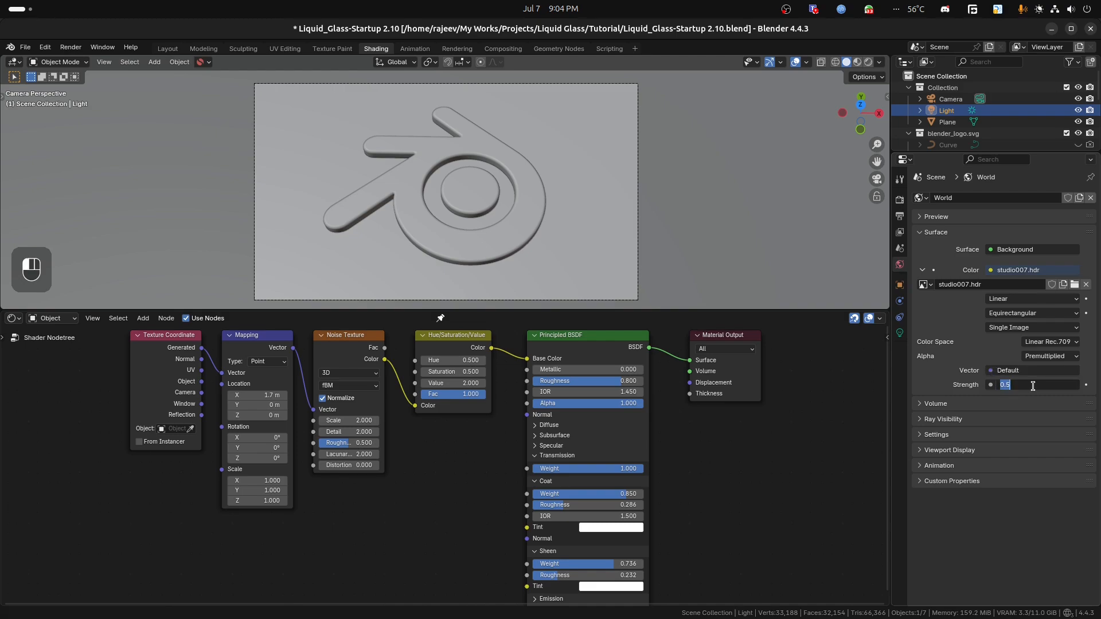
{"action": "key", "text": "Return"}
- Render the image and save the result in OpenEXR format as Output 15.exr in the Tutorial folder
{"action": "key", "text": "F12"}
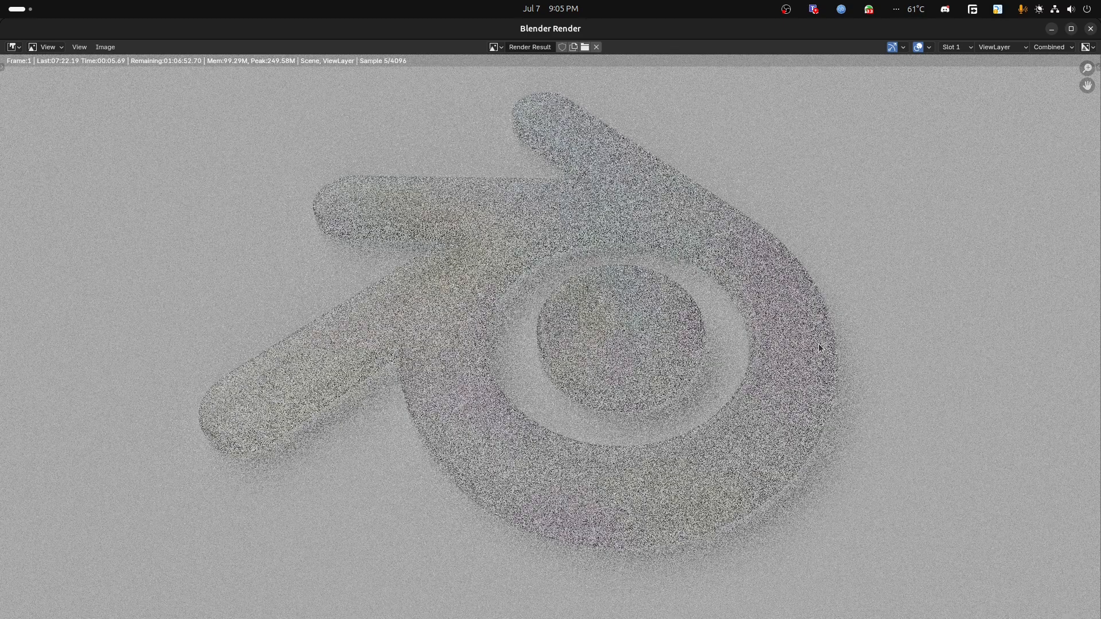
{"action": "left_click", "coordinate": [105, 47]}
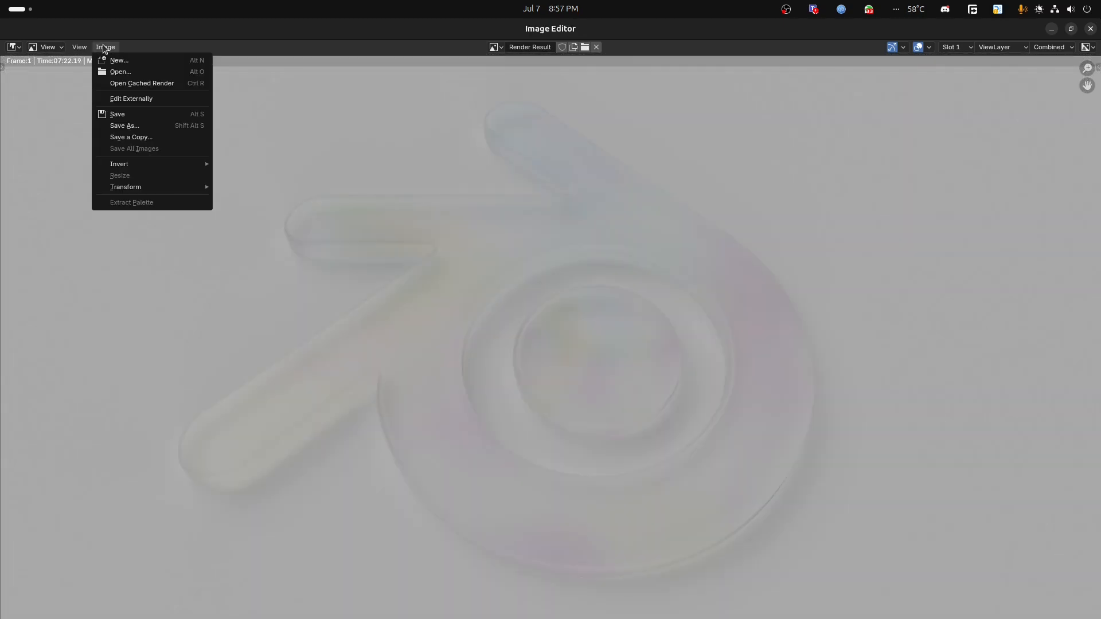
{"action": "left_click", "coordinate": [129, 126]}
{"action": "left_click", "coordinate": [810, 234]}
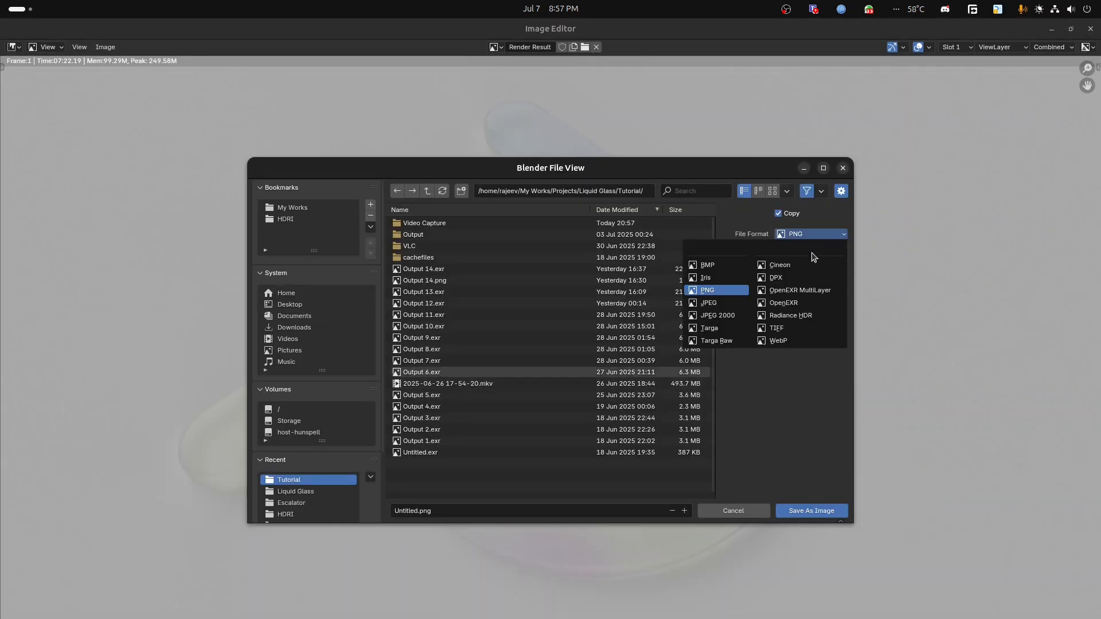
{"action": "left_click", "coordinate": [785, 302]}
{"action": "type", "text": "Output 15.exr"}
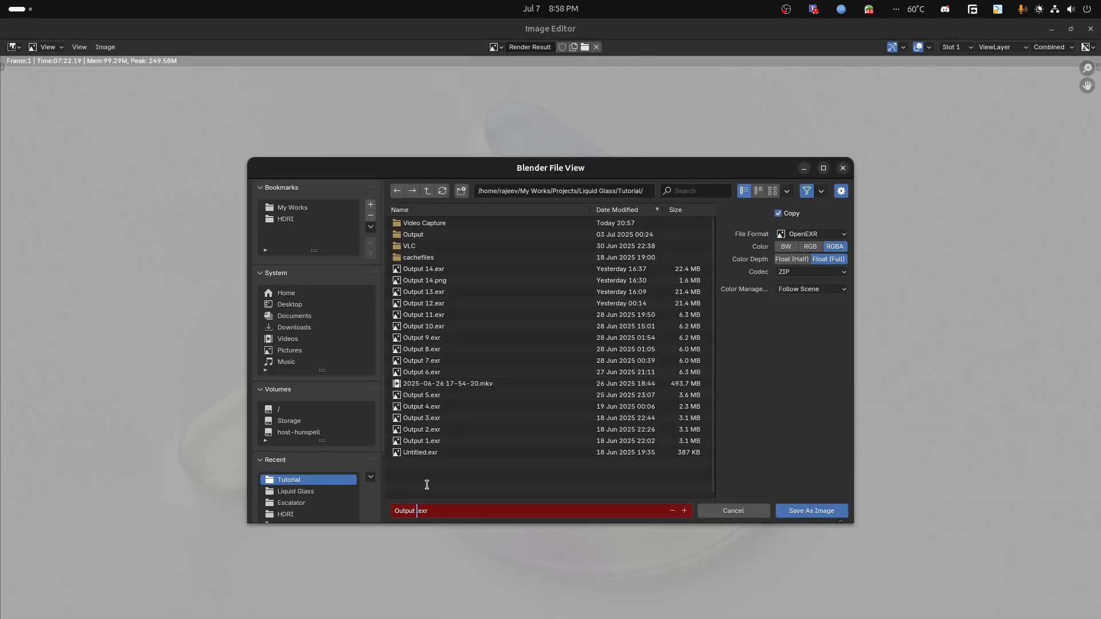
{"action": "left_click", "coordinate": [811, 511]}
- Switch to the file manager and open Output 15.exr with Darktable
{"action": "key", "text": "alt+Tab"}
{"action": "right_click", "coordinate": [627, 235]}
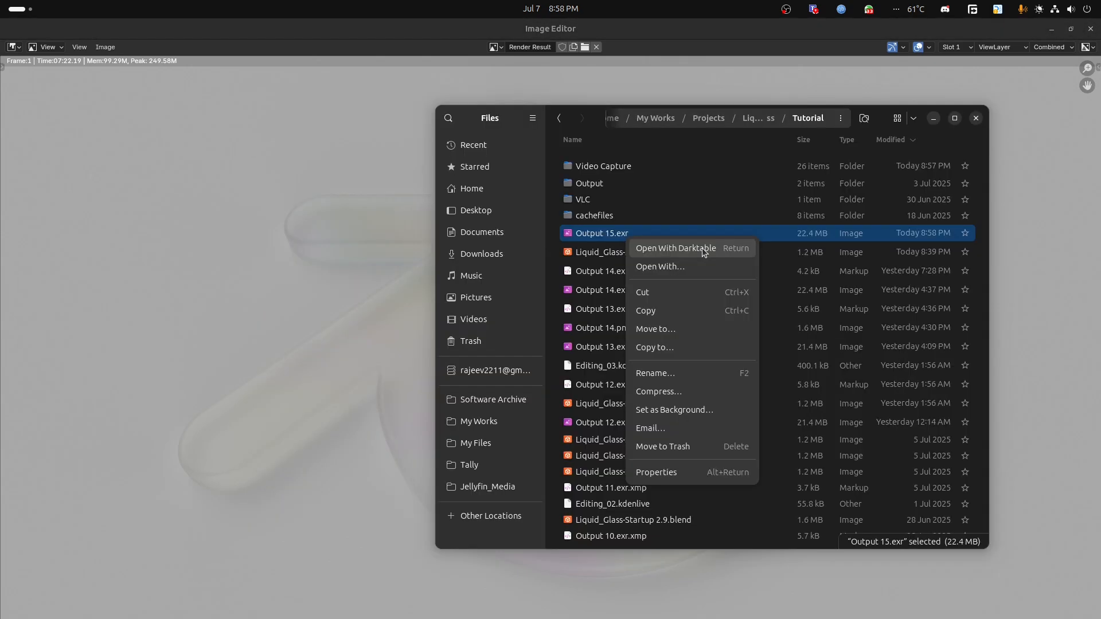
{"action": "left_click", "coordinate": [692, 266]}
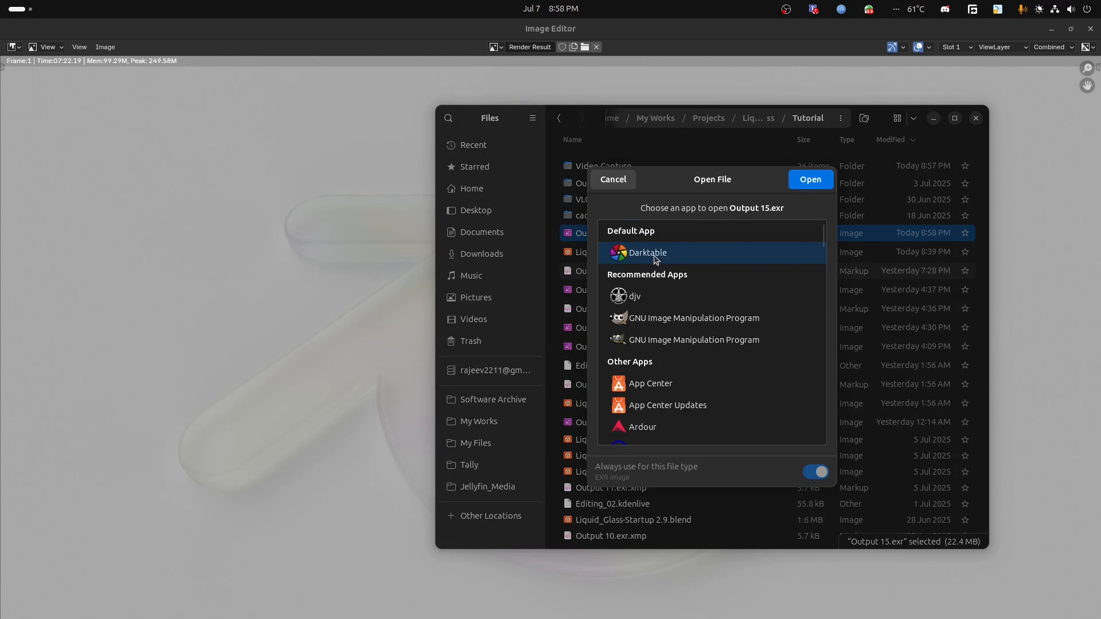
{"action": "left_click", "coordinate": [808, 179]}
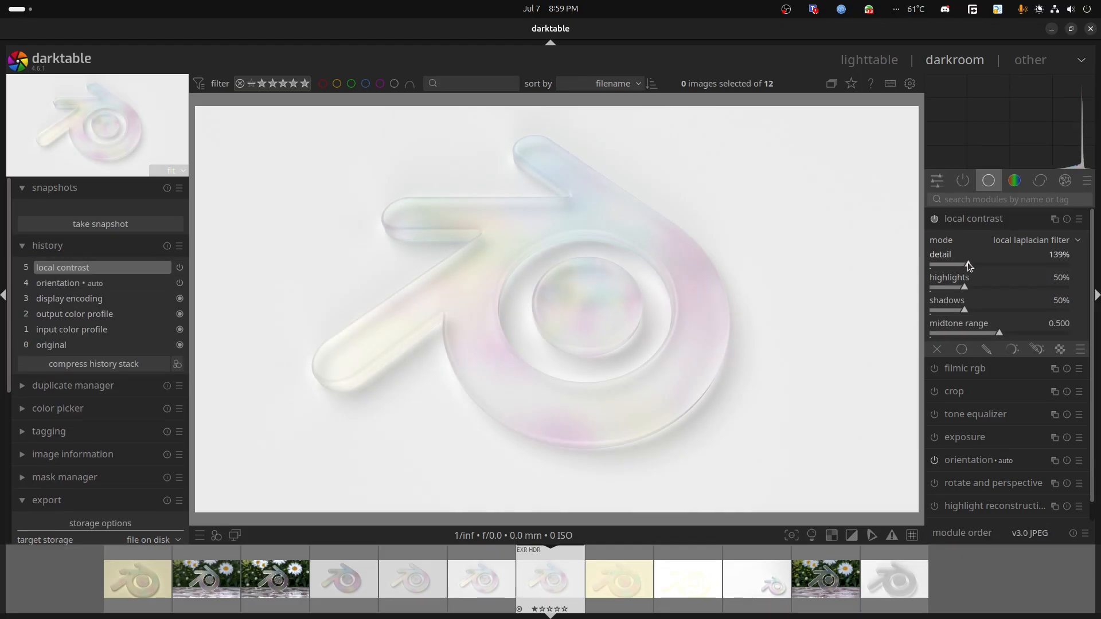
- In color balance rgb, set global vibrance to +8.62%, global chroma to -12.21% and global saturation to +24.05%
{"action": "scroll", "coordinate": [996, 332], "scroll_direction": "up", "scroll_amount": 2}
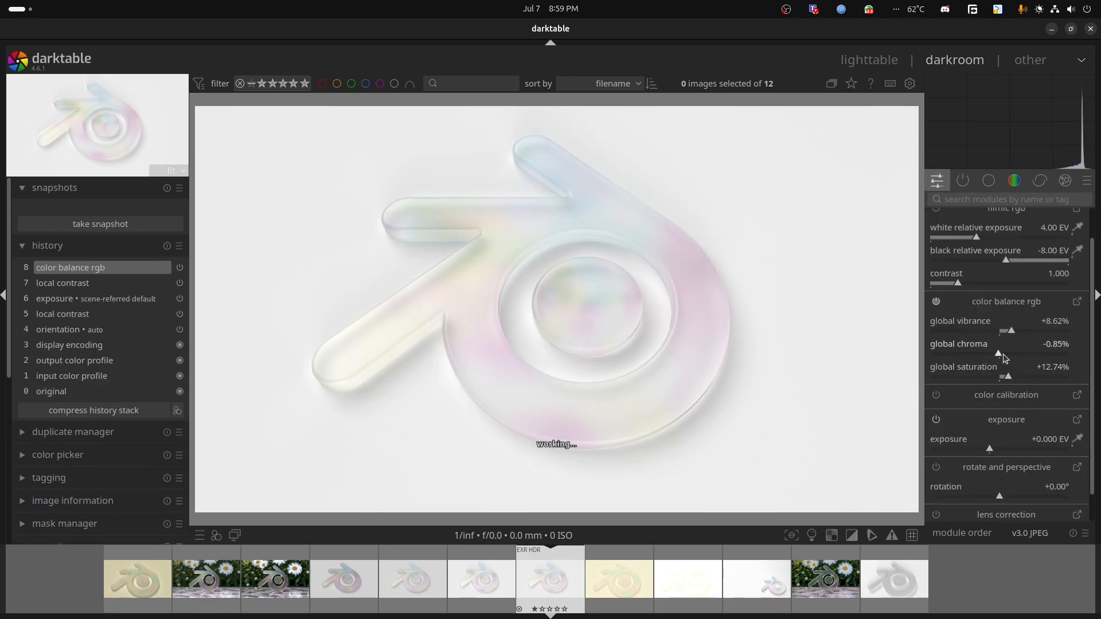
{"action": "left_click_drag", "start_coordinate": [1002, 353], "coordinate": [1016, 378]}
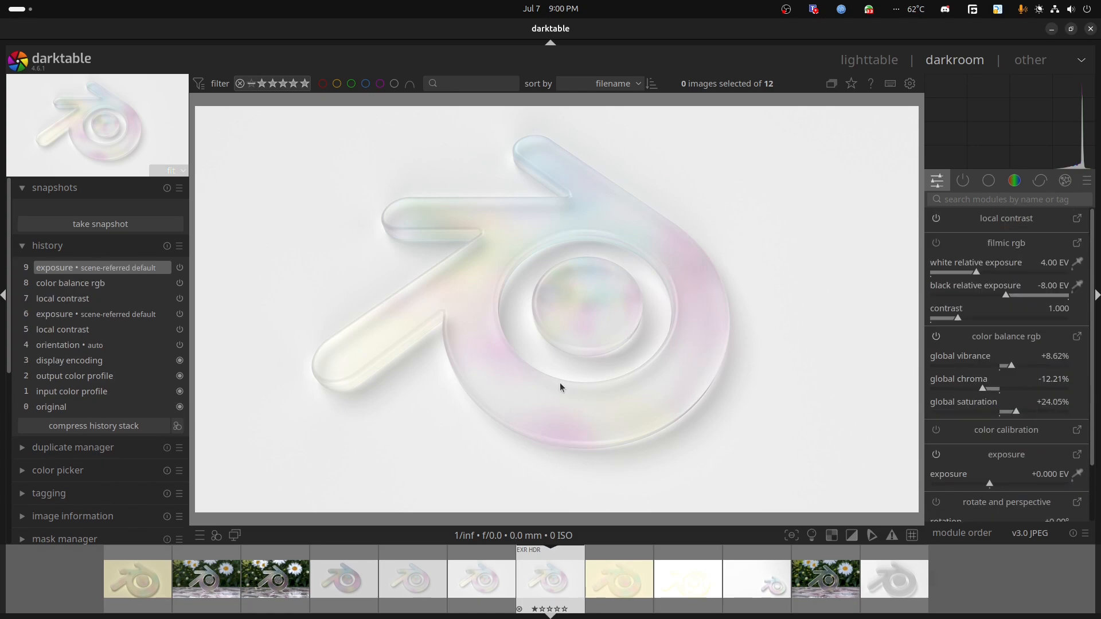